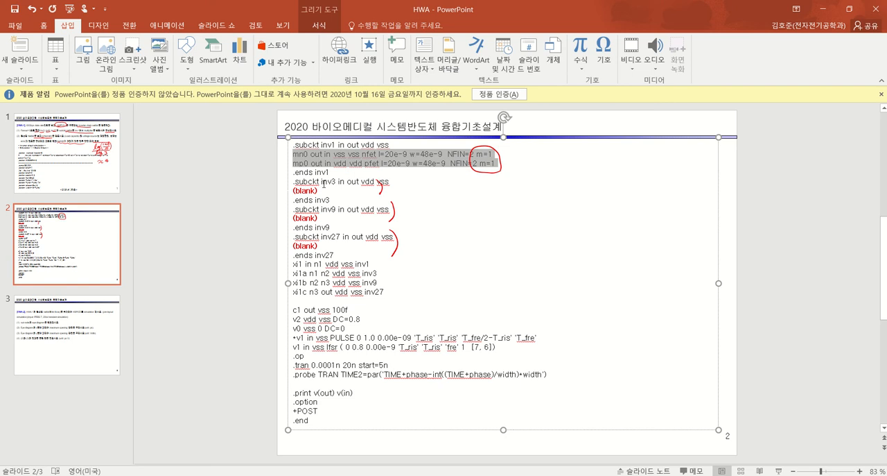
# Replace the (blank) line under .subckt inv3 with the copied mn0 and mp0 lines, setting m=3 on both
pyautogui.moveTo(320, 190); pyautogui.dragTo(272, 194)
pyautogui.write('mn0 out in vss vss nfet l=20e-9 w=48e-9  NFIN=2 m=1 mp0 out in vdd vdd pfet l=20e-9 w=48e-9  NFIN=2 m=1')
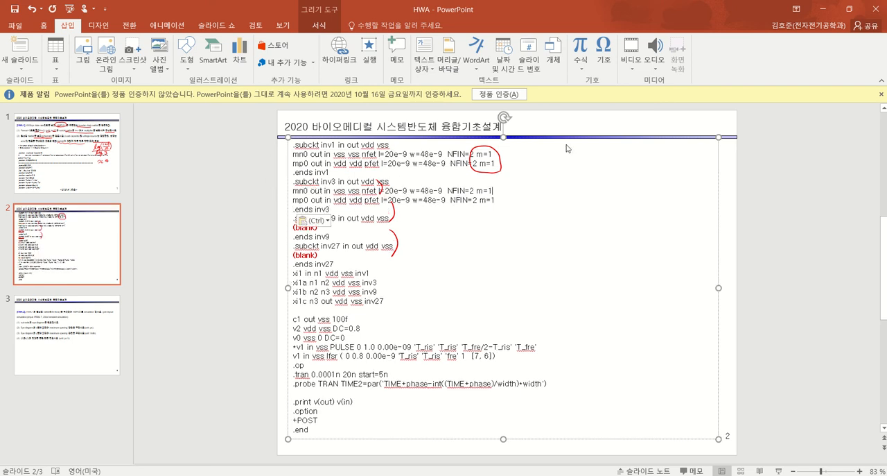
pyautogui.press('BackSpace')
pyautogui.write('3')
pyautogui.press('Down')
pyautogui.press('BackSpace')
pyautogui.write('3')
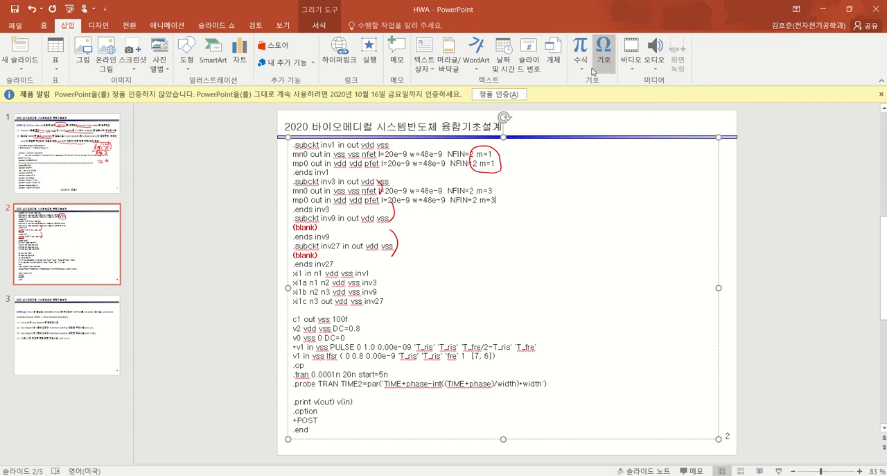
# Replace the (blank) line under .subckt inv9 with the copied mn0 and mp0 lines, setting m=9 on both
pyautogui.click(326, 227)
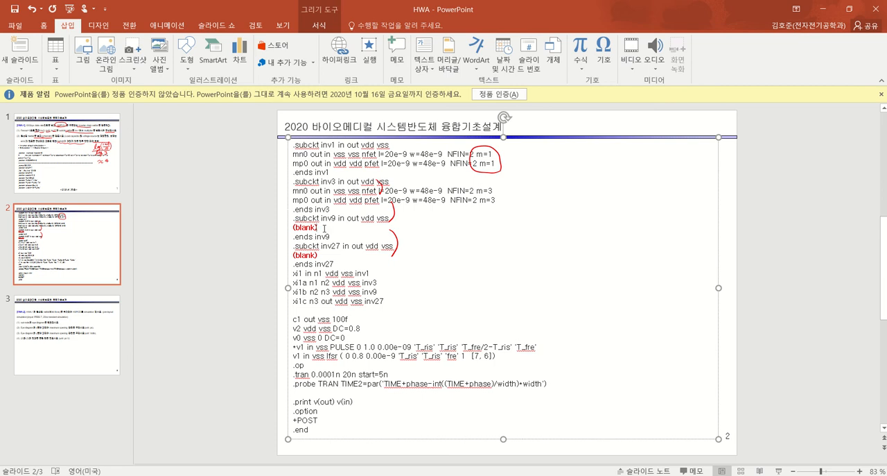
pyautogui.keyDown('shift'); pyautogui.click(281, 229); pyautogui.keyUp('shift')
pyautogui.write('mn0 out in vss vss nfet l=20e-9 w=48e-9  NFIN=2 m=1 mp0 out in vdd vdd pfet l=20e-9 w=48e-9  NFIN=2 m=1')
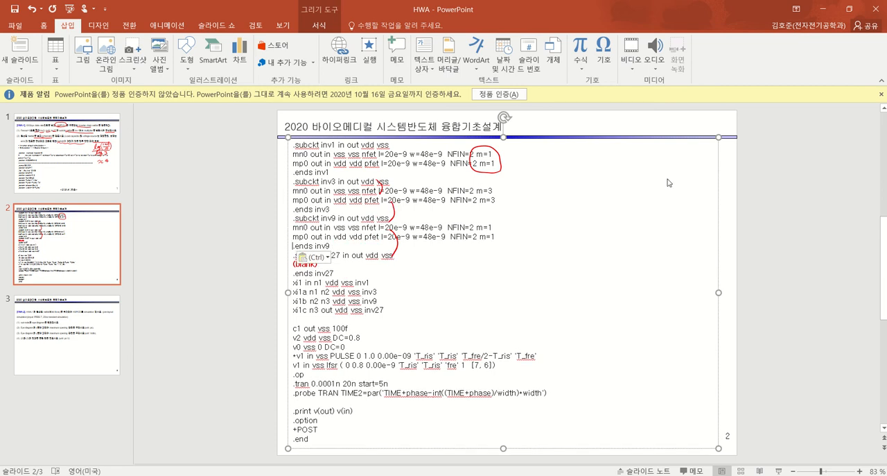
pyautogui.press('Left')
pyautogui.press('BackSpace')
pyautogui.write('9')
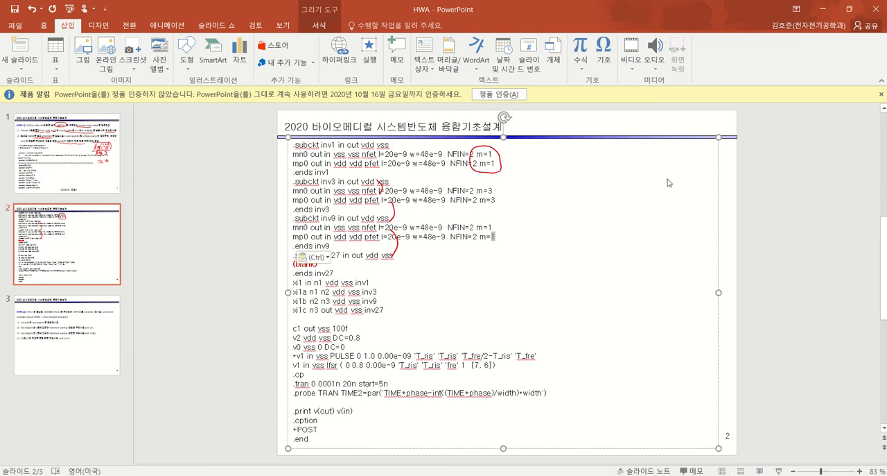
pyautogui.press('Up')
pyautogui.hotkey('shift', 'Left')
pyautogui.write('9')
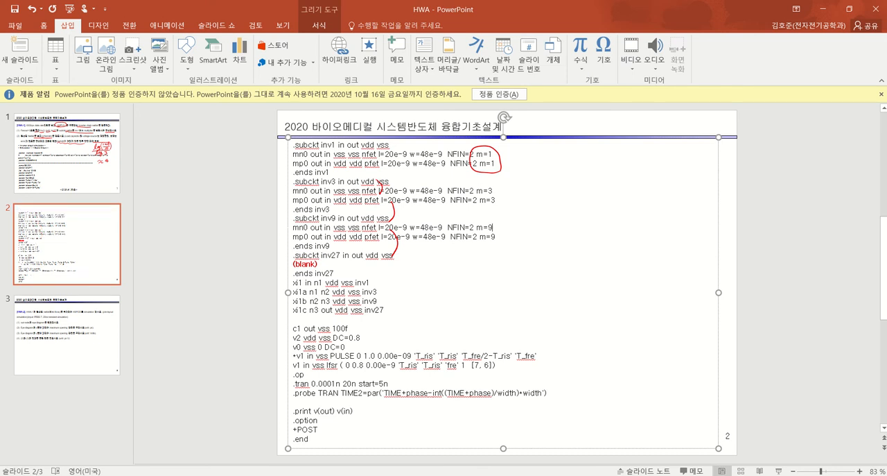
# Copy the inv9 mn0 and mp0 lines over the (blank) line under .subckt inv27, setting m=27 on both
pyautogui.moveTo(498, 236); pyautogui.dragTo(292, 227)
pyautogui.hotkey('ctrl', 'c')
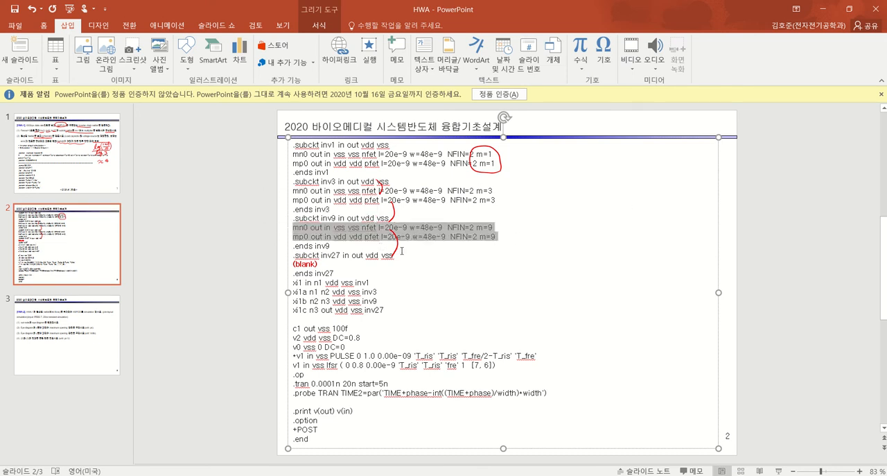
pyautogui.moveTo(320, 264); pyautogui.dragTo(282, 267)
pyautogui.hotkey('ctrl', 'v')
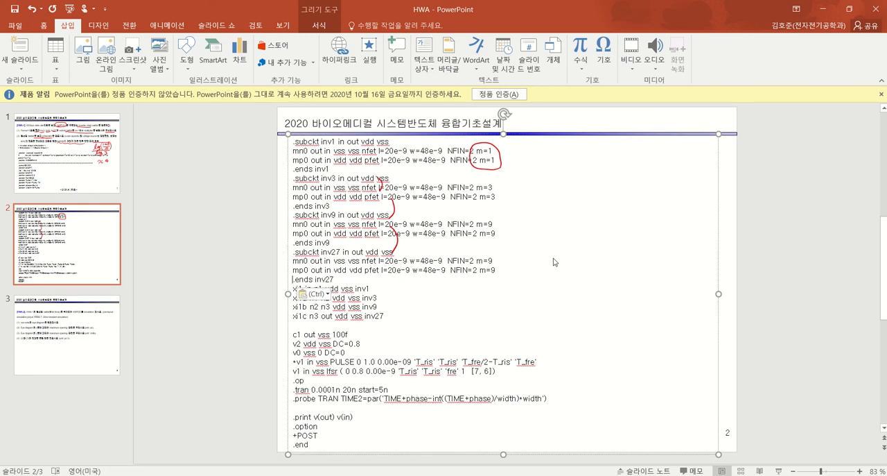
pyautogui.press('Left')
pyautogui.hotkey('shift', 'Left')
pyautogui.write('27')
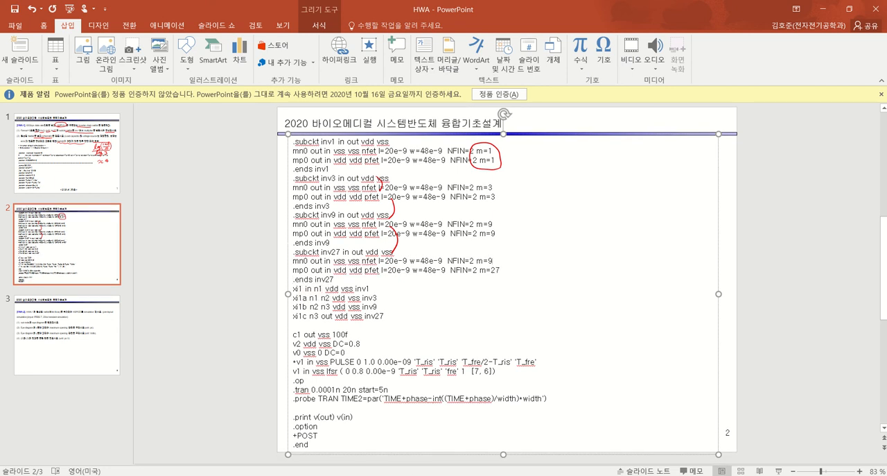
pyautogui.press('Up')
pyautogui.hotkey('shift', 'Left')
pyautogui.write('27')
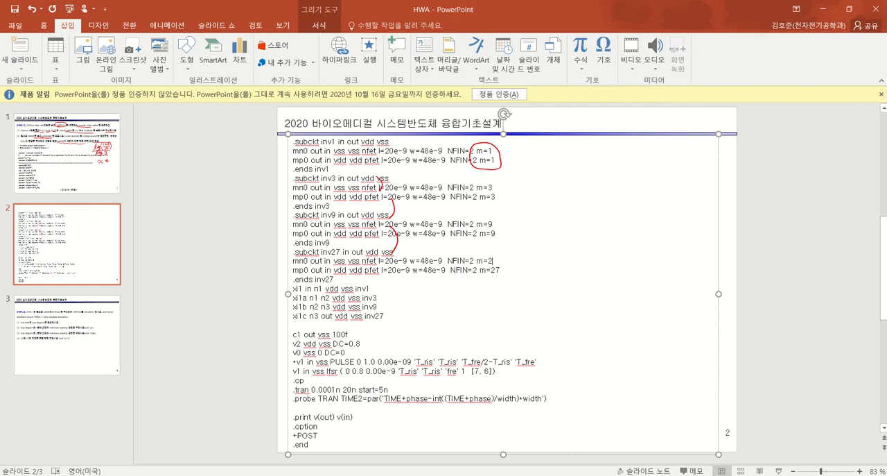
pyautogui.click(438, 295)
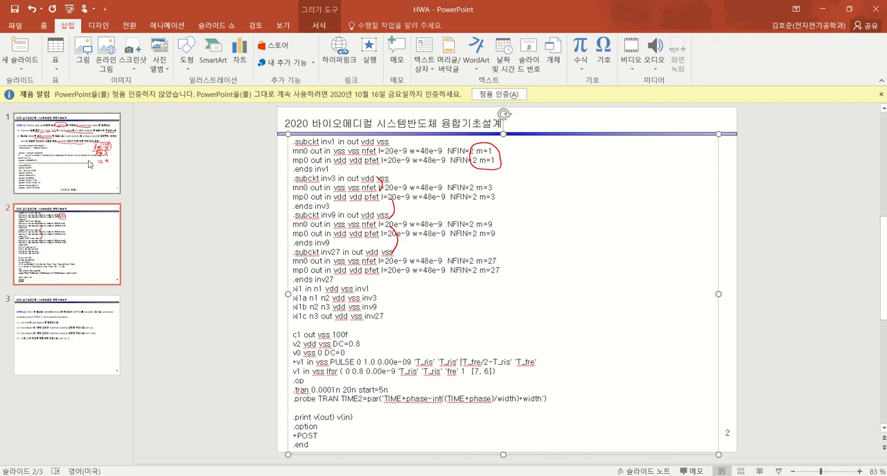
# Highlight the schematic instruction in task (2) on slide 1 and start a fresh Xstart window
pyautogui.click(67, 153)
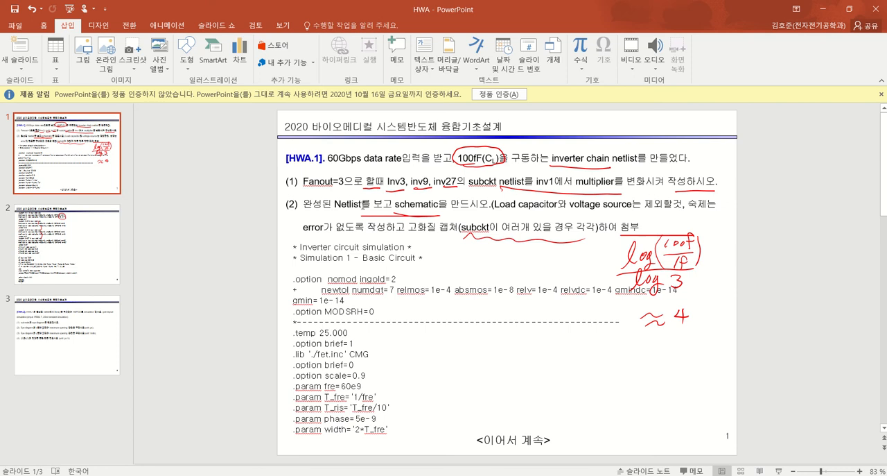
pyautogui.moveTo(361, 203); pyautogui.dragTo(449, 204)
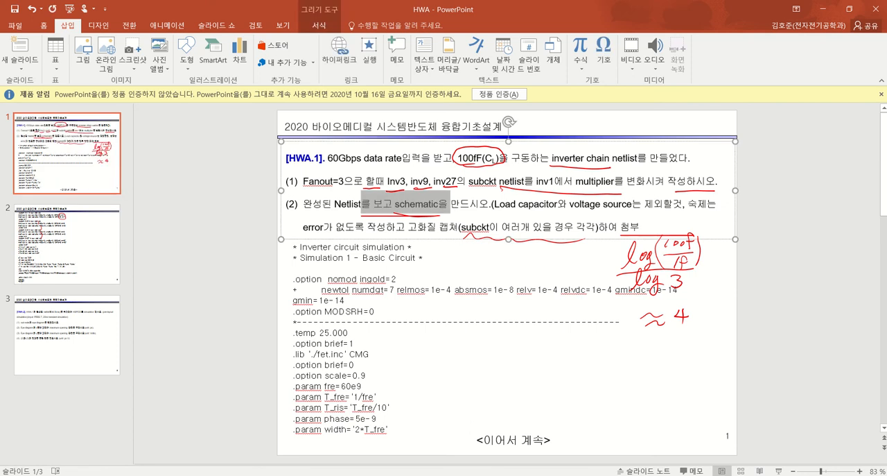
pyautogui.hotkey('alt', 'Tab')
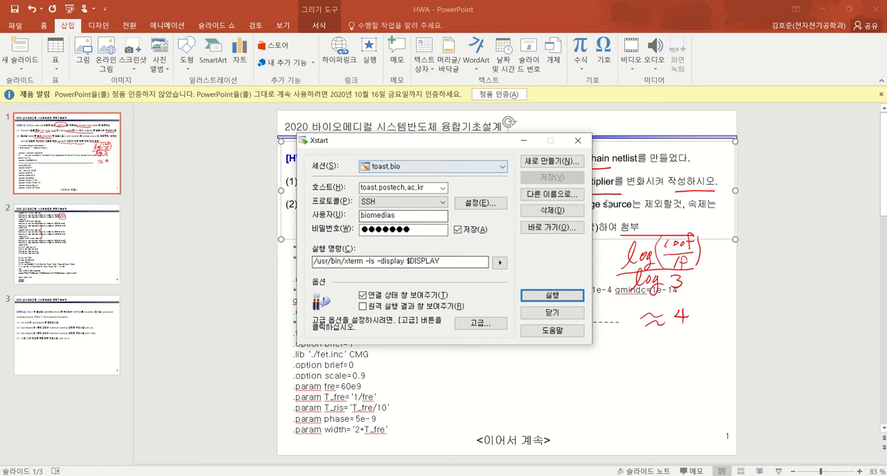
pyautogui.click(577, 140)
pyautogui.press('super')
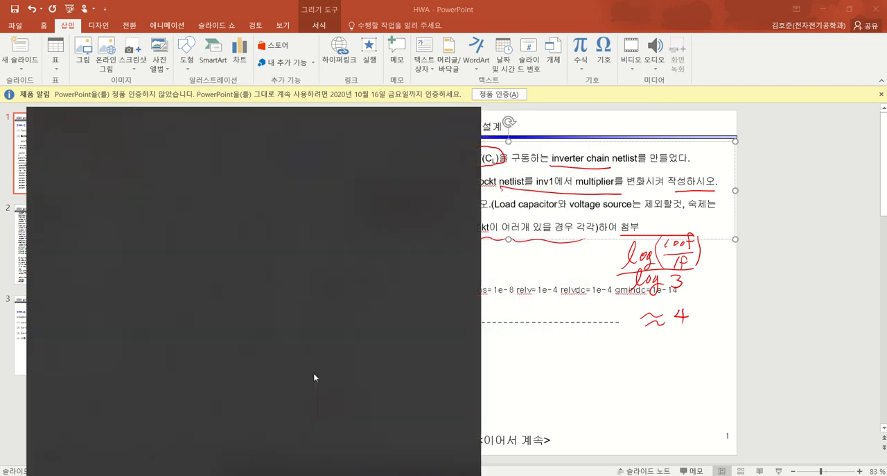
pyautogui.write('xstart')
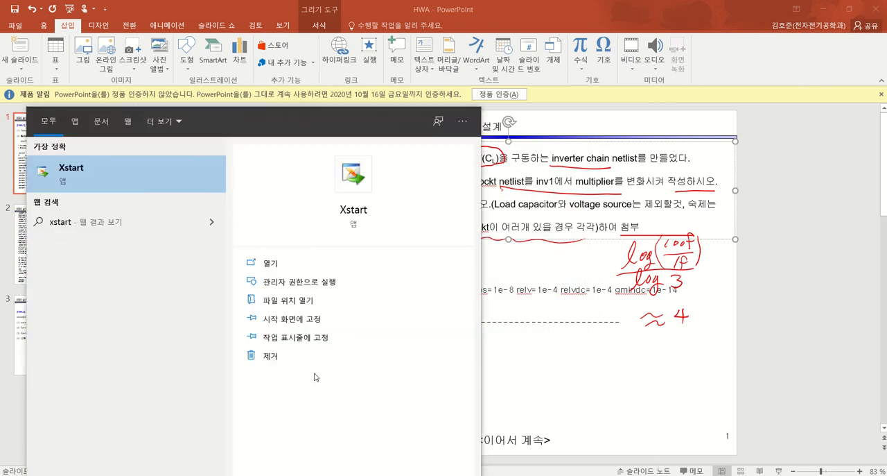
pyautogui.press('Return')
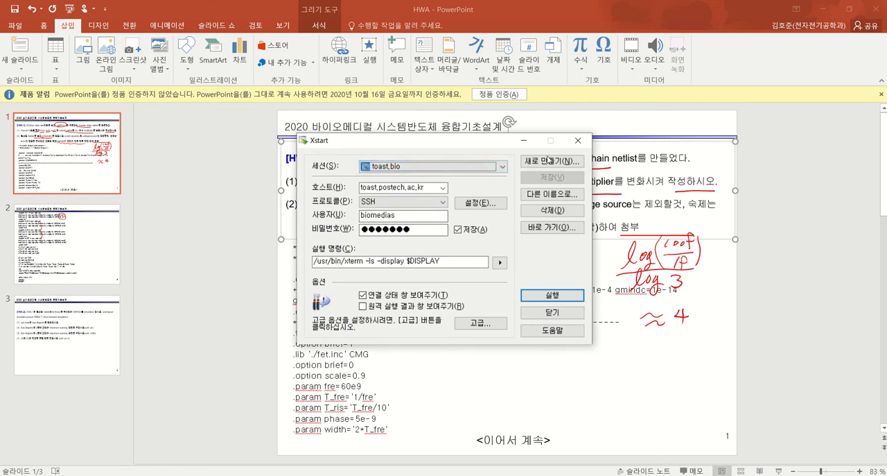
# Create a new Xstart session named toast.bio1
pyautogui.click(546, 159)
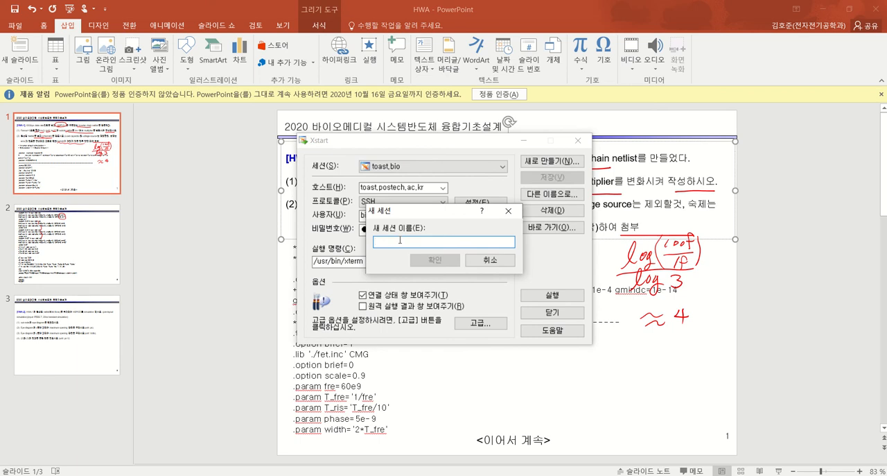
pyautogui.write('toa')
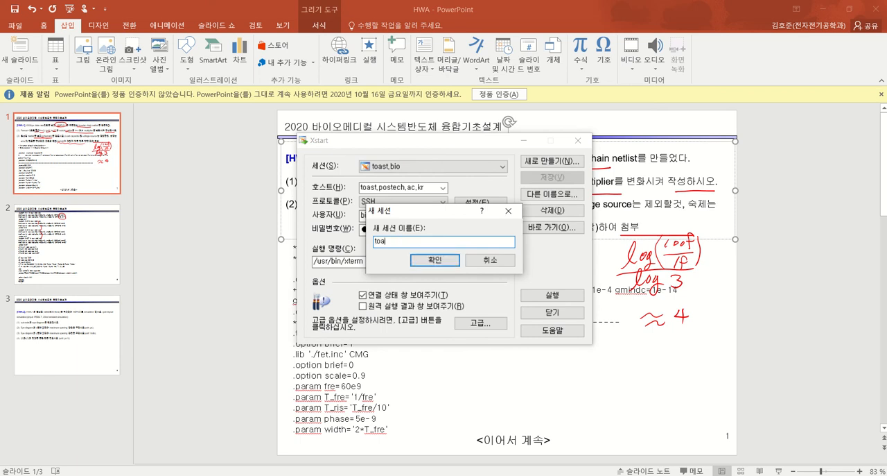
pyautogui.write('st,bio1')
pyautogui.press('Return')
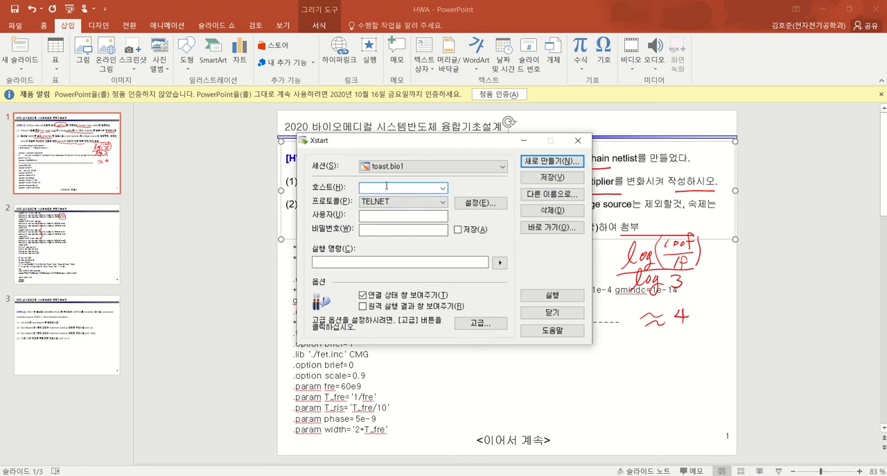
# Set the session host to toast.postech.ac.kr and the protocol to SSH, accepting the default SSH settings
pyautogui.write('1')
pyautogui.write('o')
pyautogui.write('ast')
pyautogui.write('.postech.ac.k')
pyautogui.write('r')
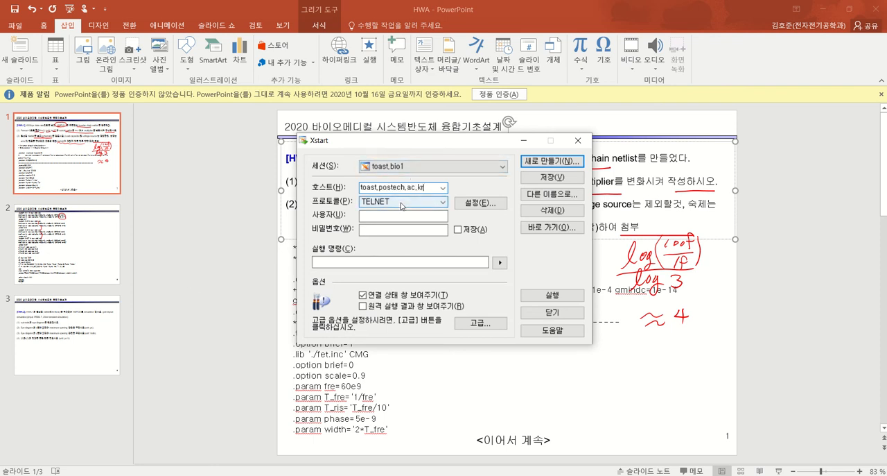
pyautogui.click(405, 202)
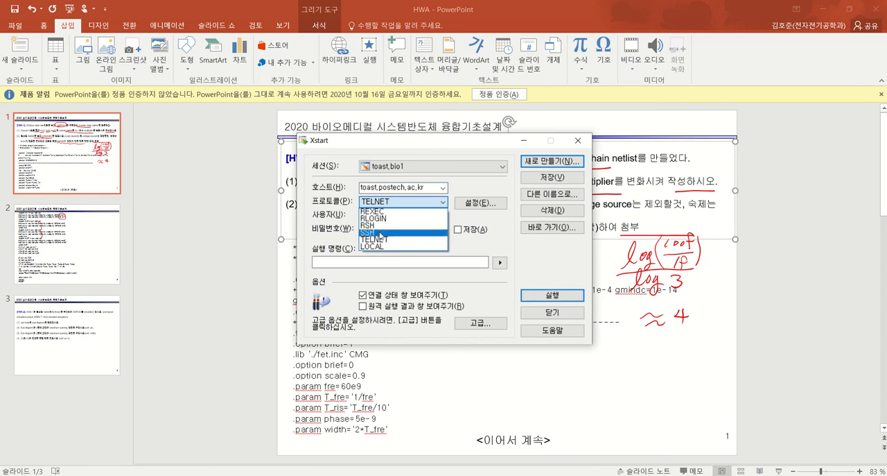
pyautogui.click(385, 232)
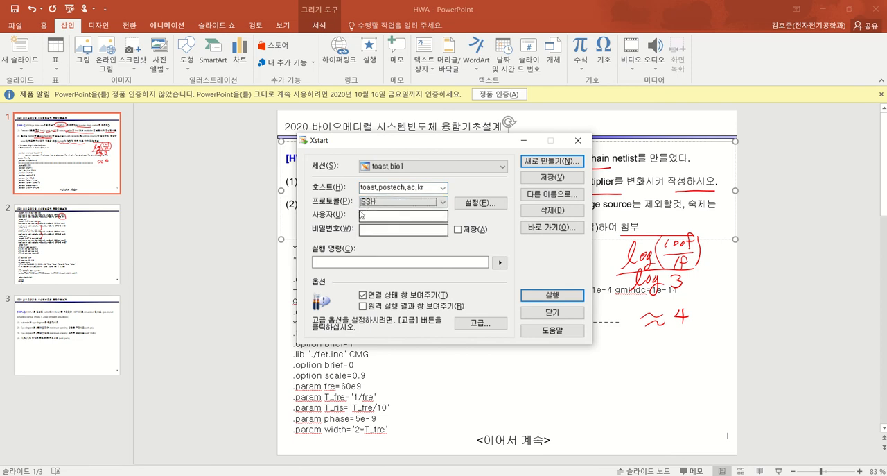
pyautogui.click(477, 203)
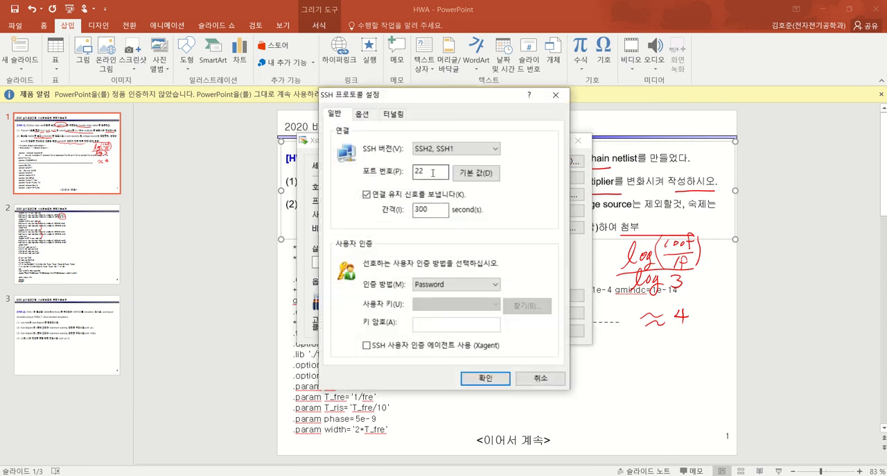
pyautogui.click(485, 378)
# Enter the user biomedias and the account password for the session, and have the password saved
pyautogui.click(397, 216)
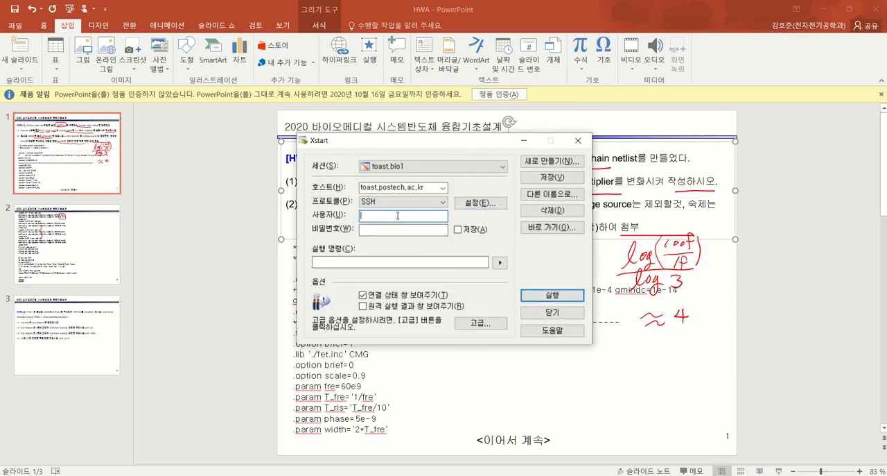
pyautogui.write('biomedl')
pyautogui.write('as')
pyautogui.click(413, 228)
pyautogui.write('●')
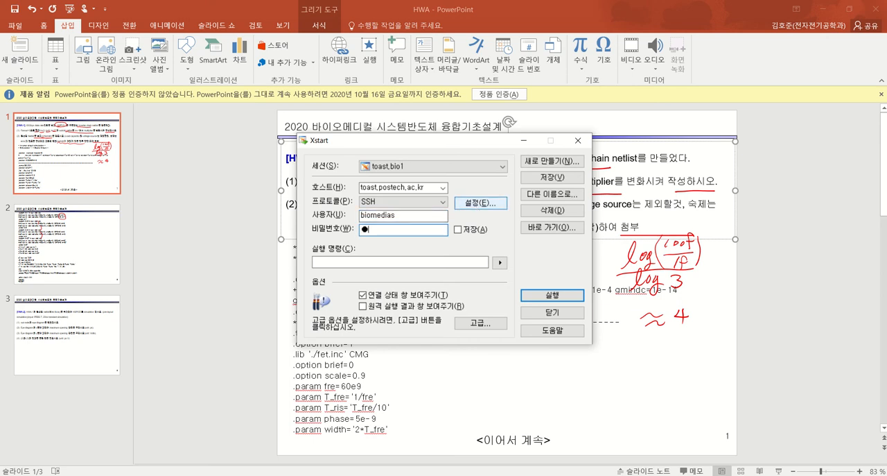
pyautogui.write('●●●●●●')
pyautogui.click(475, 231)
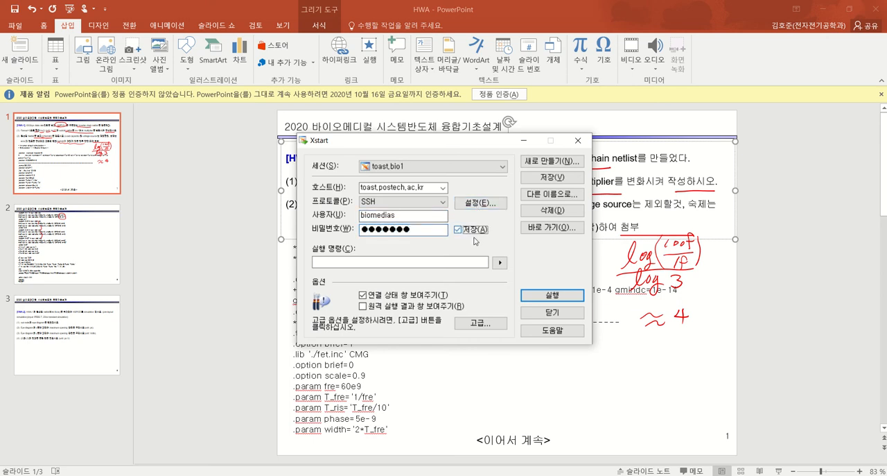
# Choose the preset execution command /usr/bin/xterm -ls -display $DISPLAY and run the session
pyautogui.click(499, 262)
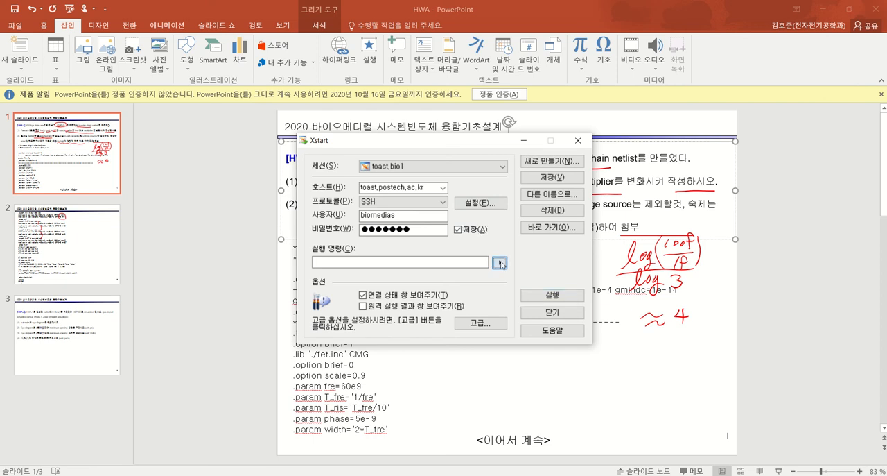
pyautogui.click(511, 273)
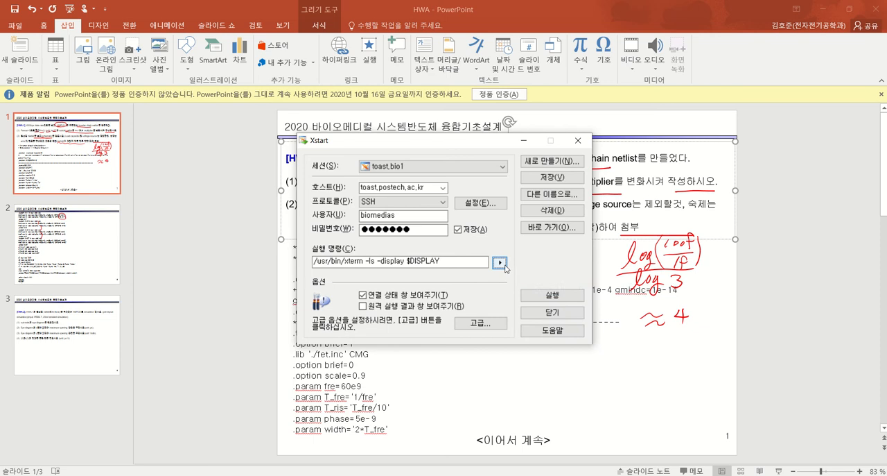
pyautogui.click(500, 262)
pyautogui.click(588, 290)
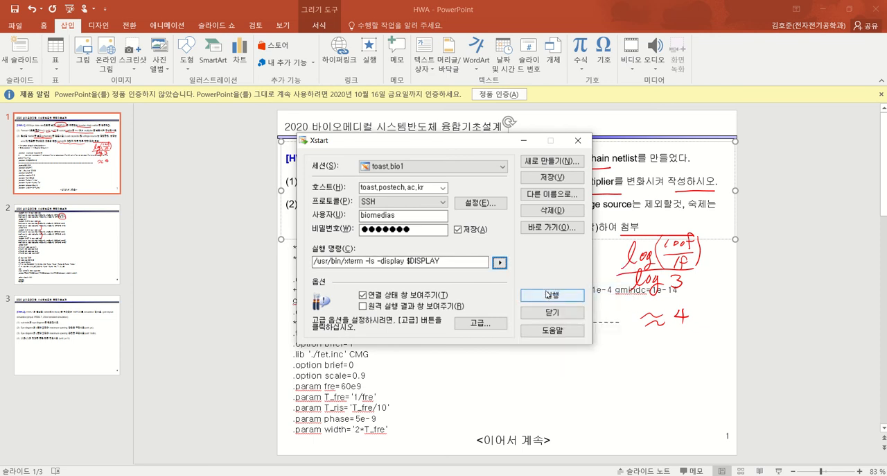
pyautogui.click(549, 294)
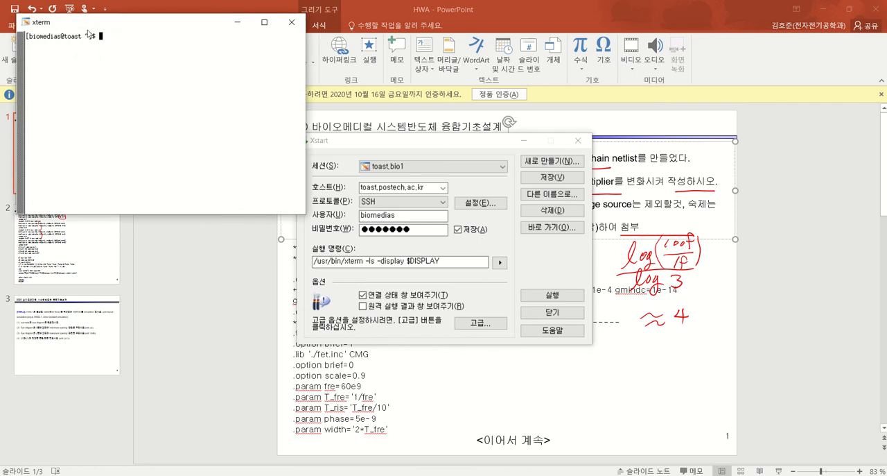
# Open a second terminal with the xt command and change to the OPUS/ directory in it
pyautogui.write('xt')
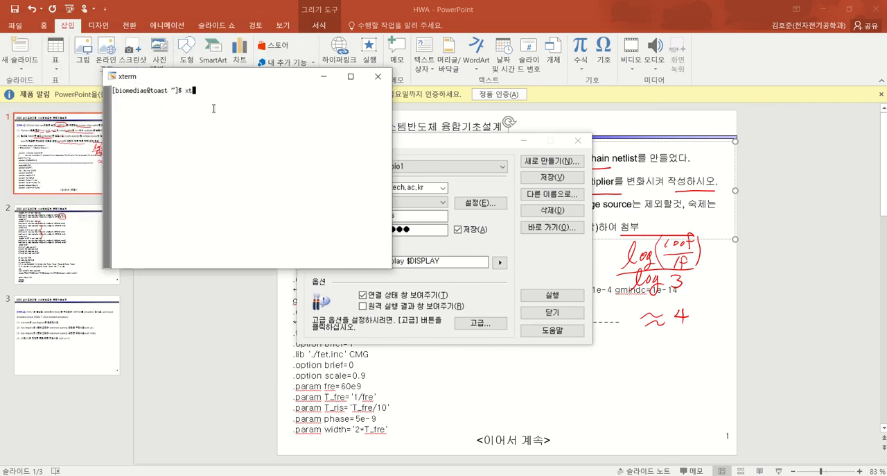
pyautogui.press('Return')
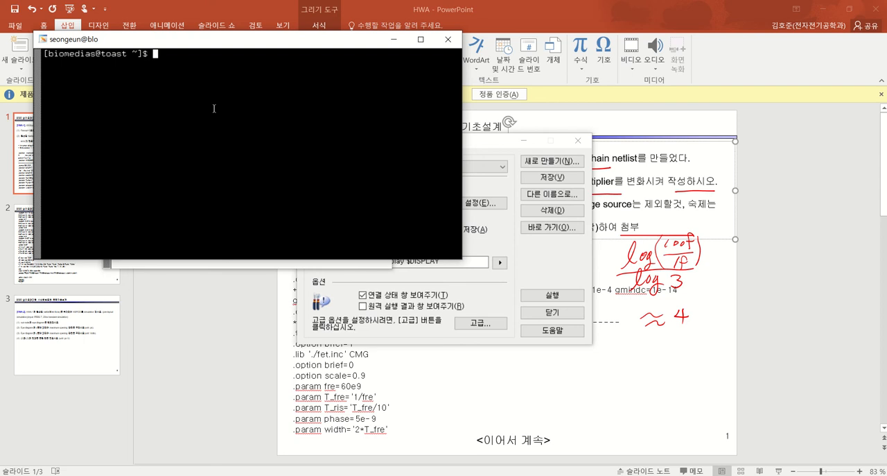
pyautogui.write('cd')
pyautogui.write('OPUS/')
pyautogui.press('Return')
# List the contents of the OPUS directory, change to the 2020bio/ directory and list its files
pyautogui.write('ls')
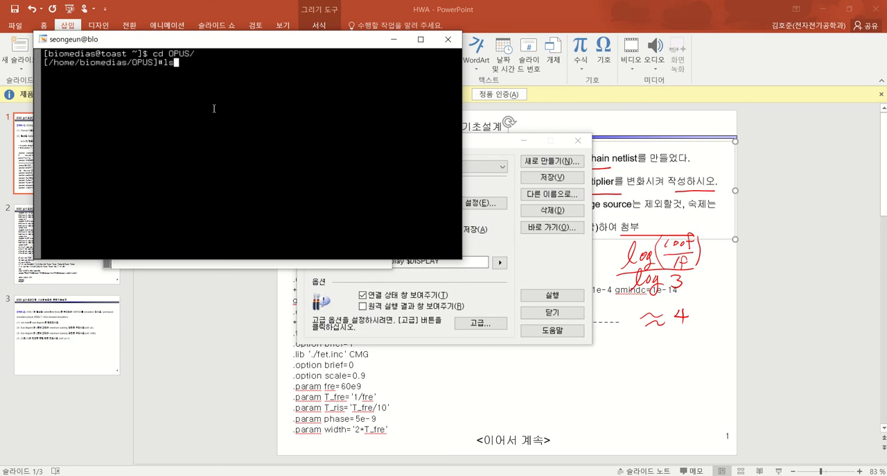
pyautogui.press('Return')
pyautogui.write('cd ')
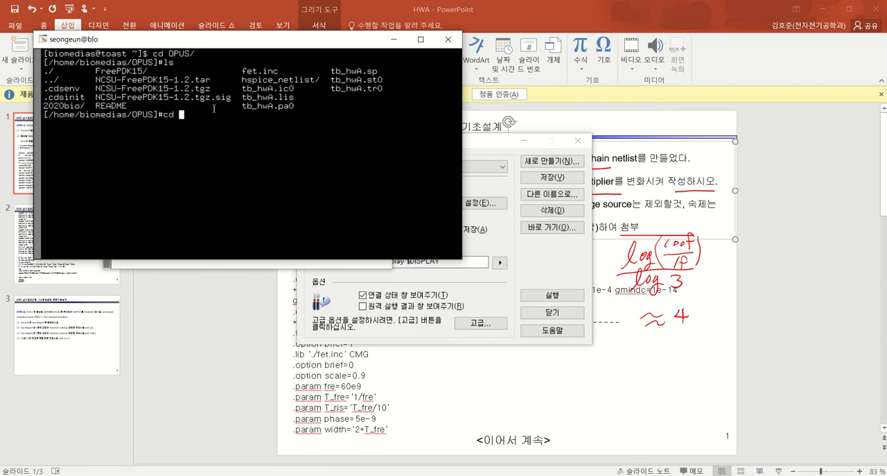
pyautogui.write('2020bio/')
pyautogui.press('Return')
pyautogui.write('ls')
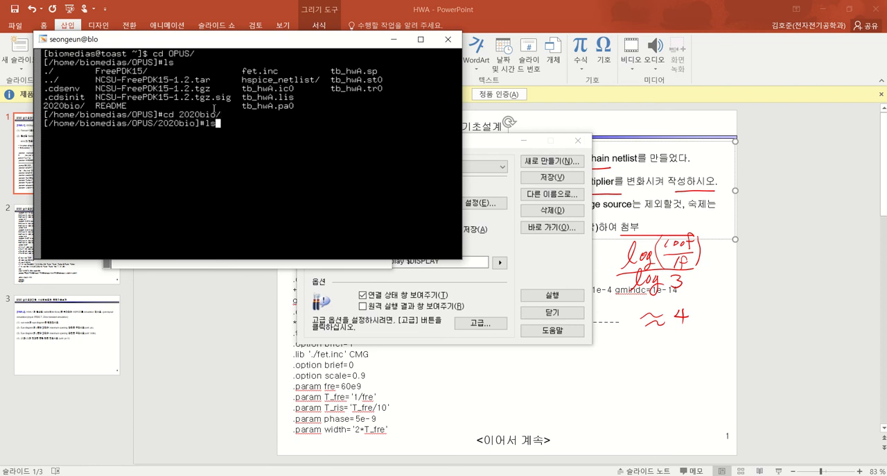
pyautogui.press('Return')
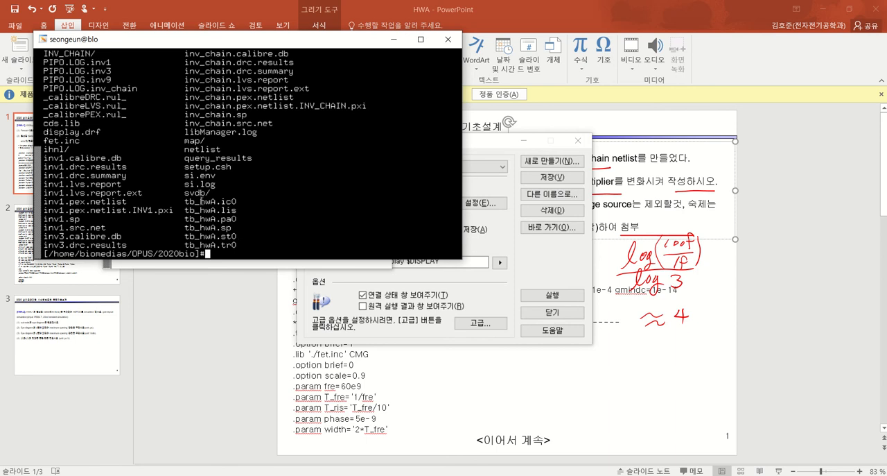
pyautogui.doubleClick(202, 141)
pyautogui.click(187, 141)
pyautogui.moveTo(182, 141); pyautogui.dragTo(201, 141)
pyautogui.moveTo(210, 173); pyautogui.dragTo(207, 158)
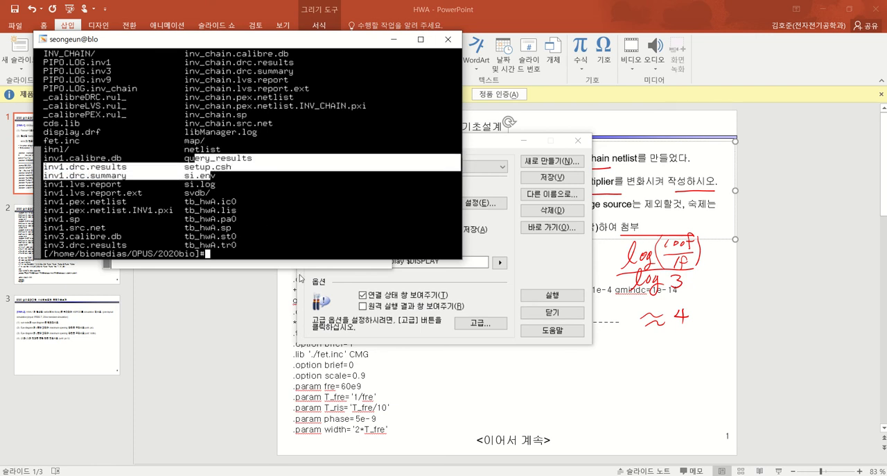
pyautogui.click(253, 251)
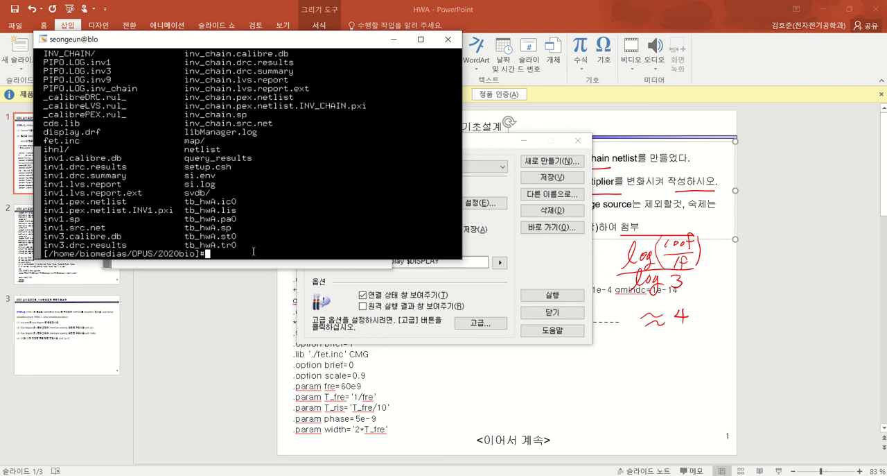
# Source setup.csh in the 2020bio directory to set up the environment
pyautogui.write('source setp')
pyautogui.press('BackSpace')
pyautogui.write('up.csh')
pyautogui.press('Return')
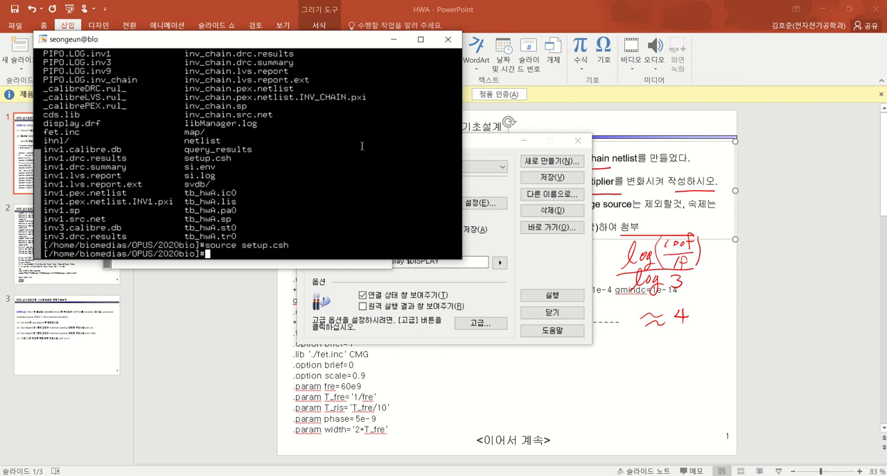
# Launch virtuoso in the background, close the What's New window and move the log window clear of the Library Manager
pyautogui.write('virtuoso &')
pyautogui.press('Return')
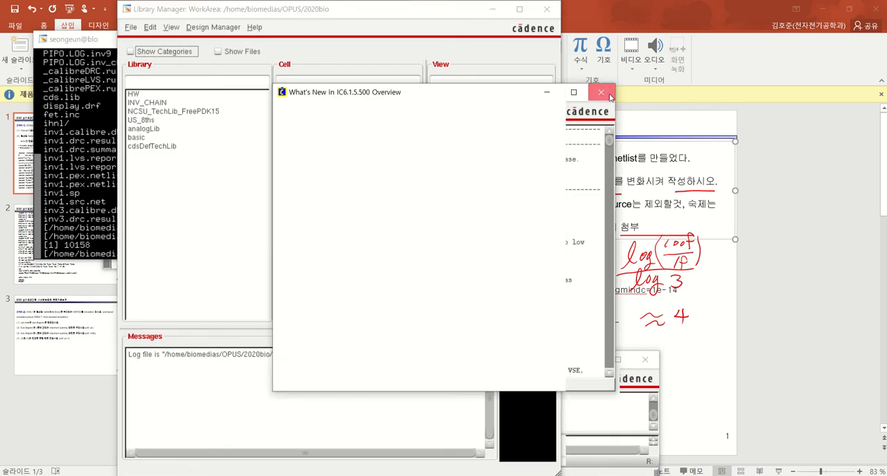
pyautogui.click(610, 97)
pyautogui.click(565, 358)
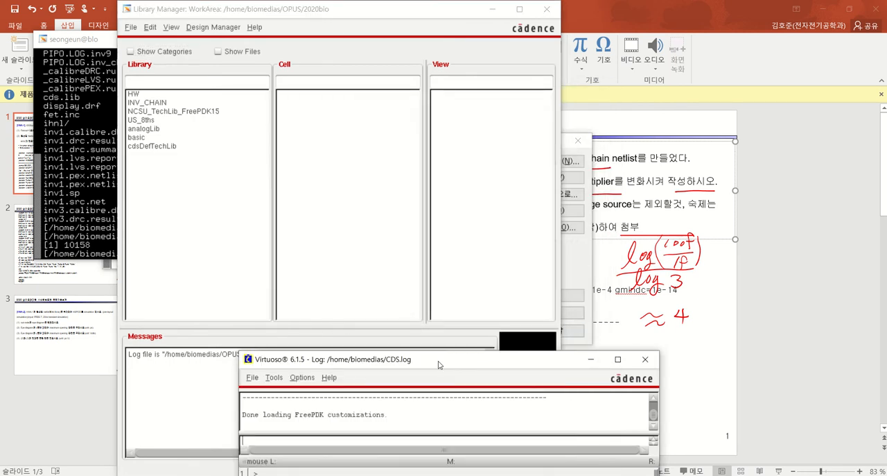
pyautogui.moveTo(438, 364); pyautogui.dragTo(567, 318)
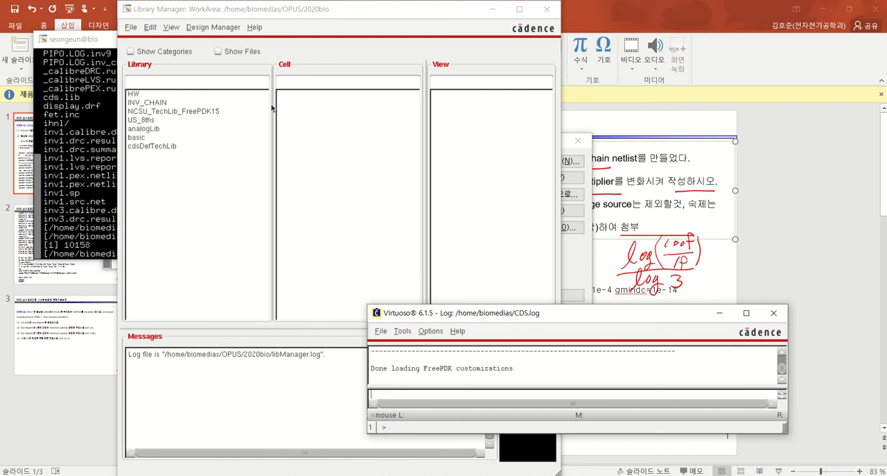
pyautogui.click(127, 28)
pyautogui.moveTo(145, 42)
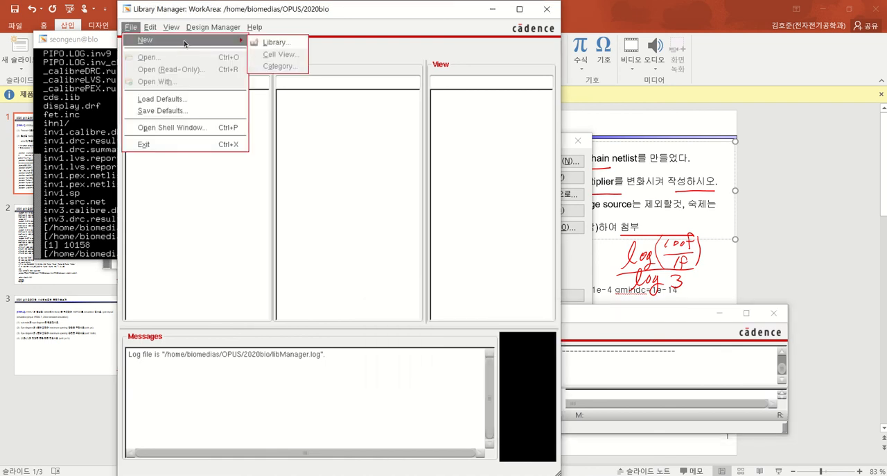
pyautogui.click(266, 42)
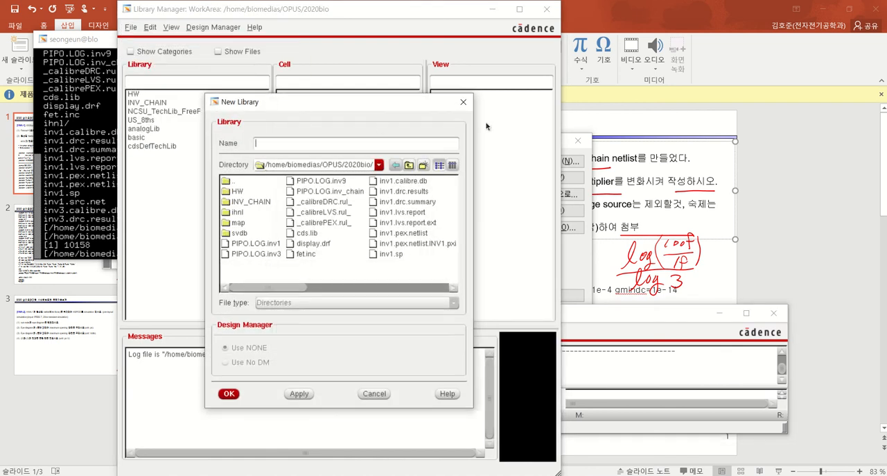
pyautogui.click(463, 102)
# Delete the existing HW library and confirm its deletion
pyautogui.click(134, 94)
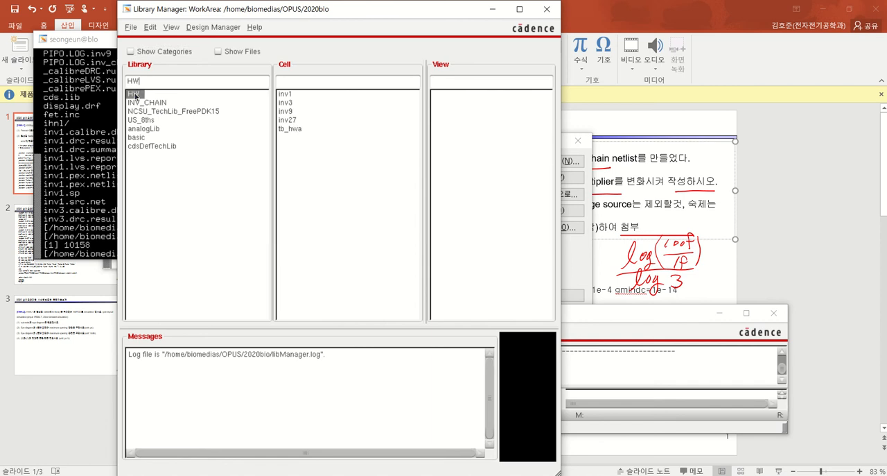
pyautogui.rightClick(135, 92)
pyautogui.click(178, 129)
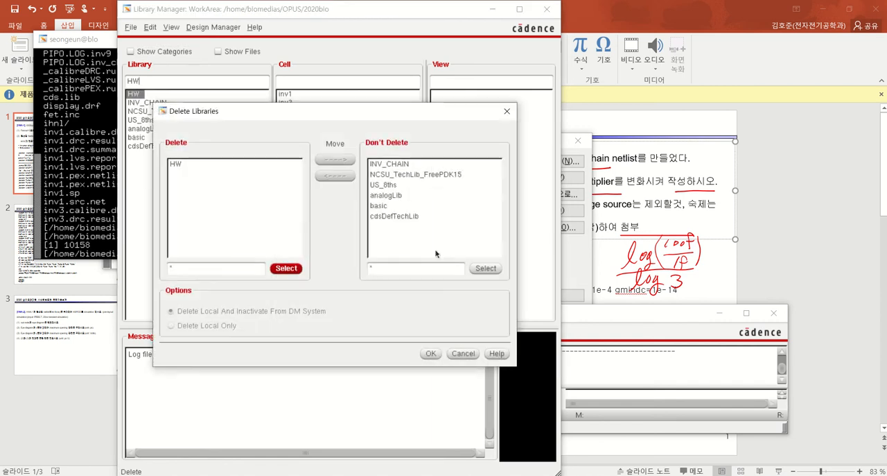
pyautogui.click(431, 353)
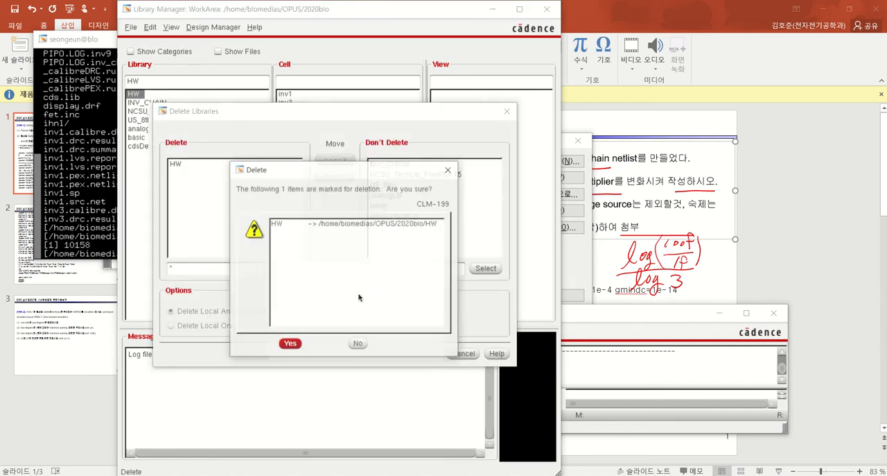
pyautogui.click(285, 345)
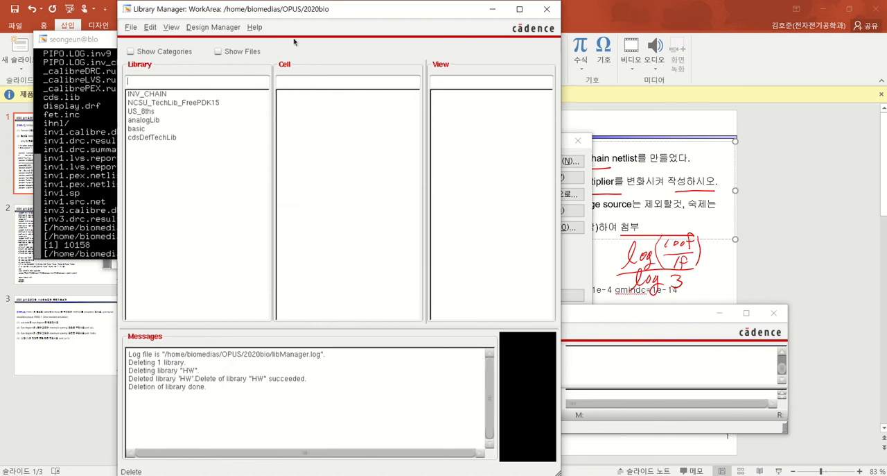
# Close the Library Manager and reopen it from the Virtuoso log window
pyautogui.moveTo(277, 12); pyautogui.dragTo(219, 70)
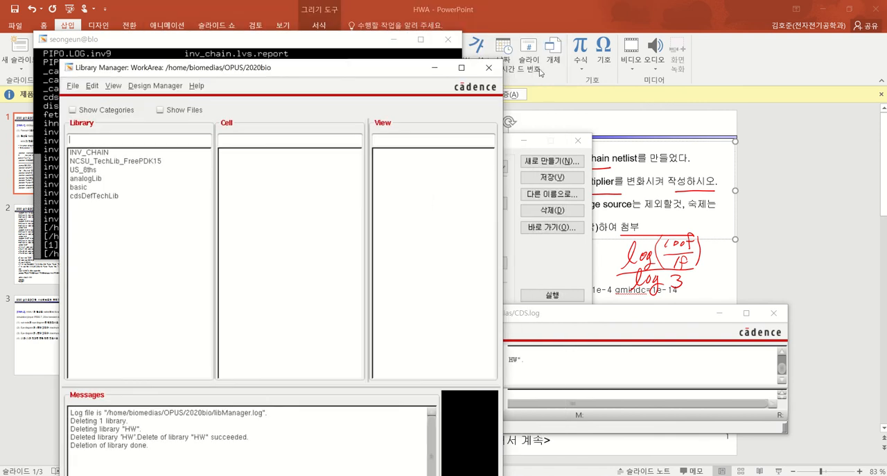
pyautogui.click(494, 72)
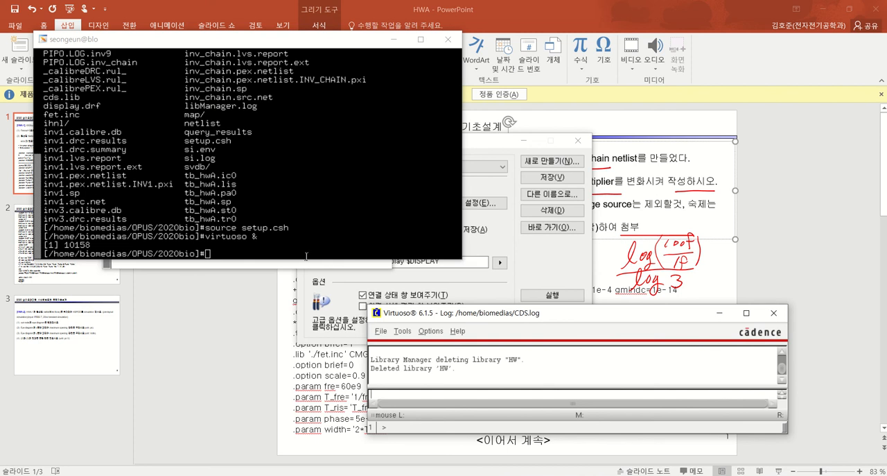
pyautogui.moveTo(396, 318); pyautogui.dragTo(272, 315)
pyautogui.click(277, 328)
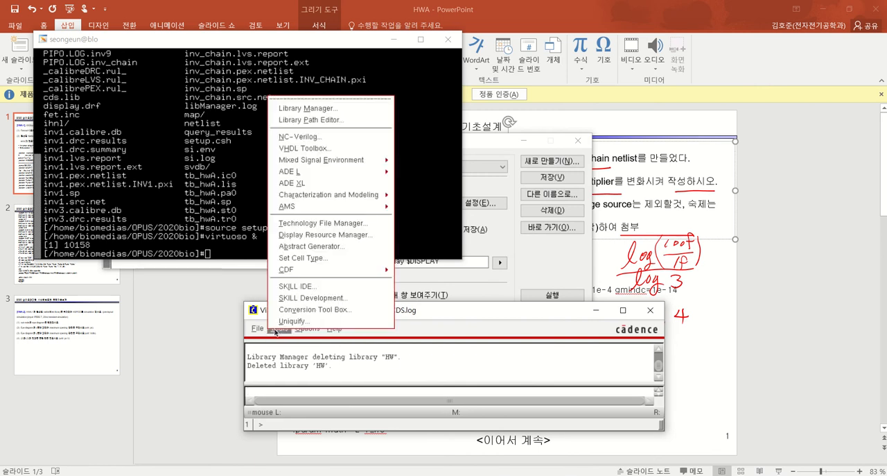
pyautogui.click(477, 318)
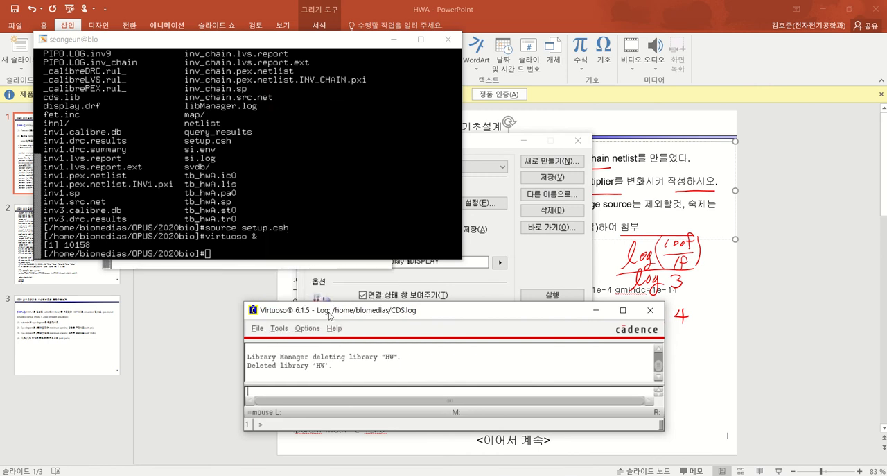
pyautogui.moveTo(325, 313); pyautogui.dragTo(158, 172)
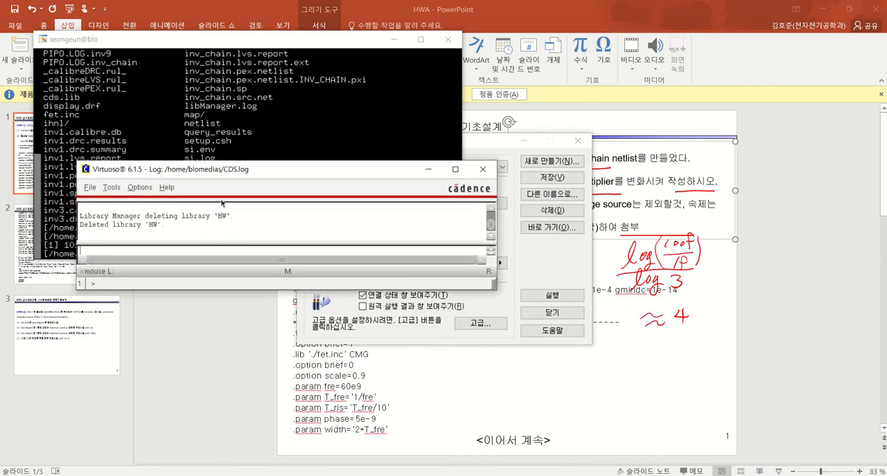
pyautogui.moveTo(232, 173); pyautogui.dragTo(245, 196)
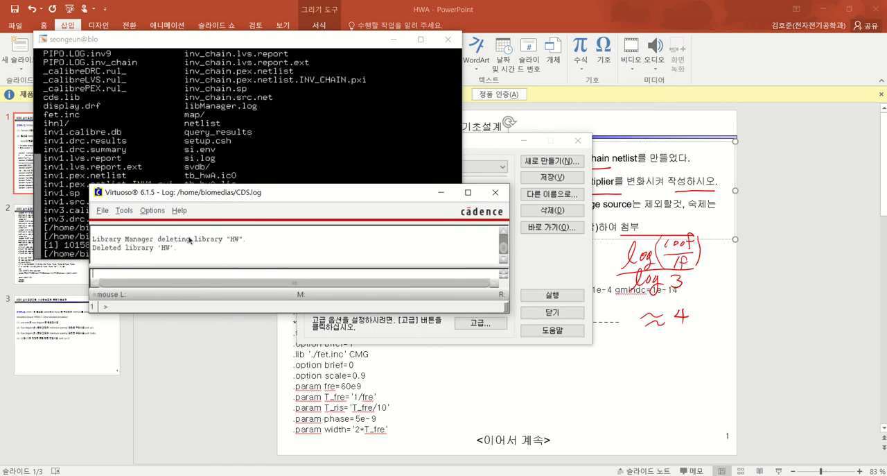
pyautogui.click(124, 211)
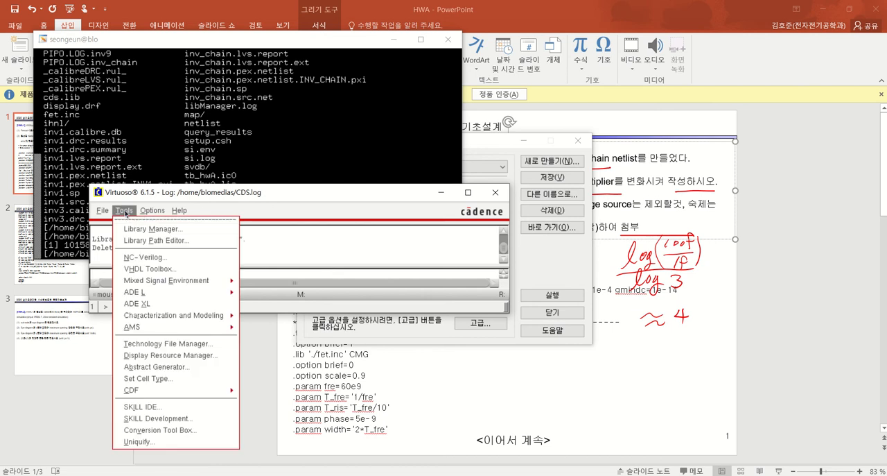
pyautogui.click(129, 229)
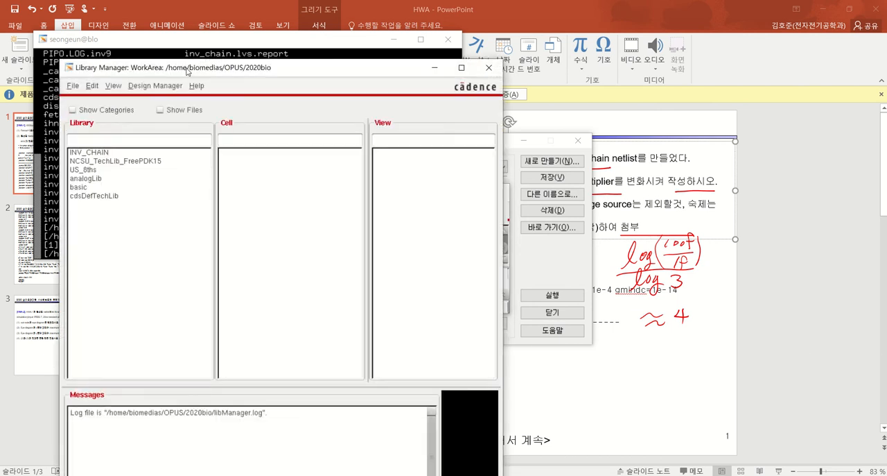
pyautogui.moveTo(188, 70); pyautogui.dragTo(229, 43)
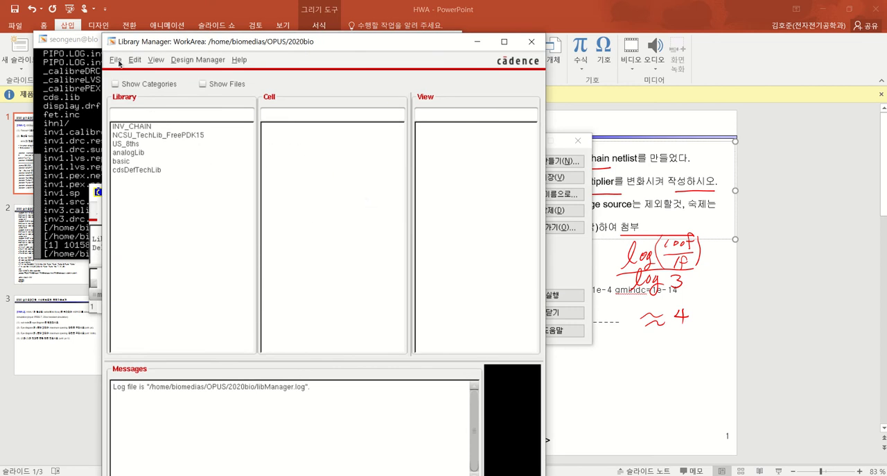
# Create a new library named HW in the 2020bio directory, attached to the existing technology library NCSU_TechLib_FreePDK15
pyautogui.click(116, 60)
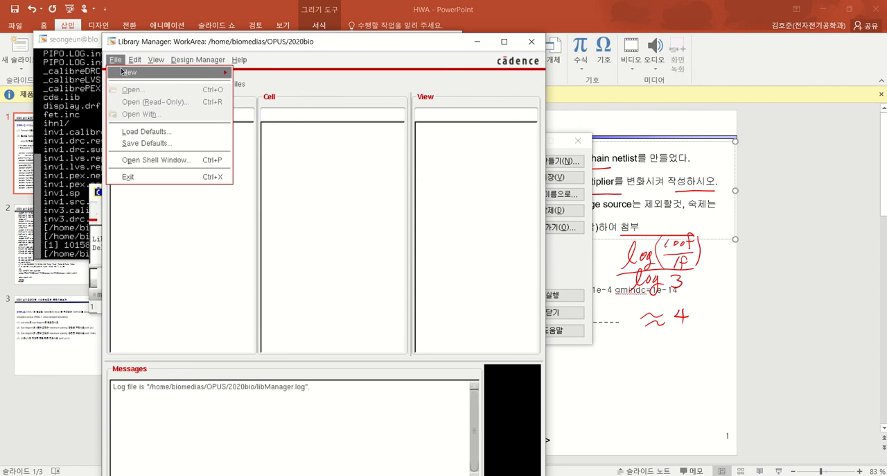
pyautogui.moveTo(172, 72)
pyautogui.click(257, 75)
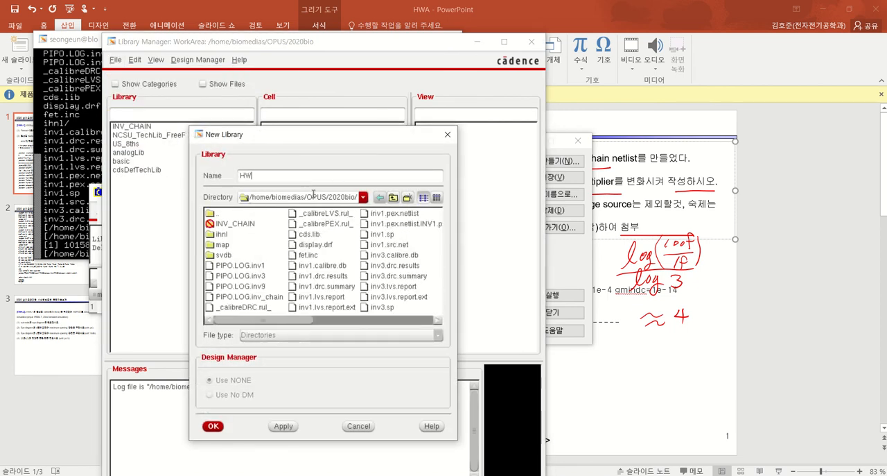
pyautogui.click(213, 426)
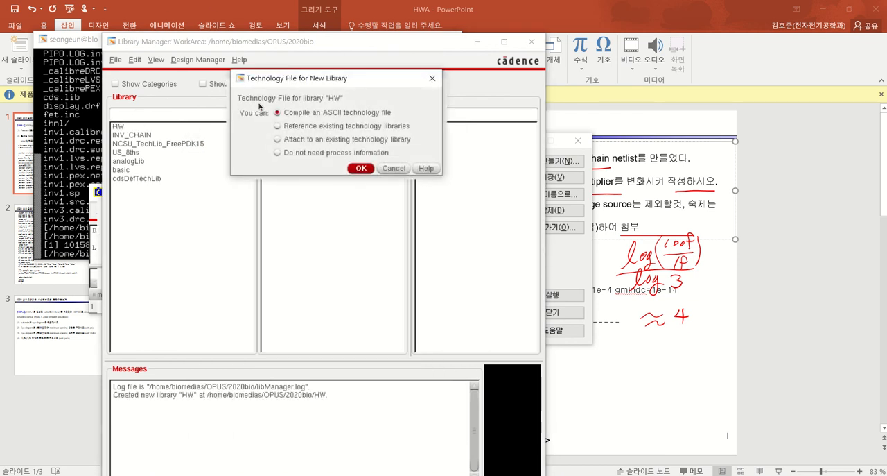
pyautogui.click(291, 142)
pyautogui.click(362, 168)
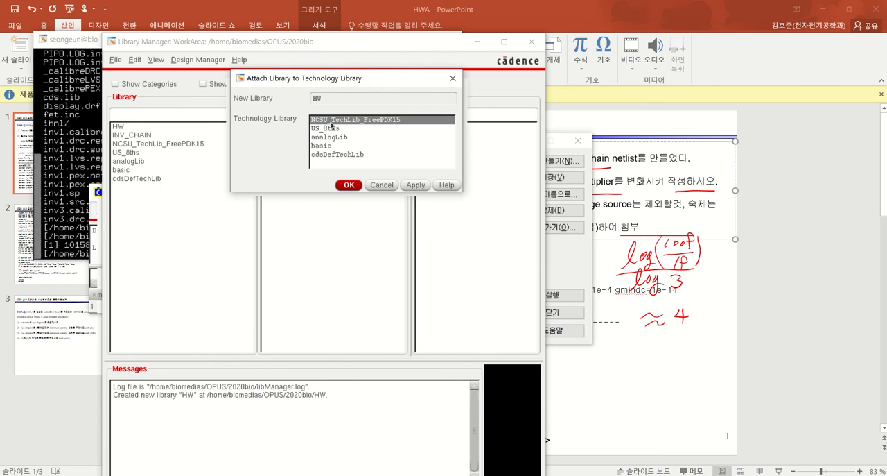
pyautogui.click(350, 185)
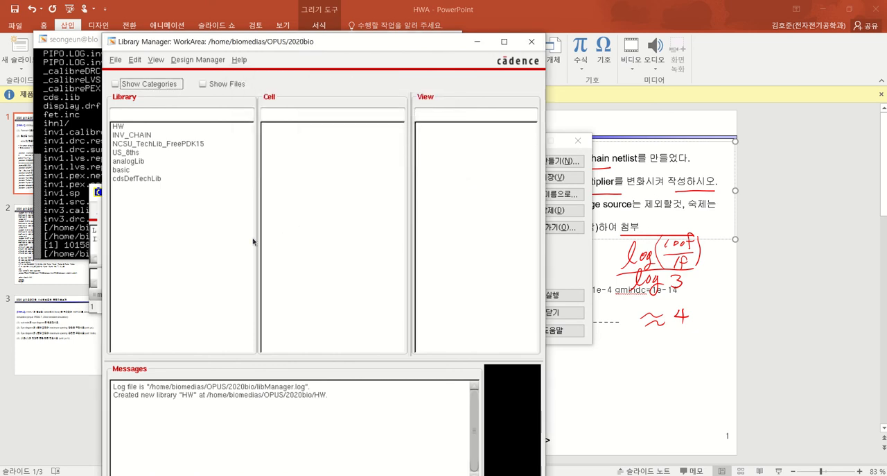
# Start a new cell view in the HW library
pyautogui.click(120, 127)
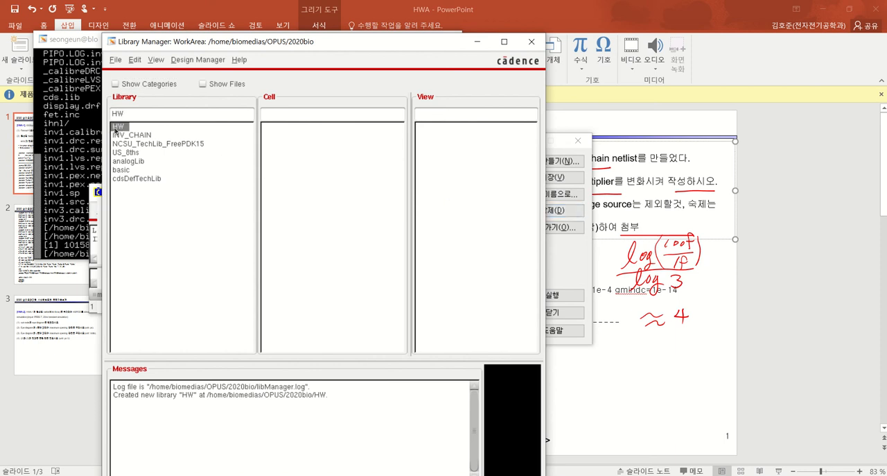
pyautogui.click(116, 60)
pyautogui.moveTo(119, 73)
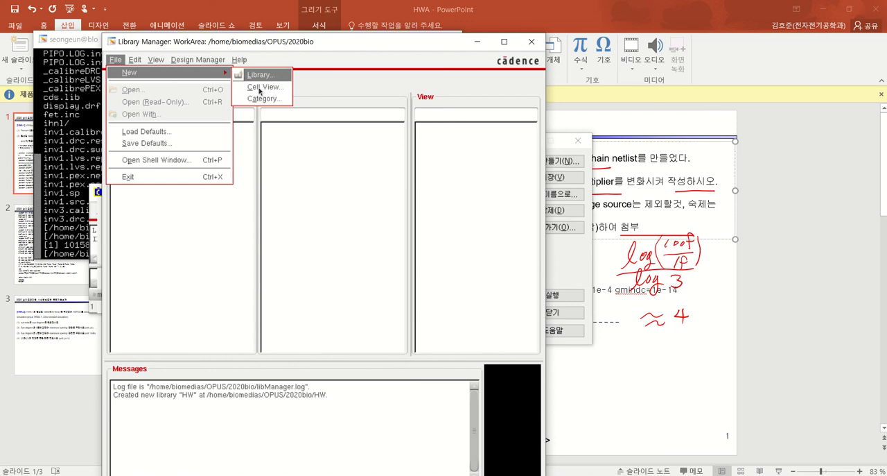
pyautogui.click(261, 87)
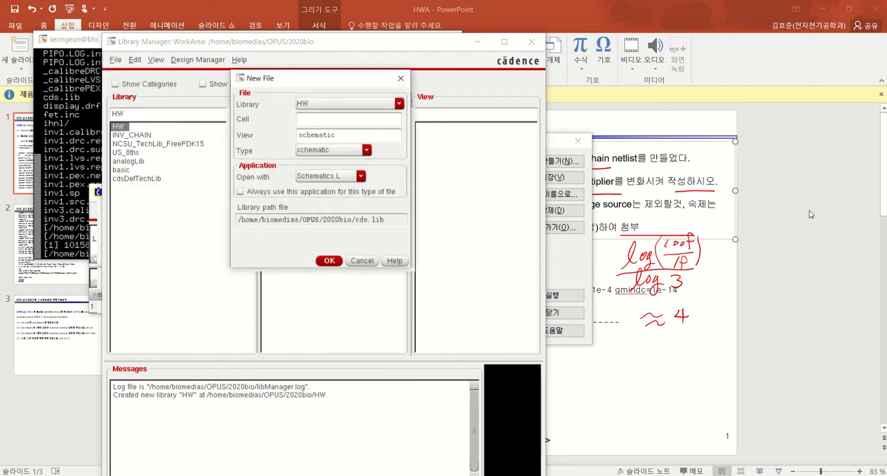
# Switch to the HWA slides in PowerPoint and examine the inv1, inv3, inv9 and inv27 subcircuits and the xi1 to xi1c instance lines
pyautogui.click(579, 241)
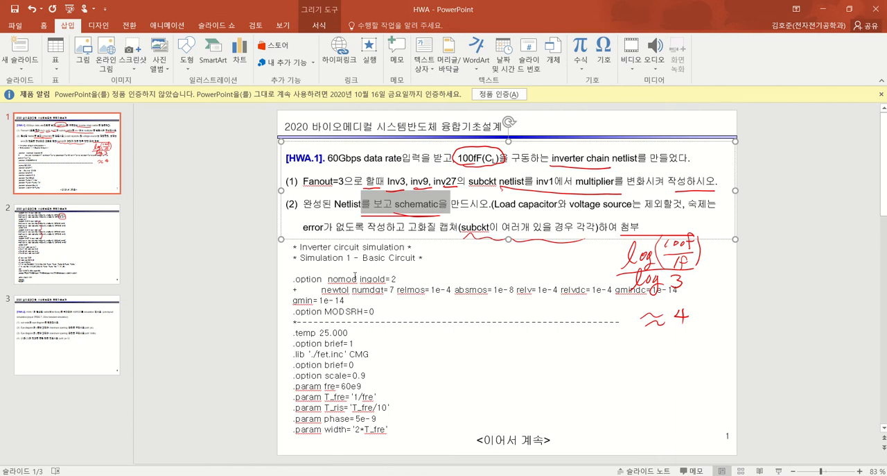
pyautogui.scroll(-2, 352, 277)
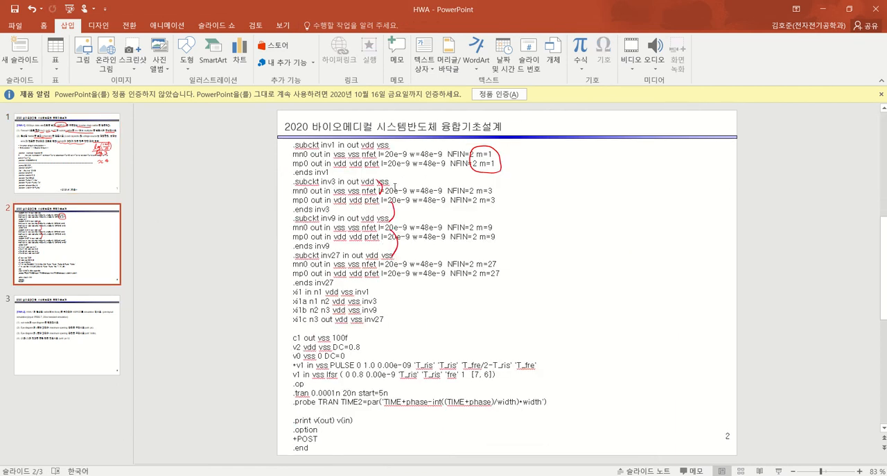
pyautogui.moveTo(332, 175); pyautogui.dragTo(280, 138)
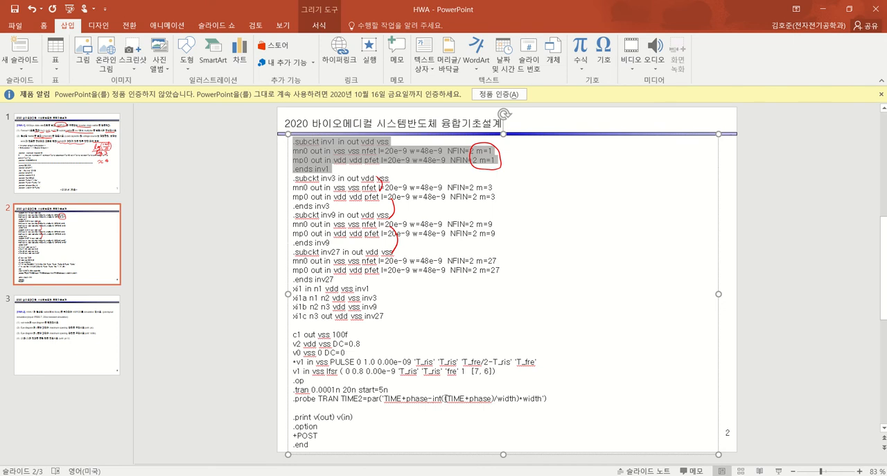
pyautogui.click(324, 198)
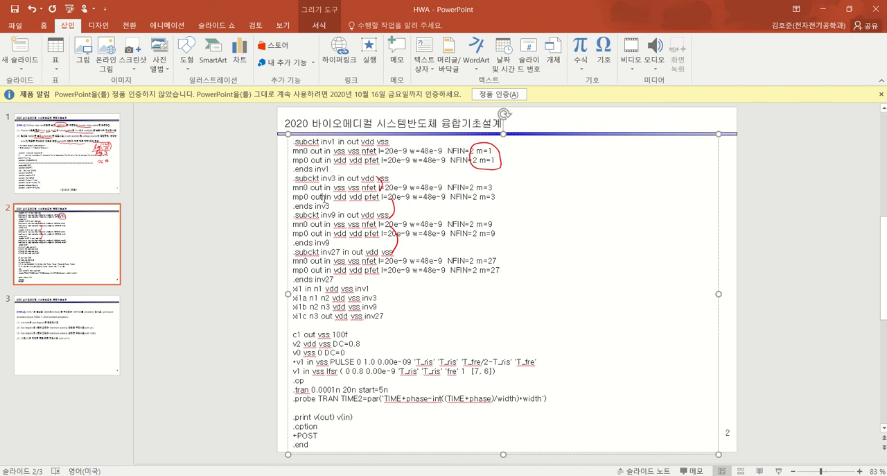
pyautogui.moveTo(335, 204); pyautogui.dragTo(298, 178)
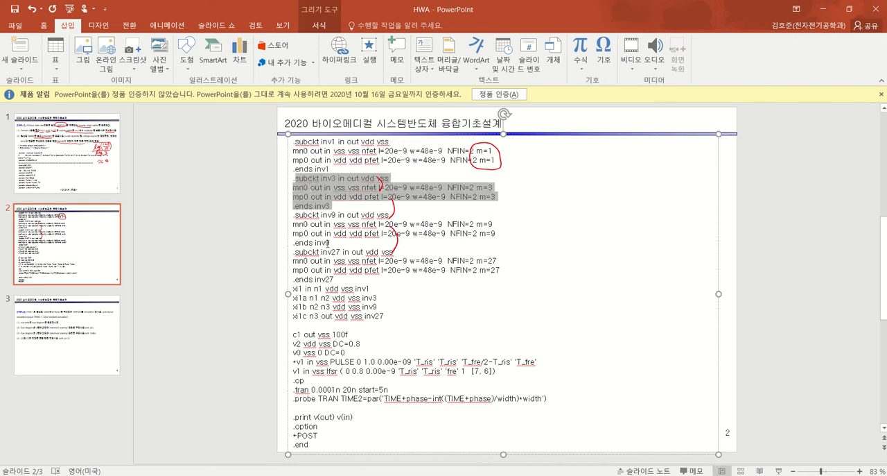
pyautogui.moveTo(334, 244); pyautogui.dragTo(314, 217)
pyautogui.moveTo(336, 279); pyautogui.dragTo(295, 251)
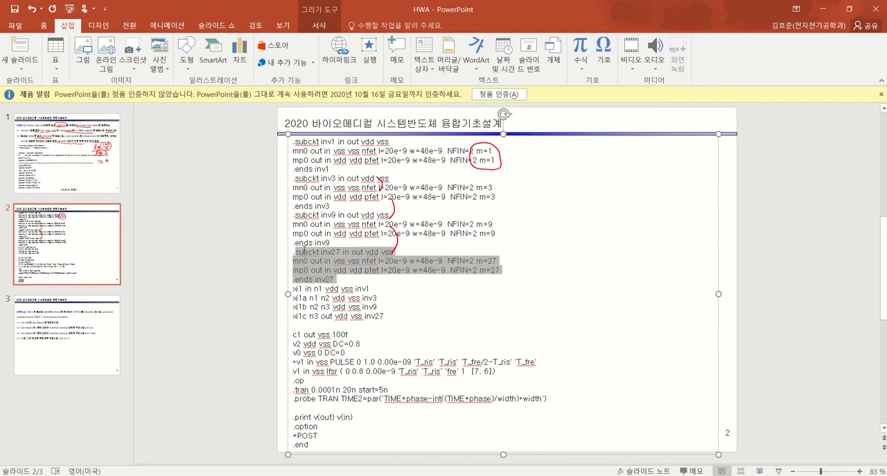
pyautogui.moveTo(385, 316); pyautogui.dragTo(283, 284)
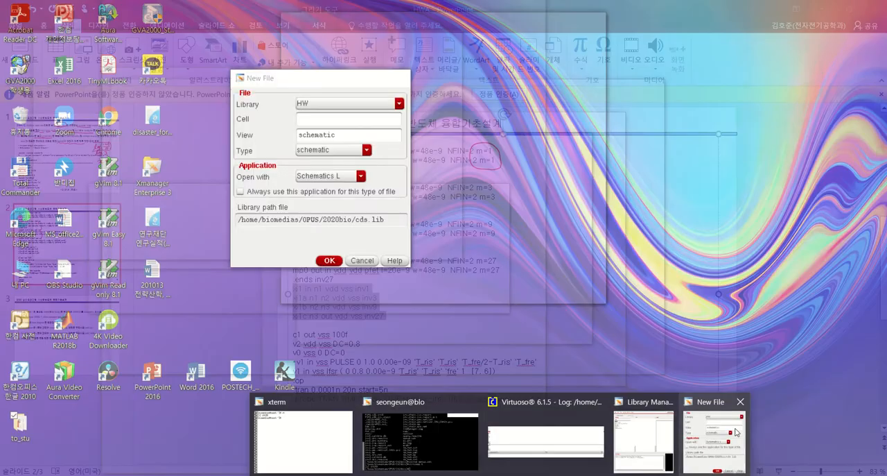
# Return to the New File form and create a schematic cell view for cell inv1 in the HW library
pyautogui.click(723, 429)
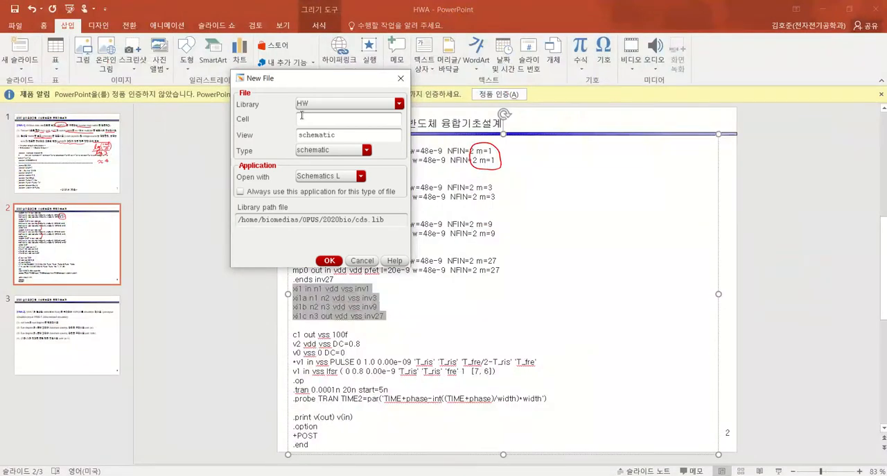
pyautogui.moveTo(333, 78); pyautogui.dragTo(579, 95)
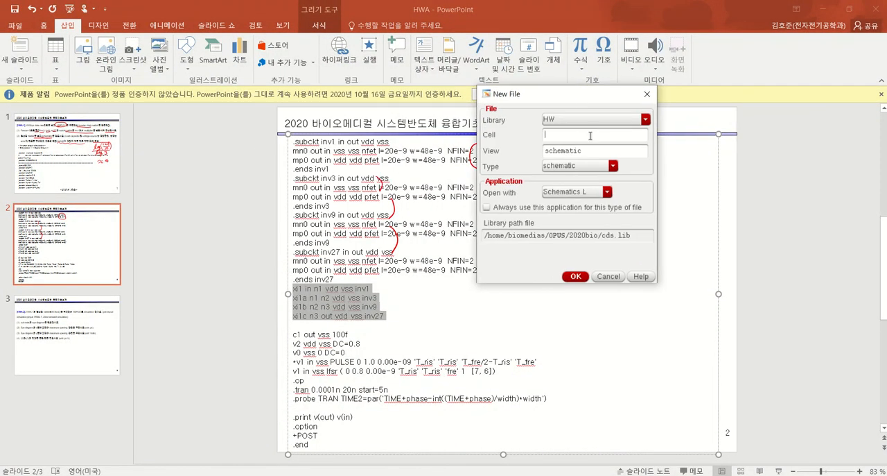
pyautogui.write('1')
pyautogui.doubleClick(588, 149)
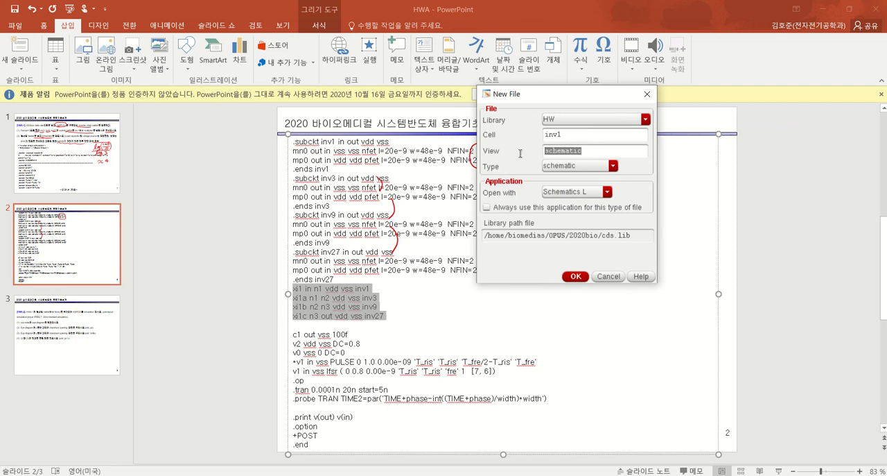
pyautogui.click(573, 169)
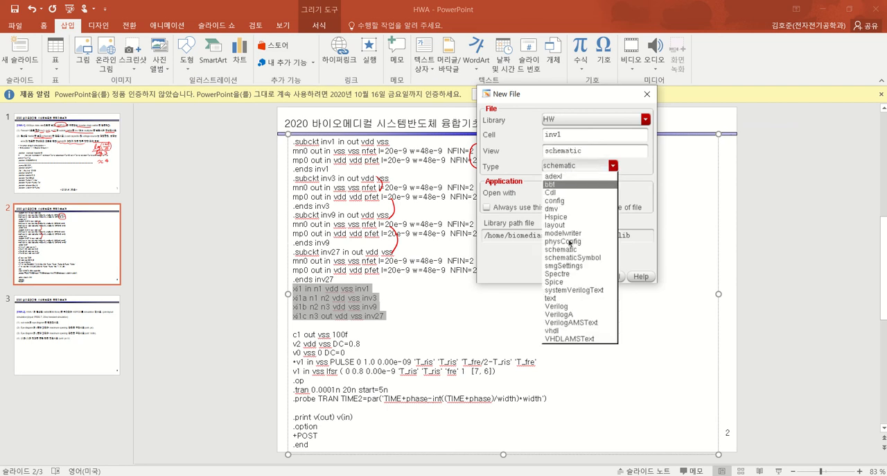
pyautogui.click(568, 249)
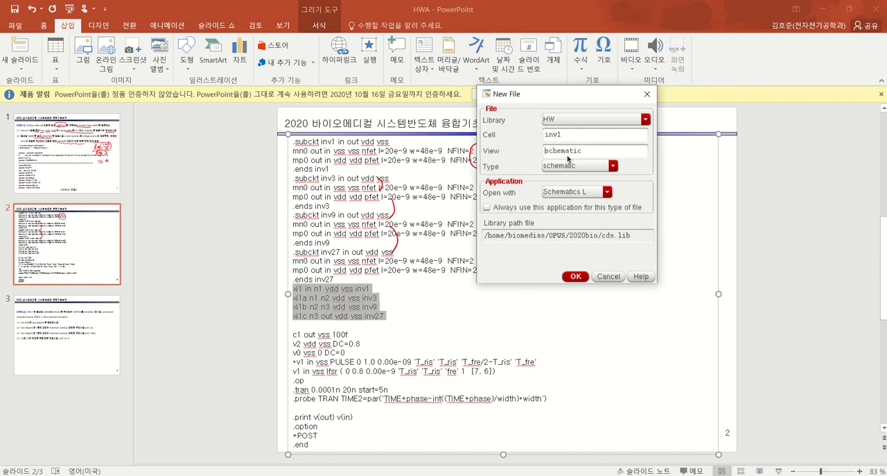
pyautogui.click(577, 276)
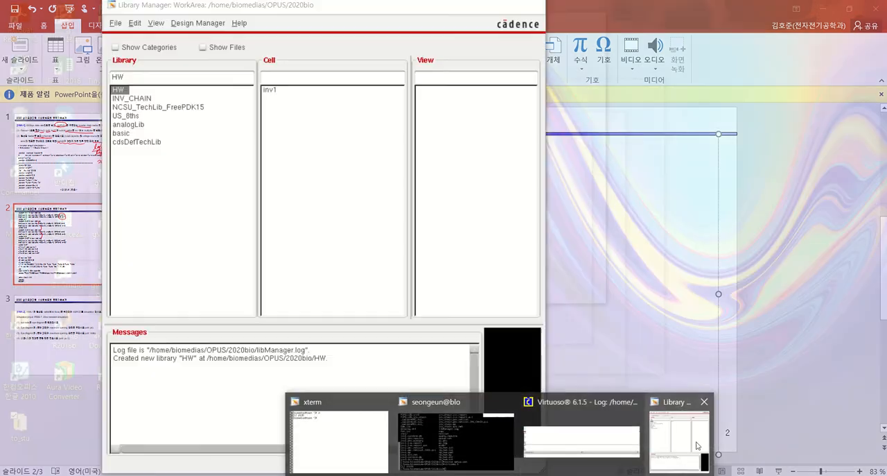
# Bring up the inv1 schematic editor window and maximize it
pyautogui.click(792, 436)
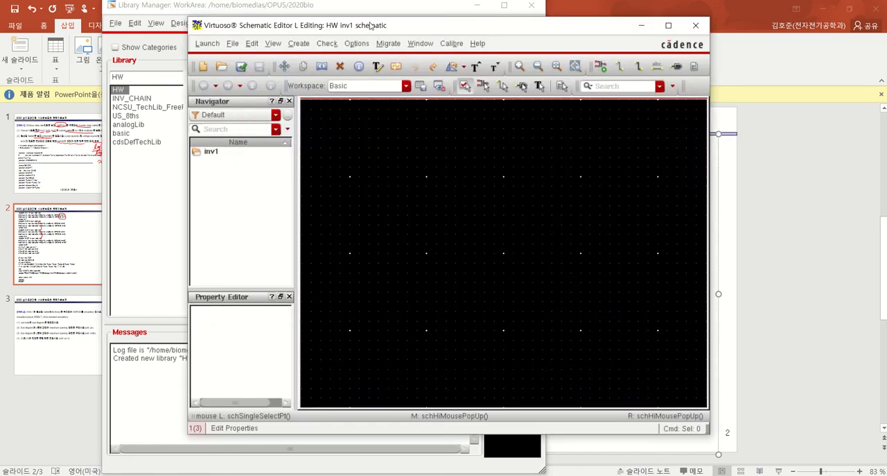
pyautogui.moveTo(370, 26); pyautogui.dragTo(350, 30)
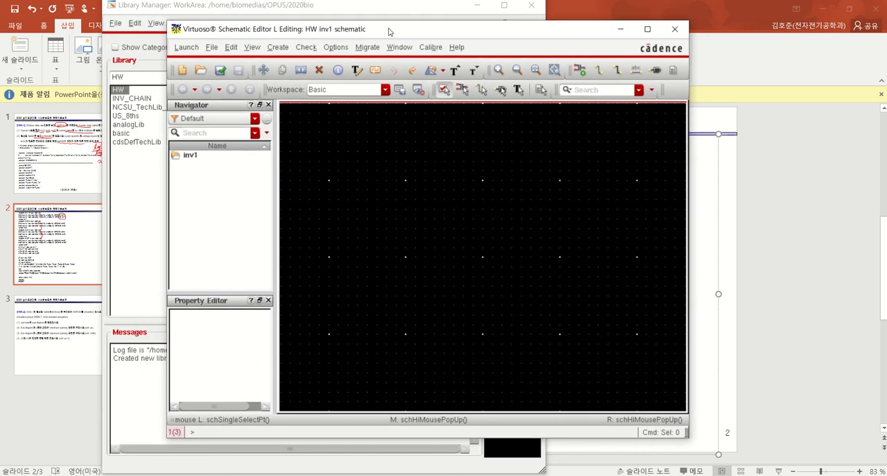
pyautogui.doubleClick(388, 32)
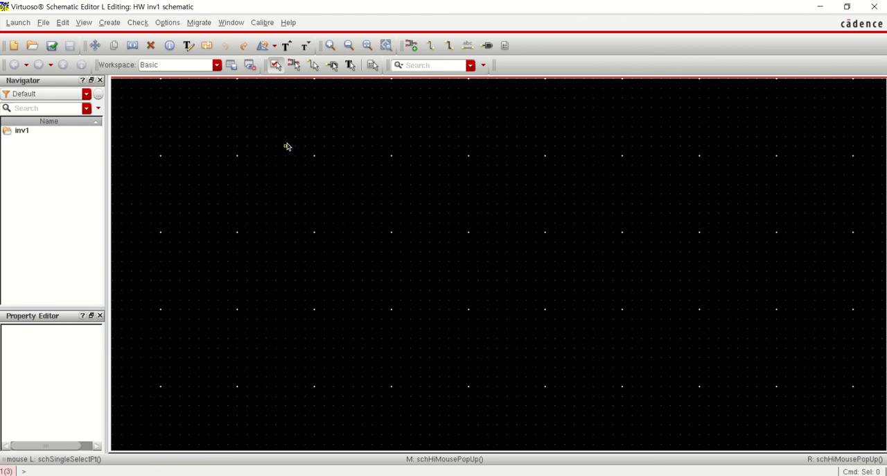
# Place a pmos symbol instance from the NCSU_TechLib_FreePDK15 library in the inv1 schematic
pyautogui.click(108, 23)
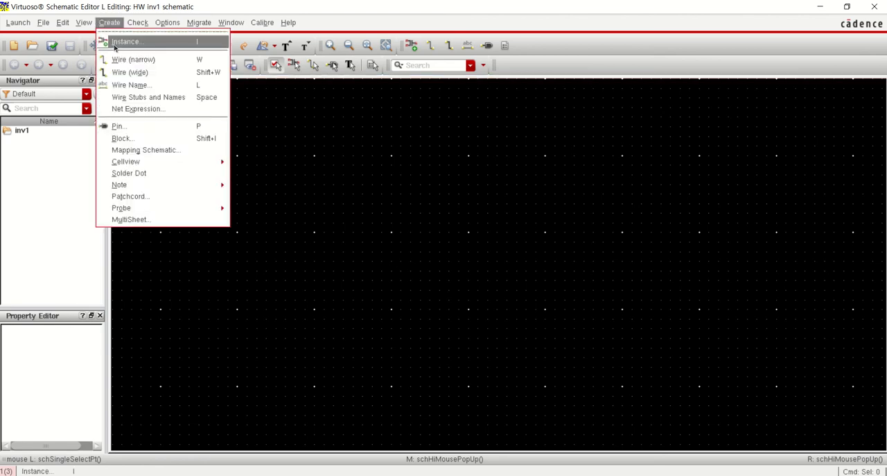
pyautogui.click(184, 47)
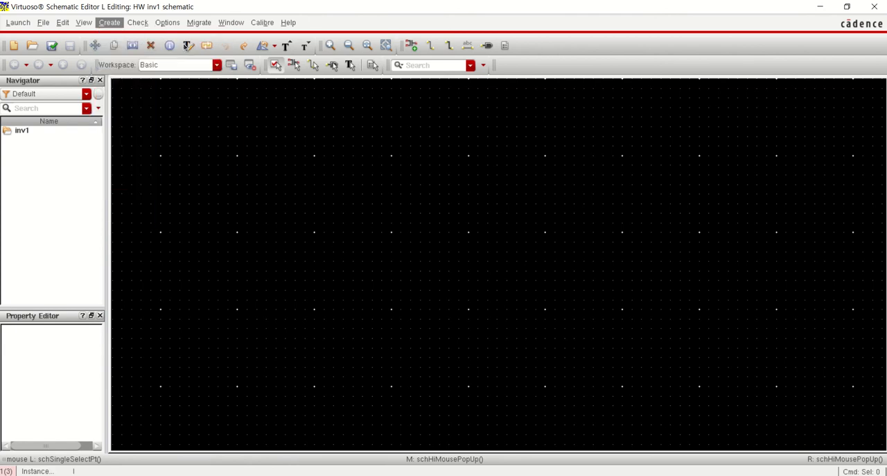
pyautogui.click(425, 100)
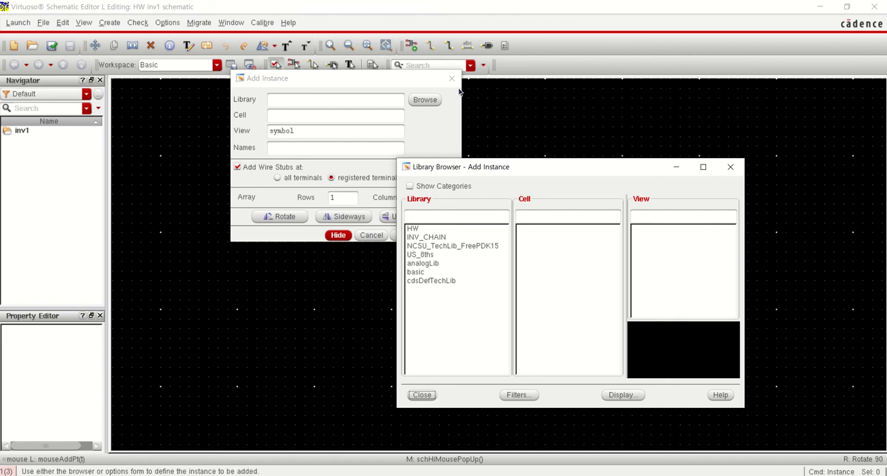
pyautogui.click(451, 246)
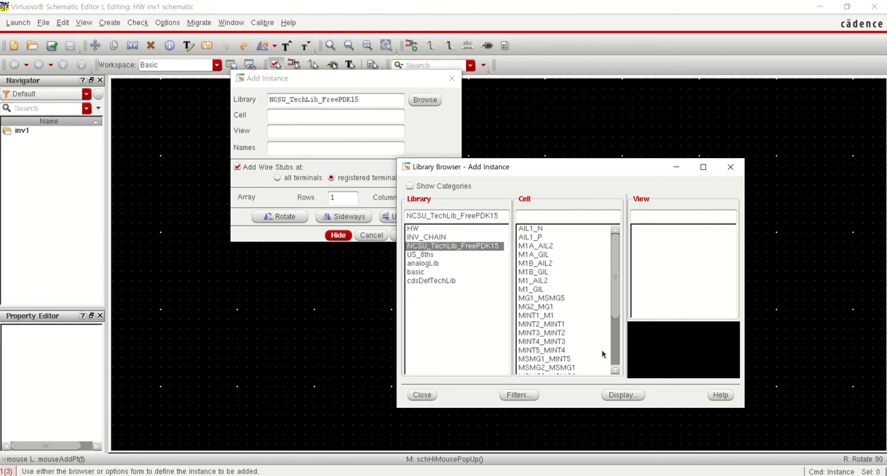
pyautogui.scroll(-4, 613, 307)
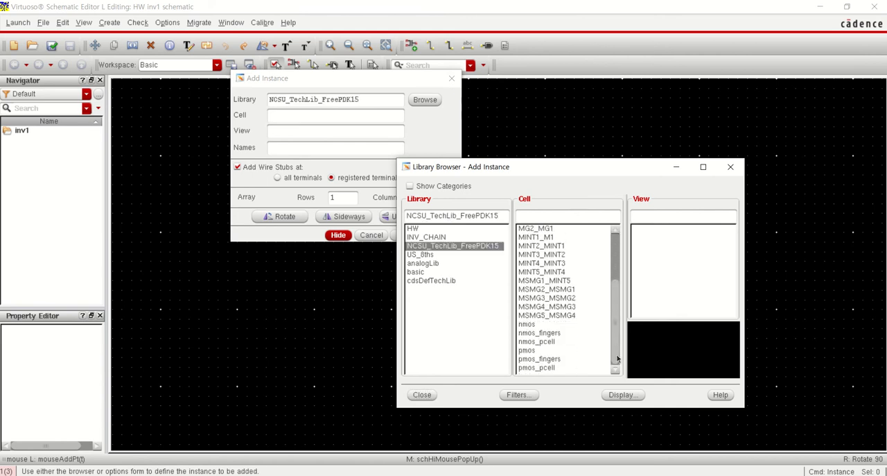
pyautogui.click(528, 351)
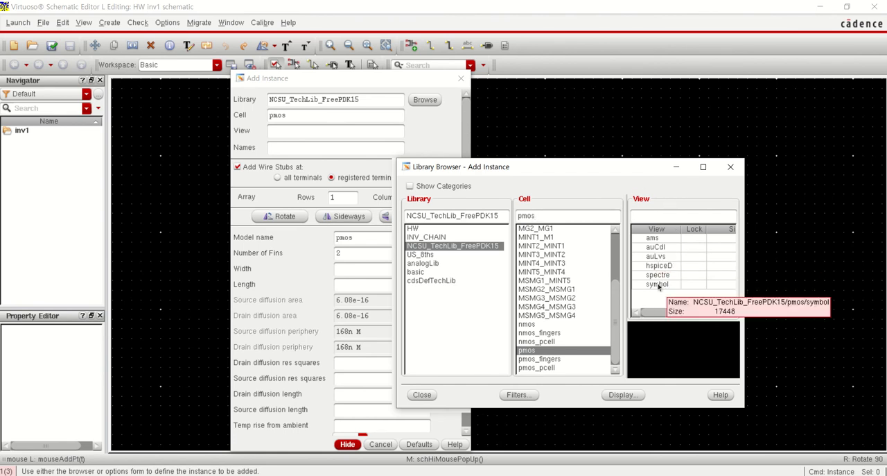
pyautogui.click(659, 286)
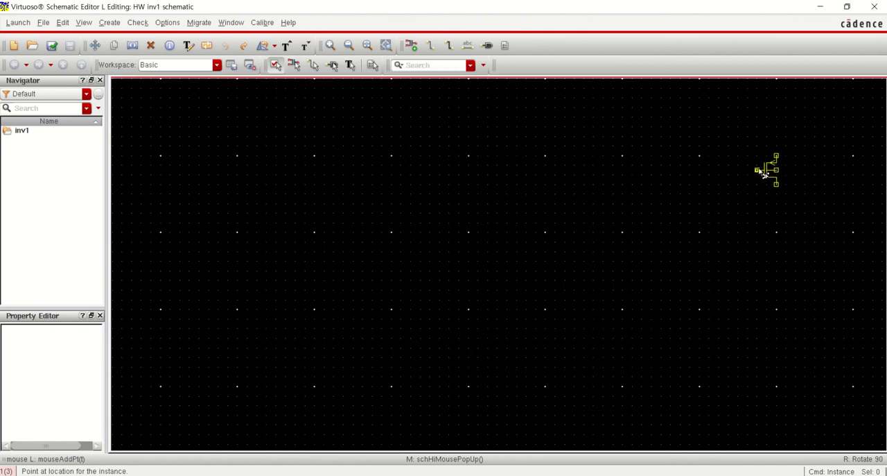
pyautogui.click(763, 171)
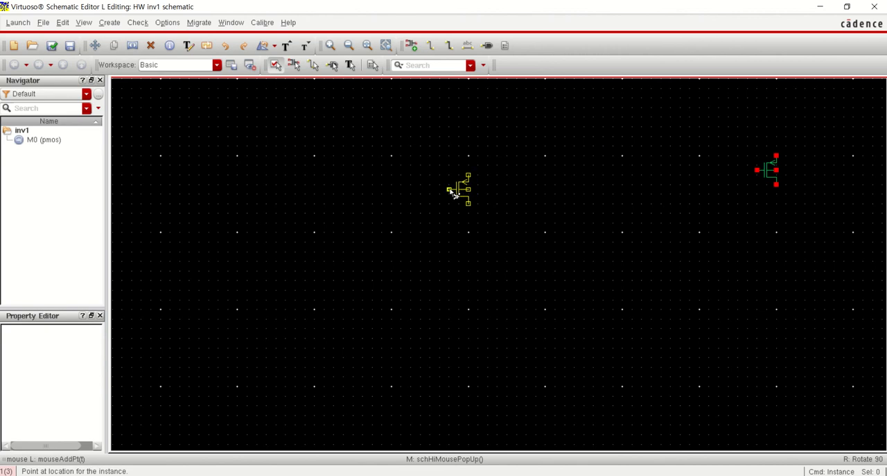
pyautogui.hotkey('shift', 'n')
pyautogui.click(502, 78)
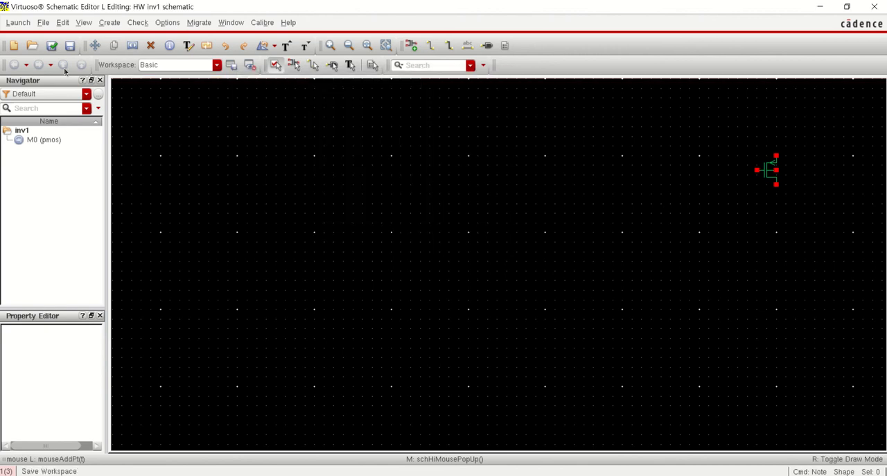
# Place an nmos symbol instance from NCSU_TechLib_FreePDK15 directly below the pmos transistor
pyautogui.click(115, 25)
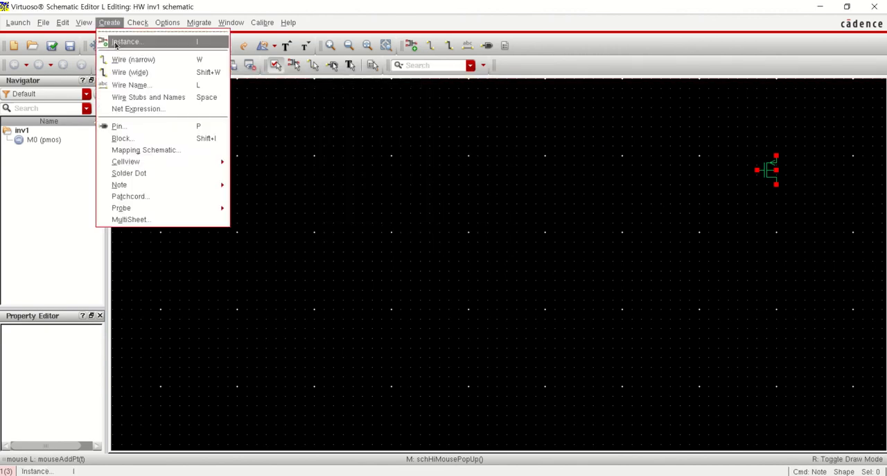
pyautogui.click(125, 40)
pyautogui.click(419, 100)
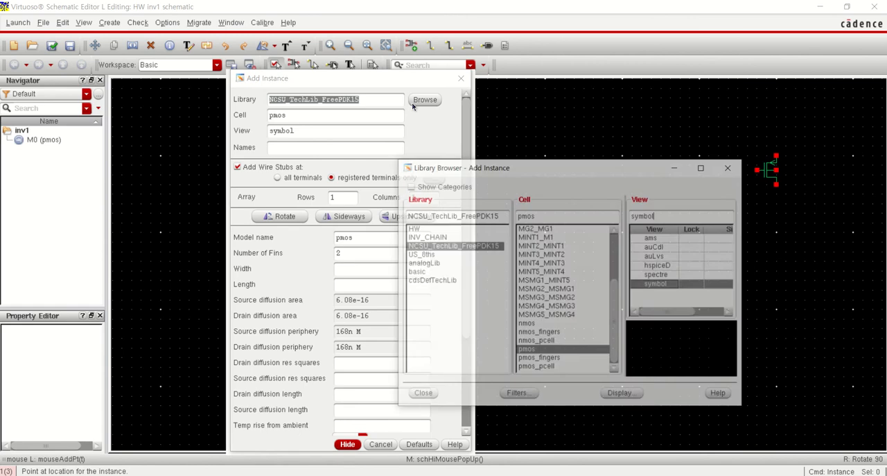
pyautogui.click(527, 324)
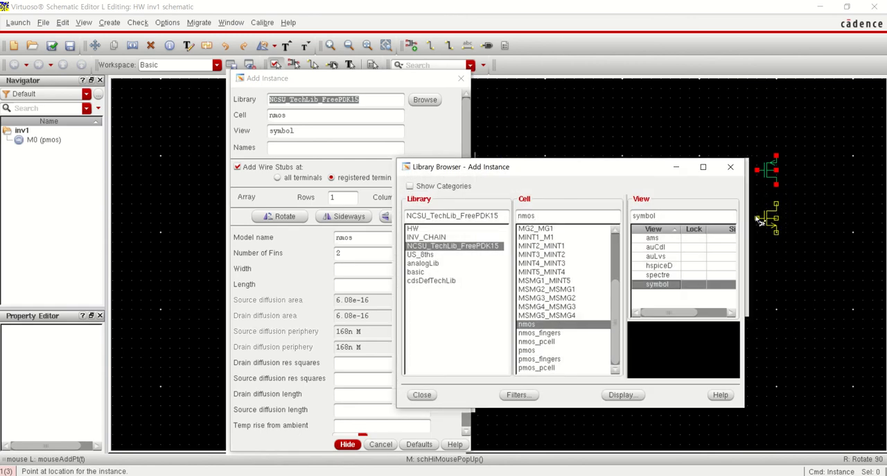
pyautogui.click(767, 216)
pyautogui.press('N')
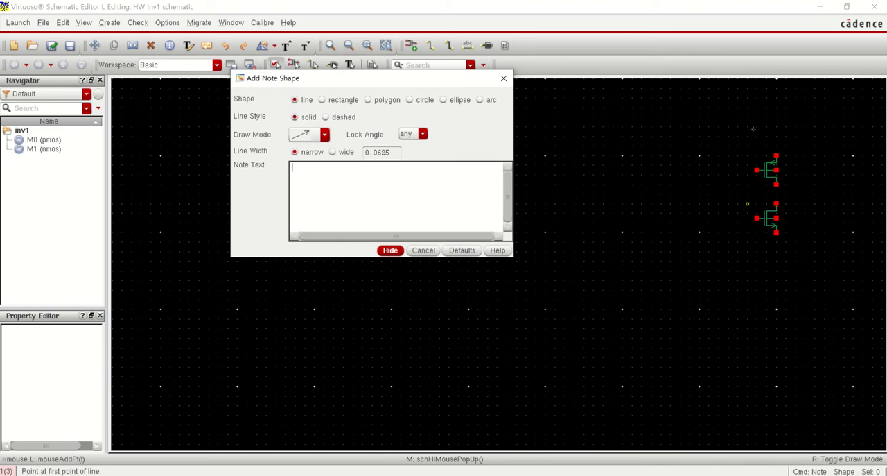
pyautogui.click(503, 77)
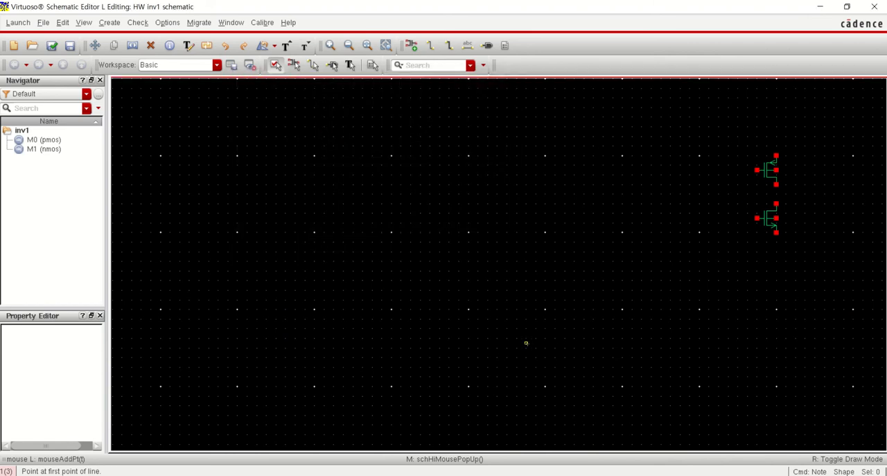
# Fit the pmos and nmos transistors in the schematic view with some margin around them
pyautogui.press('f')
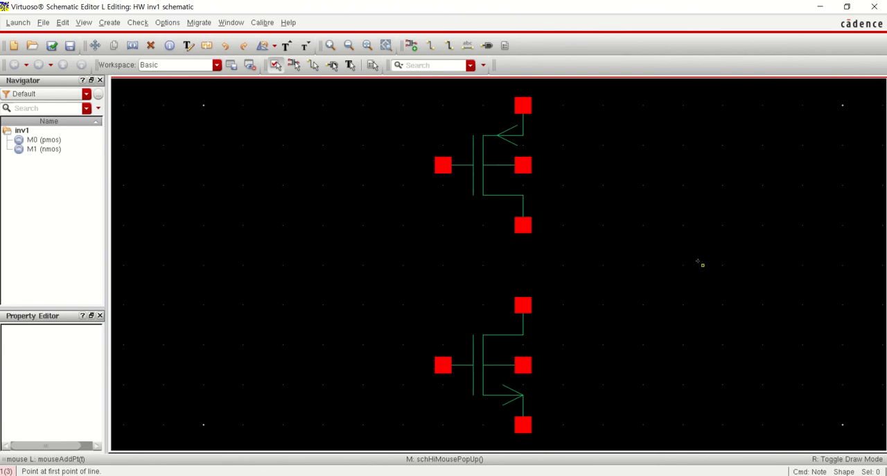
pyautogui.keyDown('ctrl'); pyautogui.scroll(-3, 700, 264); pyautogui.keyUp('ctrl')
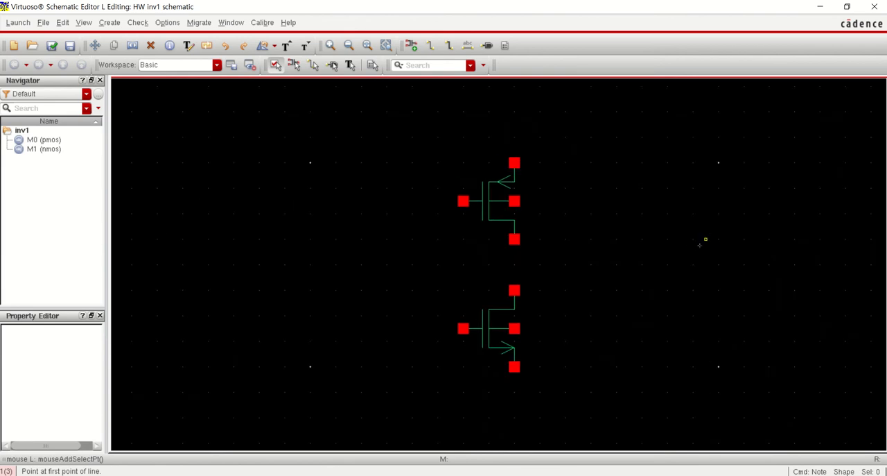
pyautogui.keyDown('ctrl'); pyautogui.scroll(-1, 502, 255); pyautogui.keyUp('ctrl')
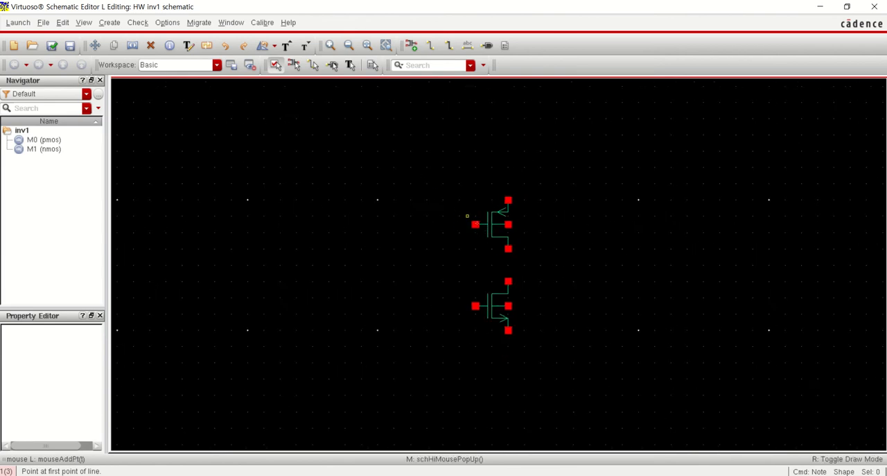
pyautogui.press('f')
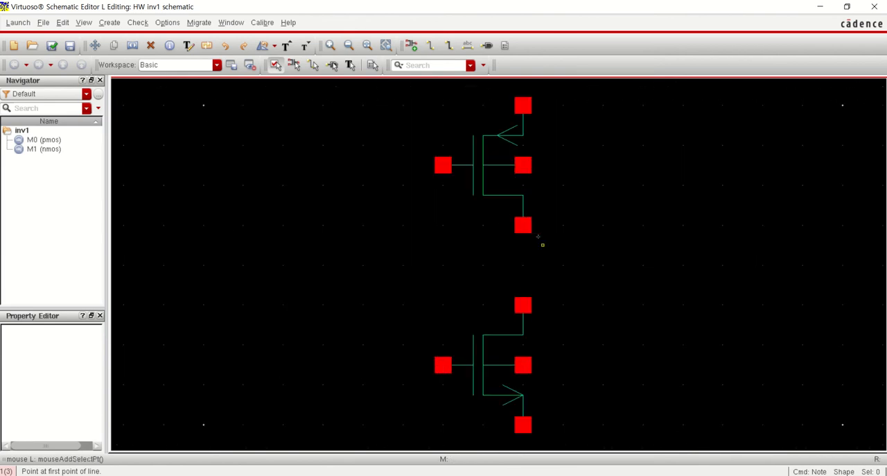
pyautogui.keyDown('ctrl'); pyautogui.scroll(-2, 537, 236); pyautogui.keyUp('ctrl')
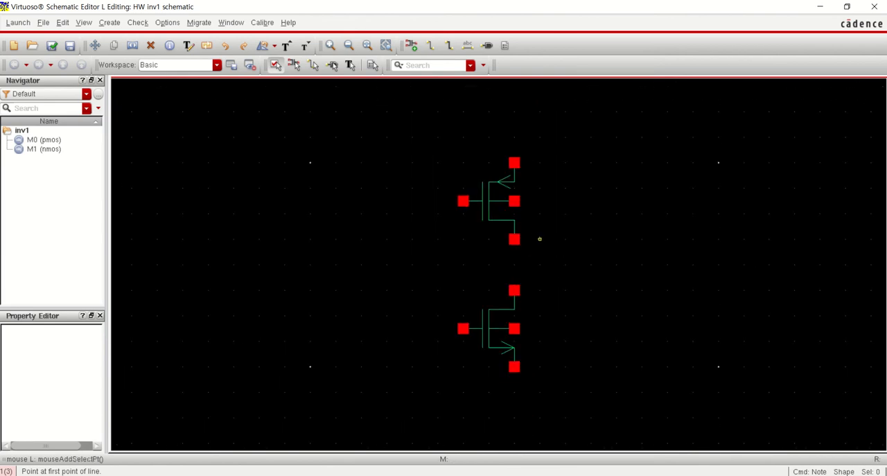
# Wire the pmos drain terminal straight down to the nmos drain terminal with a narrow wire
pyautogui.click(109, 23)
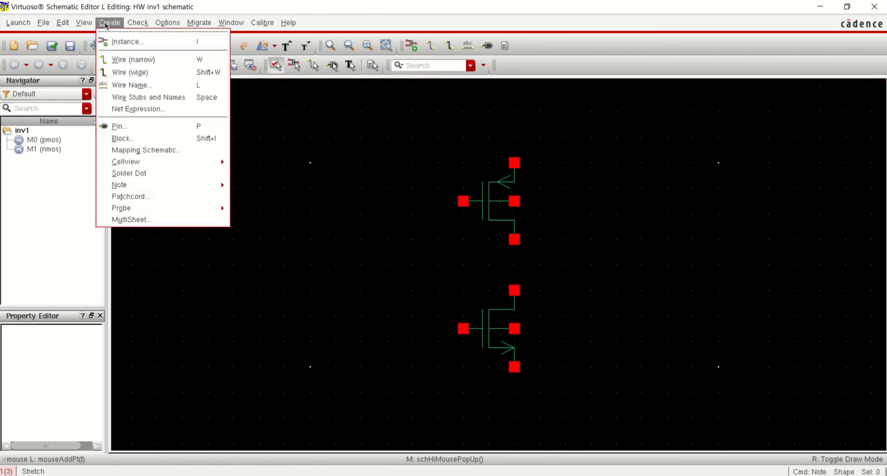
pyautogui.click(130, 60)
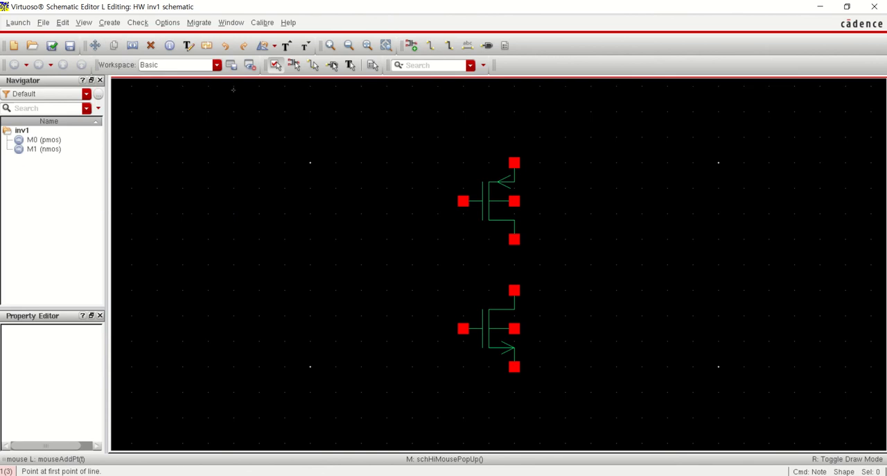
pyautogui.press('w')
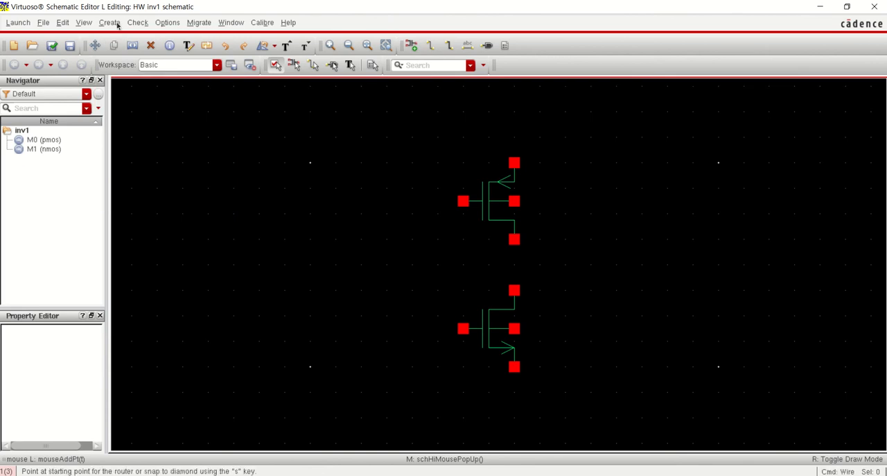
pyautogui.click(513, 240)
pyautogui.click(513, 290)
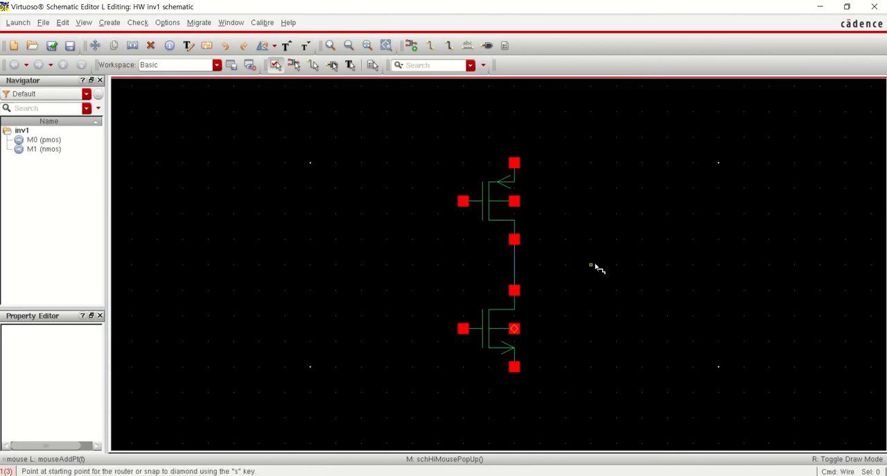
# Wire the pmos body terminal to its source terminal with a rectangular loop running outward and above the transistor
pyautogui.click(515, 201)
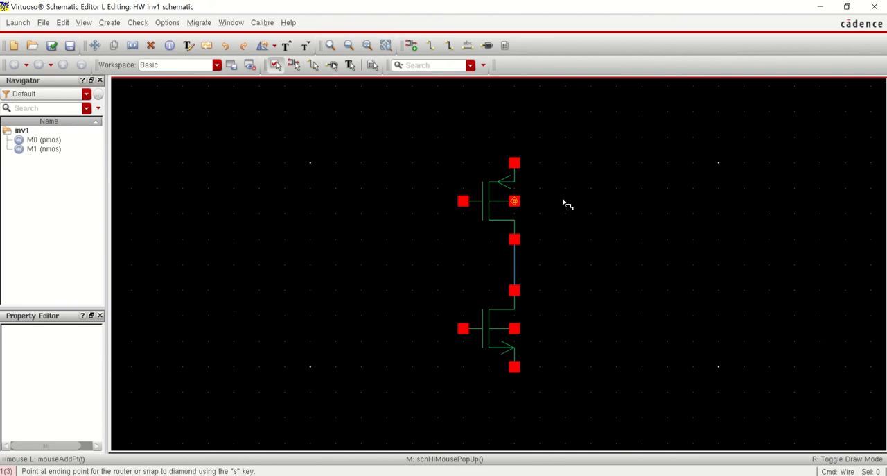
pyautogui.click(566, 201)
pyautogui.click(565, 112)
pyautogui.click(514, 111)
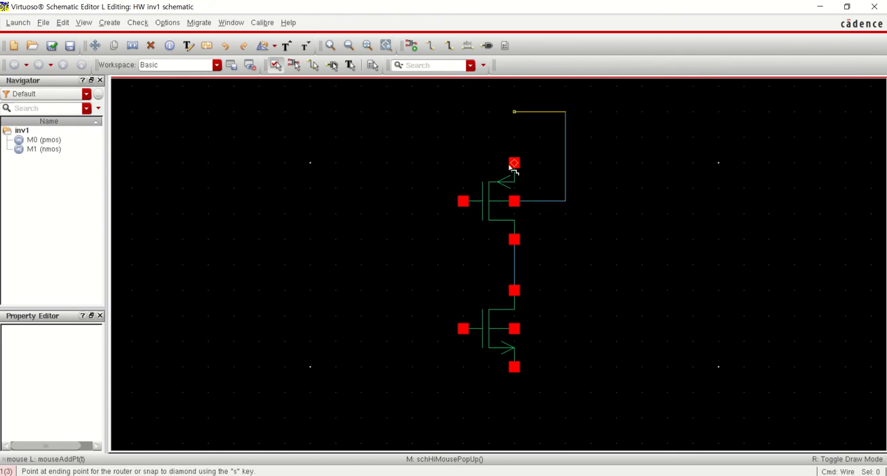
pyautogui.click(514, 162)
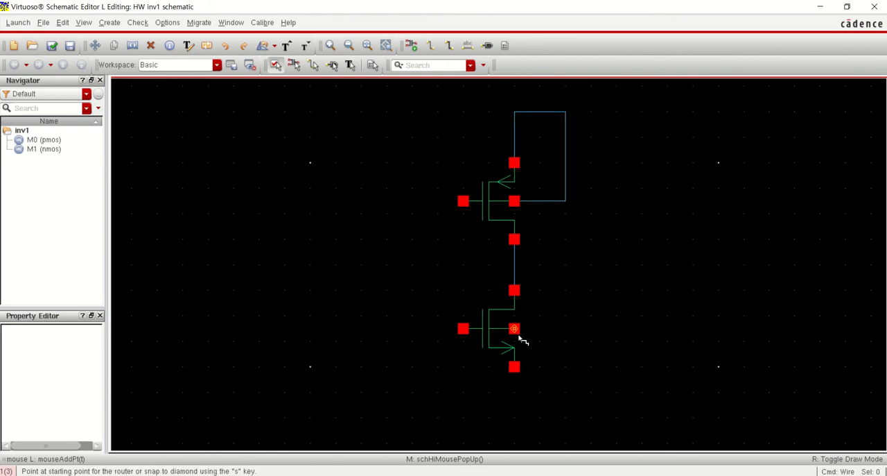
# Wire the nmos body terminal to its source terminal with a rectangular loop running outward and below the transistor
pyautogui.click(572, 328)
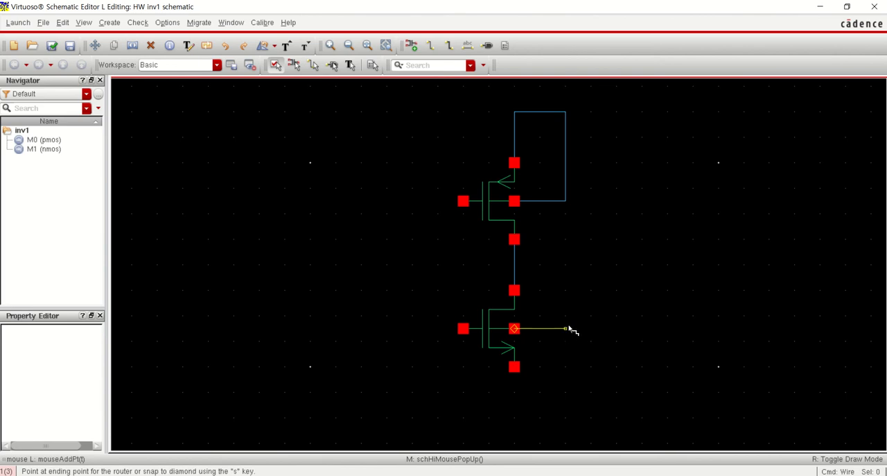
pyautogui.click(566, 393)
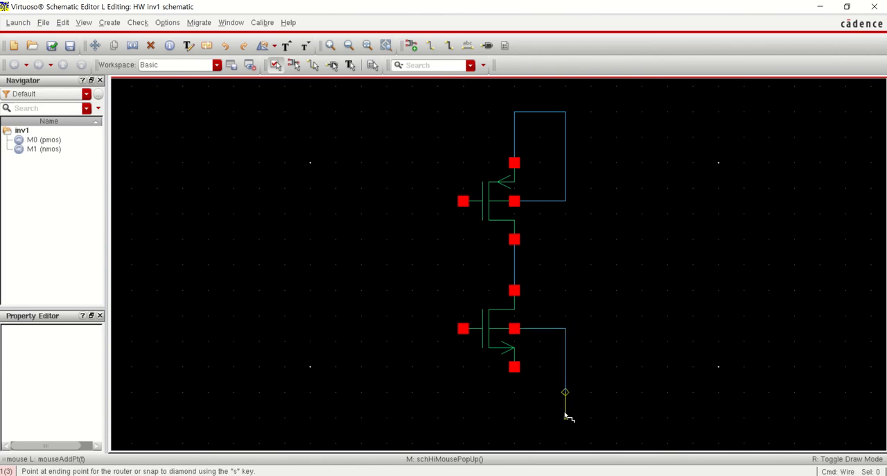
pyautogui.click(514, 416)
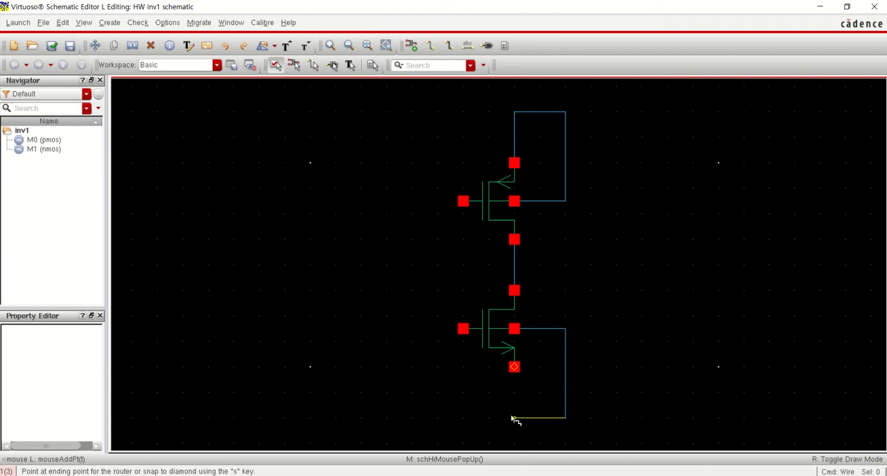
pyautogui.click(514, 367)
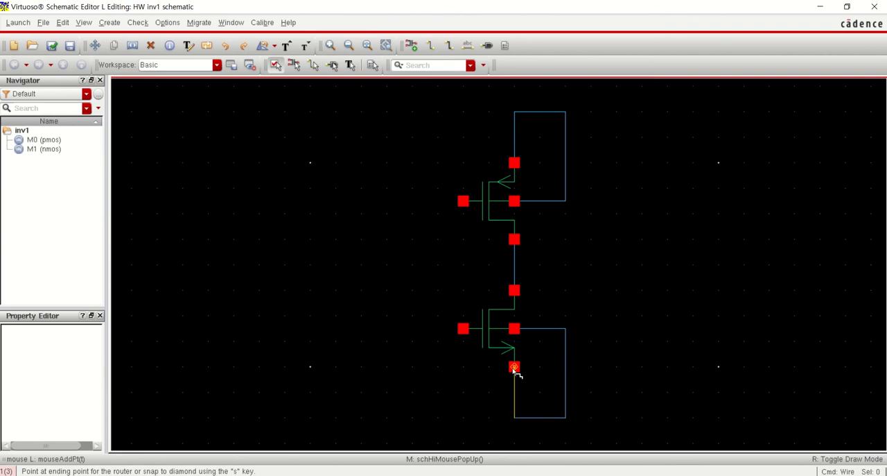
# Connect the nmos gate to the pmos gate with a wire
pyautogui.click(464, 329)
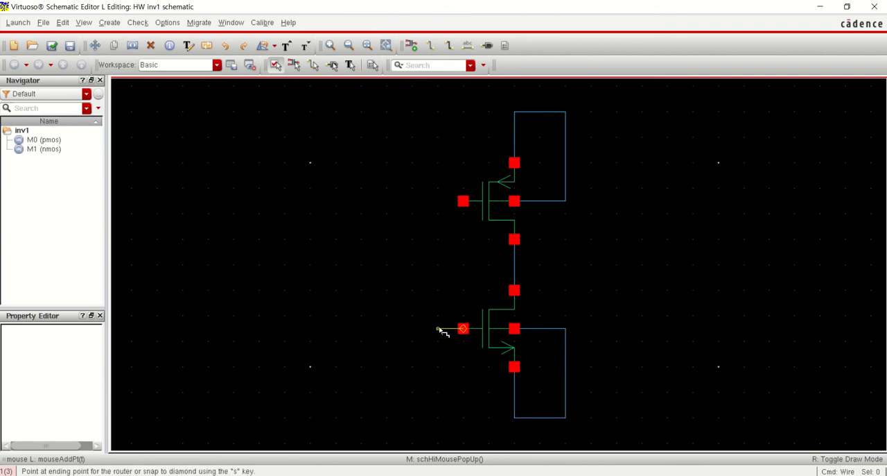
pyautogui.click(464, 201)
pyautogui.click(105, 24)
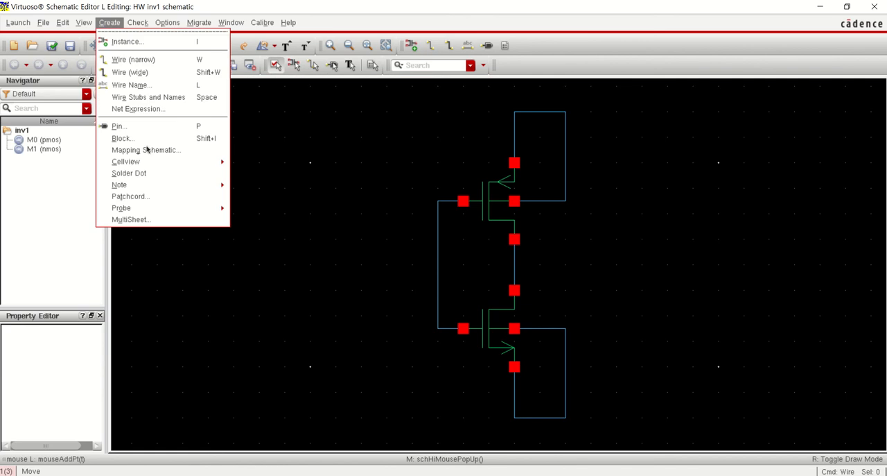
# Draw short horizontal wire stubs outward from the middle of the shared drain wire and of the shared gate wire
pyautogui.click(514, 266)
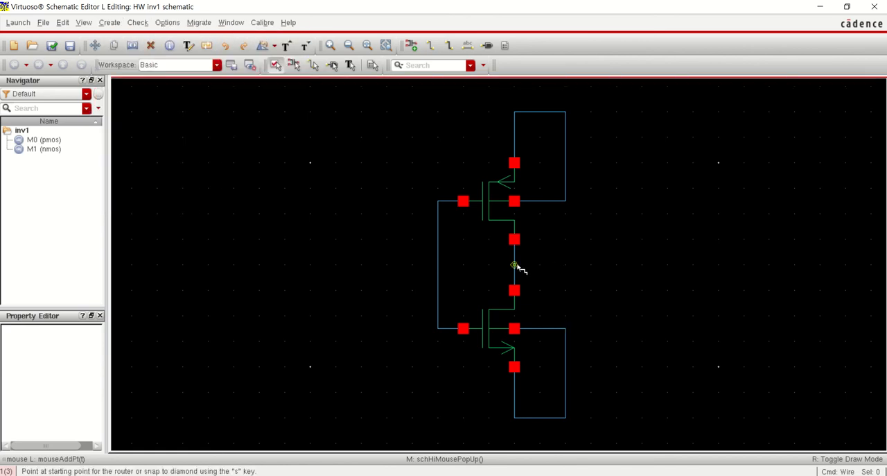
pyautogui.click(573, 269)
pyautogui.click(567, 265)
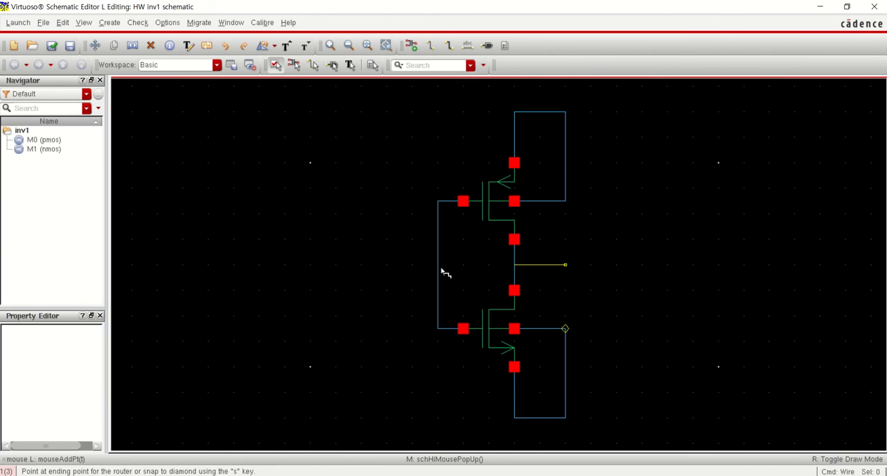
pyautogui.click(439, 267)
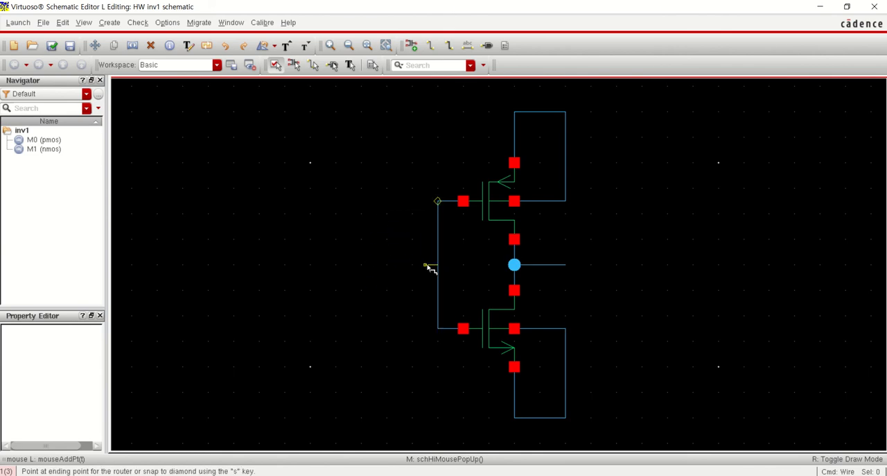
pyautogui.click(386, 269)
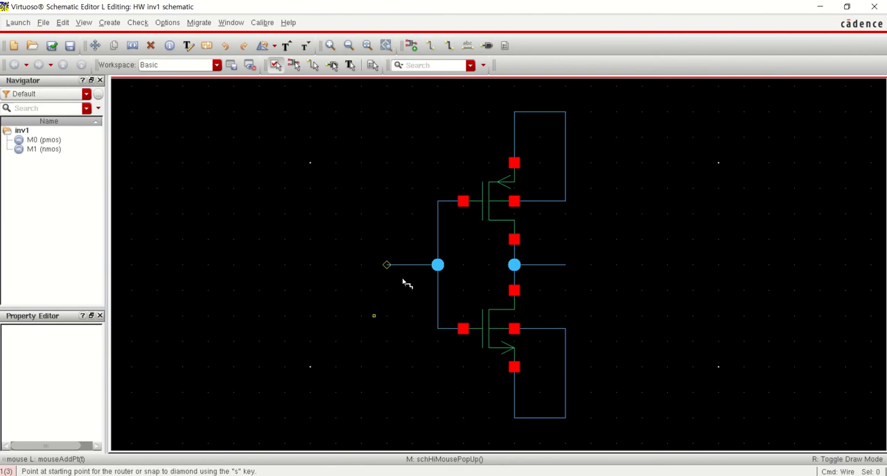
pyautogui.press('Escape')
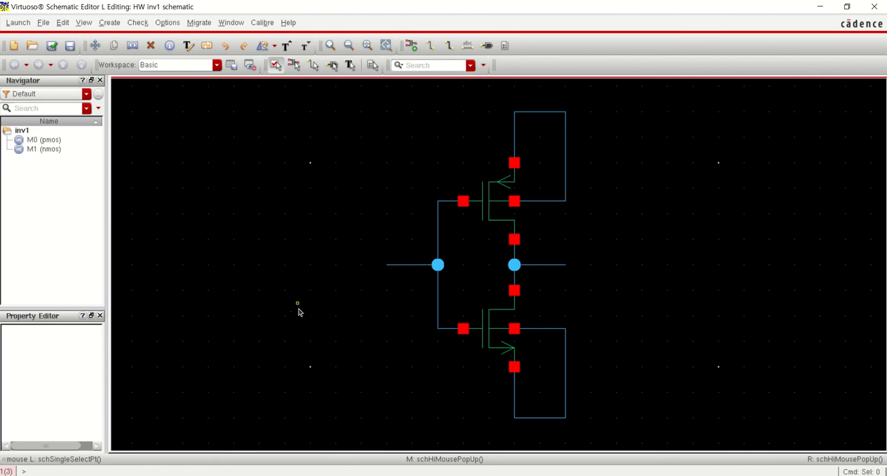
# Move the input wire stub into the empty area left of the inverter and undo the move
pyautogui.press('m')
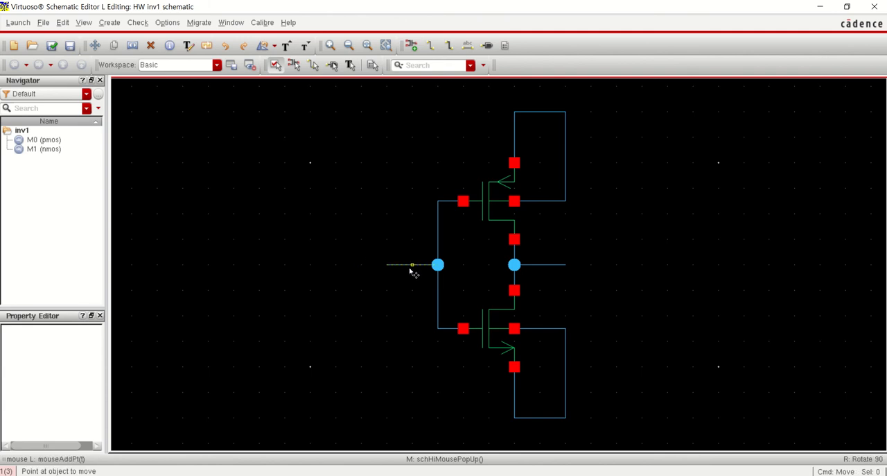
pyautogui.click(411, 265)
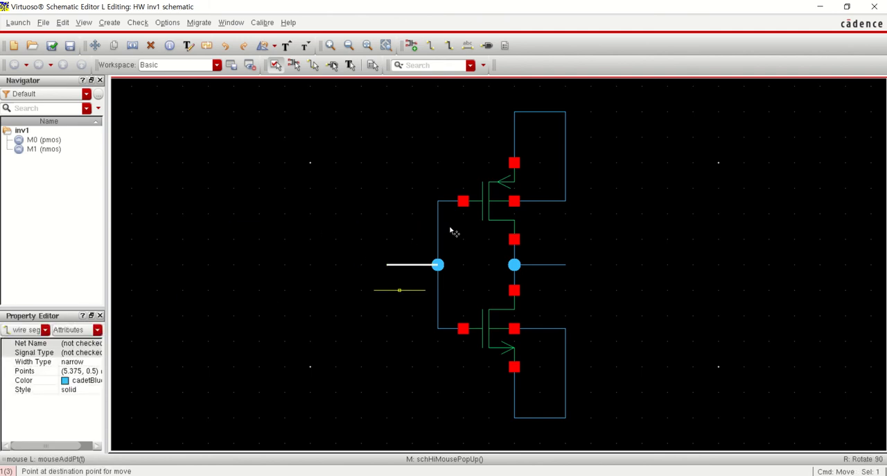
pyautogui.click(272, 239)
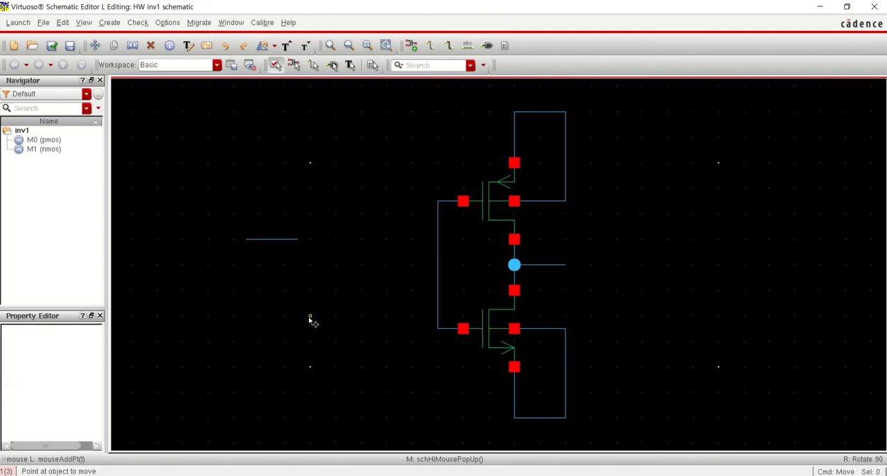
pyautogui.press('Escape')
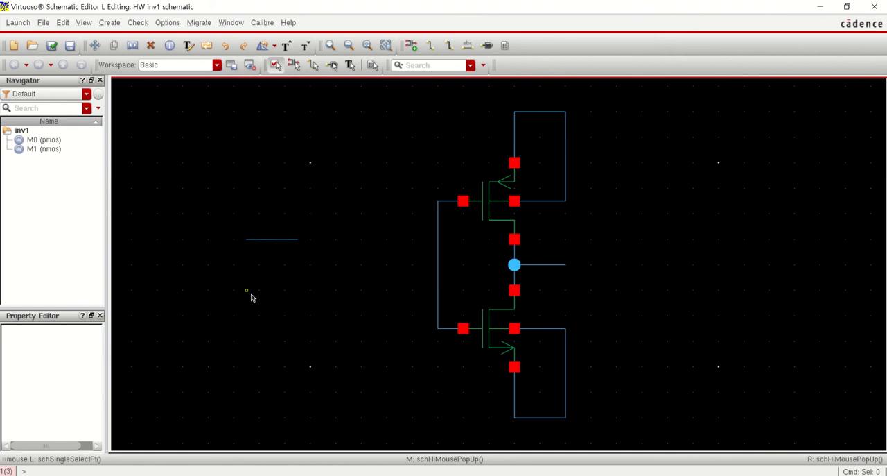
pyautogui.press('u')
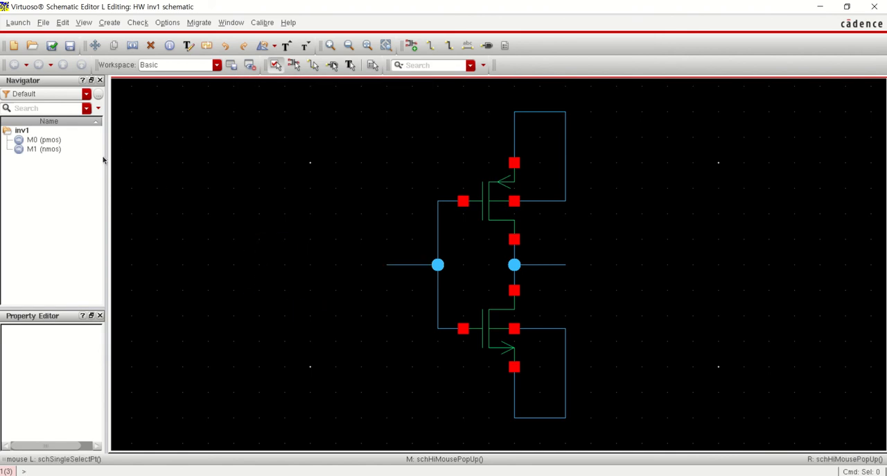
pyautogui.click(64, 23)
pyautogui.click(63, 23)
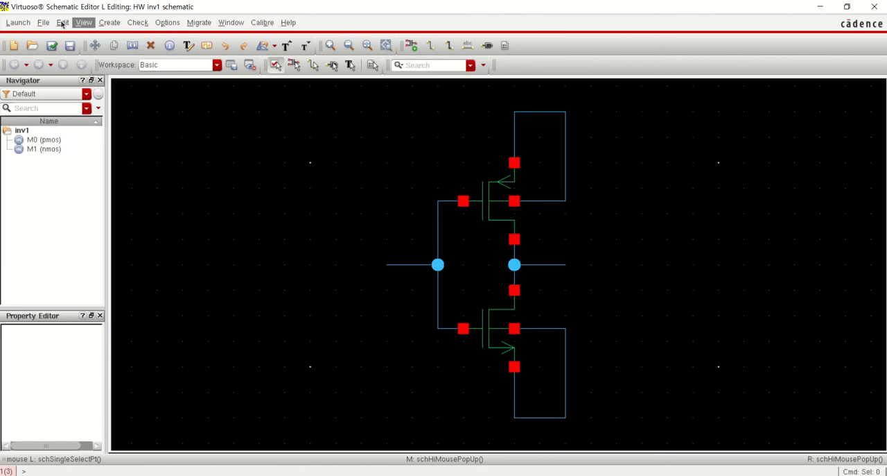
pyautogui.click(63, 22)
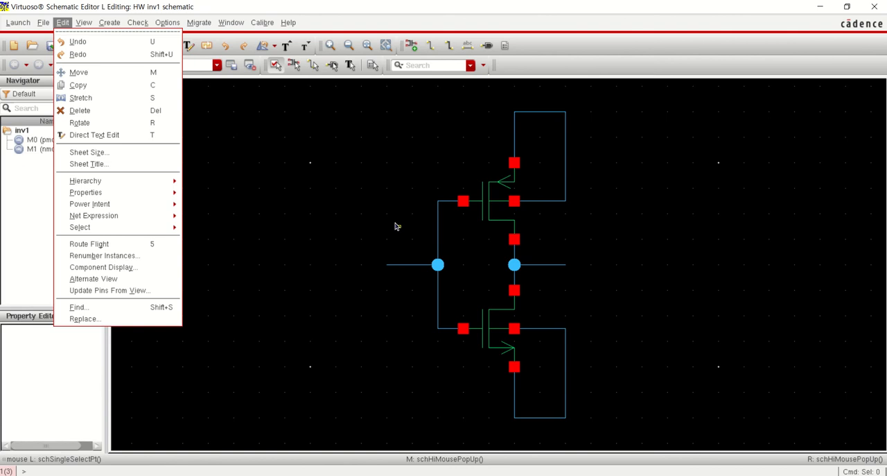
pyautogui.click(385, 250)
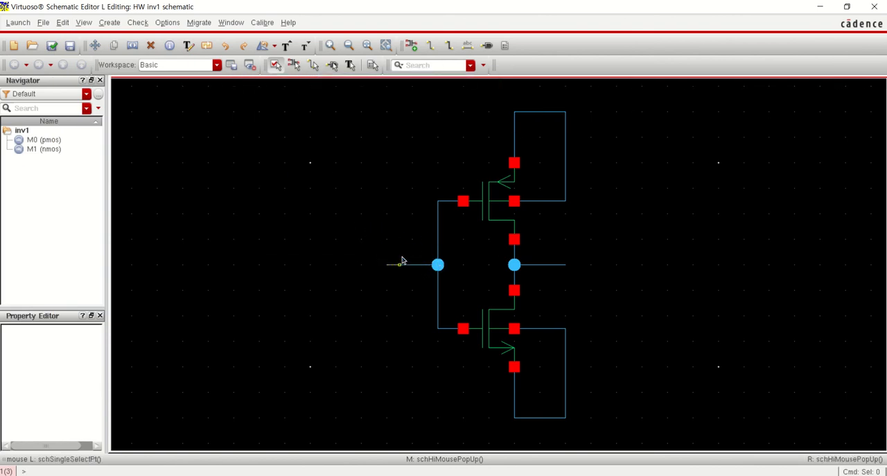
# Try moving the pmos transistor to the empty area right of the inverter and revert it
pyautogui.press('m')
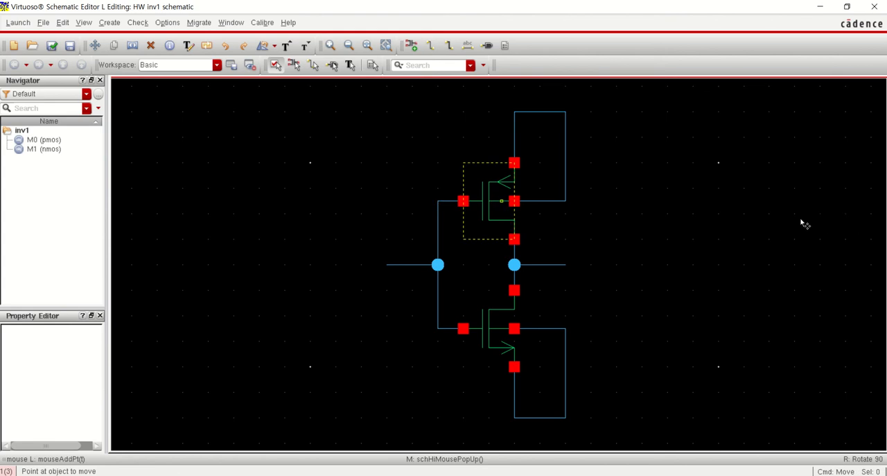
pyautogui.click(802, 222)
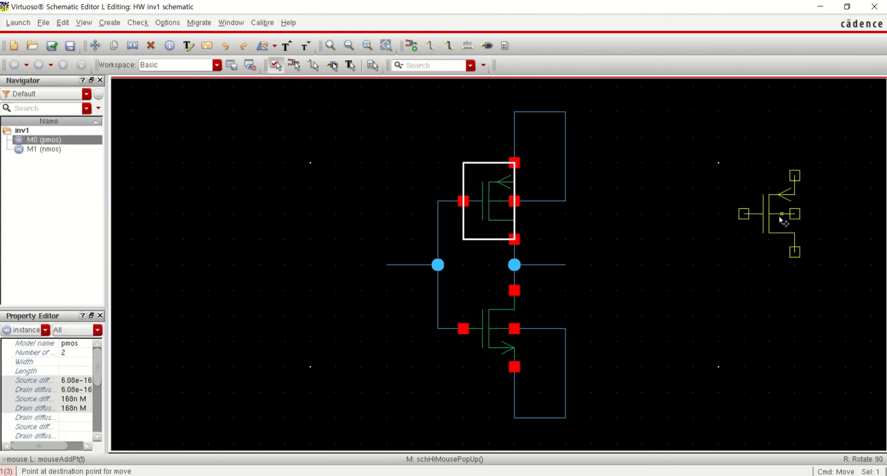
pyautogui.click(775, 255)
pyautogui.press('Escape')
pyautogui.press('u')
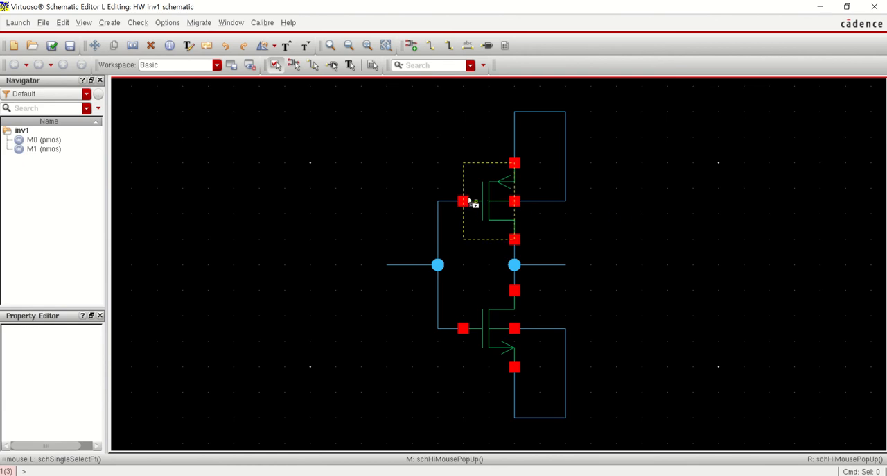
# Copy the pmos transistor to the empty area right of the inverter and undo the copy
pyautogui.press('c')
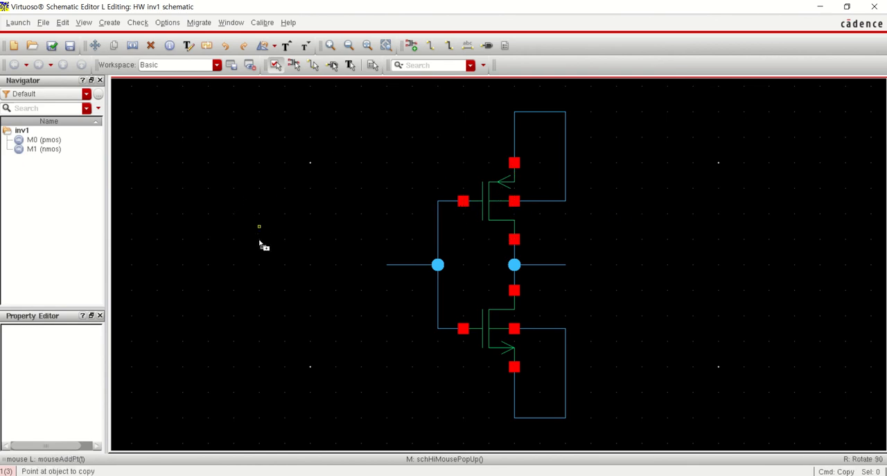
pyautogui.click(498, 198)
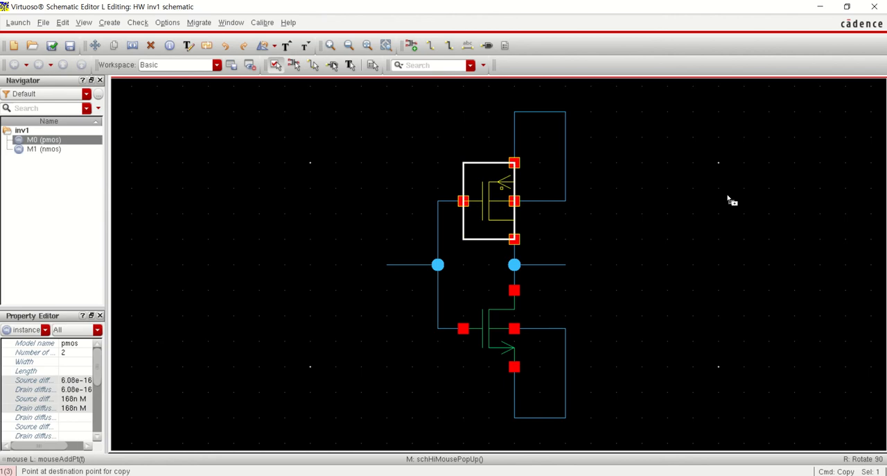
pyautogui.click(728, 208)
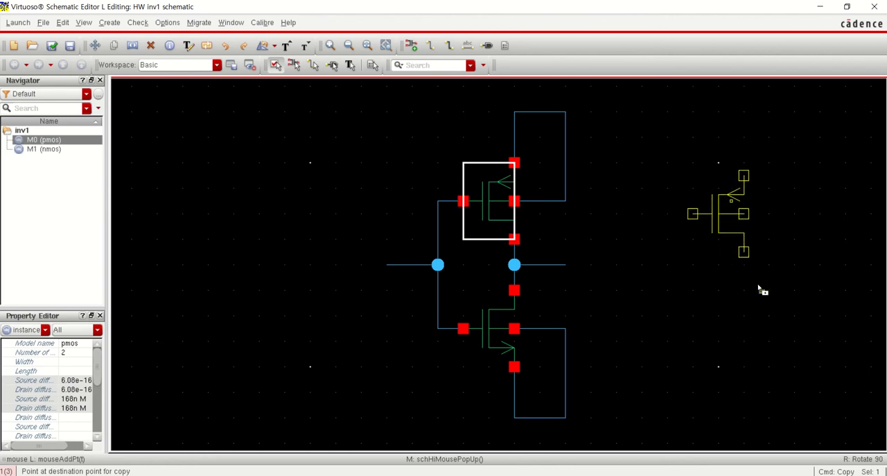
pyautogui.press('Escape')
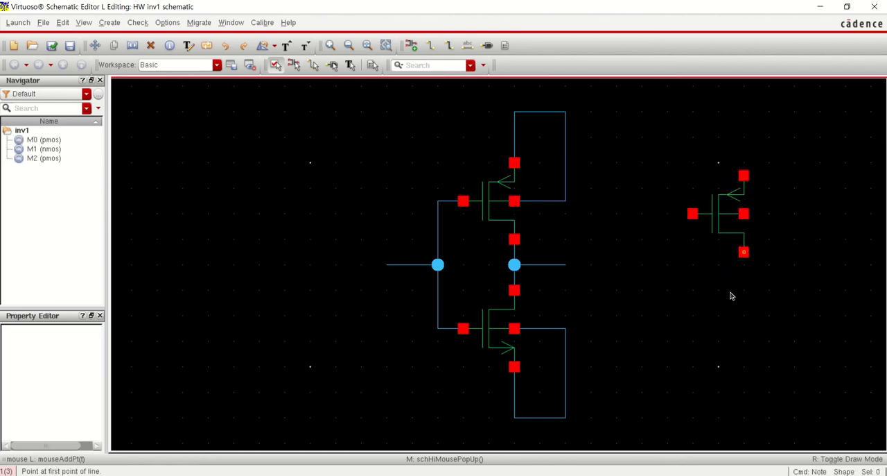
pyautogui.press('u')
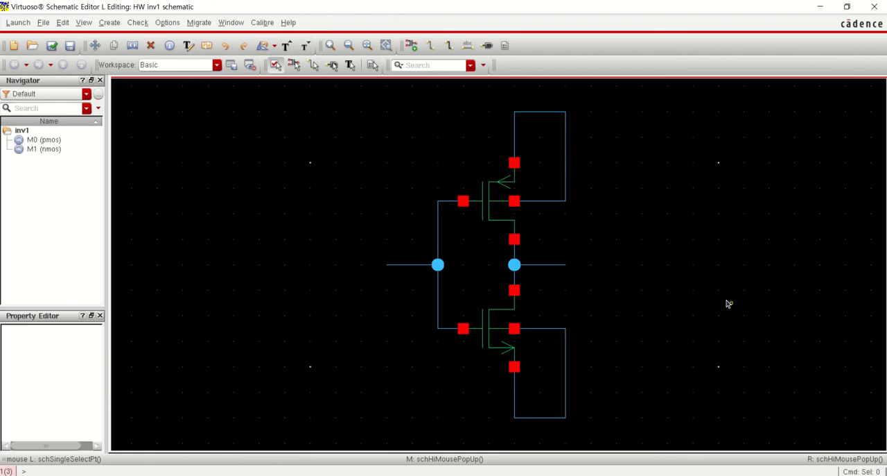
# Copy the whole inverter, including both transistors and all wires, to the empty area beside it and undo the copy
pyautogui.hotkey('shift', 'z')
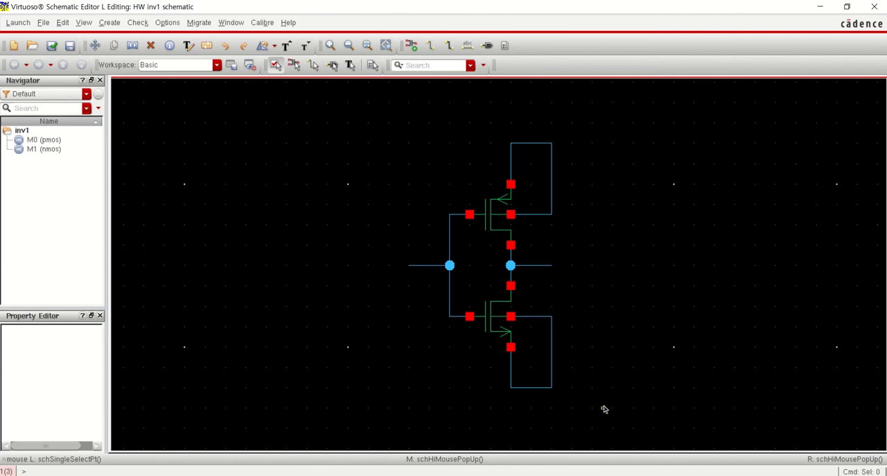
pyautogui.press('c')
pyautogui.moveTo(612, 408); pyautogui.dragTo(357, 133)
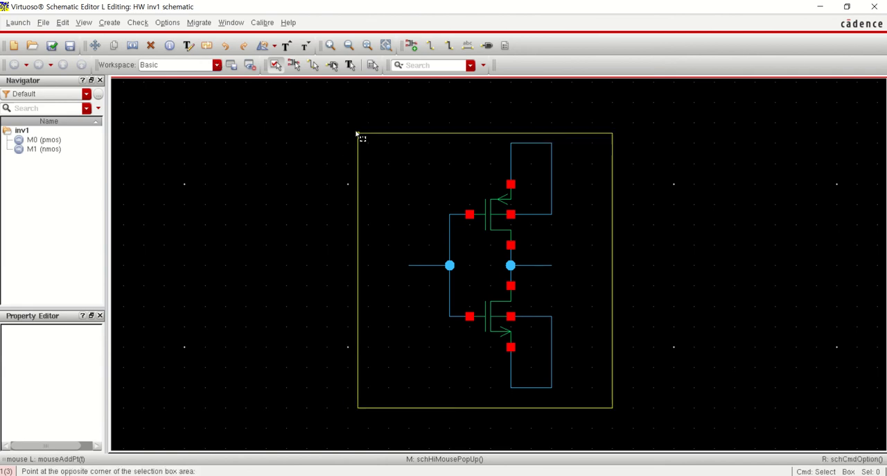
pyautogui.click(494, 314)
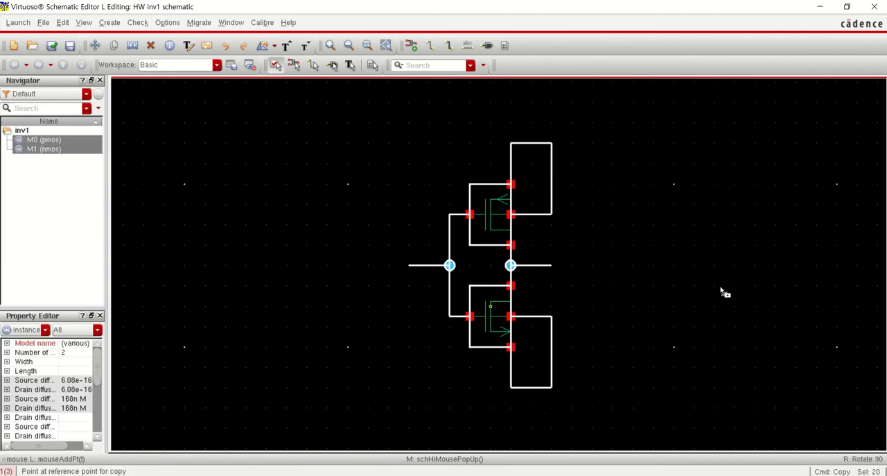
pyautogui.click(660, 424)
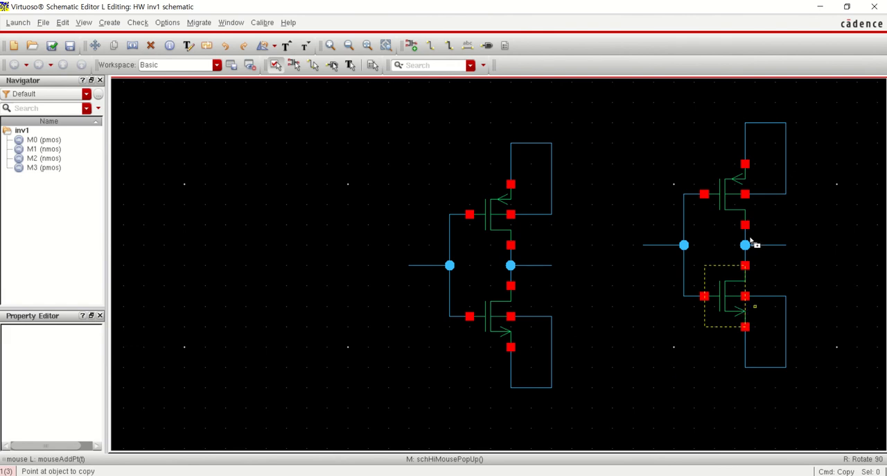
pyautogui.press('Escape')
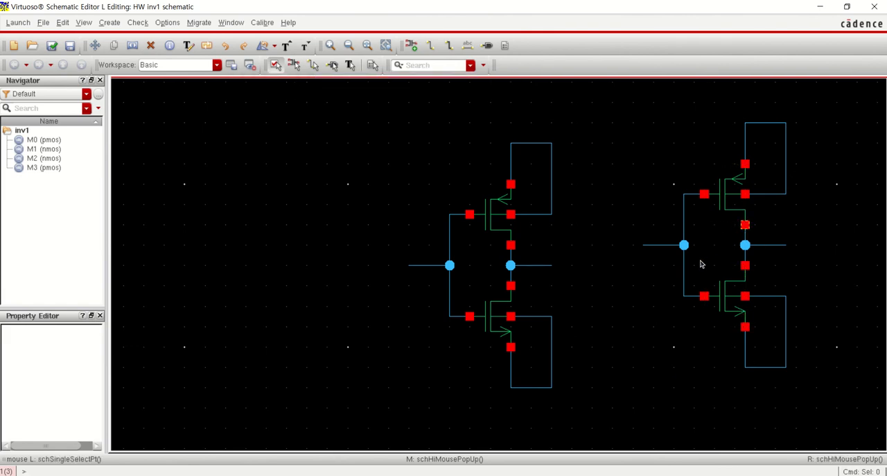
pyautogui.press('u')
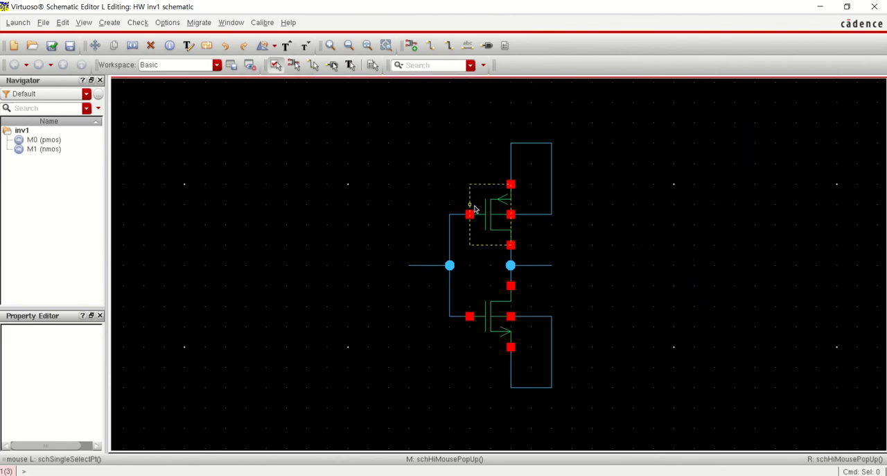
# Delete the pmos transistor and undo the deletion
pyautogui.click(470, 215)
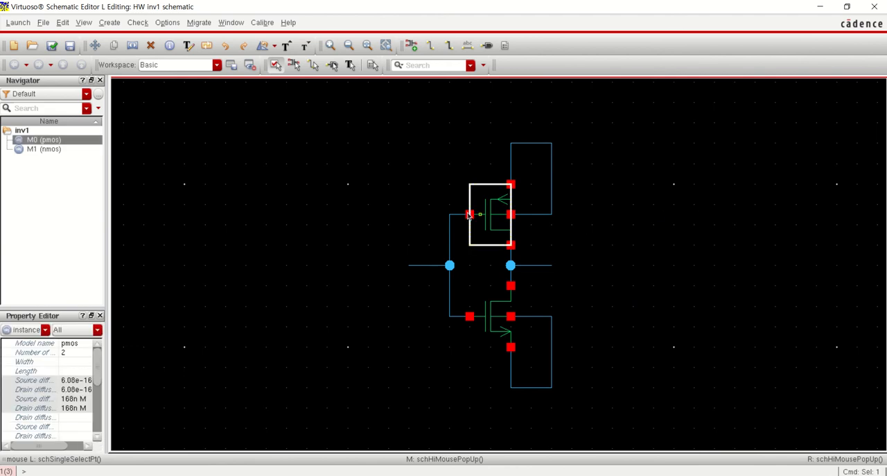
pyautogui.press('Delete')
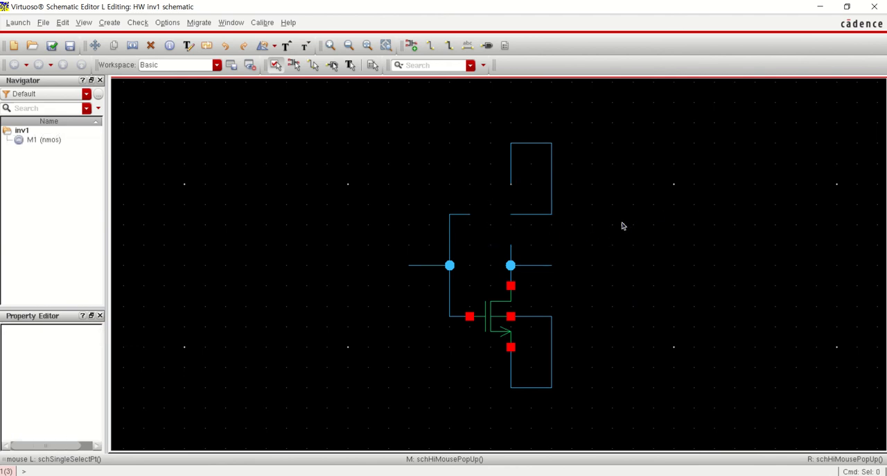
pyautogui.press('u')
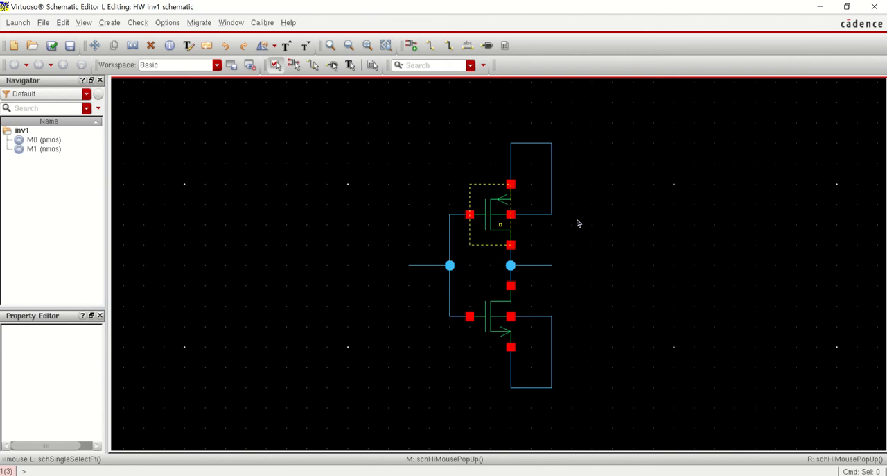
pyautogui.click(578, 223)
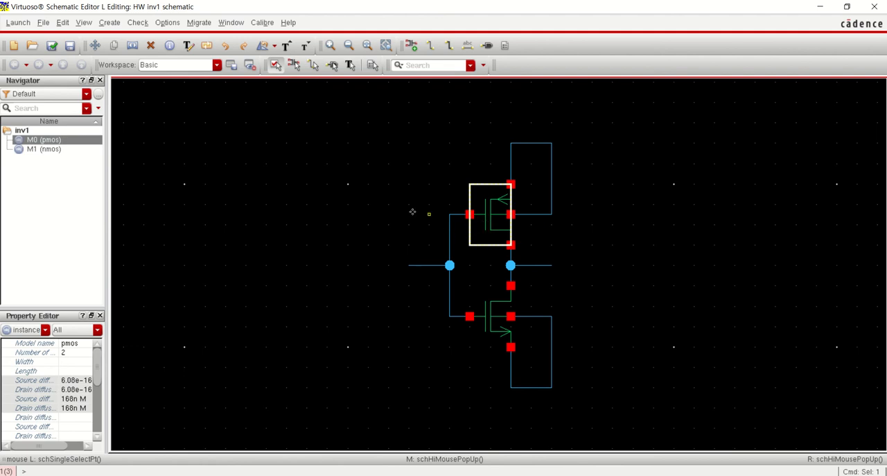
pyautogui.click(63, 22)
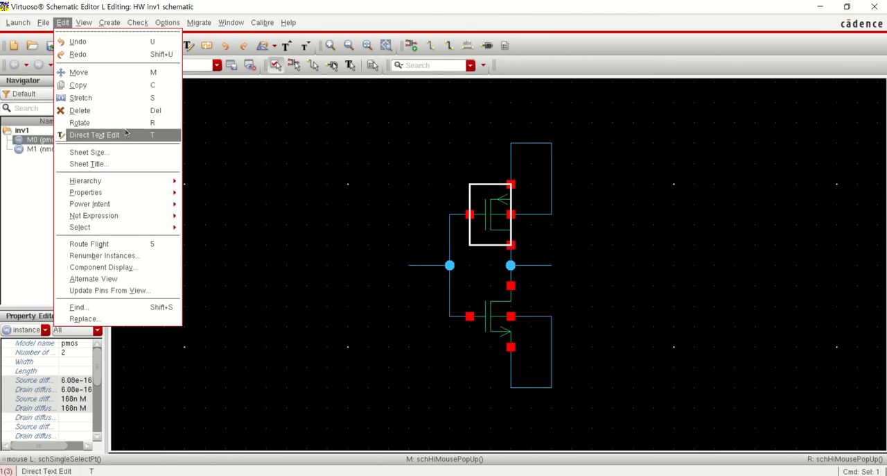
pyautogui.click(83, 22)
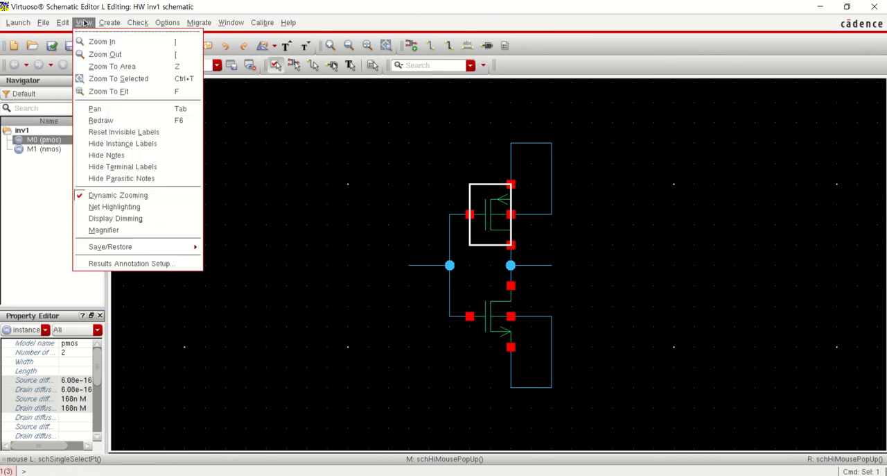
pyautogui.click(109, 23)
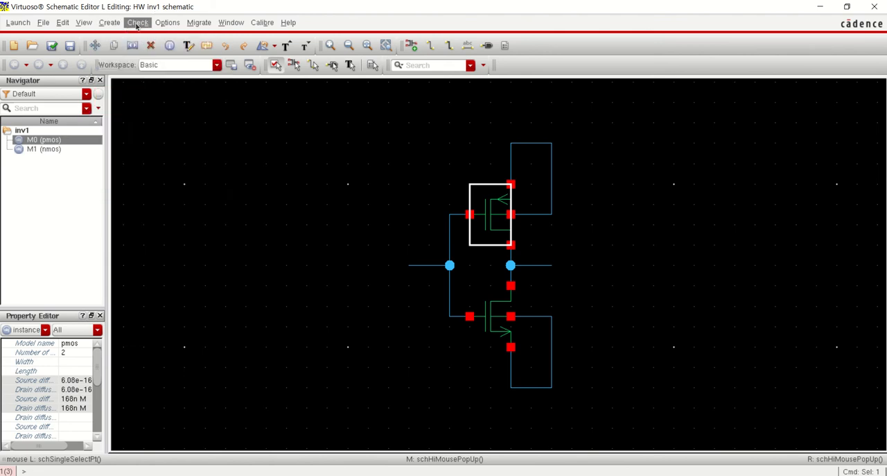
pyautogui.click(137, 23)
pyautogui.click(167, 23)
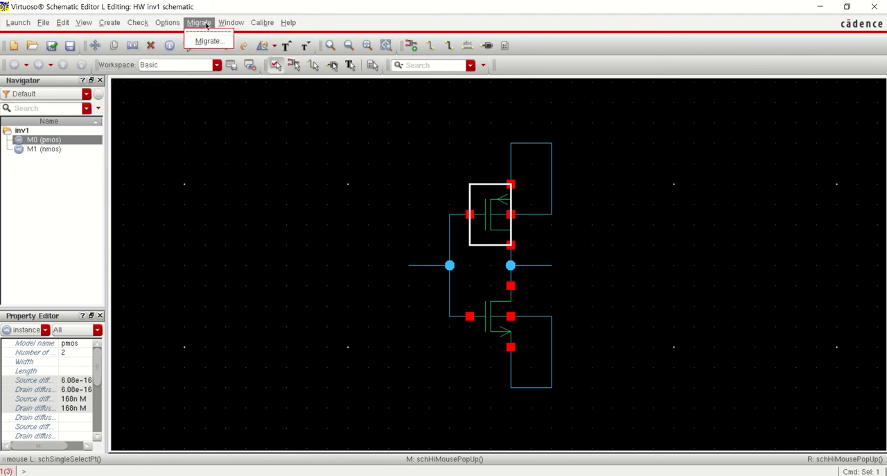
pyautogui.click(46, 24)
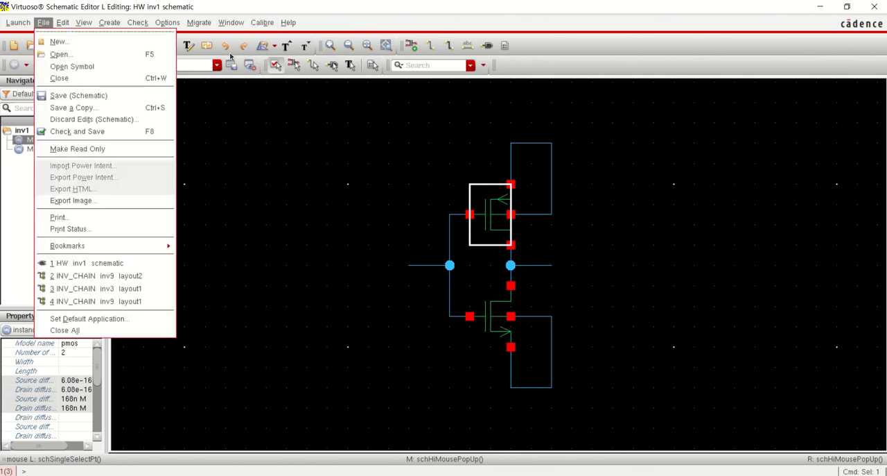
pyautogui.click(230, 53)
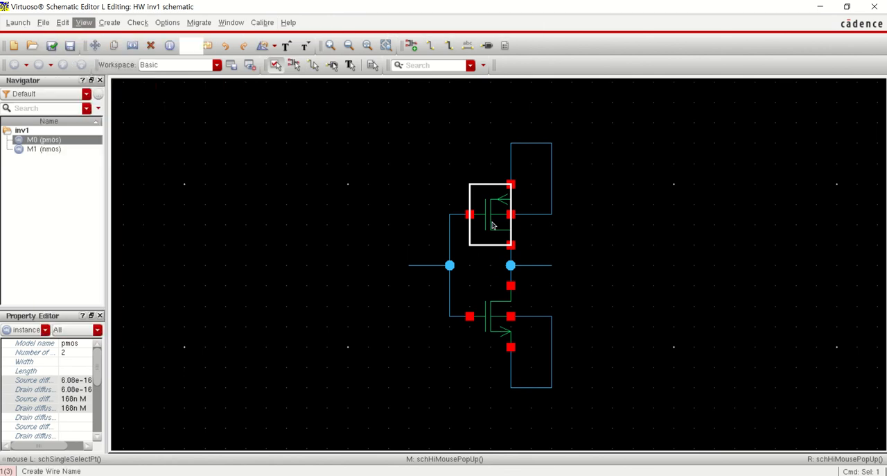
# Review the number of fins, width and length in the pmos transistor's object properties, leaving the values as they are
pyautogui.press('q')
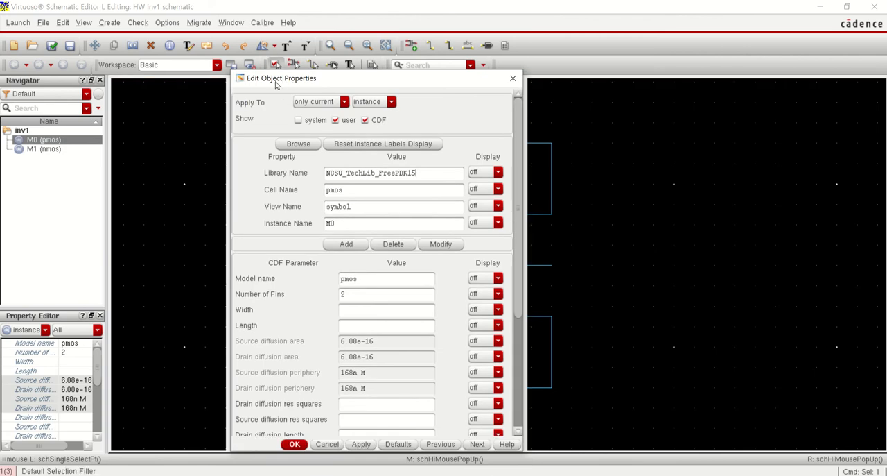
pyautogui.click(63, 22)
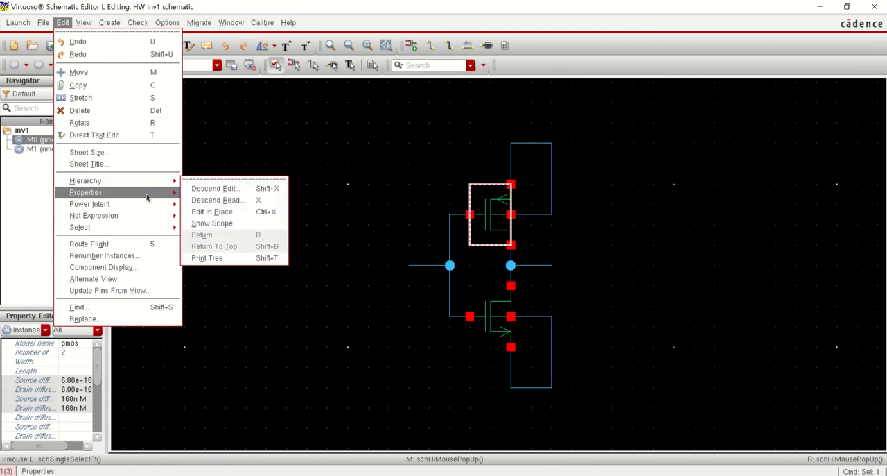
pyautogui.moveTo(150, 197)
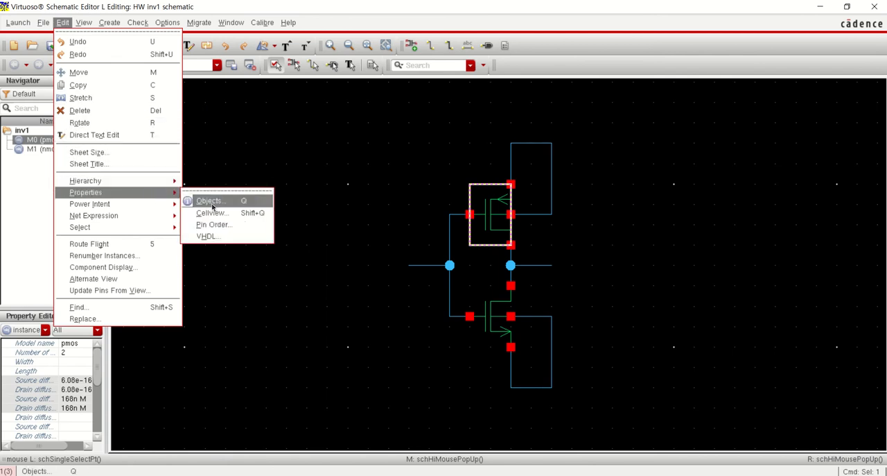
pyautogui.click(397, 250)
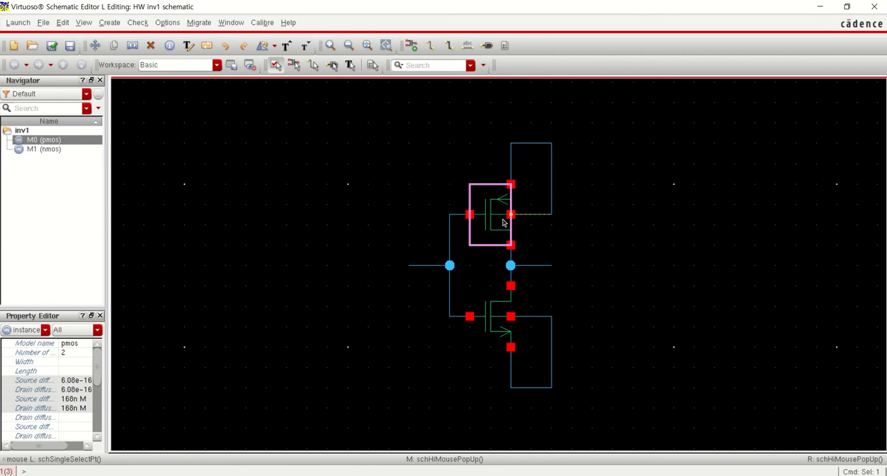
pyautogui.press('q')
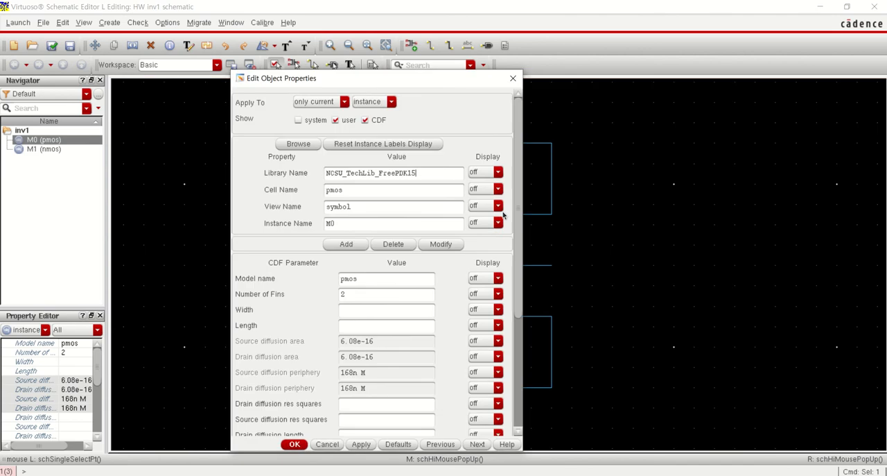
pyautogui.click(345, 326)
pyautogui.moveTo(366, 292); pyautogui.dragTo(324, 296)
pyautogui.click(359, 308)
pyautogui.click(299, 447)
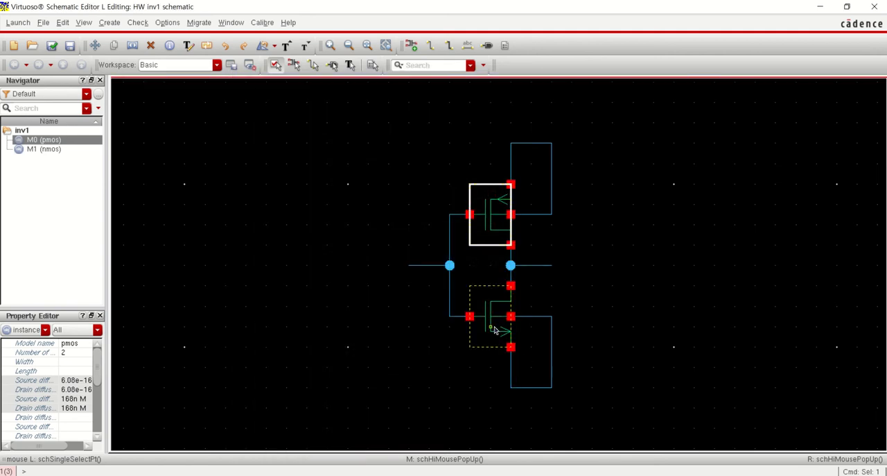
# Check the number of fins in the nmos transistor's object properties and deselect the transistor
pyautogui.doubleClick(494, 329)
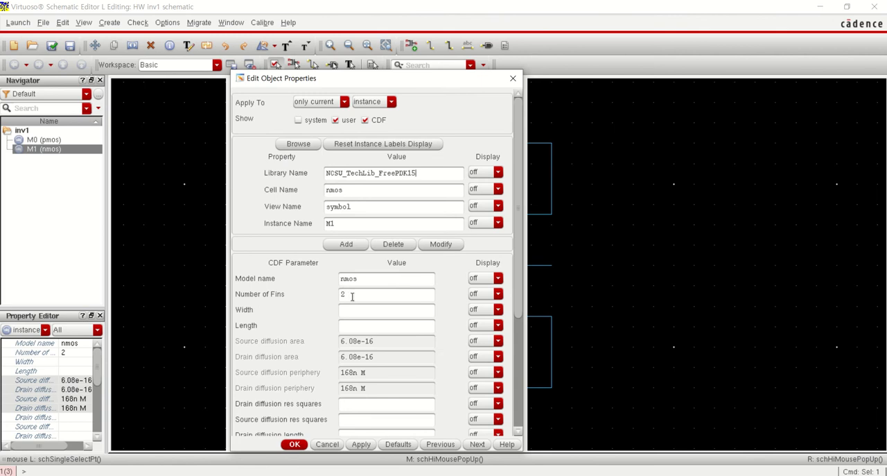
pyautogui.moveTo(351, 297); pyautogui.dragTo(340, 297)
pyautogui.click(294, 444)
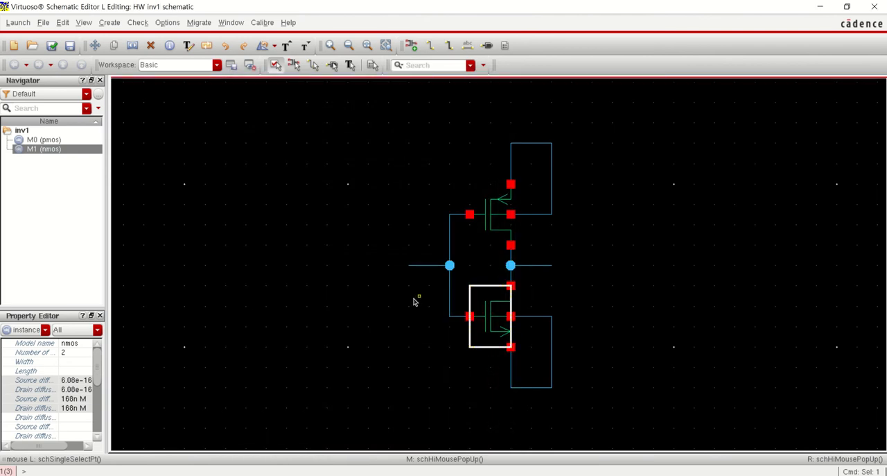
pyautogui.click(354, 208)
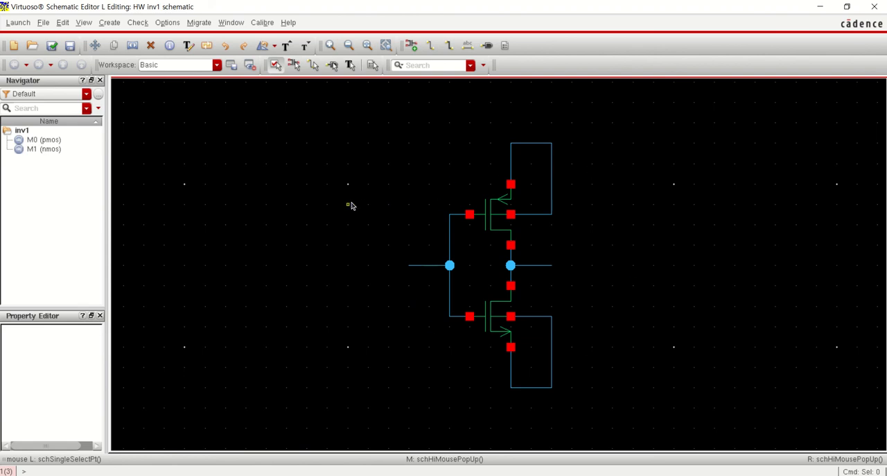
# Name the pmos source/body wire VDD, the nmos source/body wire VSS, the gate stub in and the drain stub out
pyautogui.press('l')
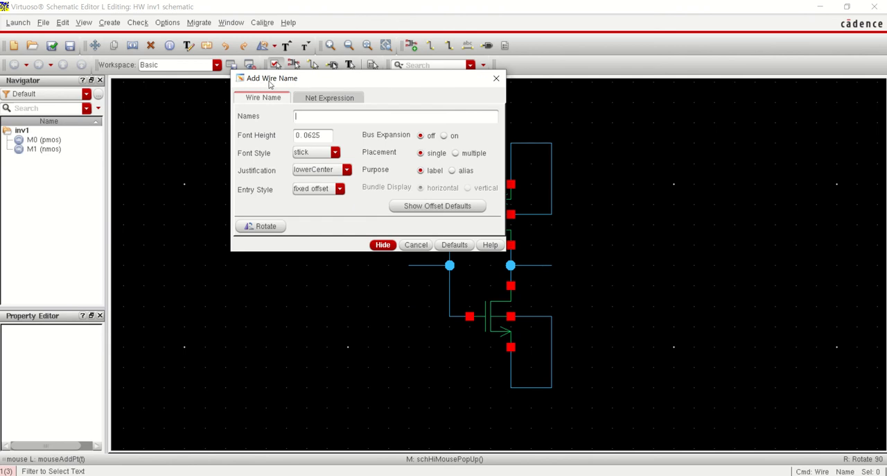
pyautogui.click(496, 78)
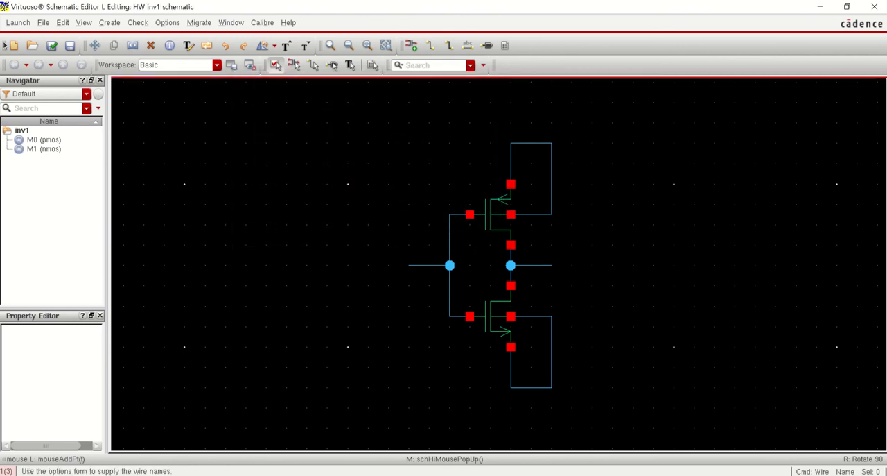
pyautogui.click(109, 22)
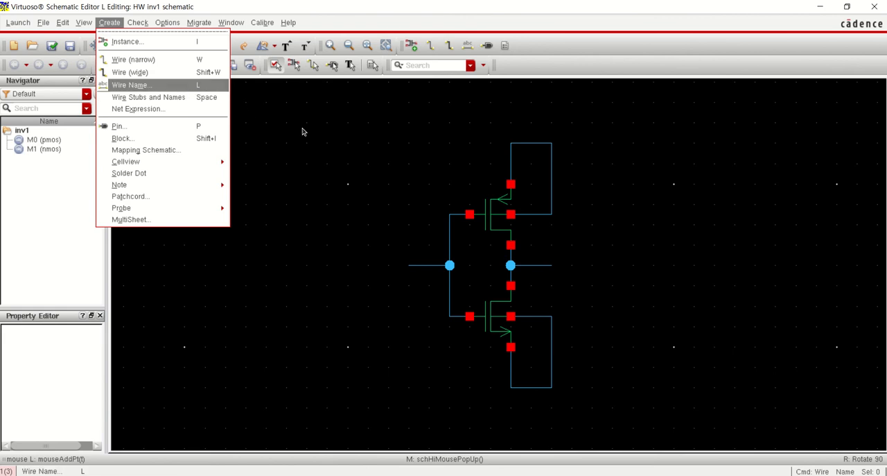
pyautogui.click(346, 160)
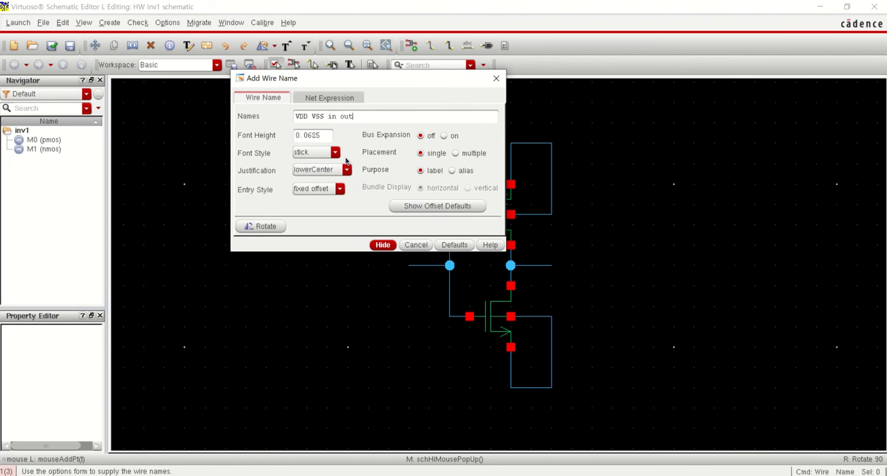
pyautogui.press('Return')
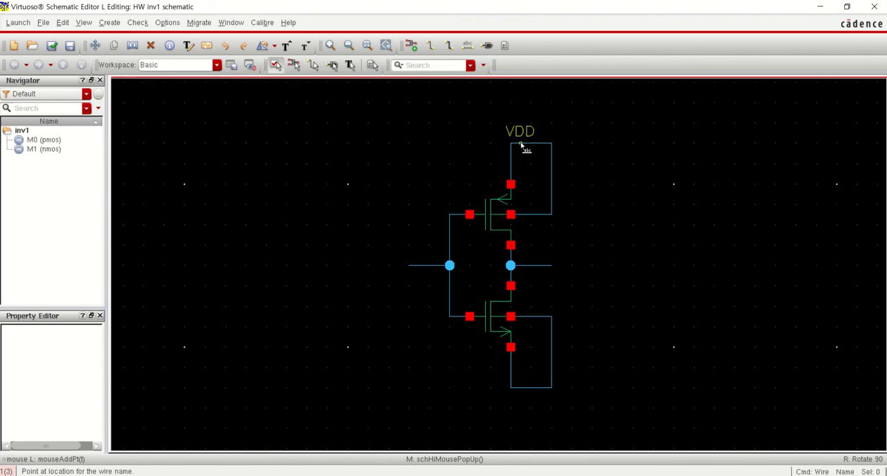
pyautogui.click(531, 387)
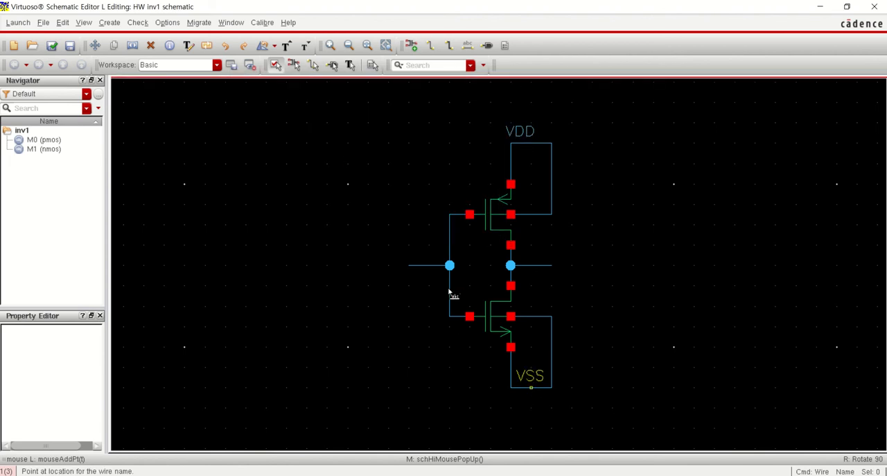
pyautogui.click(430, 265)
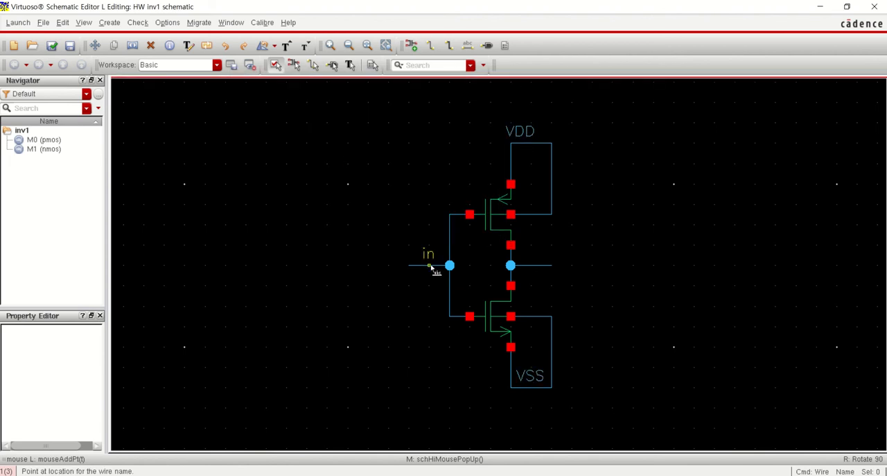
pyautogui.click(532, 265)
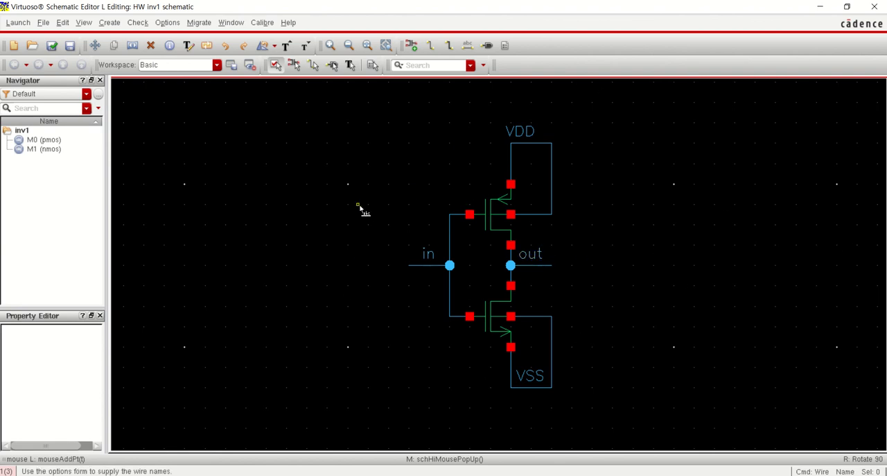
pyautogui.press('Escape')
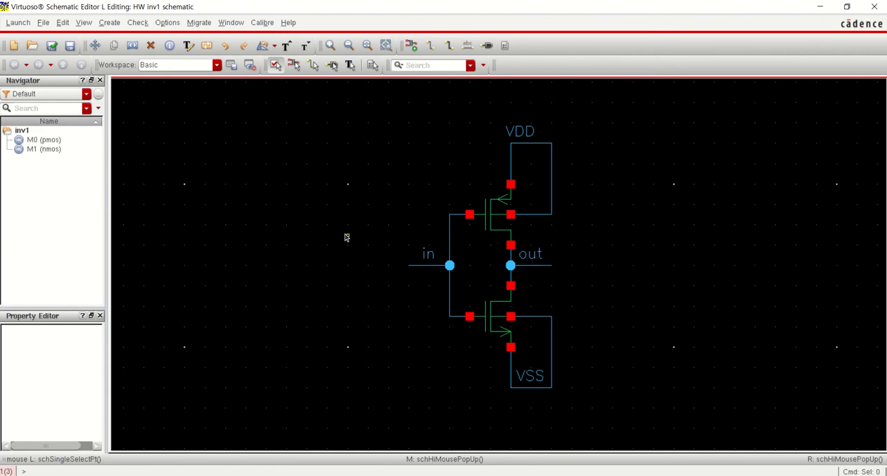
# Add four input pins named VDD, VSS, in and out in a column beside the inverter circuit
pyautogui.press('p')
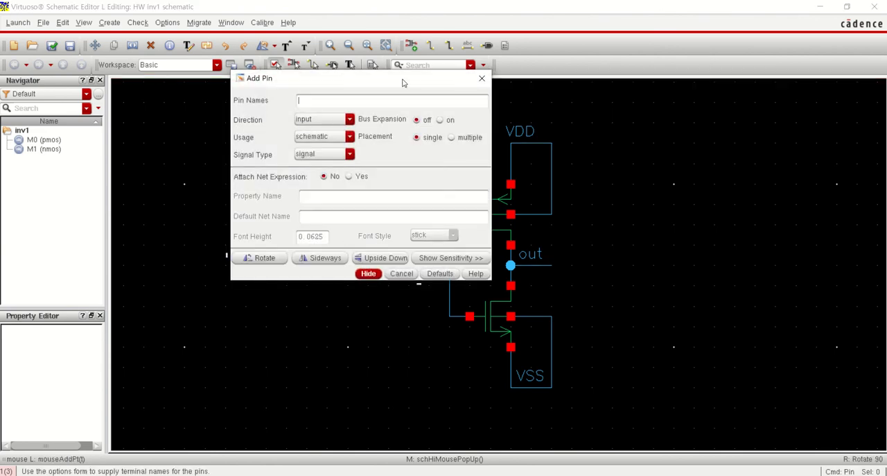
pyautogui.moveTo(403, 80); pyautogui.dragTo(330, 125)
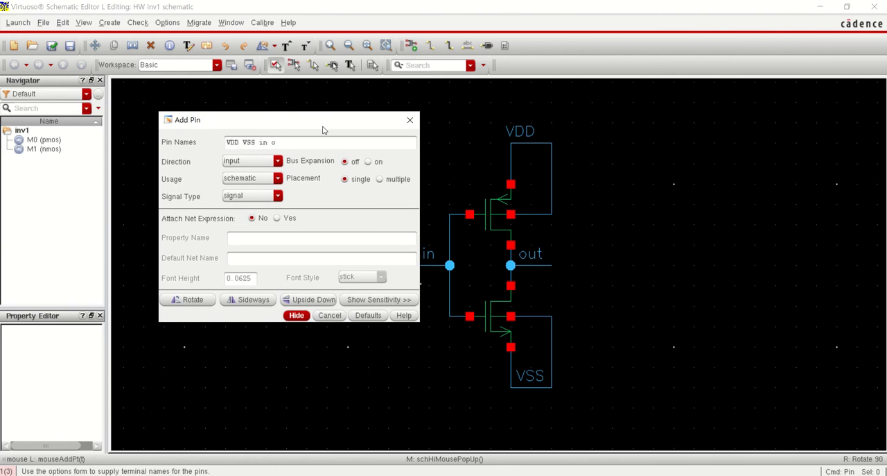
pyautogui.write('t')
pyautogui.click(296, 315)
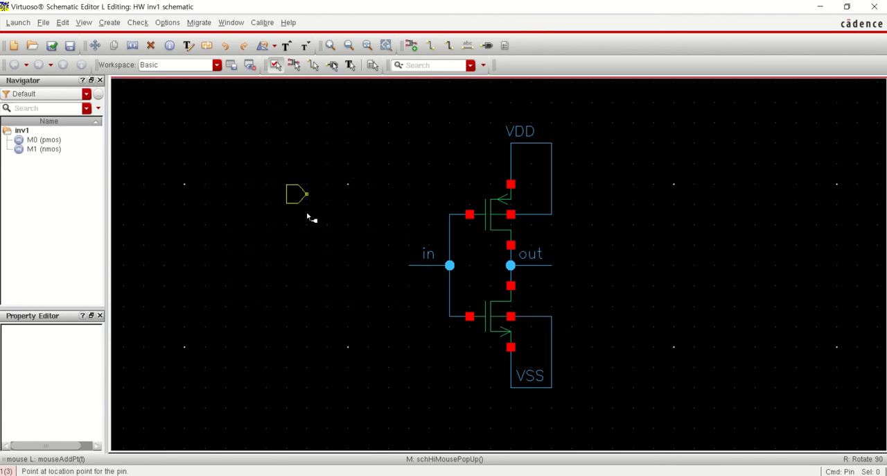
pyautogui.click(308, 217)
pyautogui.click(305, 236)
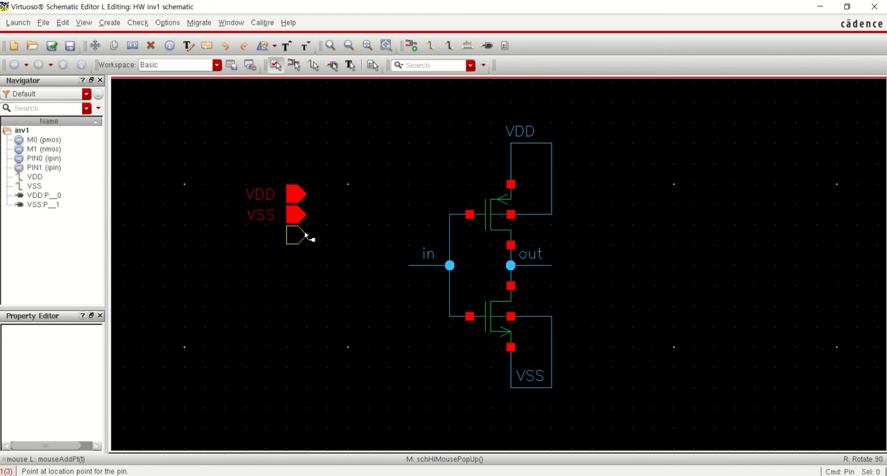
pyautogui.click(306, 237)
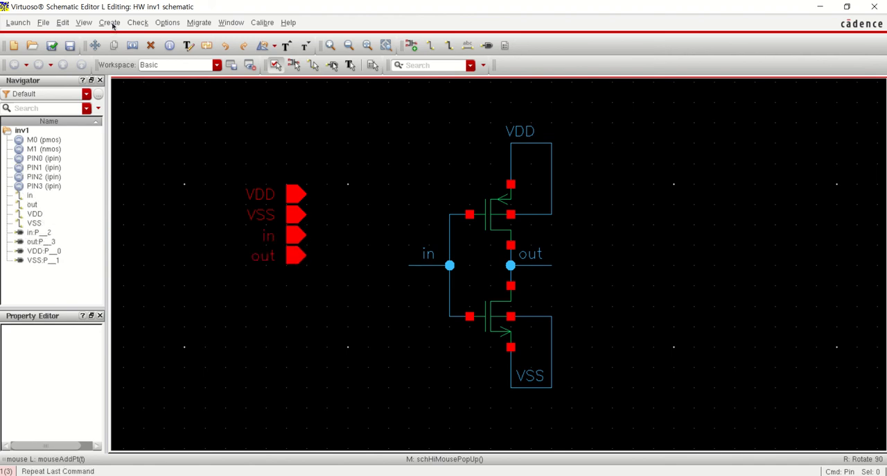
pyautogui.click(111, 22)
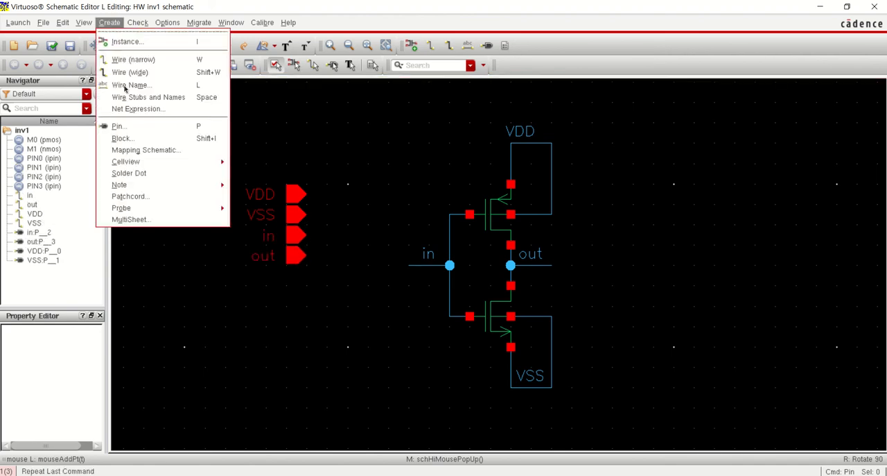
pyautogui.click(139, 127)
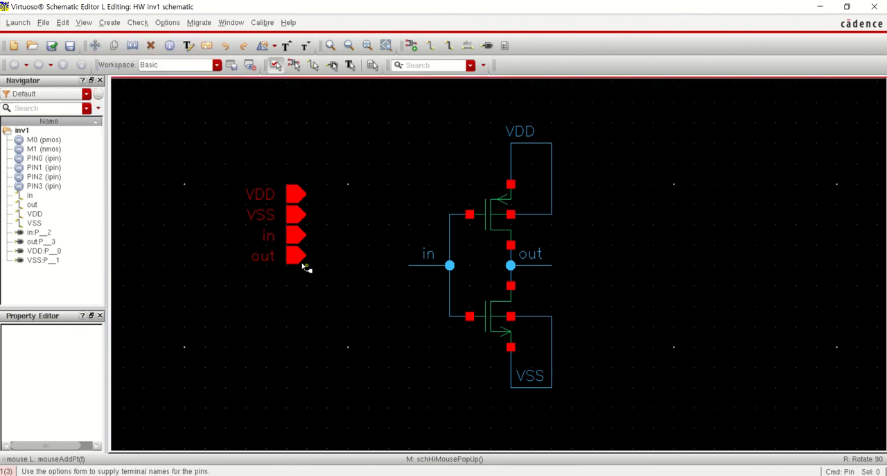
pyautogui.press('Escape')
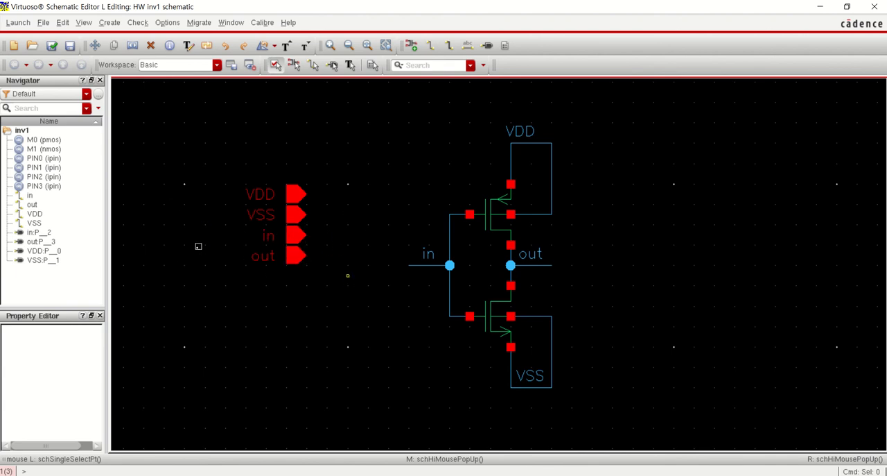
pyautogui.moveTo(200, 245); pyautogui.dragTo(346, 273)
pyautogui.press('q')
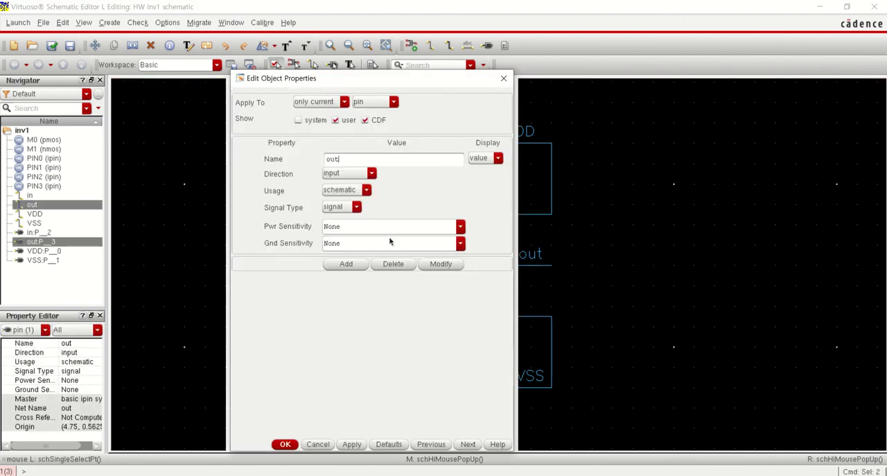
pyautogui.moveTo(335, 84); pyautogui.dragTo(554, 98)
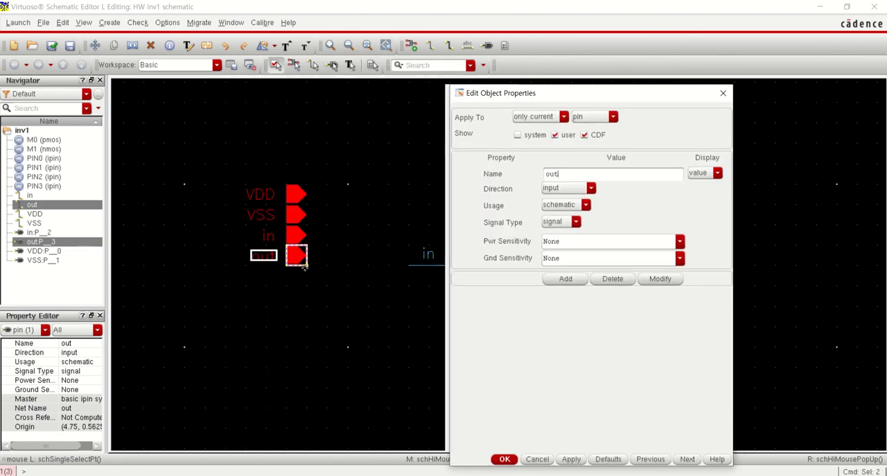
pyautogui.write('q')
pyautogui.click(723, 92)
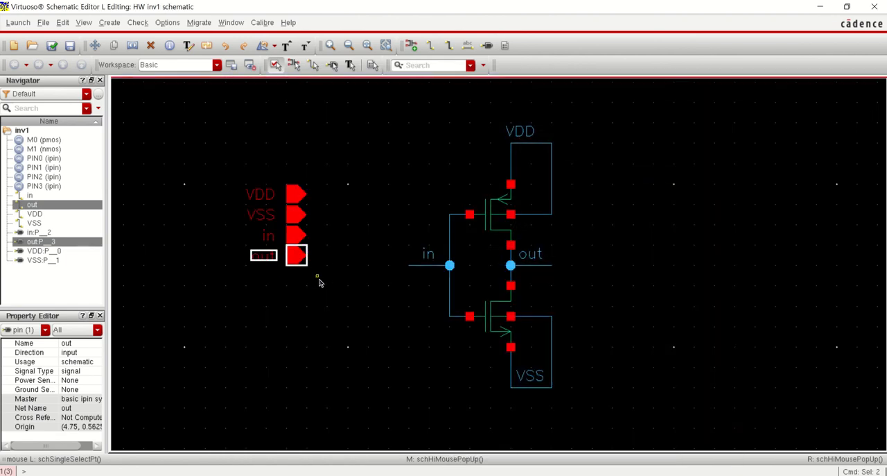
pyautogui.click(341, 285)
# Change the out pin's direction to output in its object properties and deselect the pin
pyautogui.click(293, 260)
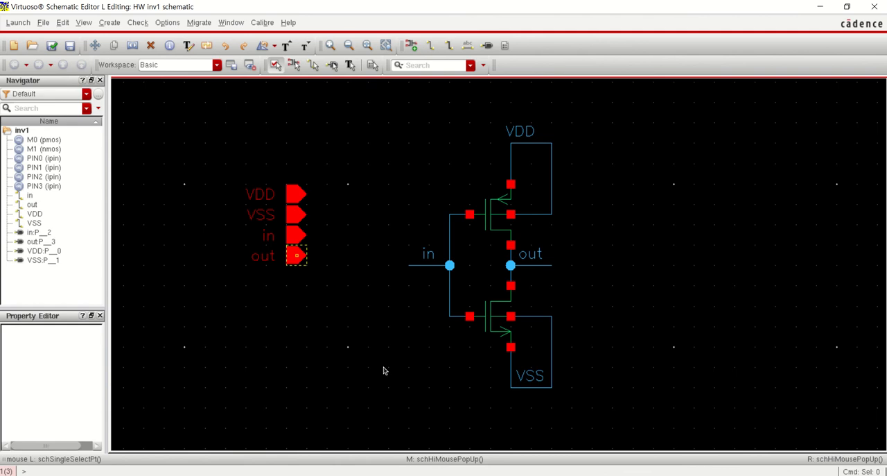
pyautogui.press('q')
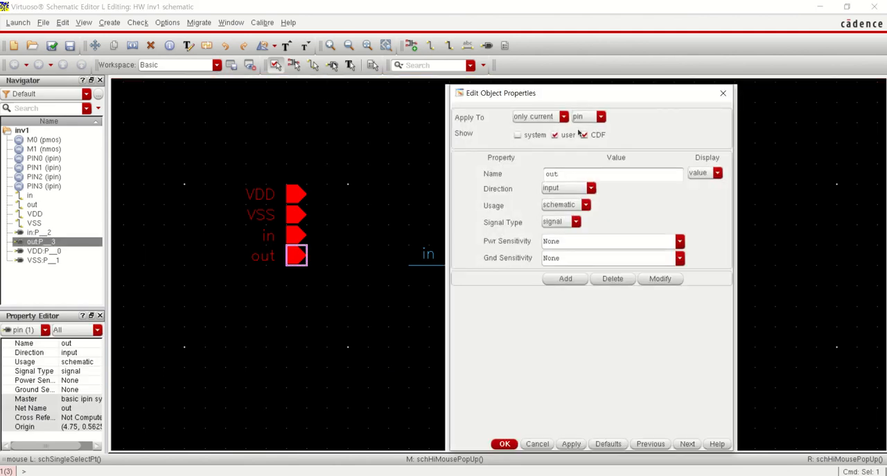
pyautogui.click(565, 189)
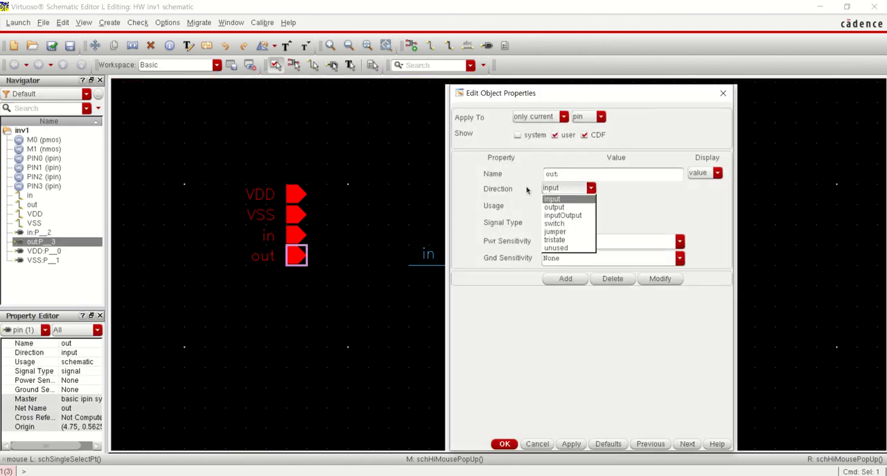
pyautogui.click(554, 206)
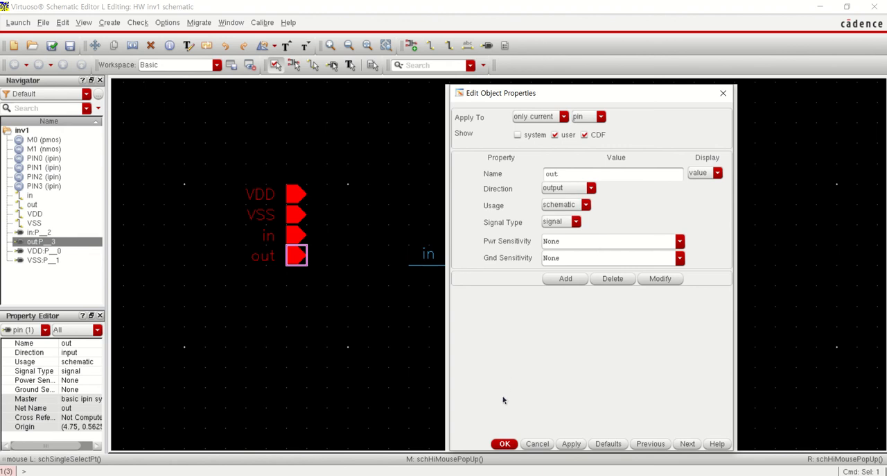
pyautogui.click(502, 443)
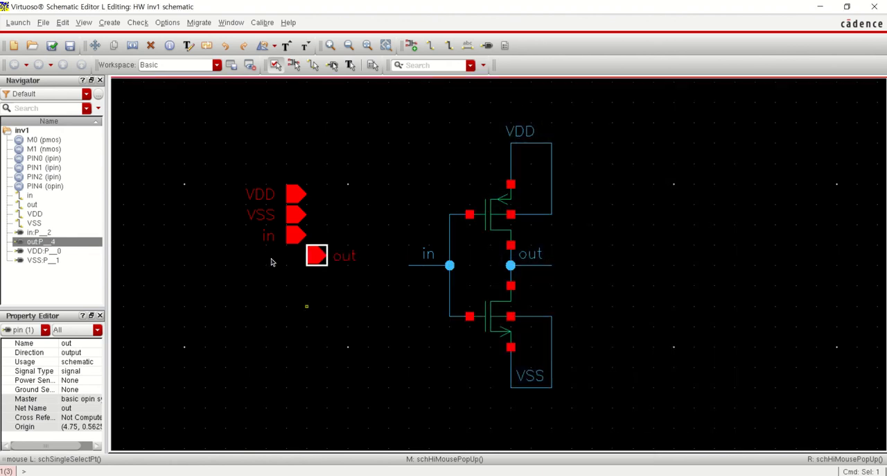
pyautogui.click(257, 193)
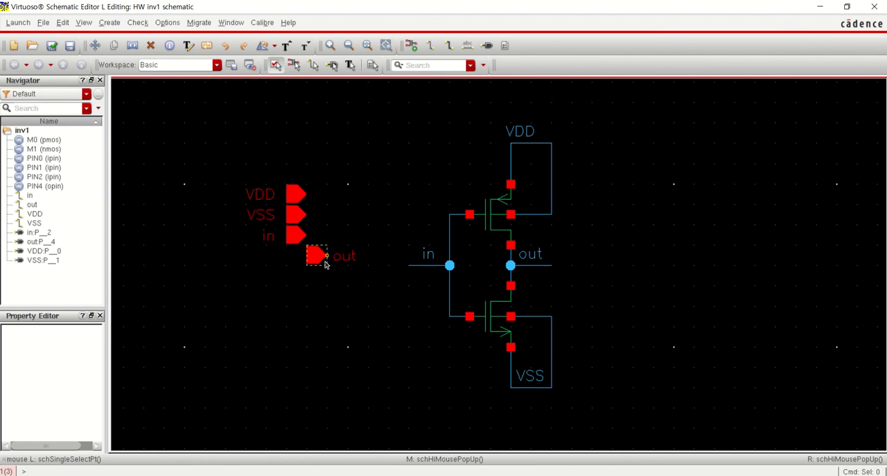
# Check and save the inv1 schematic and close its window
pyautogui.click(54, 46)
pyautogui.scroll(1, 703, 287)
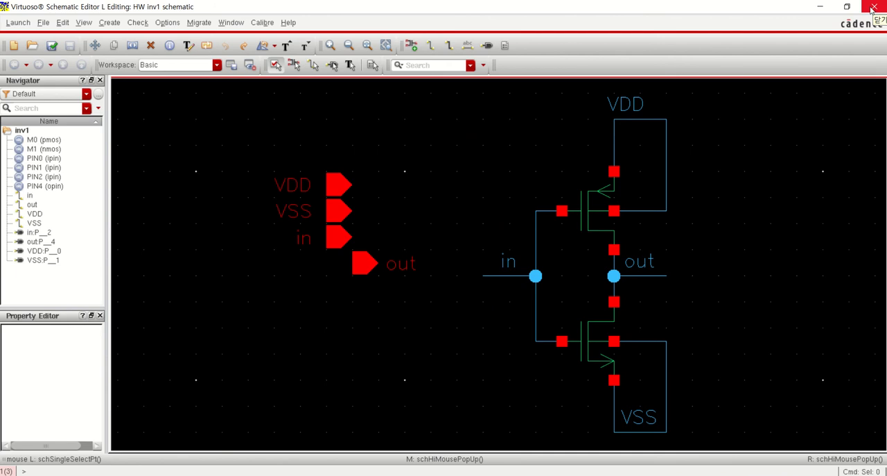
pyautogui.click(872, 7)
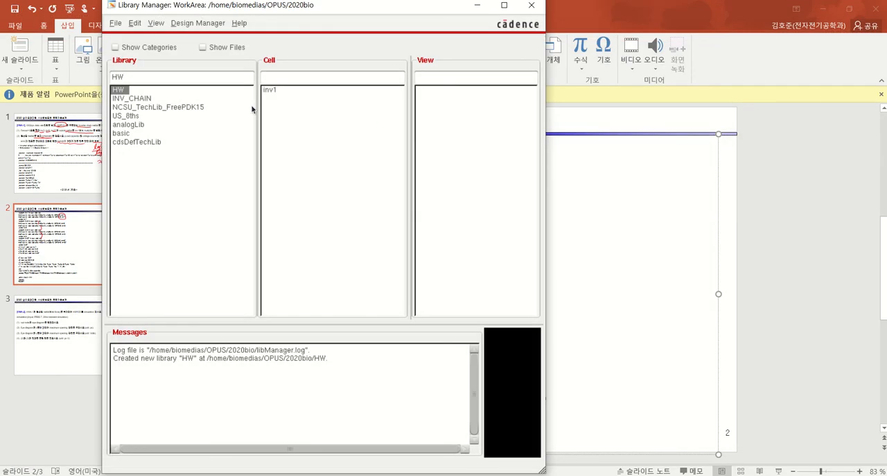
# Reopen the inv1 cell's schematic view from the HW library in a maximized window and fit the circuit in view
pyautogui.click(280, 90)
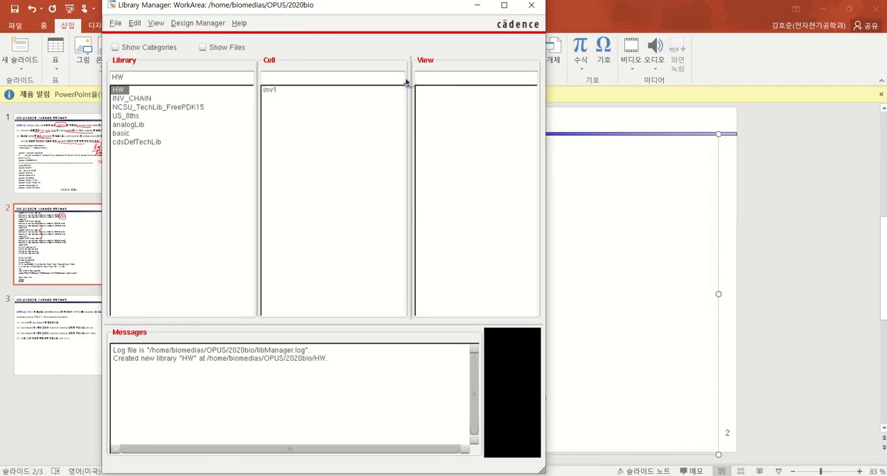
pyautogui.doubleClick(464, 75)
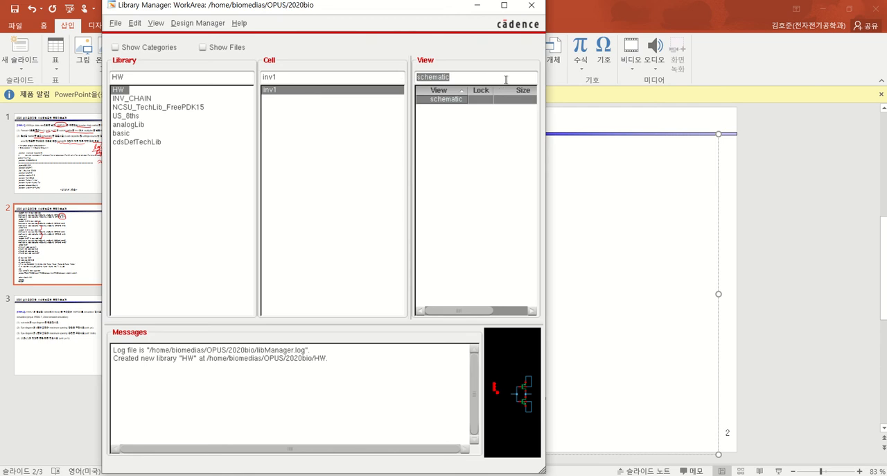
pyautogui.click(136, 26)
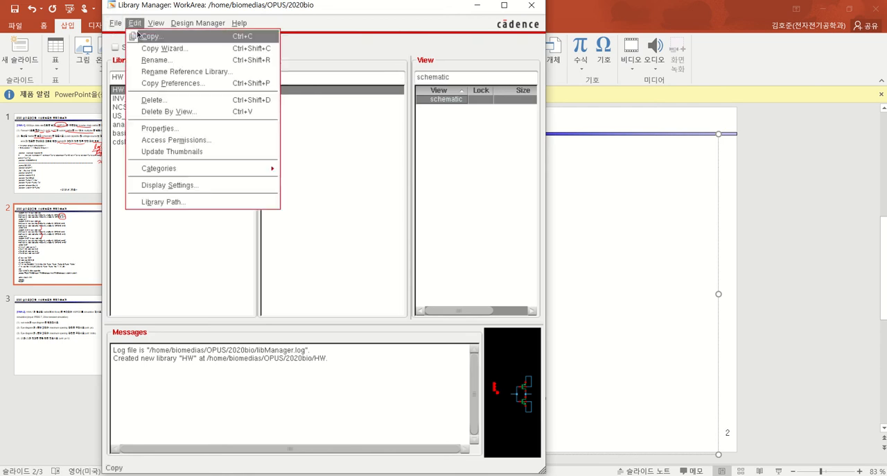
pyautogui.click(317, 95)
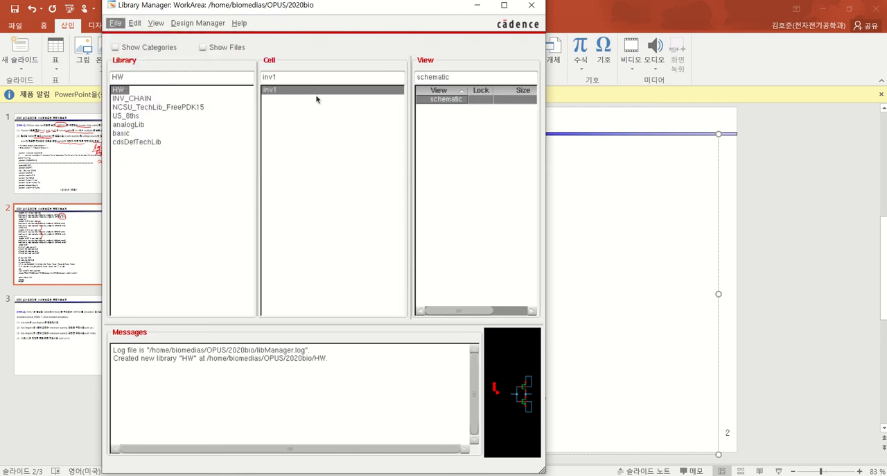
pyautogui.click(454, 113)
pyautogui.doubleClick(449, 103)
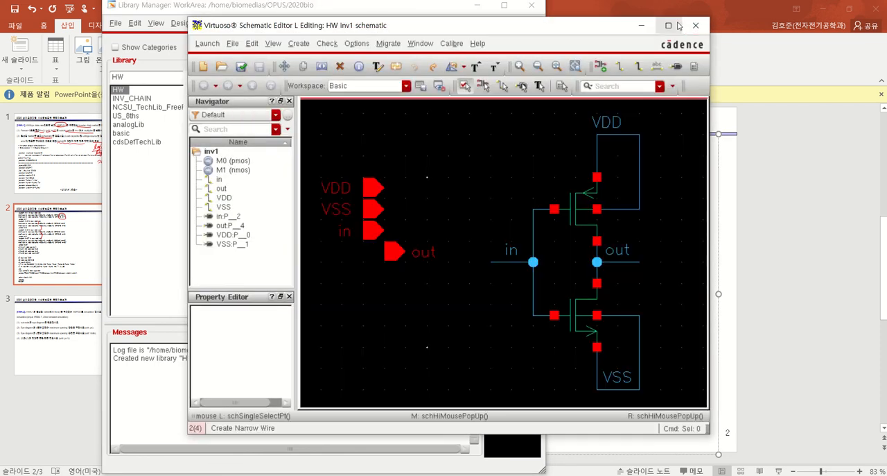
pyautogui.click(668, 25)
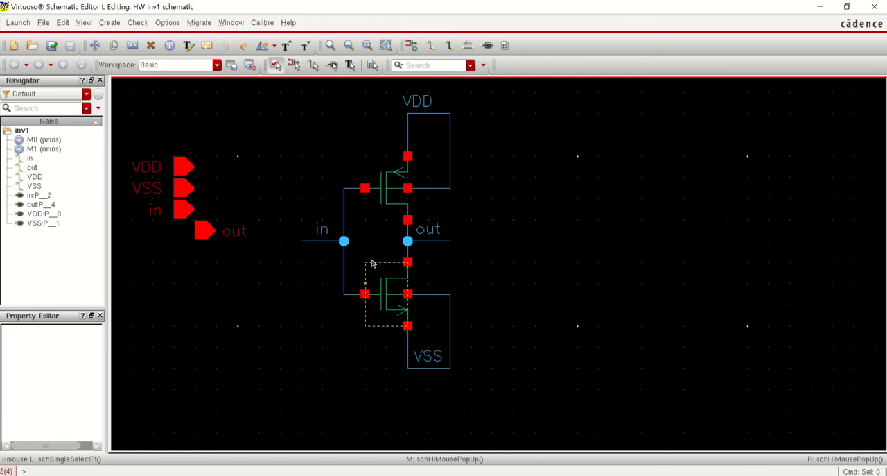
pyautogui.press('f')
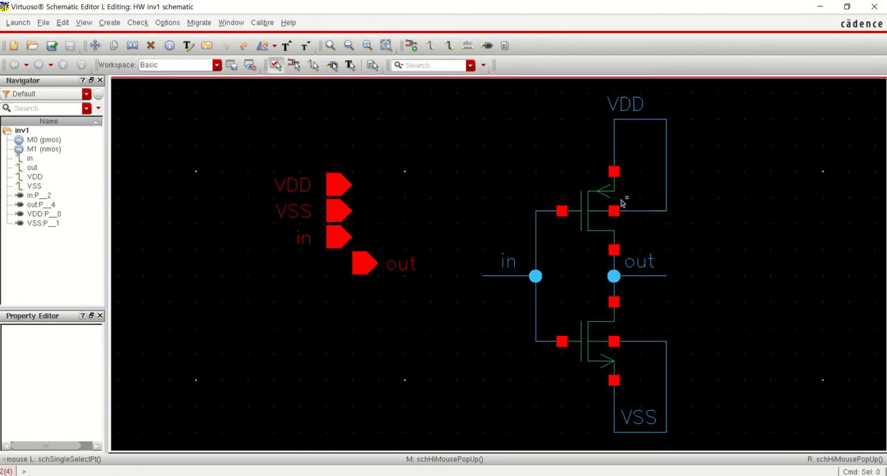
# Generate a symbol view from the inv1 schematic with left pins VDD, VSS, in and right pin out, and maximize its editor
pyautogui.click(95, 45)
pyautogui.click(62, 23)
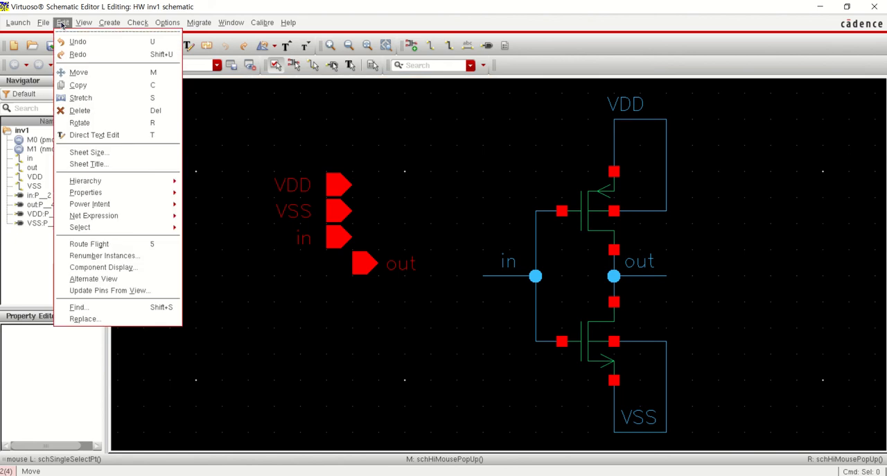
pyautogui.click(110, 22)
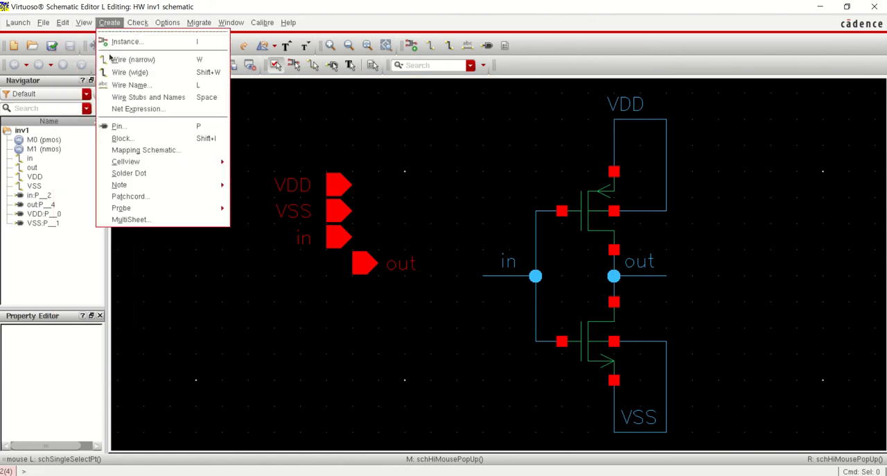
pyautogui.moveTo(139, 164)
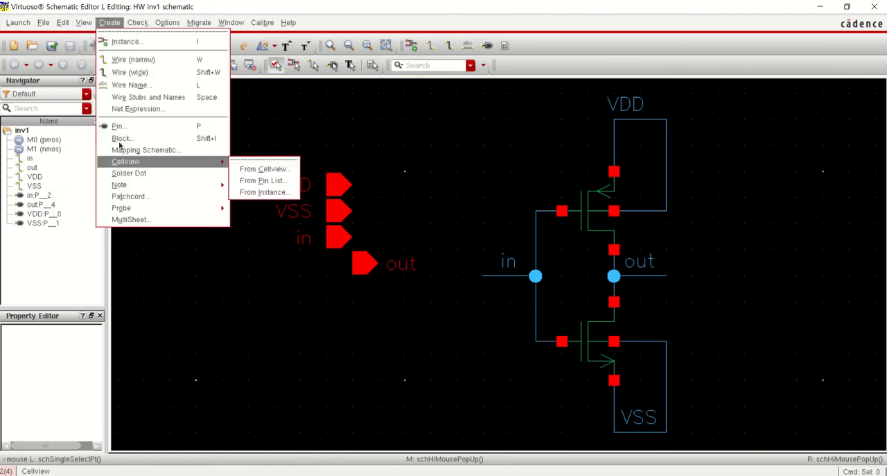
pyautogui.click(272, 169)
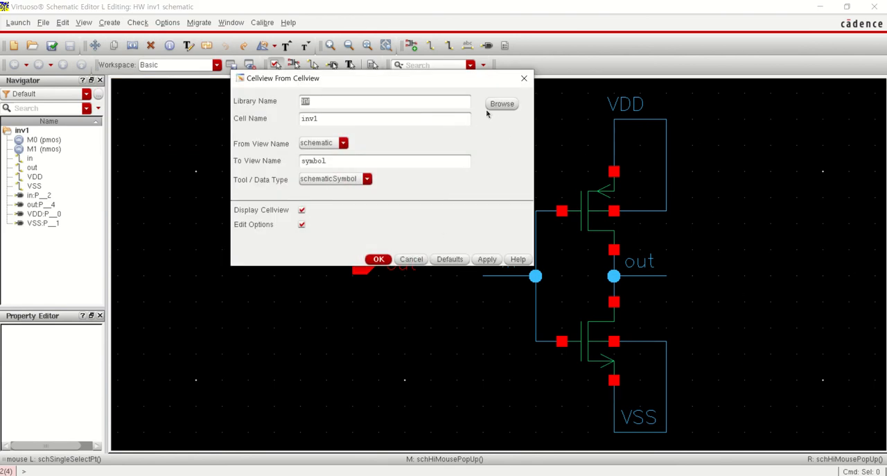
pyautogui.click(370, 121)
pyautogui.click(378, 260)
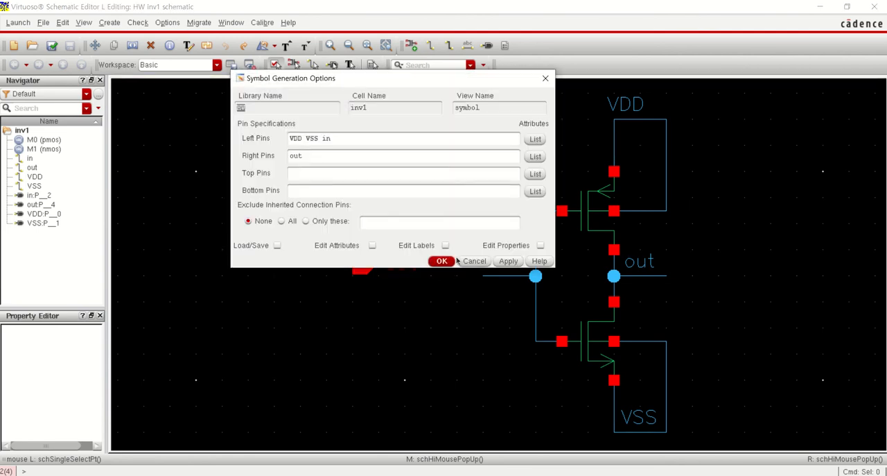
pyautogui.click(442, 261)
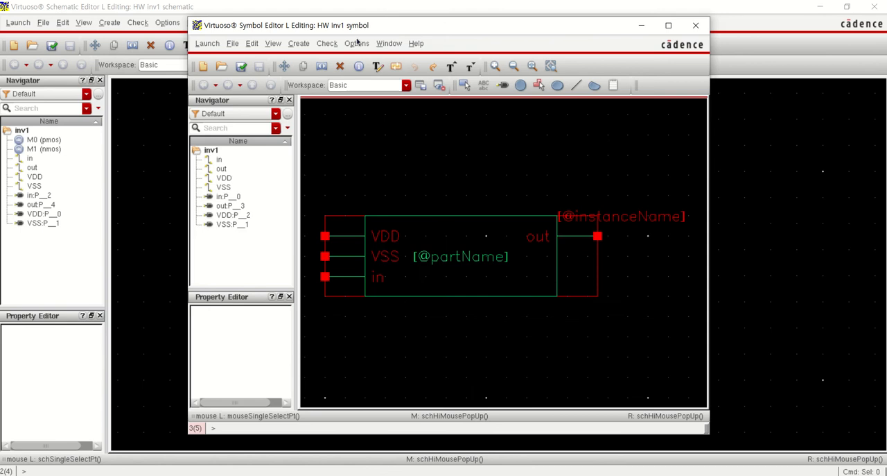
pyautogui.moveTo(367, 27); pyautogui.dragTo(291, 2)
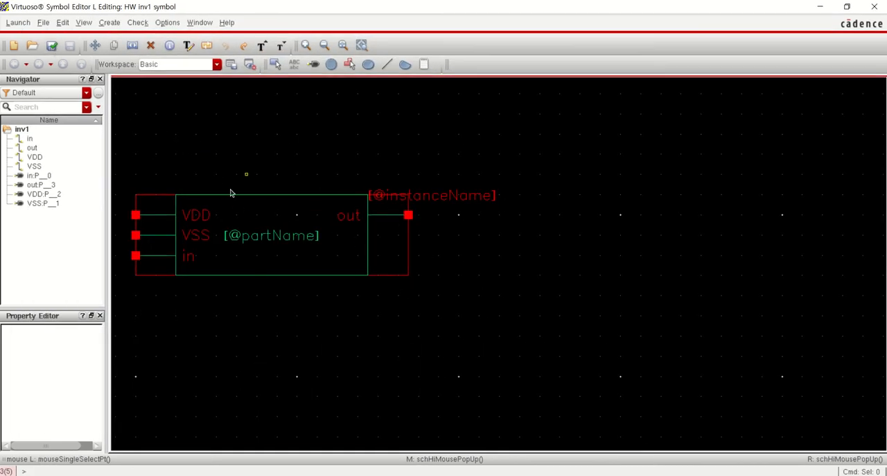
# Draw a right-pointing triangle to the right of the generated symbol box and add a circle at its tip
pyautogui.click(387, 65)
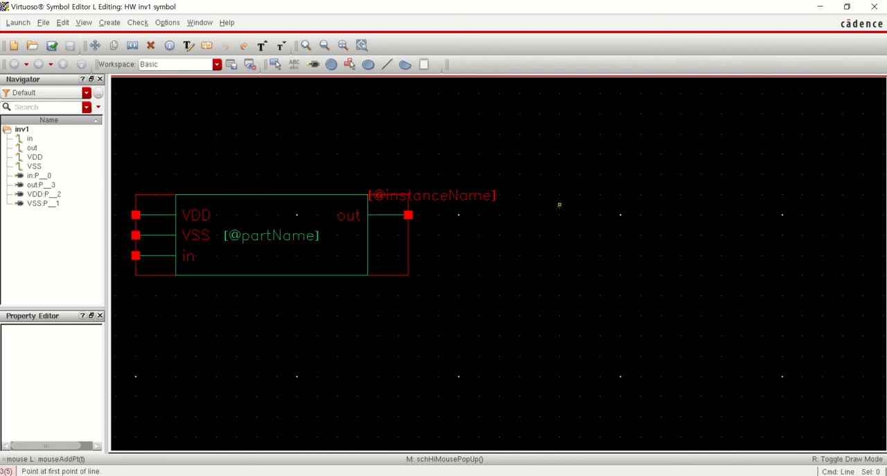
pyautogui.click(559, 214)
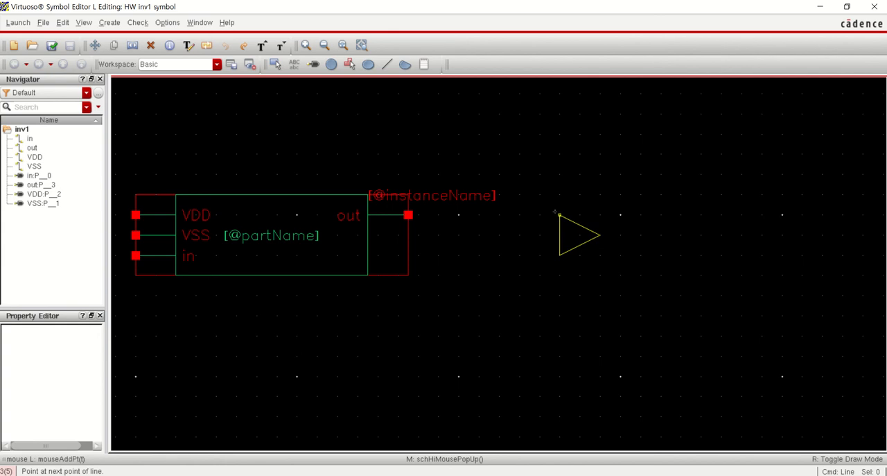
pyautogui.click(332, 68)
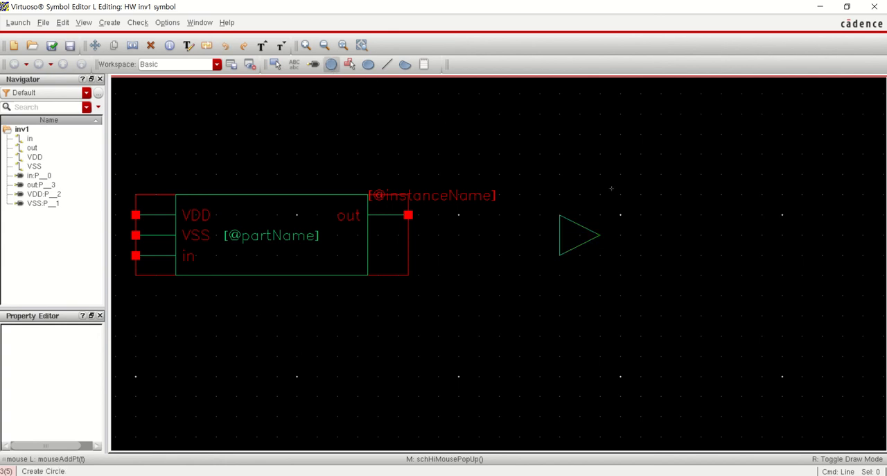
pyautogui.click(608, 235)
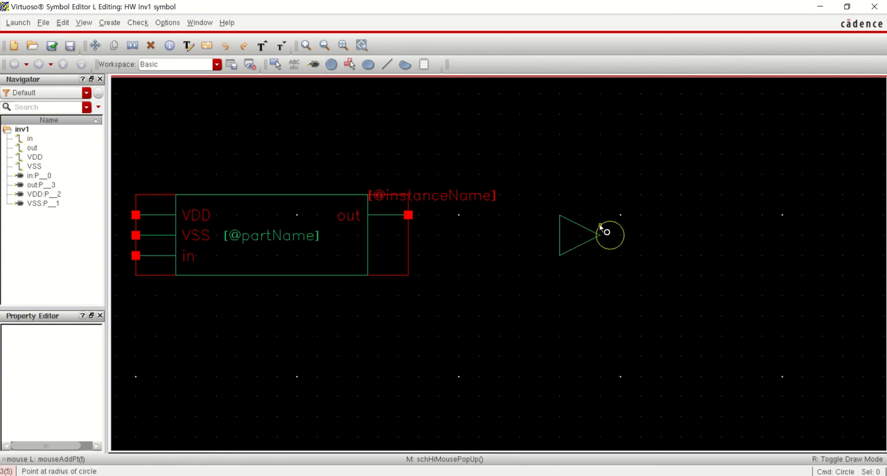
pyautogui.click(601, 227)
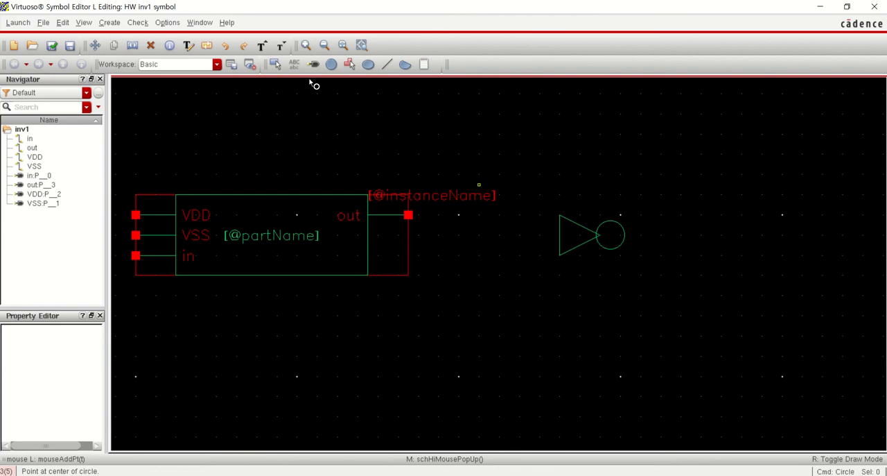
# Draw straight lead lines for the output from the circle, the upper and lower supplies, and the input at the triangle's left edge
pyautogui.click(350, 63)
pyautogui.click(385, 63)
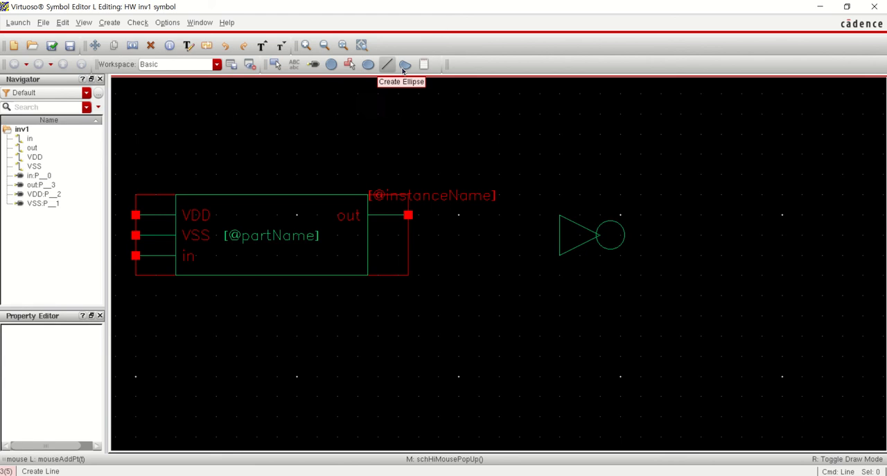
pyautogui.click(406, 67)
pyautogui.click(387, 64)
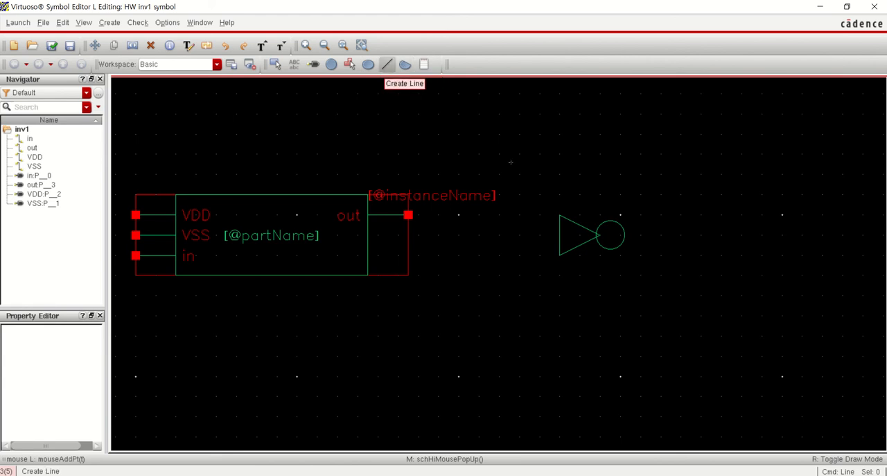
pyautogui.click(653, 232)
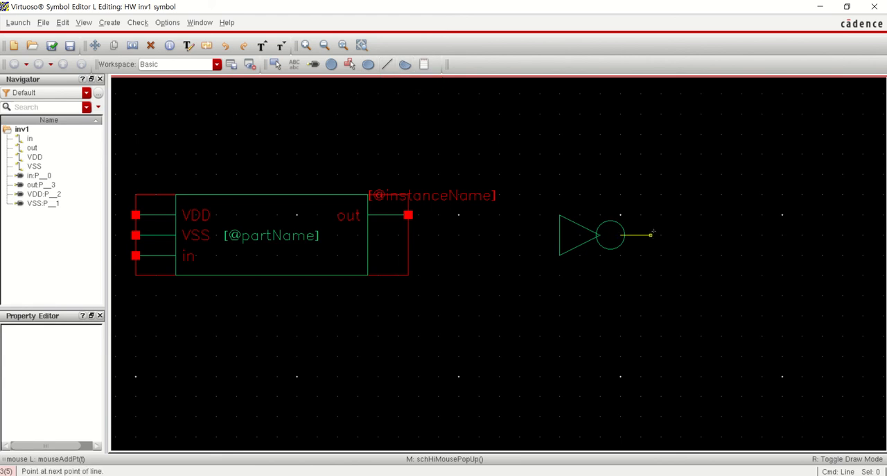
pyautogui.press('Return')
pyautogui.click(583, 197)
pyautogui.press('Return')
pyautogui.click(576, 271)
pyautogui.press('Return')
pyautogui.click(523, 234)
pyautogui.doubleClick(519, 234)
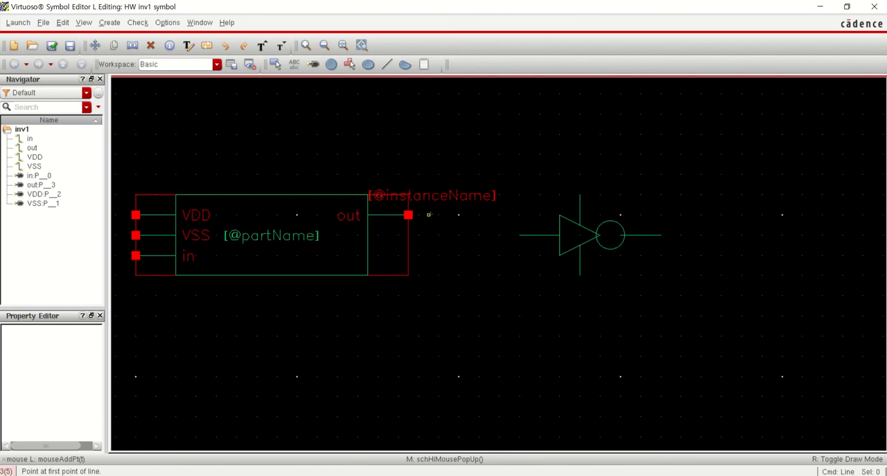
pyautogui.press('Escape')
# Move the out pin to the end of the output lead and place its label just above that lead
pyautogui.click(408, 217)
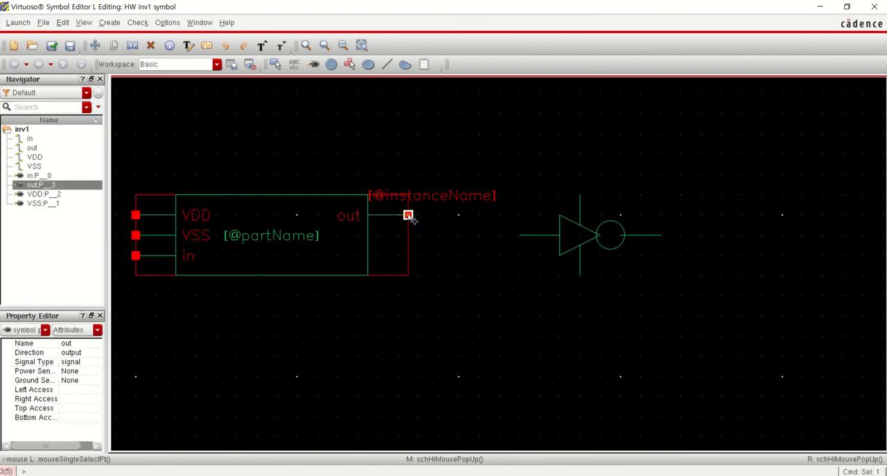
pyautogui.press('m')
pyautogui.click(408, 217)
pyautogui.click(661, 236)
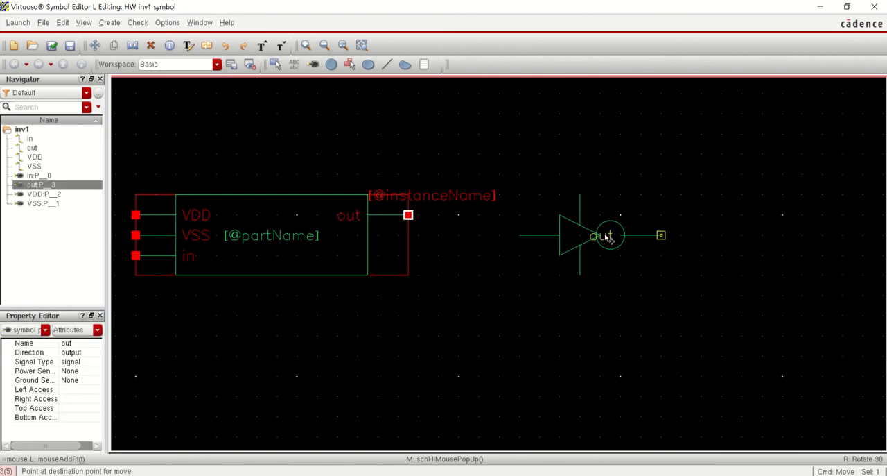
pyautogui.click(606, 238)
pyautogui.press('m')
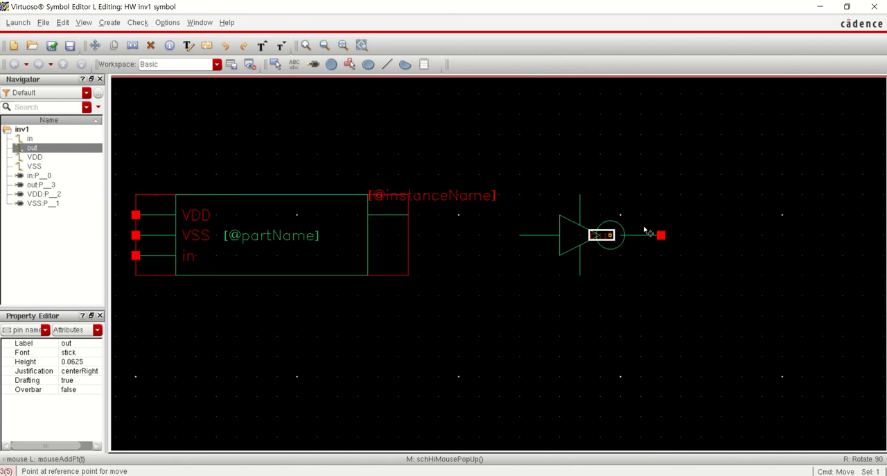
pyautogui.click(648, 231)
pyautogui.click(650, 229)
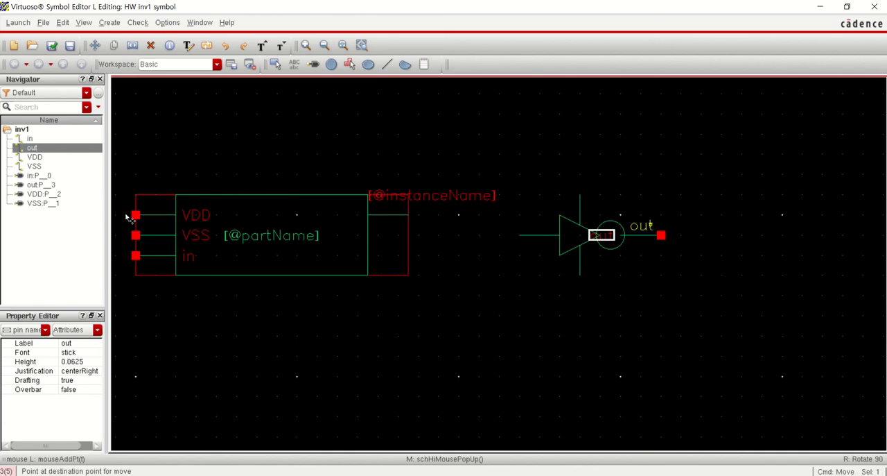
# Move the in pin to the left end of the input lead and place its label just above that lead
pyautogui.click(136, 256)
pyautogui.press('m')
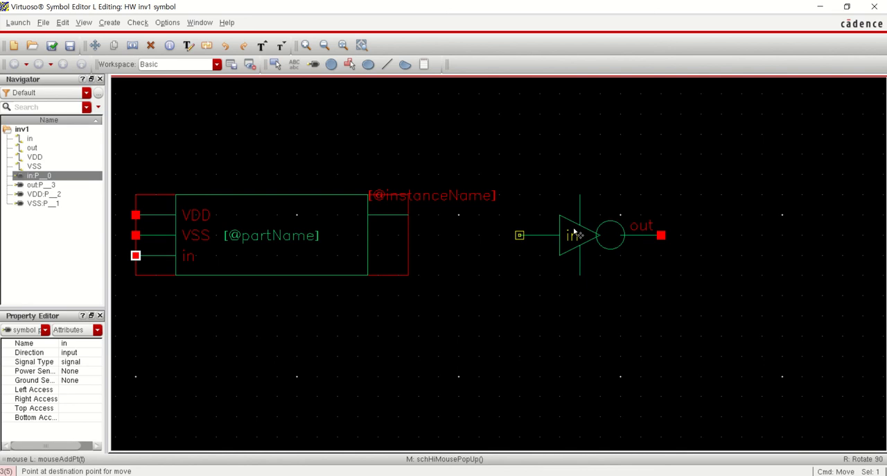
pyautogui.click(519, 235)
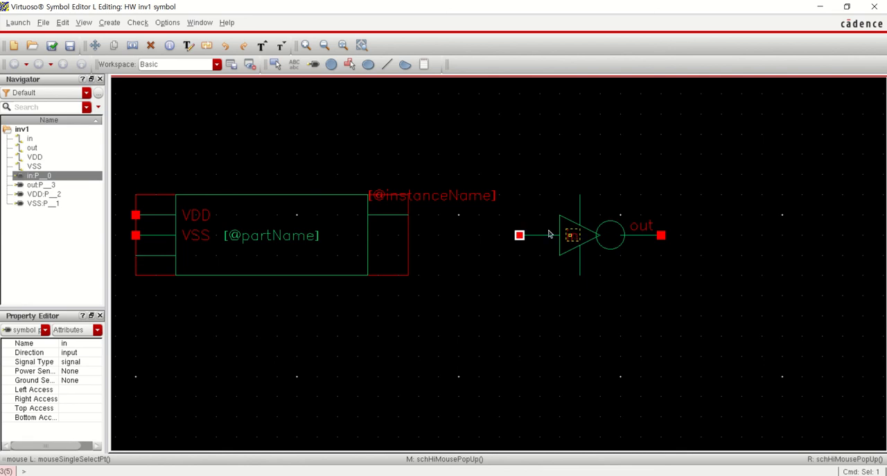
pyautogui.click(549, 233)
pyautogui.press('m')
pyautogui.click(540, 227)
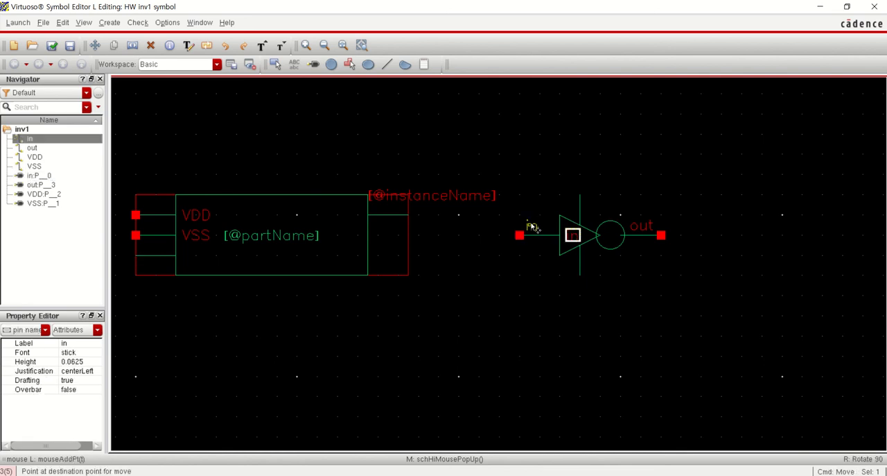
pyautogui.press('Escape')
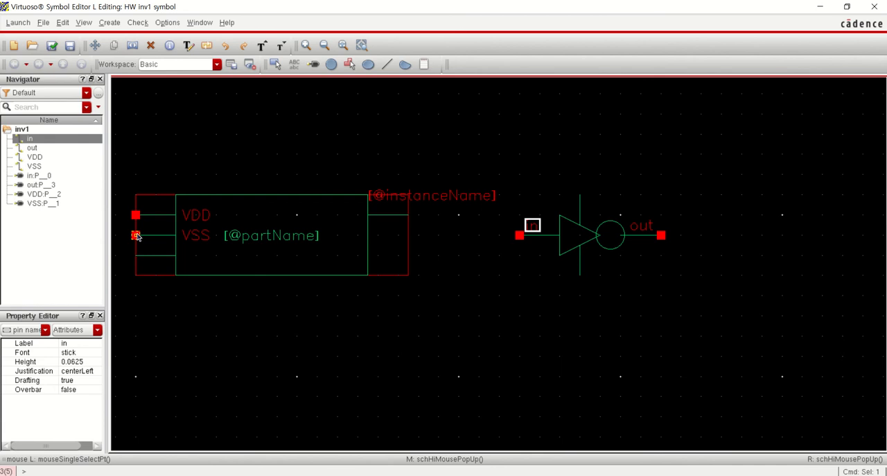
# Move the VSS pin to the end of the lower lead and place its label right beside that lead
pyautogui.click(136, 235)
pyautogui.press('m')
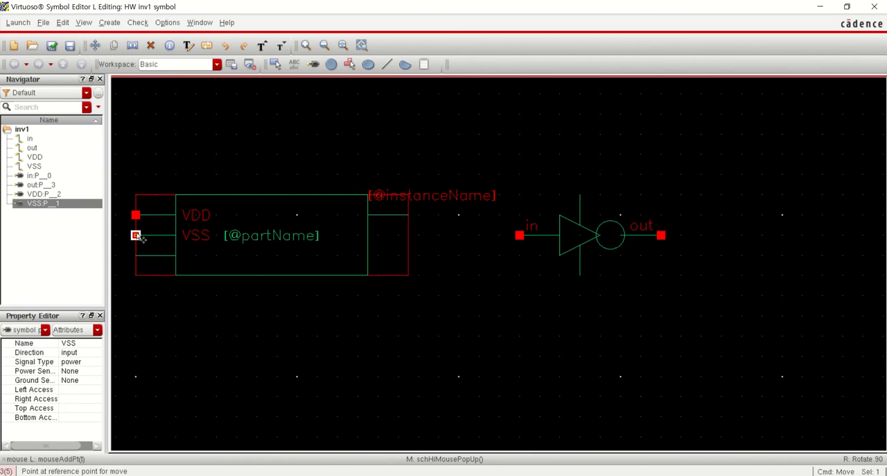
pyautogui.click(581, 277)
pyautogui.click(582, 279)
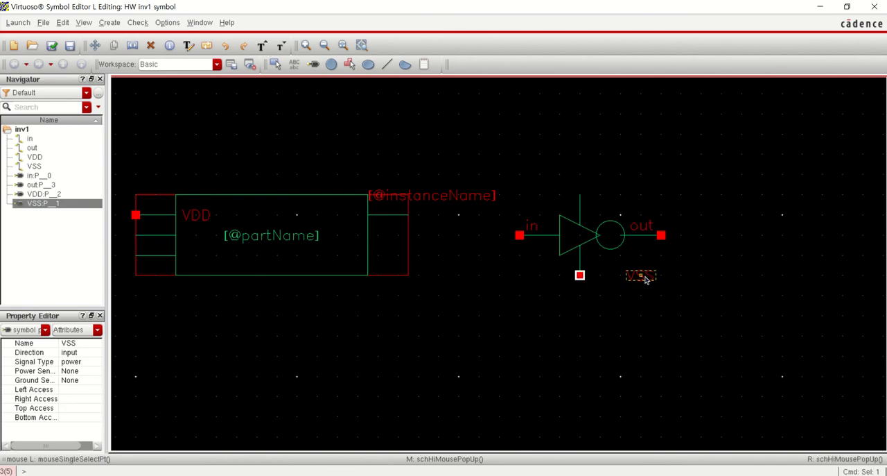
pyautogui.click(595, 266)
pyautogui.press('m')
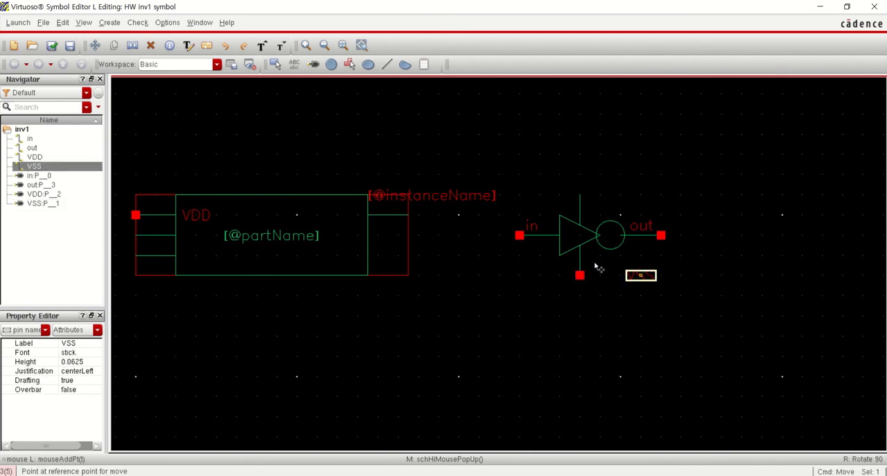
pyautogui.click(597, 265)
pyautogui.click(598, 265)
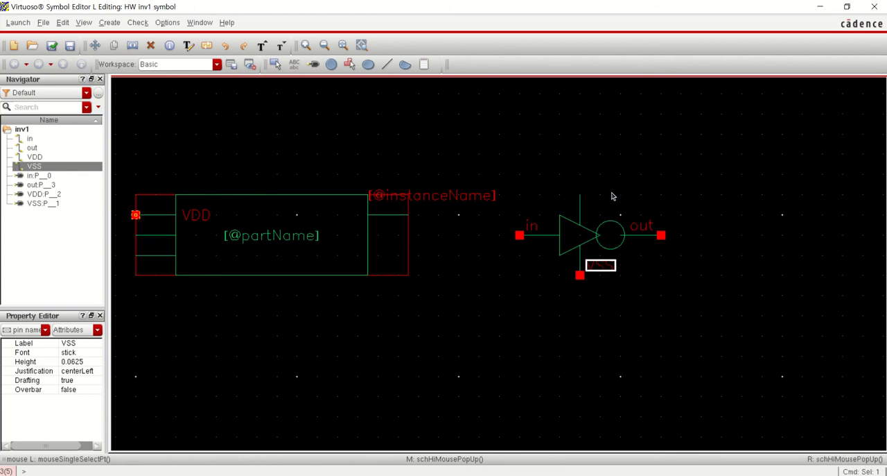
# Move the VDD pin from the old symbol box to the end of the triangle's upper lead
pyautogui.press('m')
pyautogui.click(134, 213)
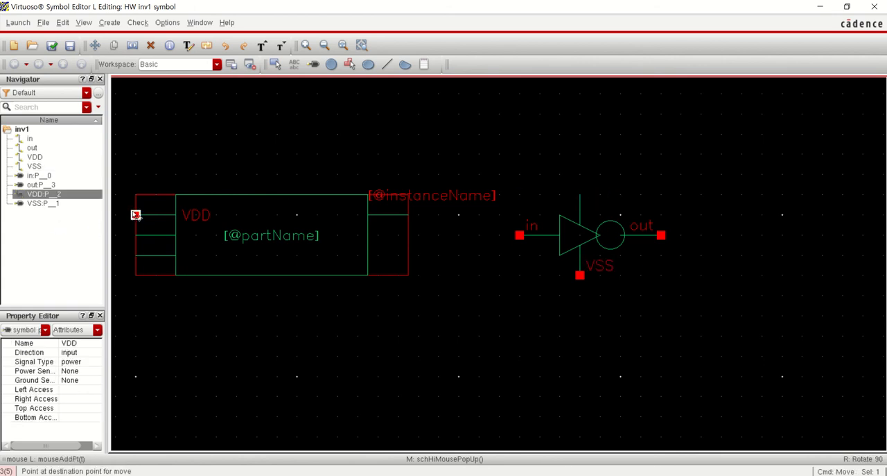
pyautogui.press('Escape')
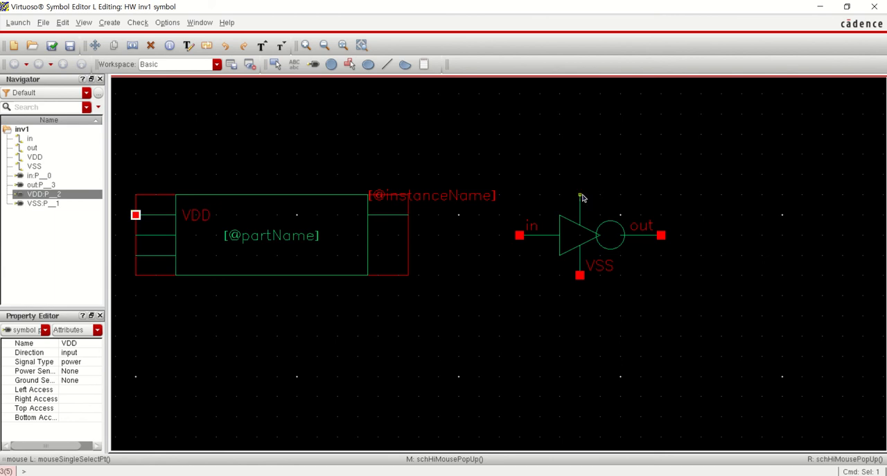
pyautogui.press('m')
pyautogui.click(135, 214)
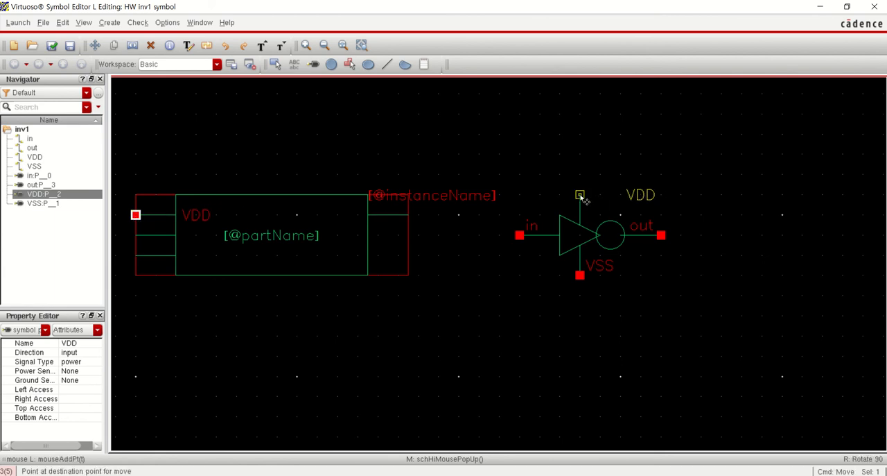
pyautogui.click(583, 198)
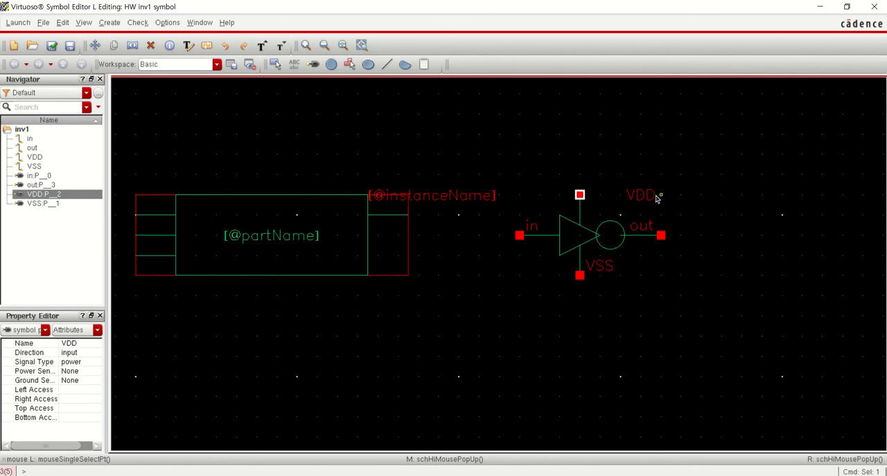
pyautogui.click(648, 196)
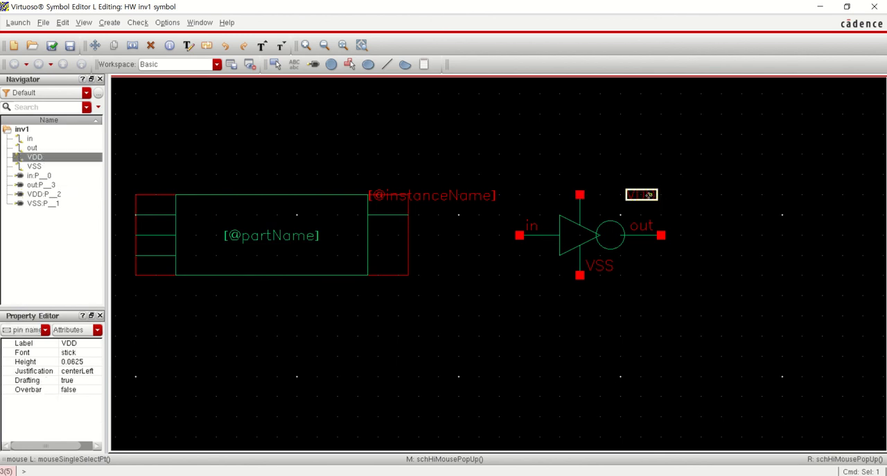
pyautogui.click(661, 235)
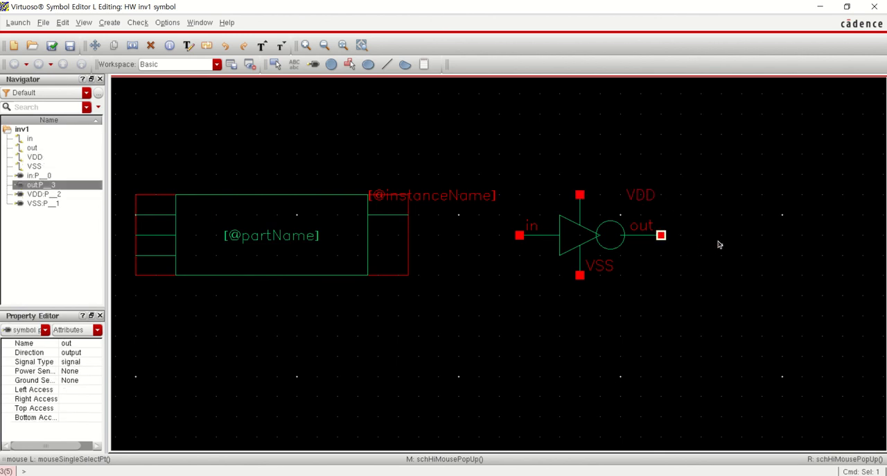
pyautogui.press('m')
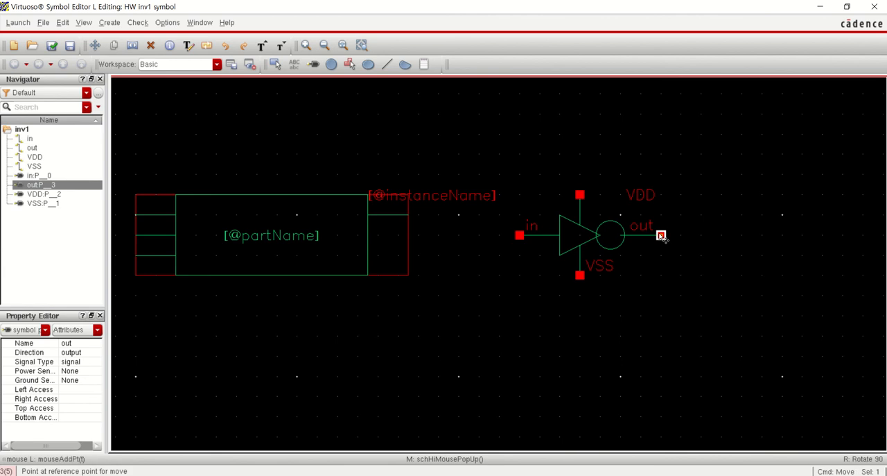
pyautogui.click(807, 234)
pyautogui.press('n')
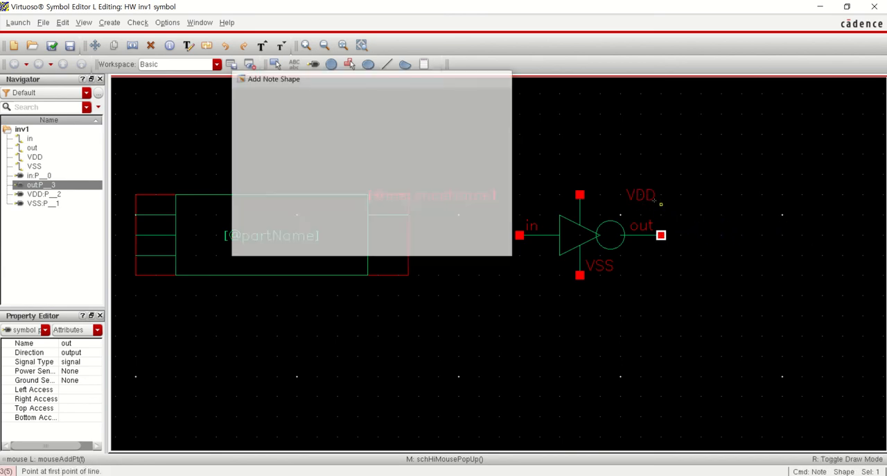
pyautogui.press('Escape')
# Center the VDD label on the upper lead just below its pin and the VSS label on the lower lead above its pin
pyautogui.click(638, 195)
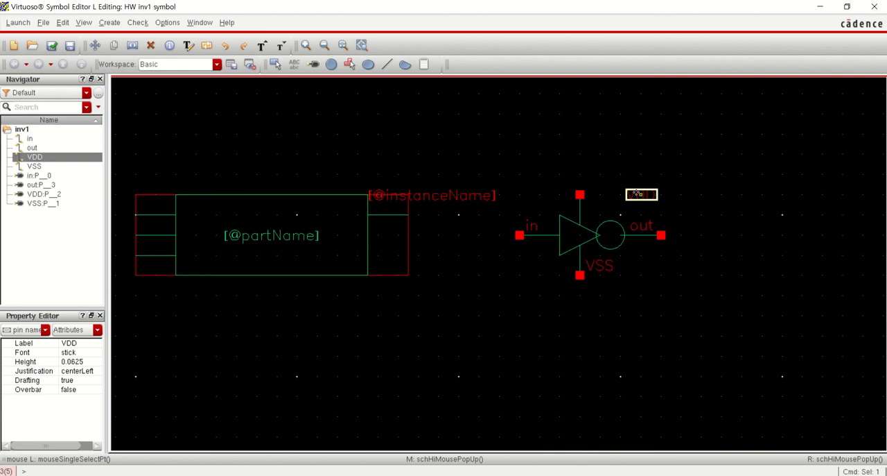
pyautogui.press('m')
pyautogui.click(639, 195)
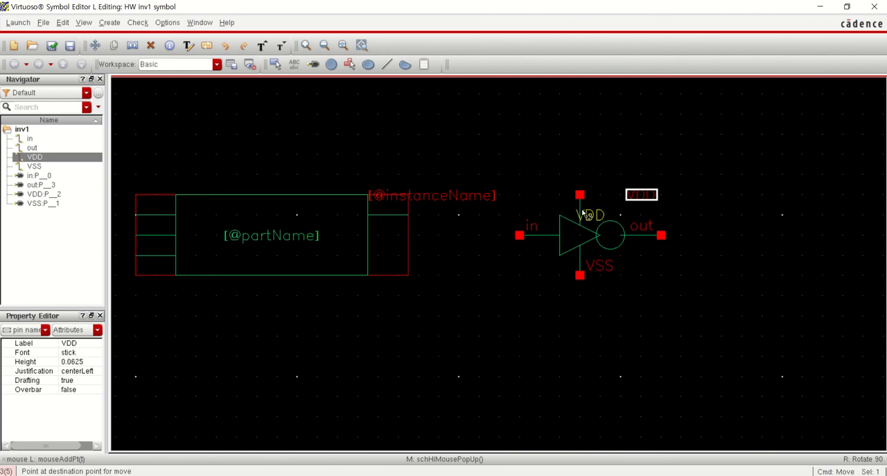
pyautogui.click(665, 289)
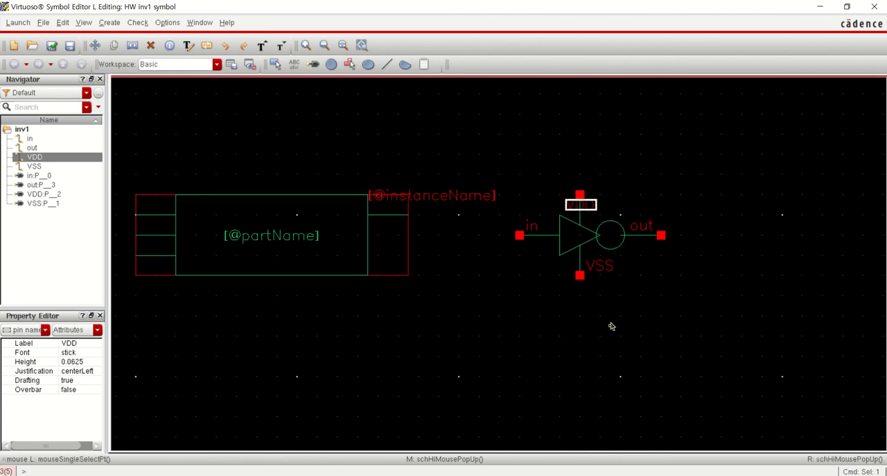
pyautogui.click(603, 262)
pyautogui.press('m')
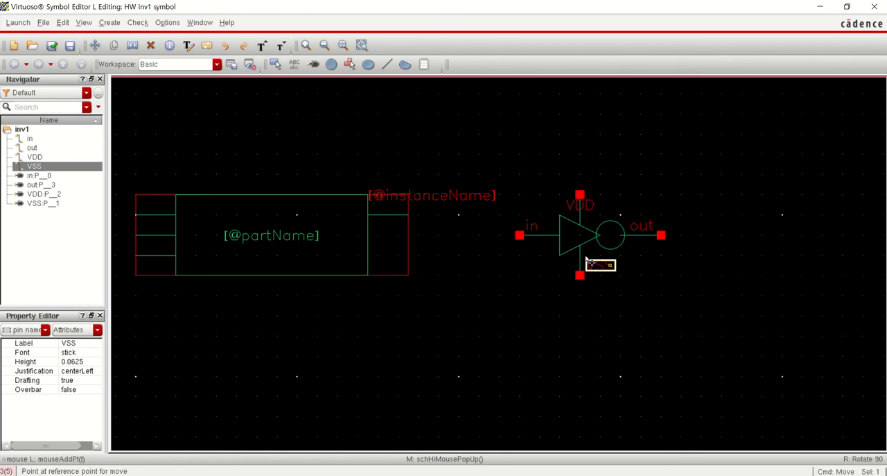
pyautogui.click(586, 257)
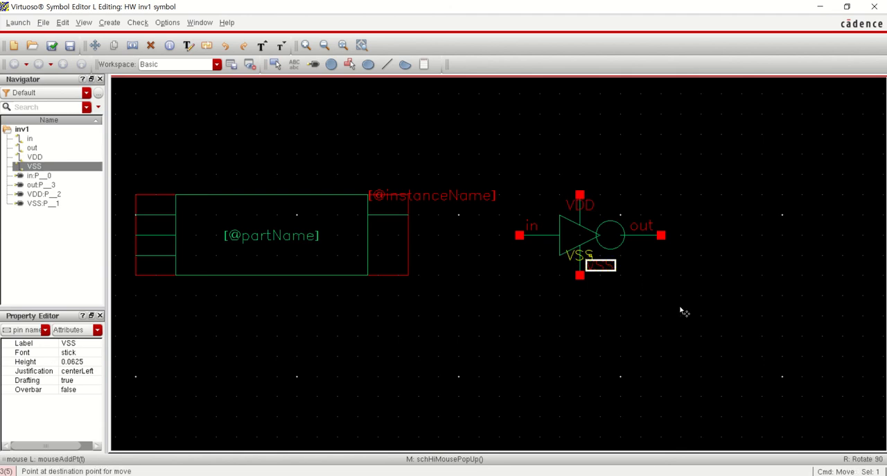
pyautogui.press('Escape')
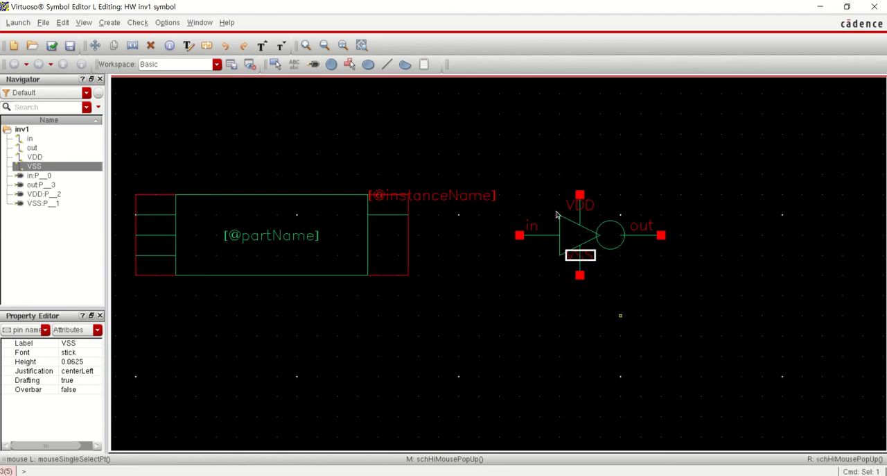
pyautogui.click(572, 321)
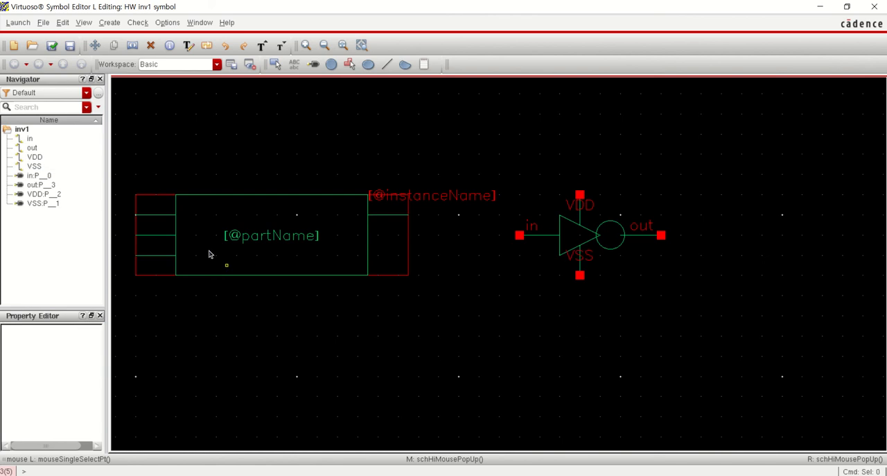
pyautogui.click(278, 239)
pyautogui.press('m')
pyautogui.click(278, 239)
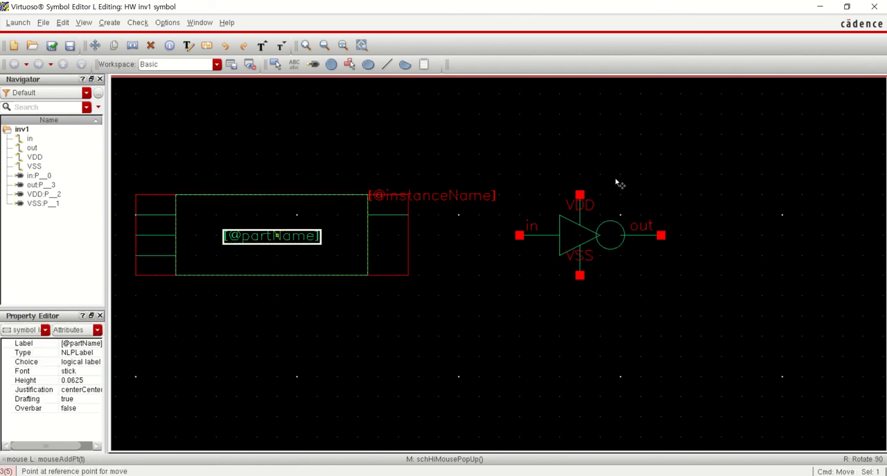
pyautogui.click(587, 176)
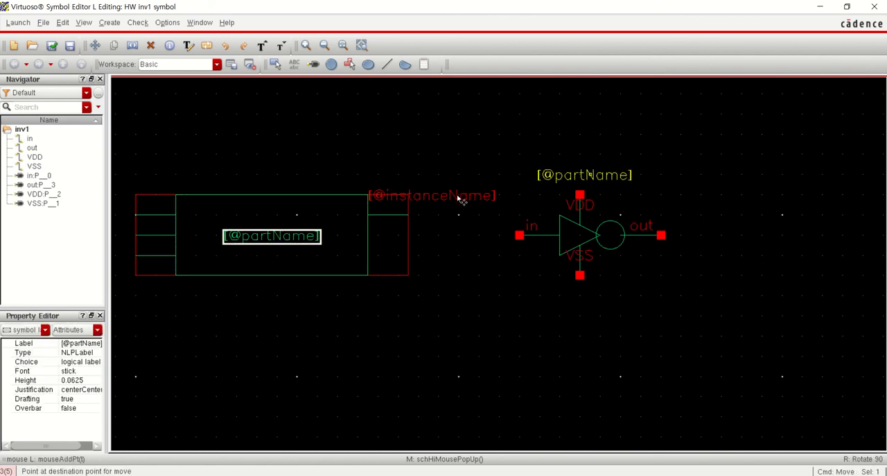
pyautogui.click(458, 198)
pyautogui.press('m')
pyautogui.click(458, 199)
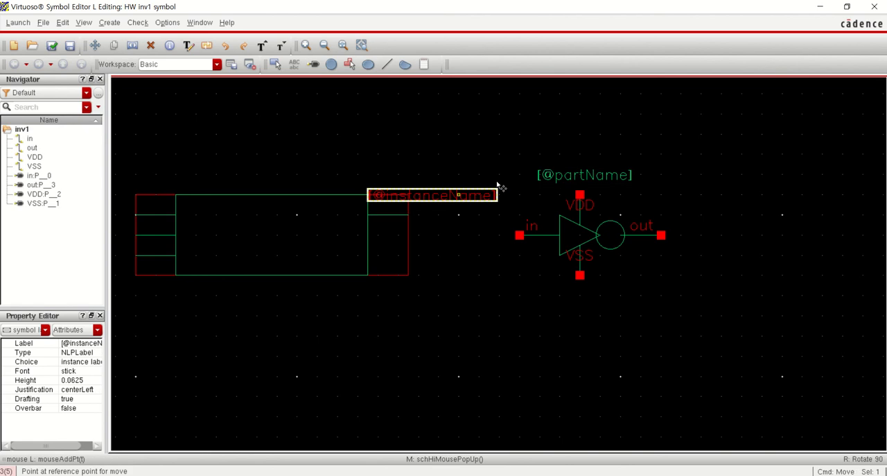
pyautogui.click(599, 156)
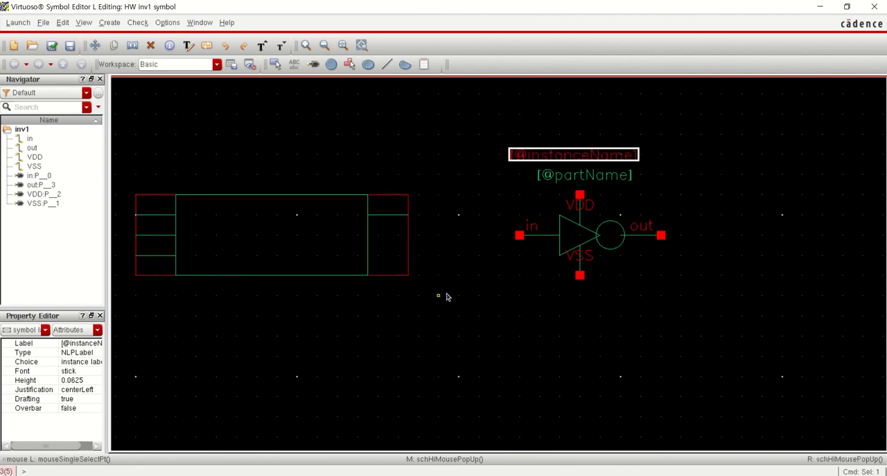
# Delete the entire old rectangular symbol with its leads and create an automatic selection box around the new inverter symbol
pyautogui.moveTo(453, 316); pyautogui.dragTo(130, 158)
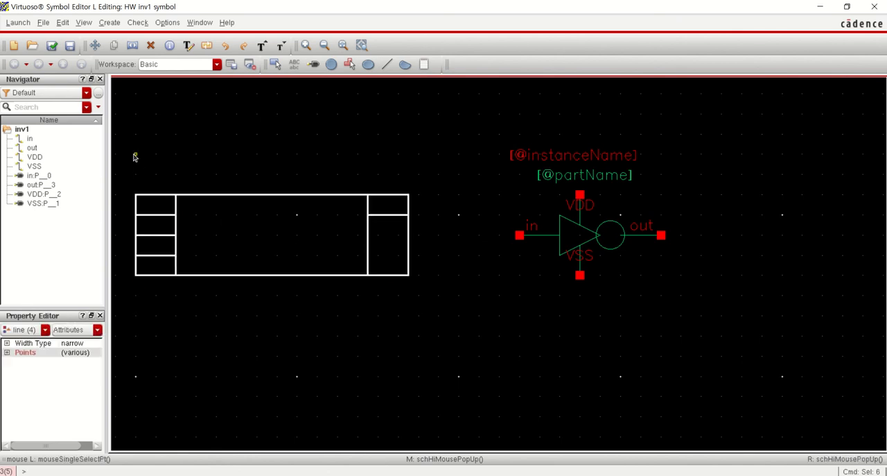
pyautogui.press('Delete')
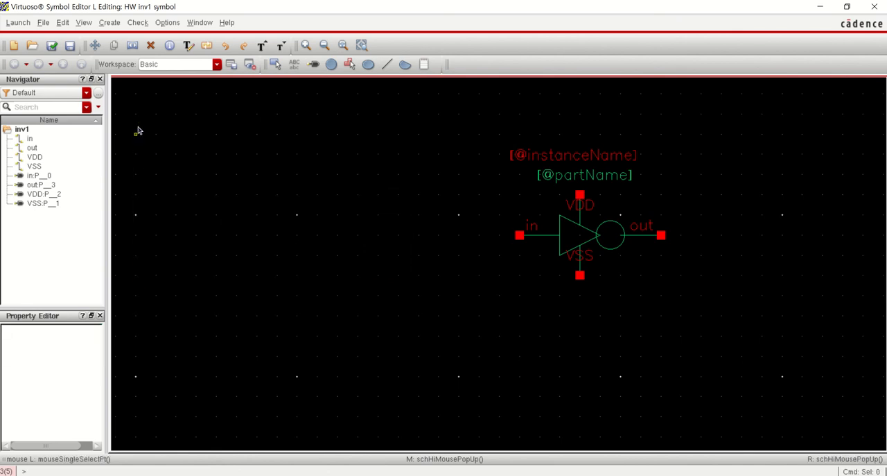
pyautogui.click(110, 22)
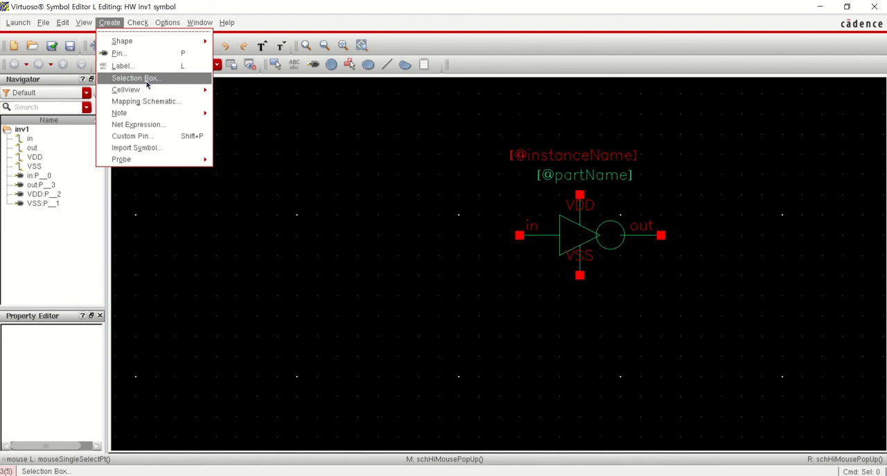
pyautogui.click(135, 78)
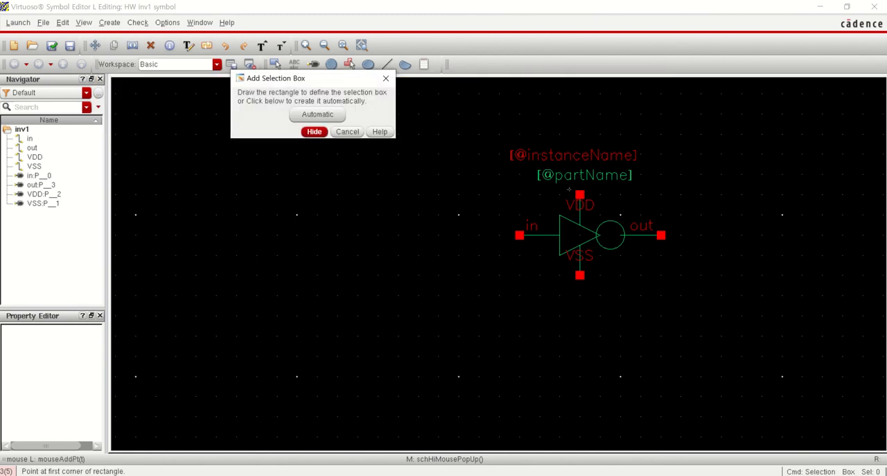
pyautogui.click(318, 115)
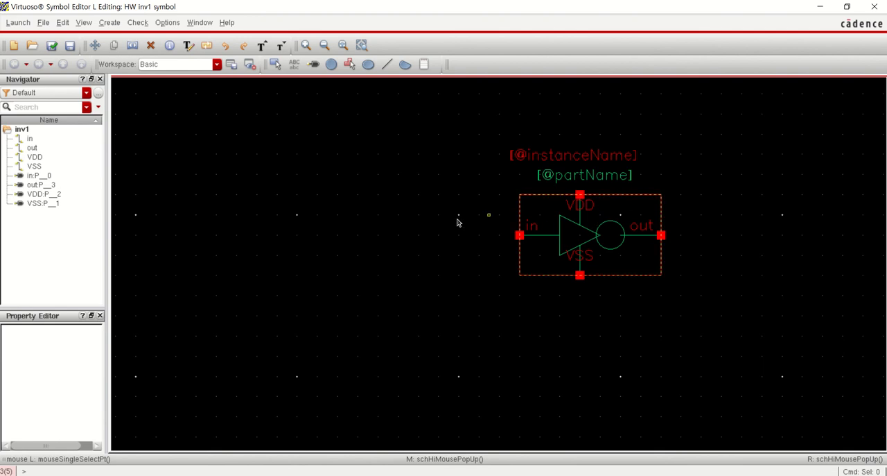
# Set the inv1 symbol's origin at the centre of its triangle, check and save the symbol, and close the inv1 windows
pyautogui.click(53, 47)
pyautogui.click(63, 22)
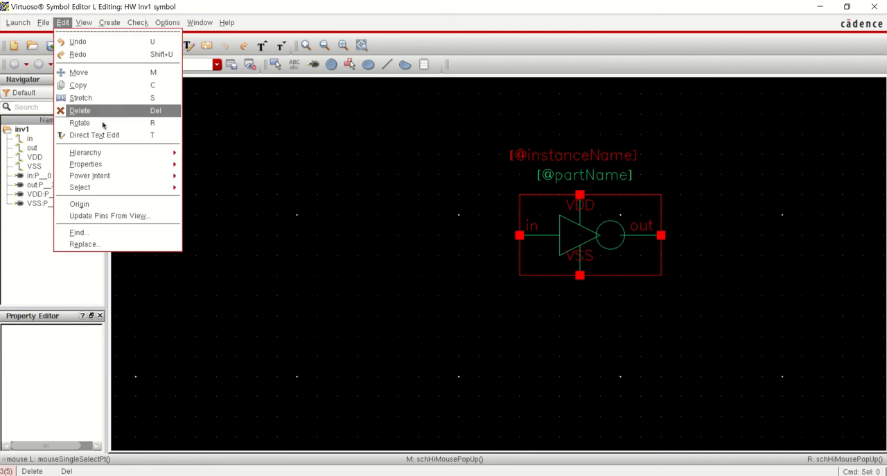
pyautogui.click(86, 203)
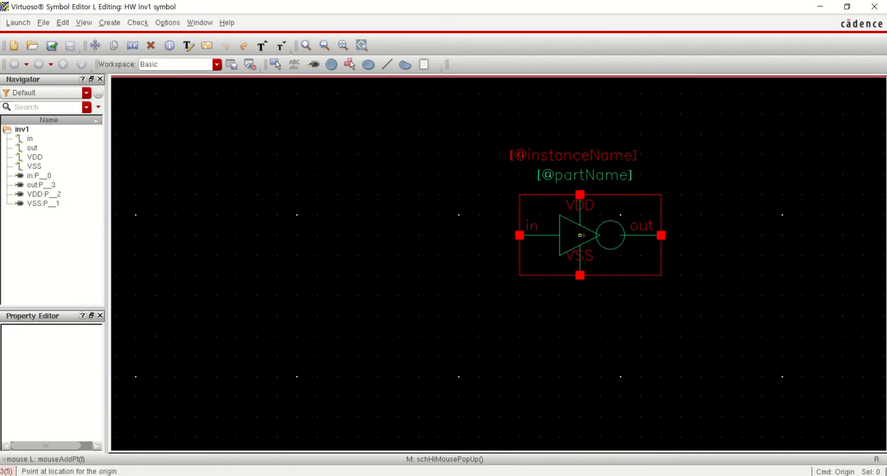
pyautogui.click(299, 112)
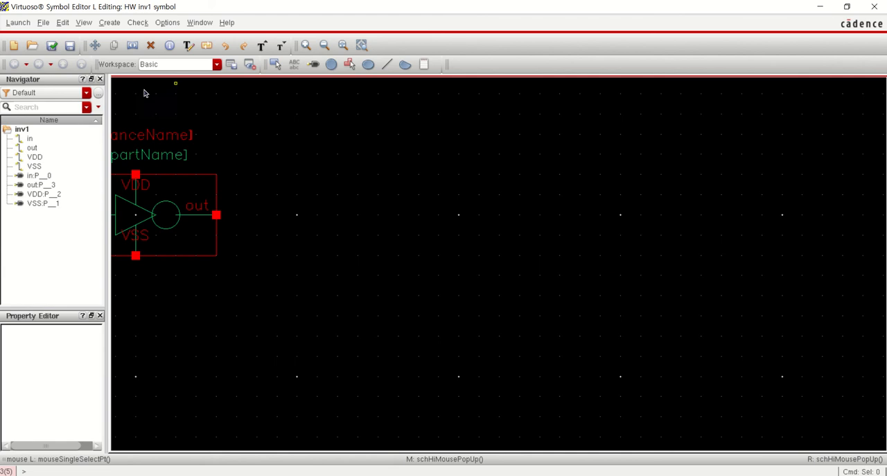
pyautogui.click(51, 45)
pyautogui.press('f')
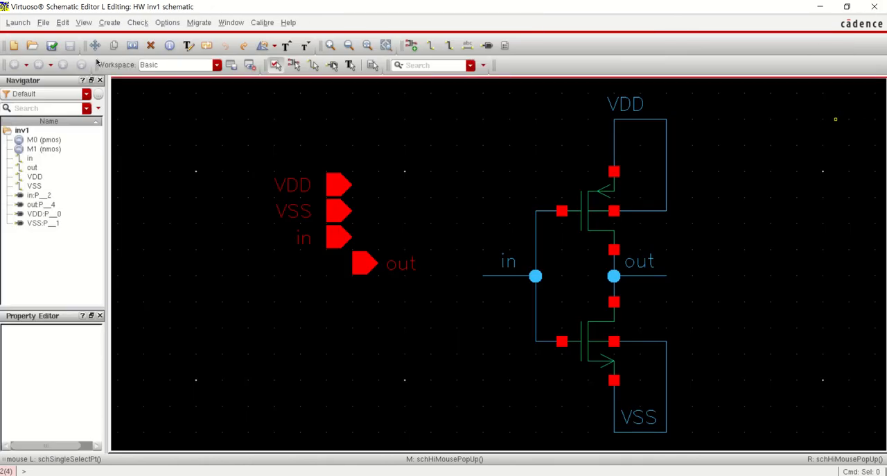
pyautogui.click(874, 6)
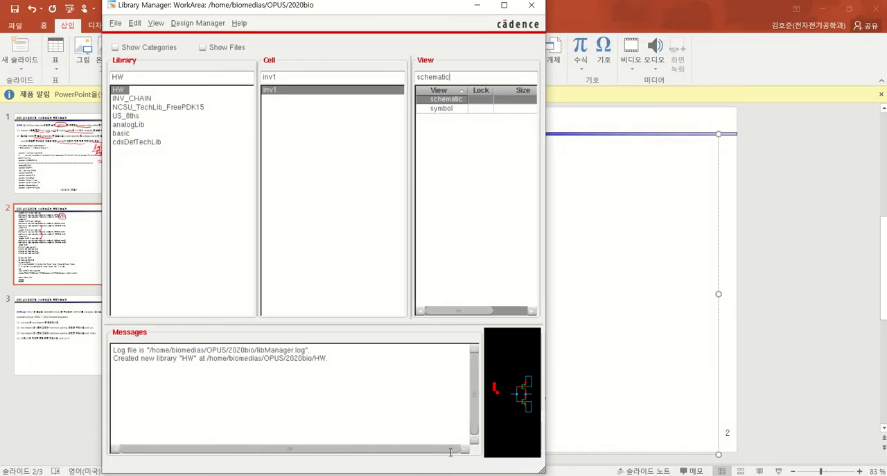
# Review the inv1 and inv3 subcircuit definitions in the PowerPoint netlist and return to the Library Manager
pyautogui.click(629, 351)
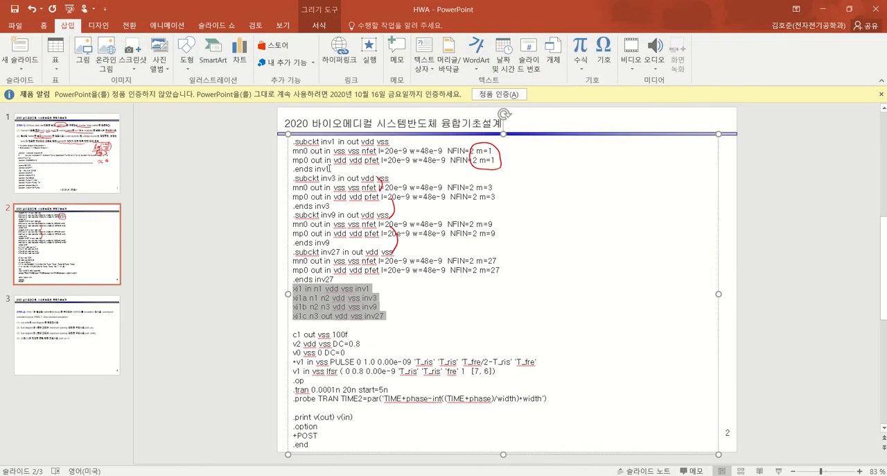
pyautogui.moveTo(330, 169); pyautogui.dragTo(288, 137)
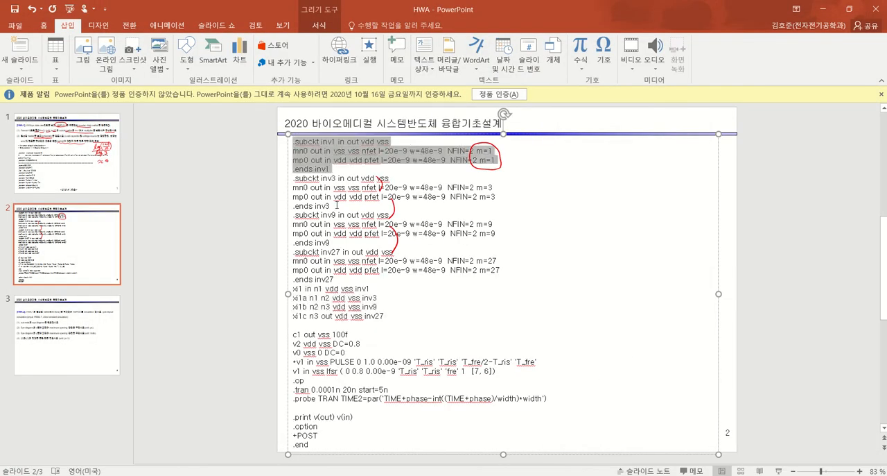
pyautogui.moveTo(334, 206); pyautogui.dragTo(290, 181)
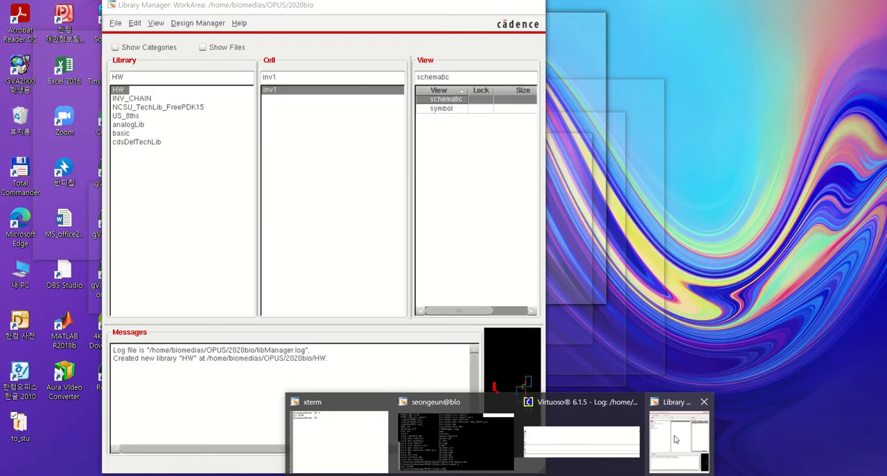
pyautogui.click(676, 439)
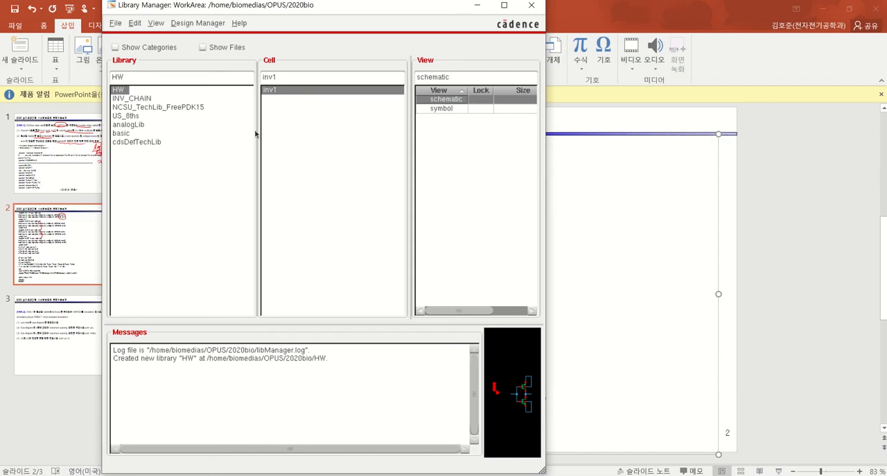
pyautogui.rightClick(272, 98)
pyautogui.click(280, 102)
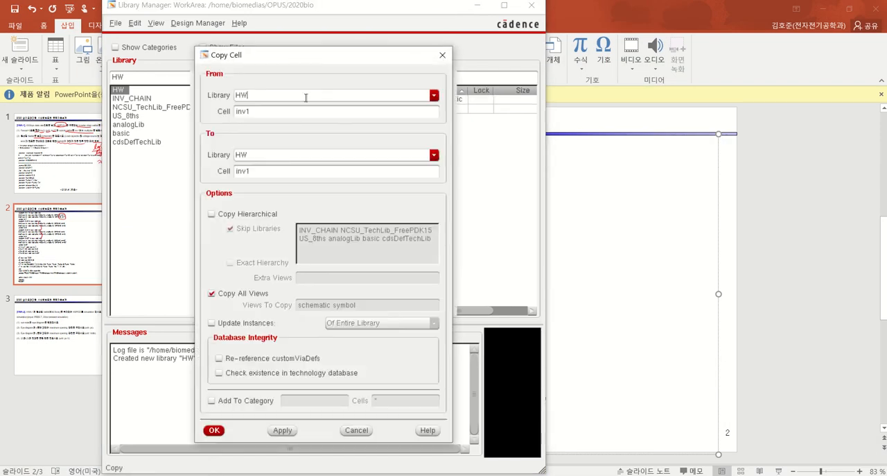
pyautogui.click(442, 55)
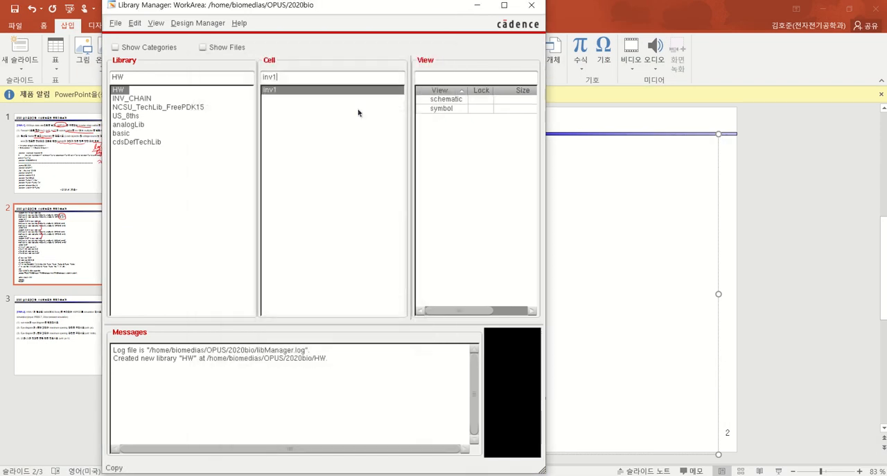
# Create a new schematic cell view for cell inv3 in the HW library and open it in a maximized window
pyautogui.click(115, 25)
pyautogui.moveTo(125, 36)
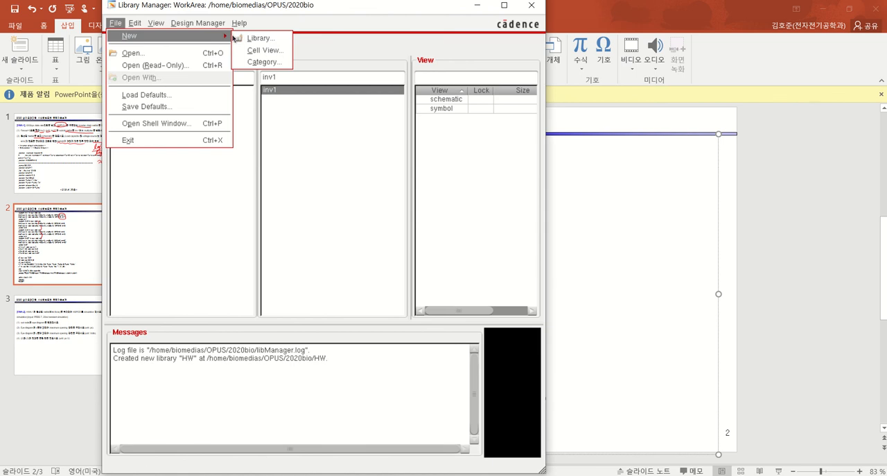
pyautogui.click(264, 50)
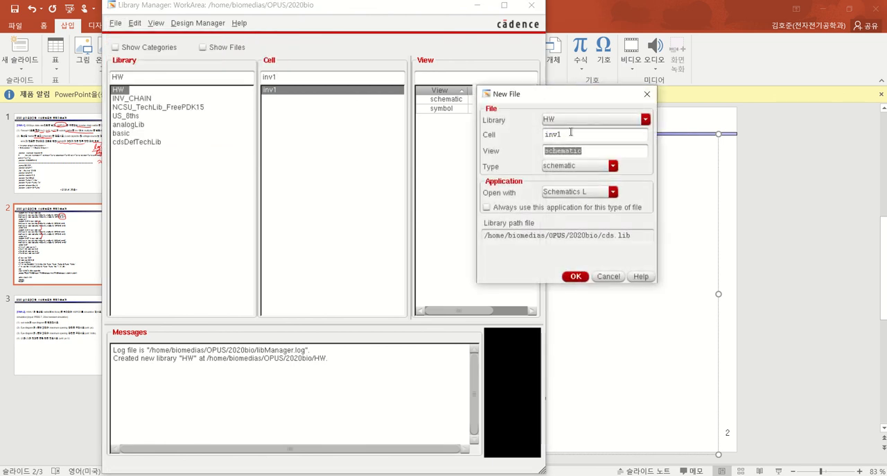
pyautogui.click(585, 134)
pyautogui.click(576, 276)
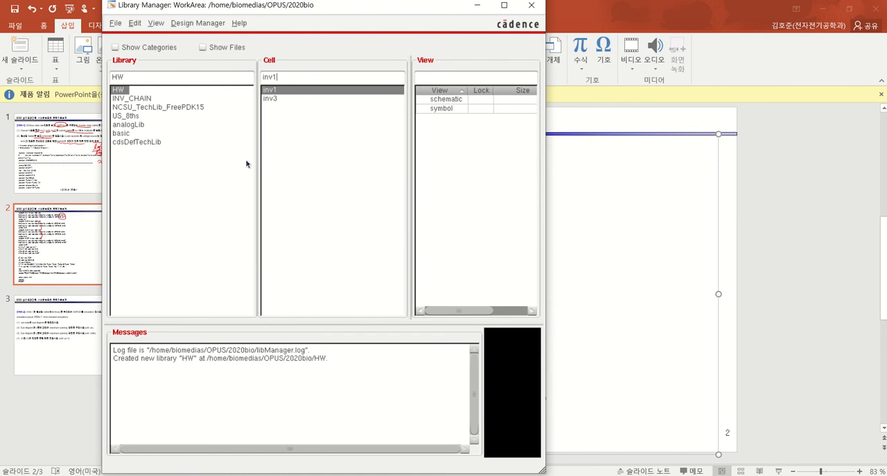
pyautogui.click(279, 101)
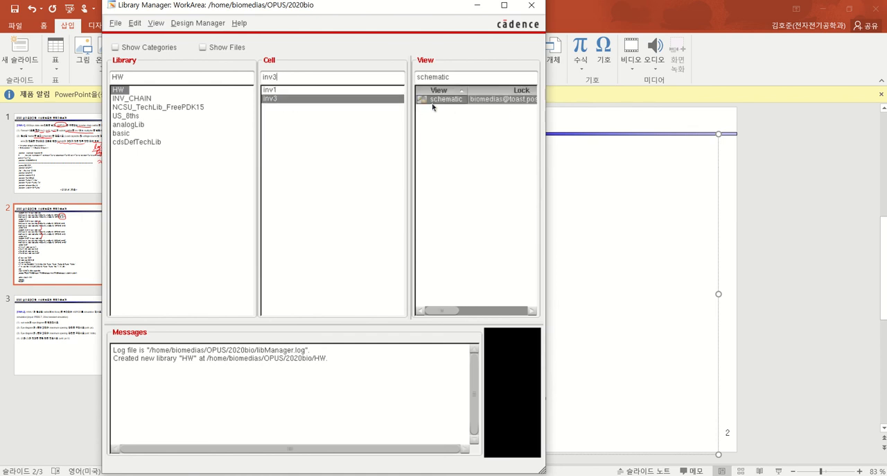
pyautogui.doubleClick(437, 100)
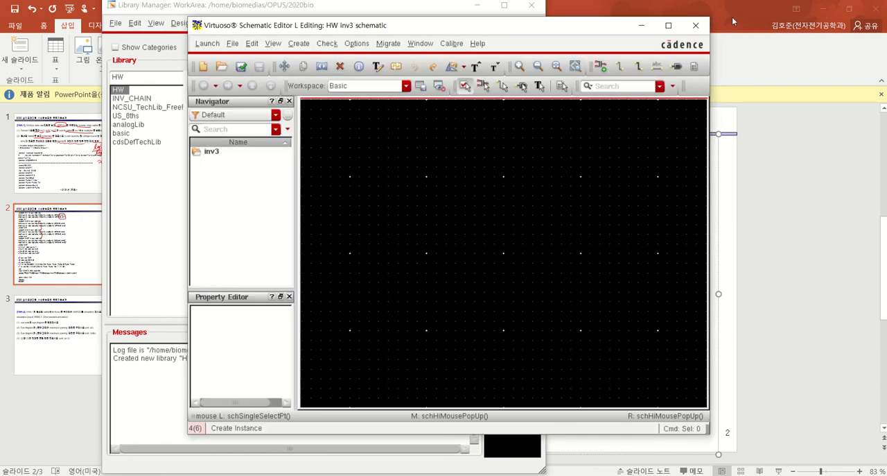
pyautogui.click(669, 26)
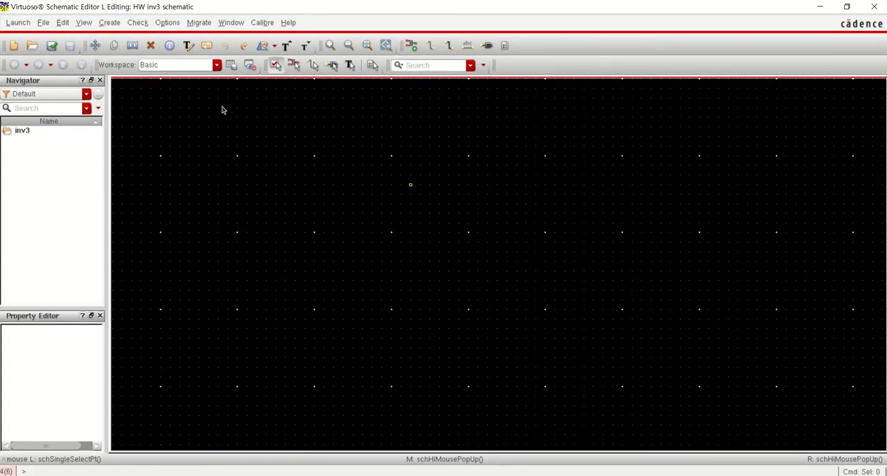
# Place one instance of the inv1 symbol from the HW library in the inv3 schematic
pyautogui.click(113, 23)
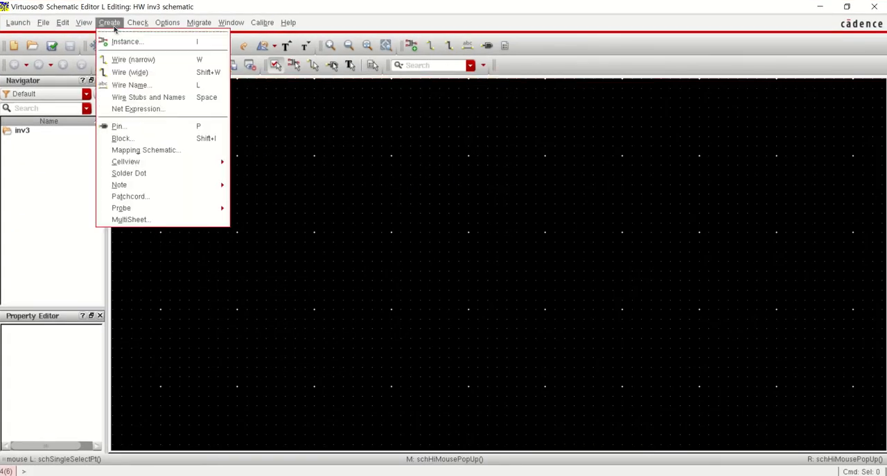
pyautogui.click(122, 43)
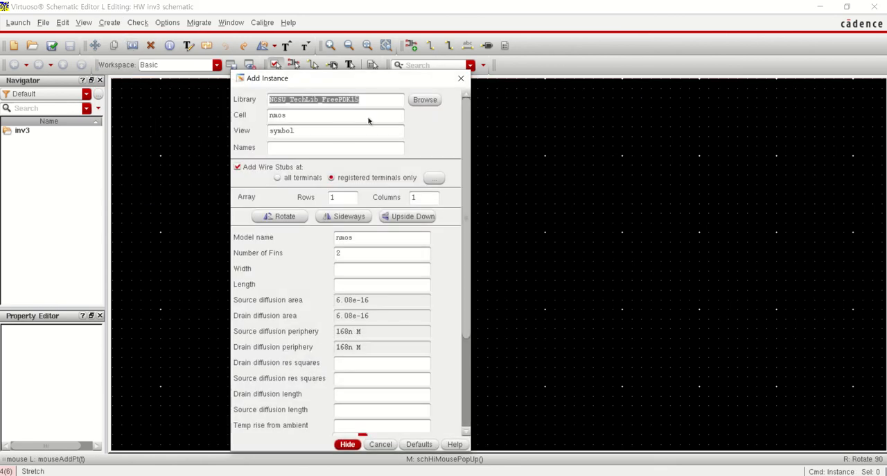
pyautogui.click(425, 100)
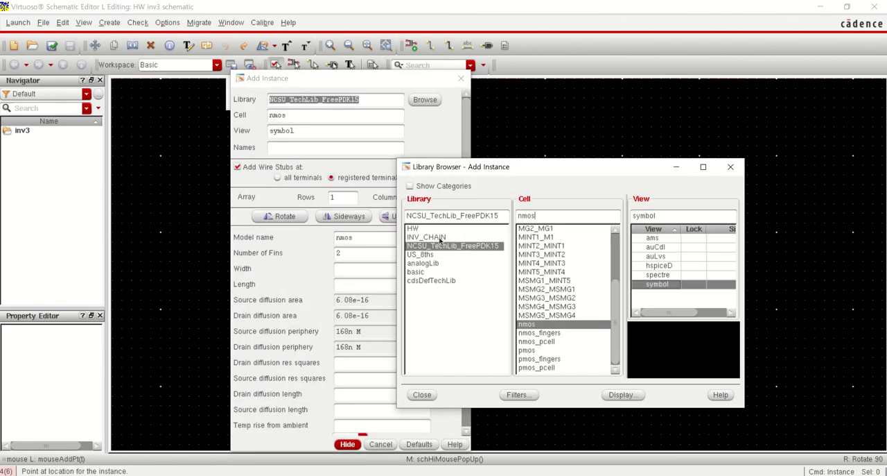
pyautogui.click(419, 229)
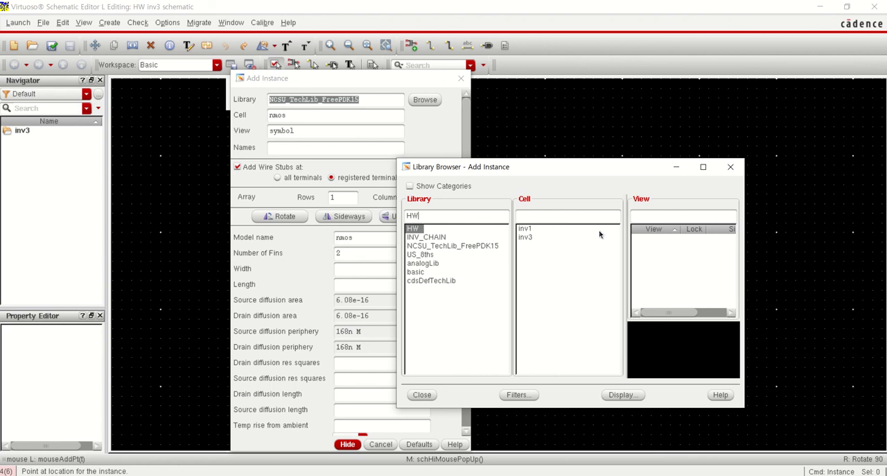
pyautogui.click(526, 228)
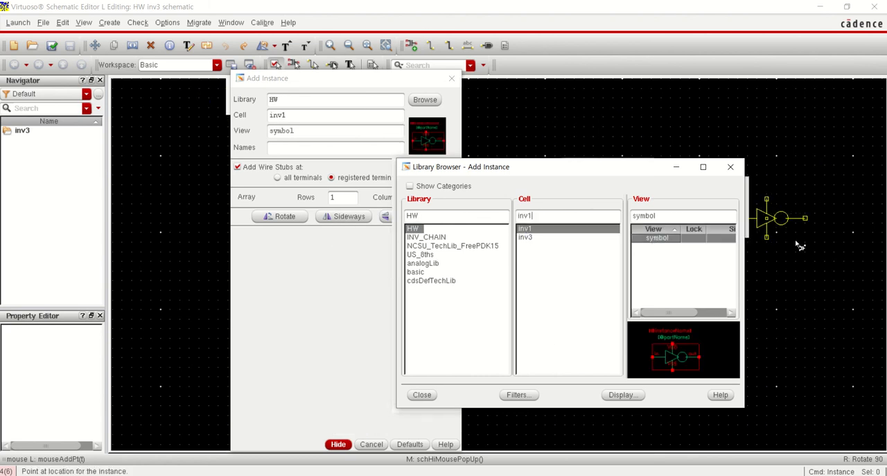
pyautogui.click(805, 208)
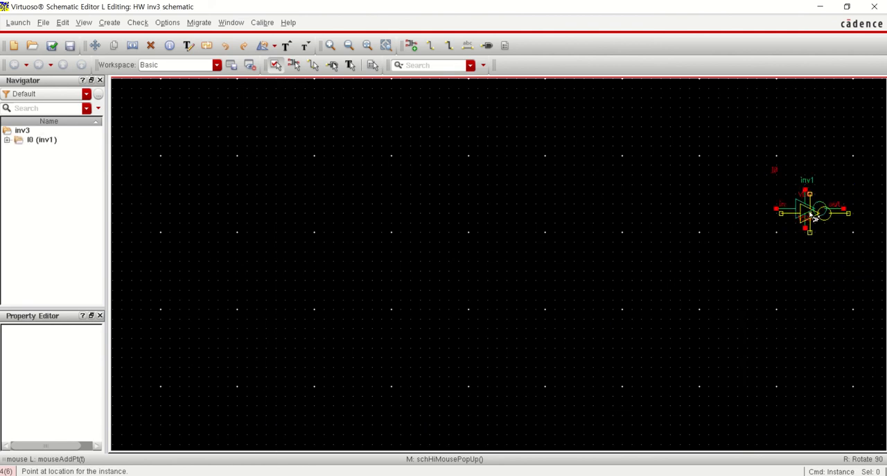
pyautogui.press('n')
pyautogui.press('Escape')
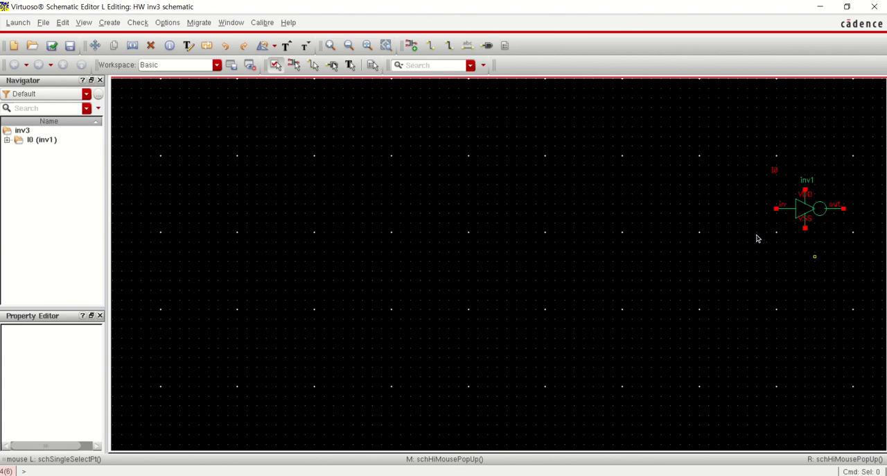
# Draw narrow wire stubs upward from the inv1 instance's VDD pin and downward from its VSS pin
pyautogui.press('f')
pyautogui.hotkey('shift', 'z')
pyautogui.hotkey('shift', 'z')
pyautogui.hotkey('shift', 'z')
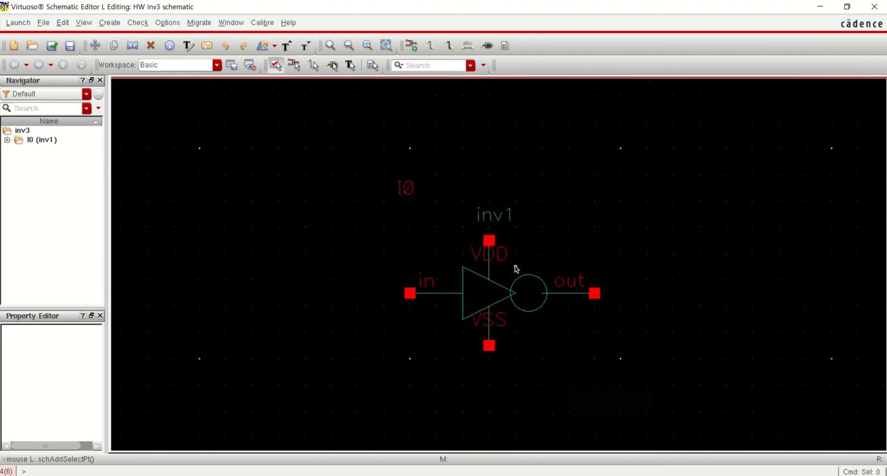
pyautogui.hotkey('shift', 'z')
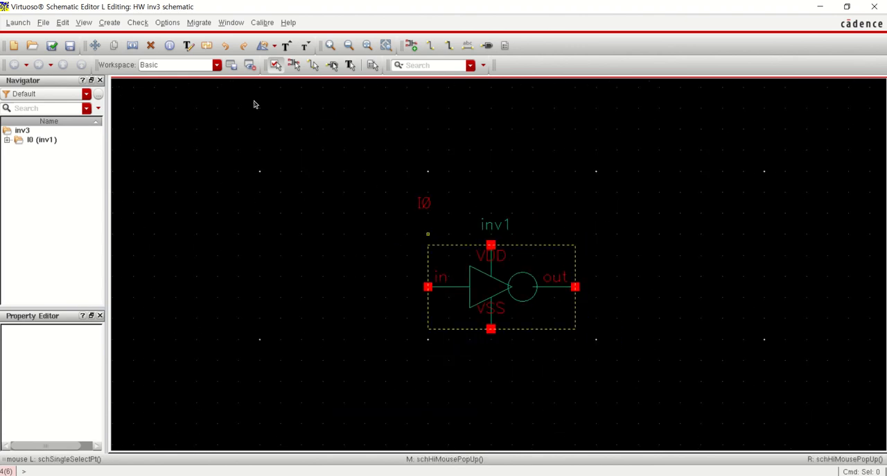
pyautogui.click(118, 25)
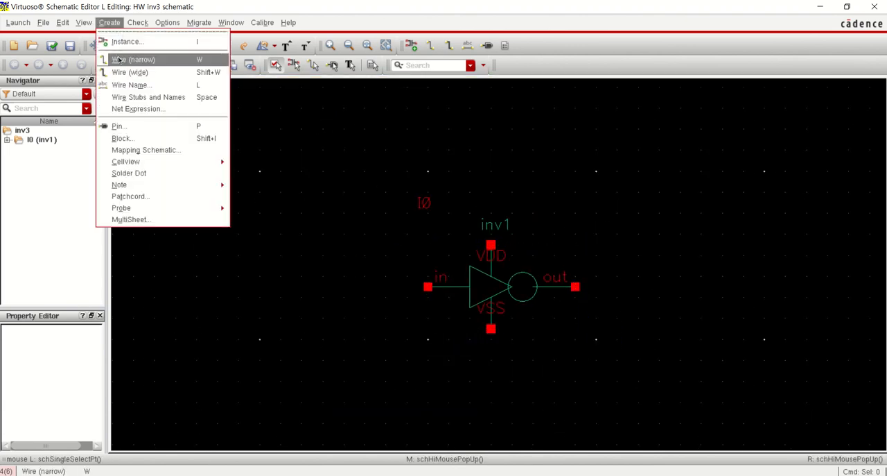
pyautogui.click(491, 244)
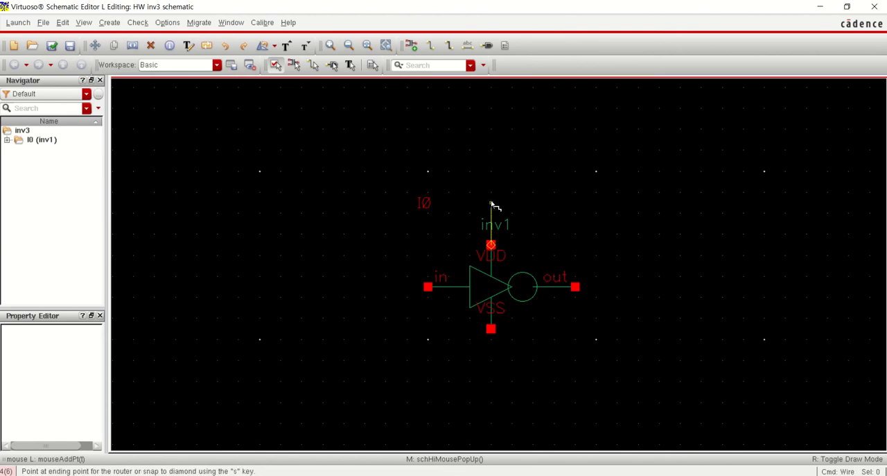
pyautogui.doubleClick(491, 203)
pyautogui.click(491, 328)
pyautogui.doubleClick(500, 370)
# Draw horizontal wire stubs outward from the inv1 instance's in and out pins
pyautogui.click(386, 287)
pyautogui.click(582, 288)
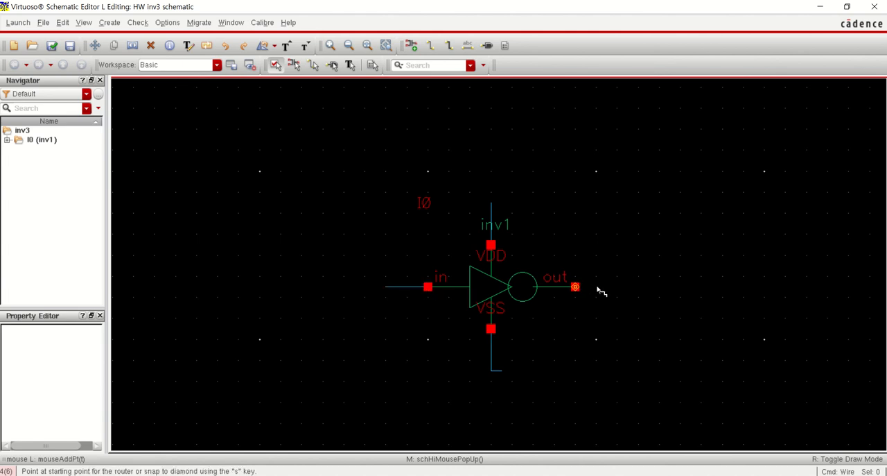
pyautogui.click(619, 288)
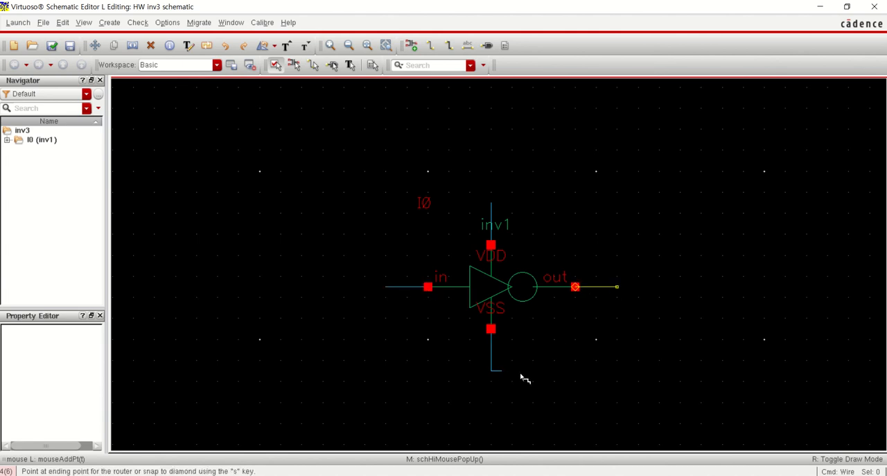
pyautogui.press('n')
pyautogui.press('Escape')
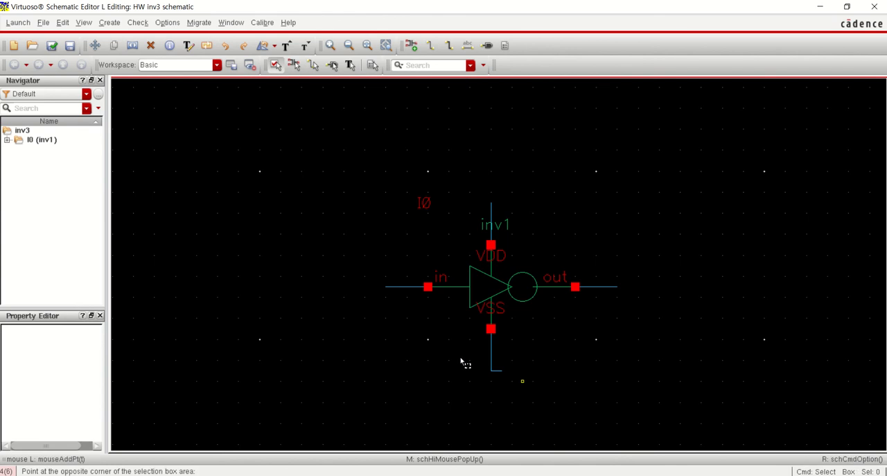
# Delete the short horizontal wire segment at the lower end of the VSS stub
pyautogui.moveTo(461, 360); pyautogui.dragTo(524, 382)
pyautogui.press('Delete')
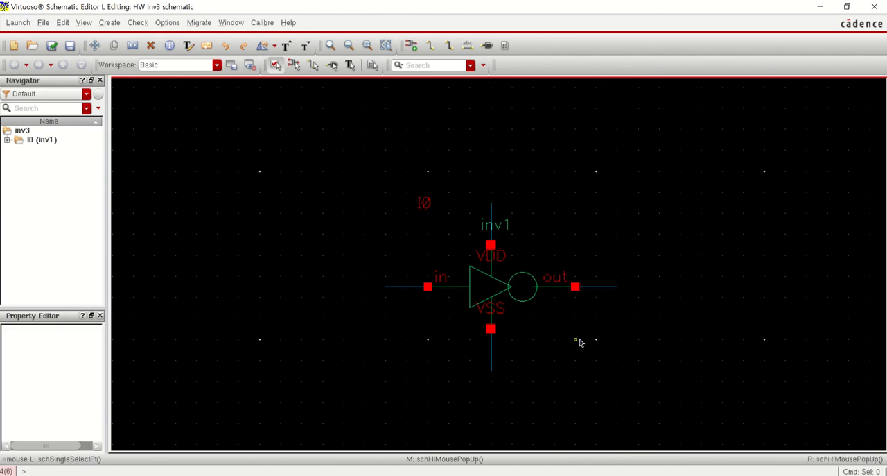
pyautogui.press('n')
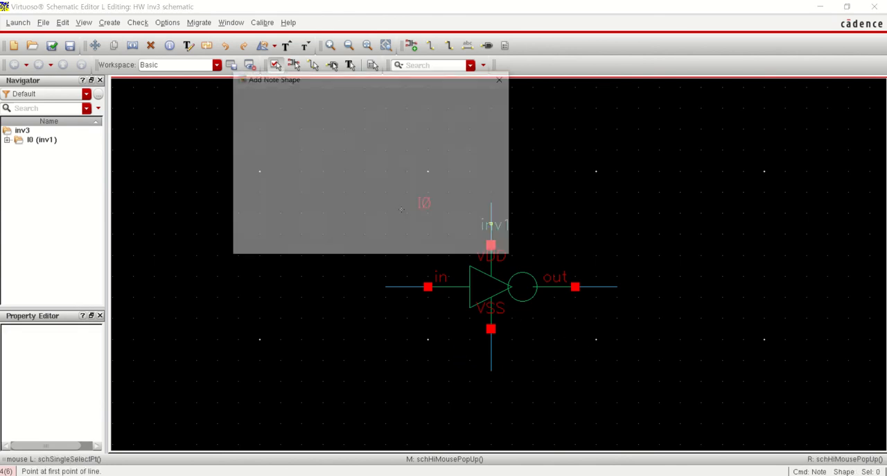
pyautogui.press('Escape')
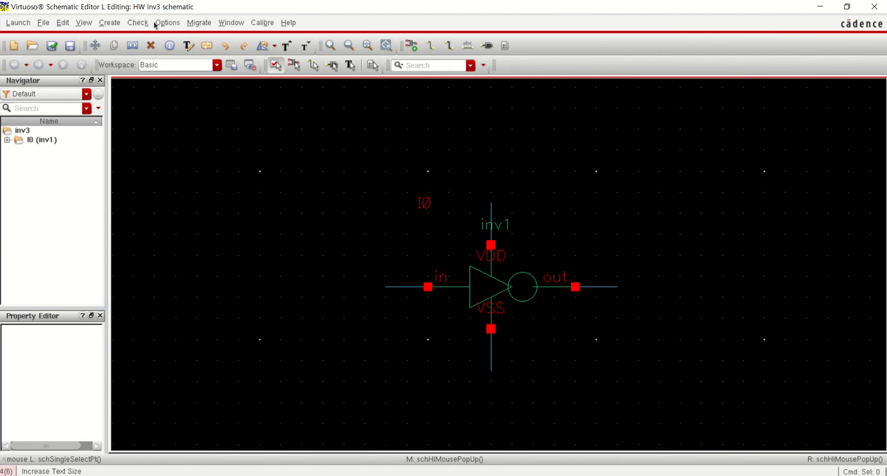
# Label the inv1 instance's wire stubs with the wire names VDD, VSS, in and out, with VDD and VSS rotated vertically
pyautogui.click(110, 23)
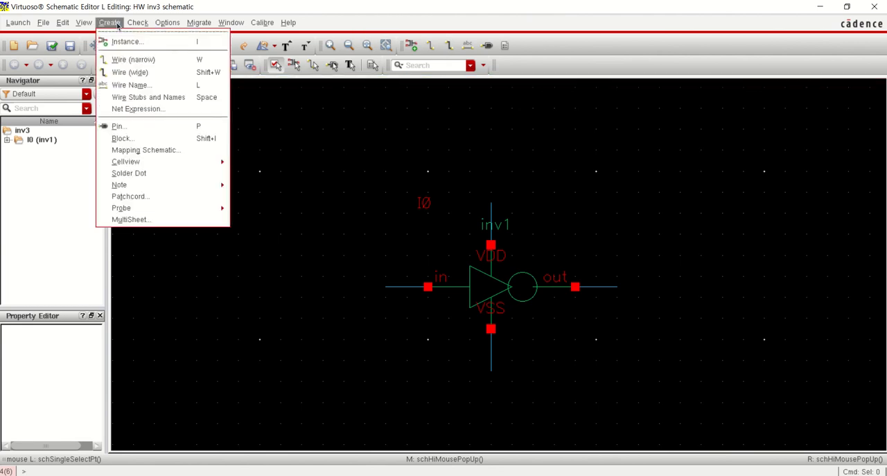
pyautogui.click(147, 85)
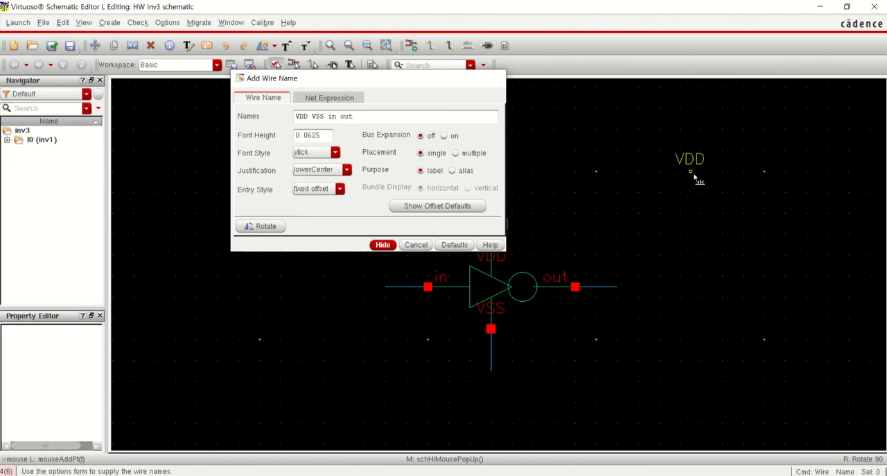
pyautogui.press('Return')
pyautogui.press('r')
pyautogui.click(492, 224)
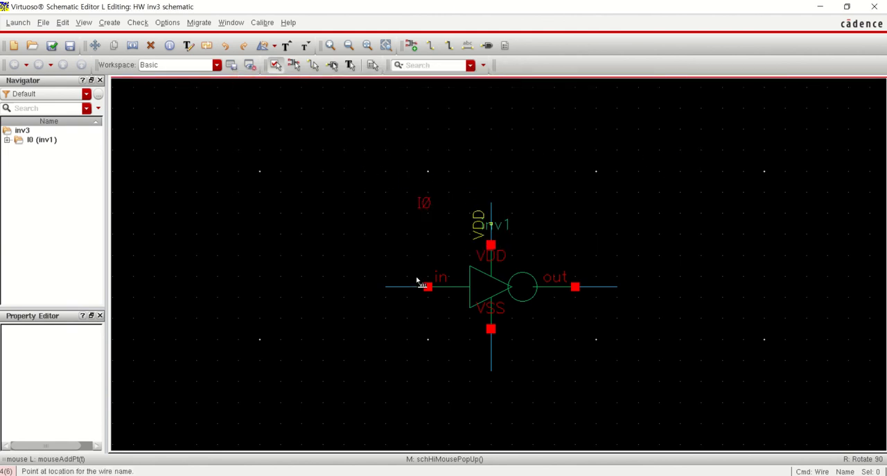
pyautogui.press('r')
pyautogui.press('r')
pyautogui.click(493, 356)
pyautogui.click(407, 286)
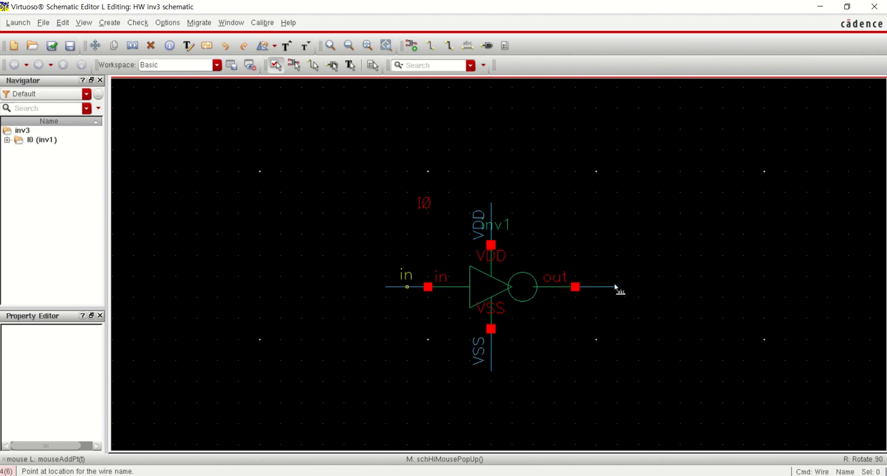
pyautogui.click(601, 289)
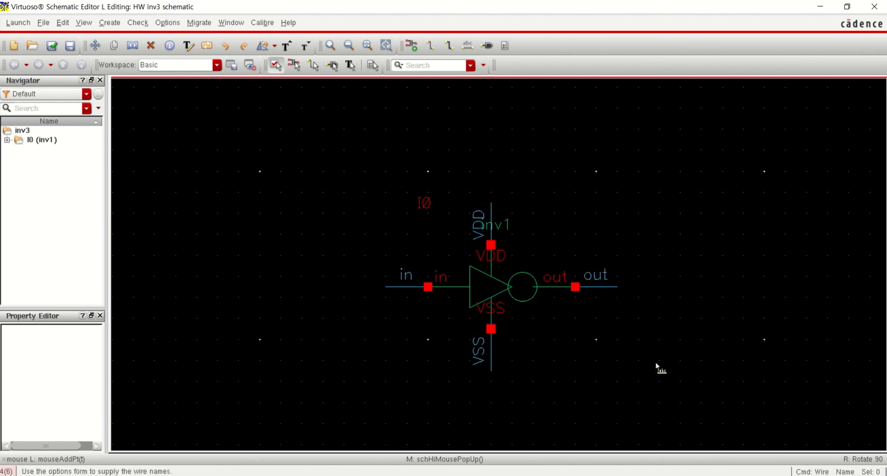
pyautogui.press('Escape')
# Copy the inv1 instance together with its labelled wire stubs and place the copy directly below the original
pyautogui.press('f')
pyautogui.hotkey('shift', 'z')
pyautogui.hotkey('shift', 'z')
pyautogui.hotkey('shift', 'z')
pyautogui.hotkey('shift', 'z')
pyautogui.hotkey('shift', 'z')
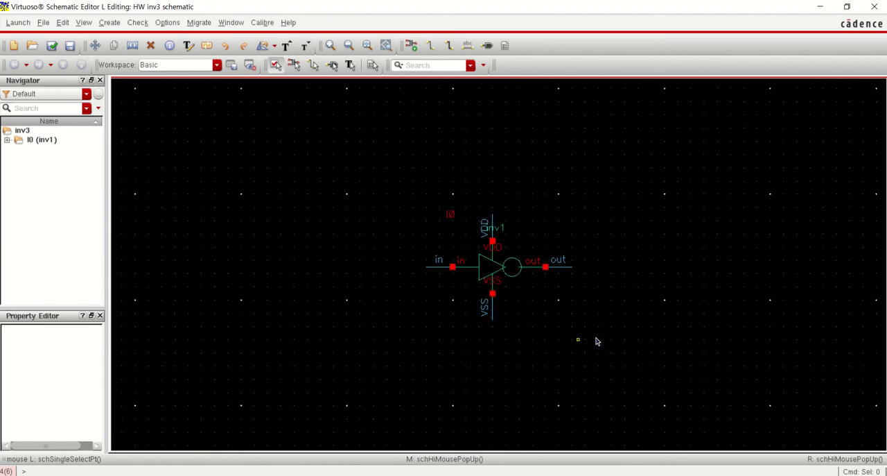
pyautogui.press('c')
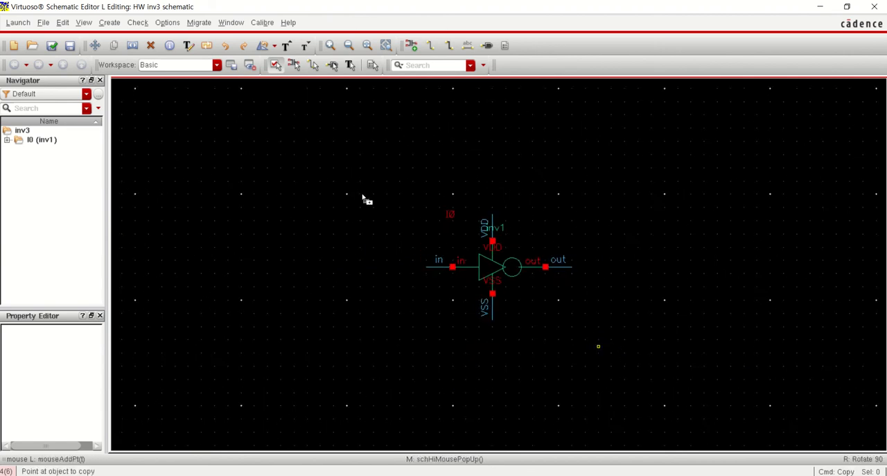
pyautogui.click(367, 198)
pyautogui.click(600, 348)
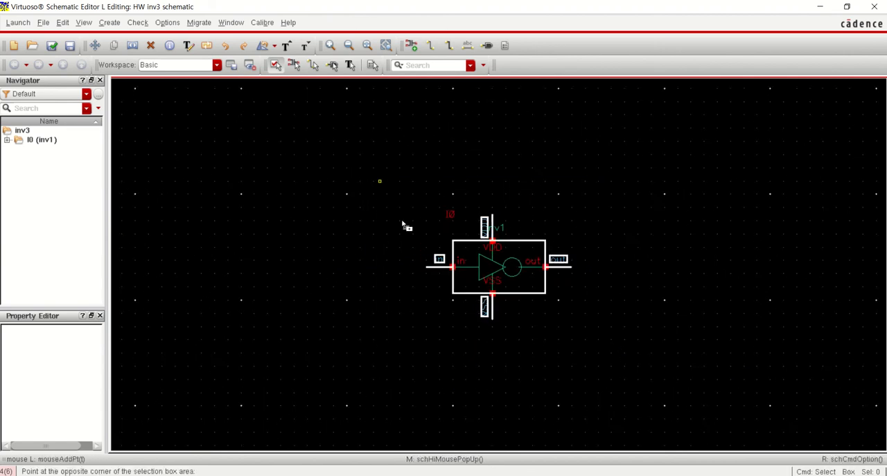
pyautogui.click(485, 287)
pyautogui.scroll(-1, 488, 294)
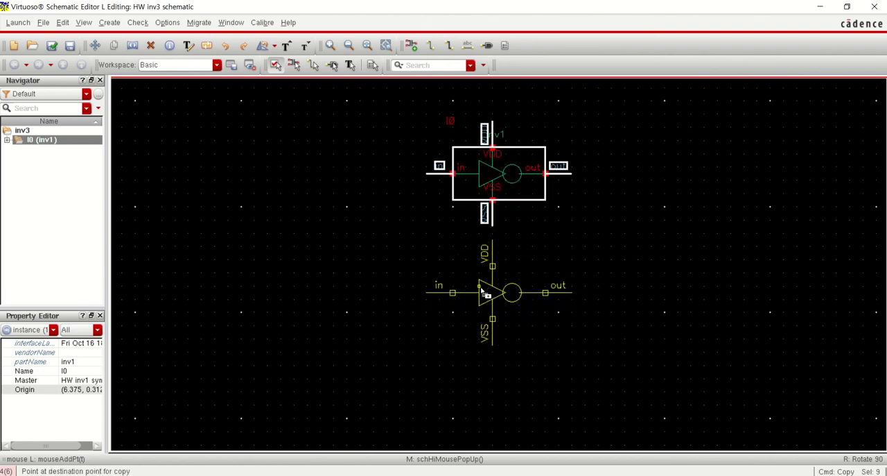
pyautogui.click(479, 291)
# Copy the second inverter with its labelled stubs and place it directly below as the third inverter
pyautogui.click(601, 323)
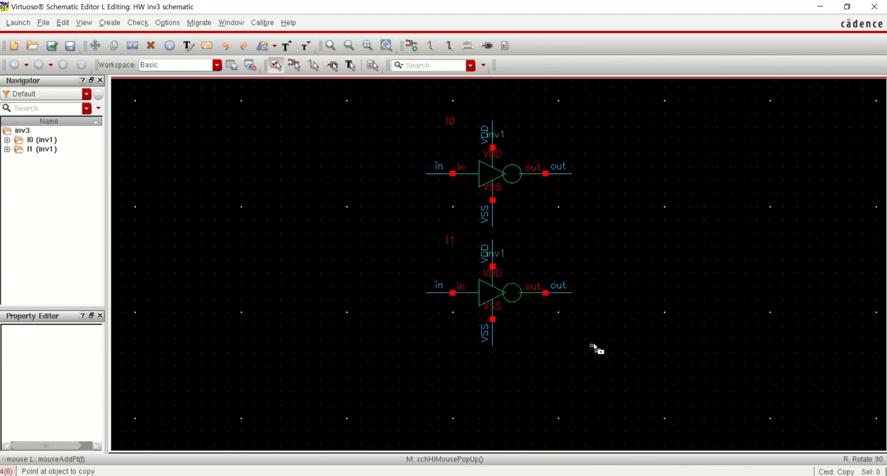
pyautogui.moveTo(610, 369); pyautogui.dragTo(402, 237)
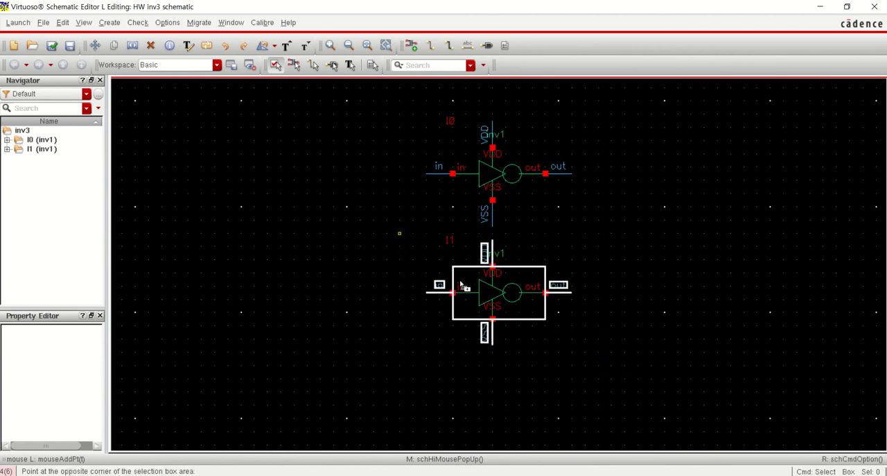
pyautogui.click(483, 405)
pyautogui.click(479, 409)
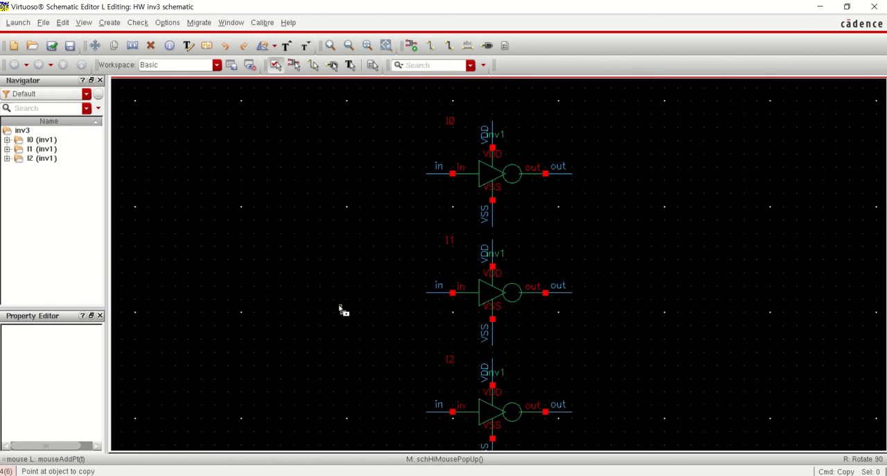
pyautogui.press('Escape')
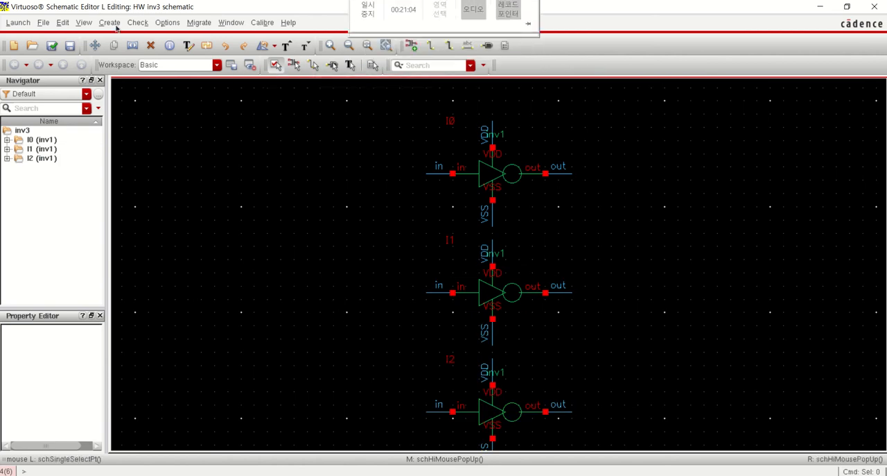
# Add input pins VDD, VSS, in and out in a vertical column beside the inverters, on their input side
pyautogui.click(113, 24)
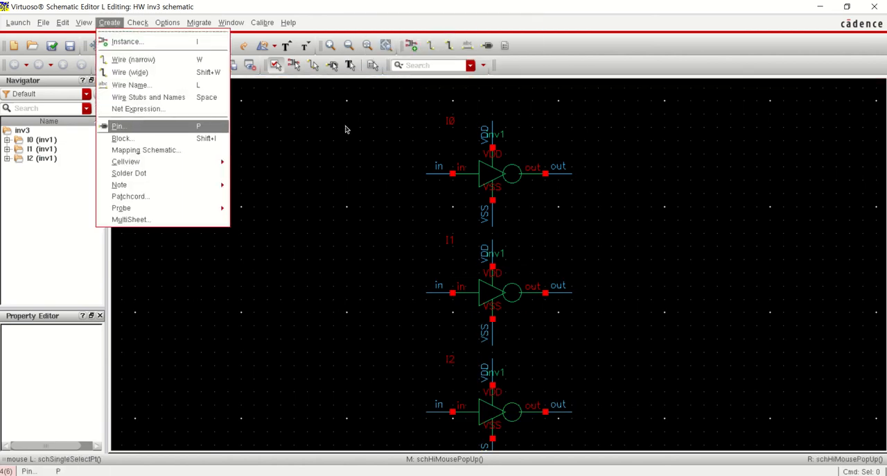
pyautogui.press('Return')
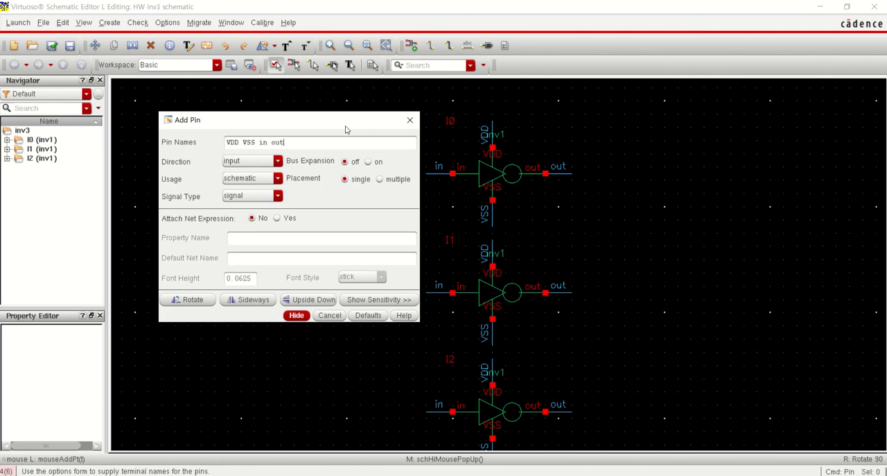
pyautogui.press('Return')
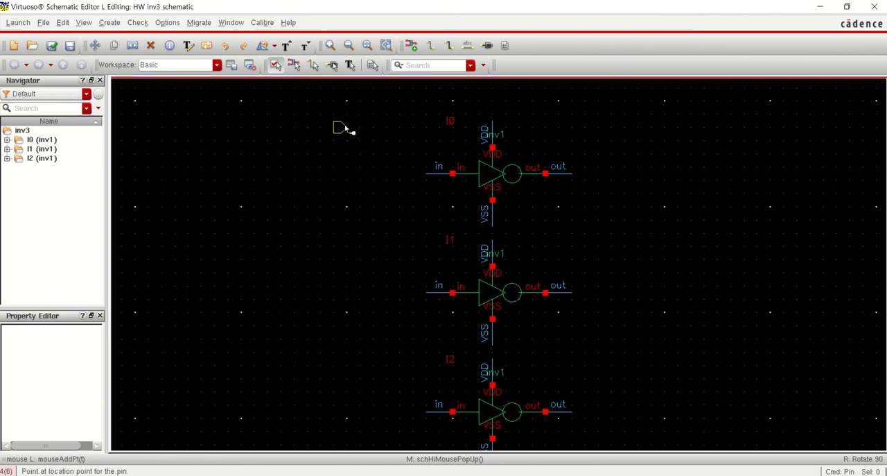
pyautogui.click(372, 162)
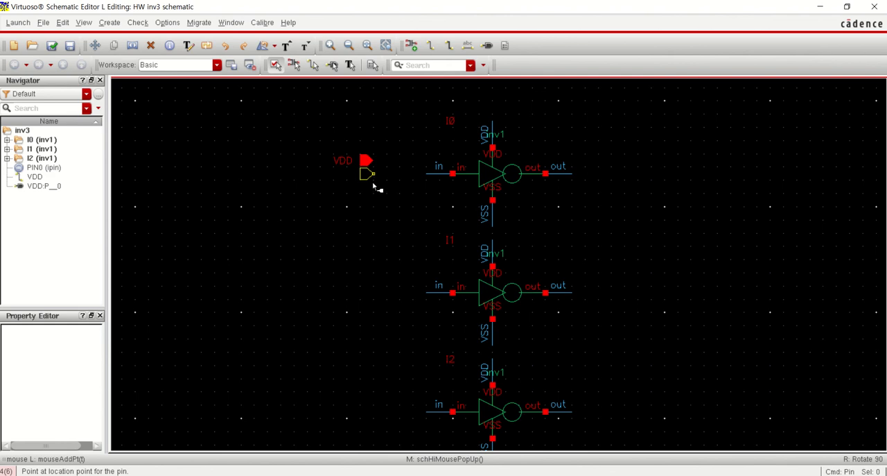
pyautogui.click(373, 186)
pyautogui.click(375, 199)
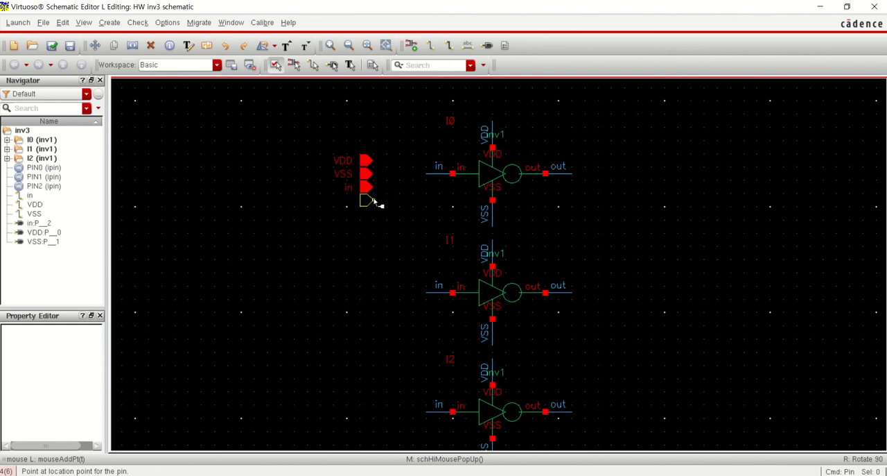
pyautogui.click(375, 212)
pyautogui.press('Escape')
# Change the direction of the out pin to output in its object properties
pyautogui.moveTo(386, 217); pyautogui.dragTo(331, 199)
pyautogui.press('q')
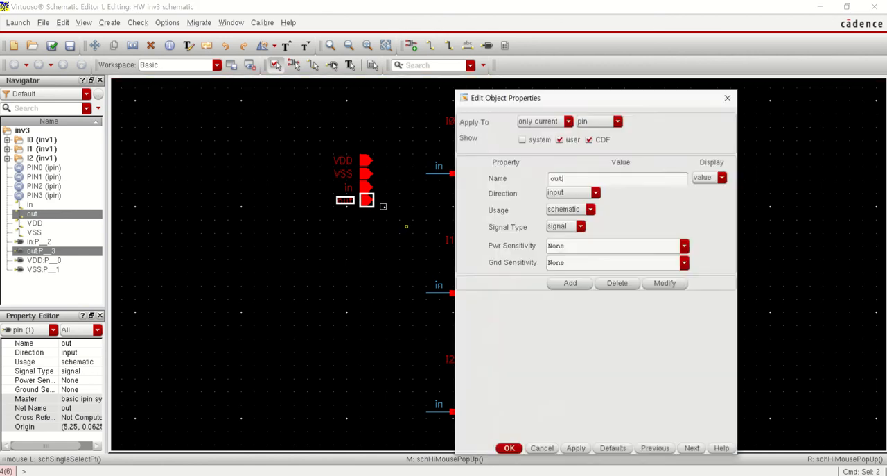
pyautogui.click(585, 192)
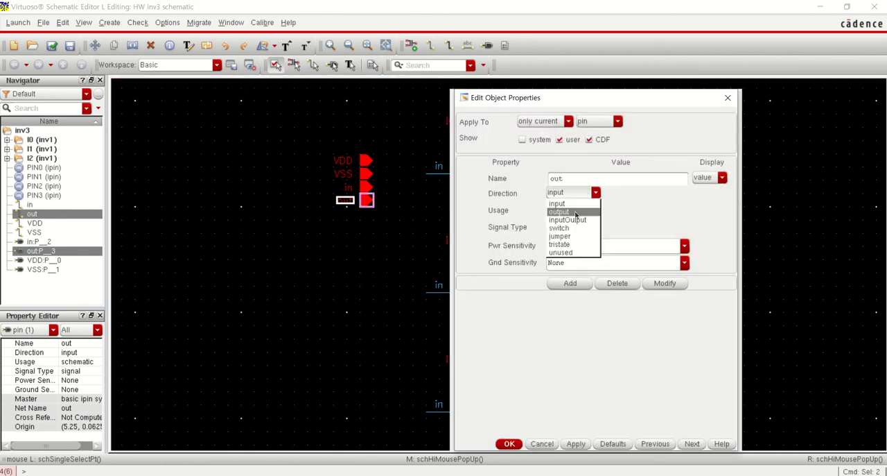
pyautogui.click(582, 208)
pyautogui.click(509, 444)
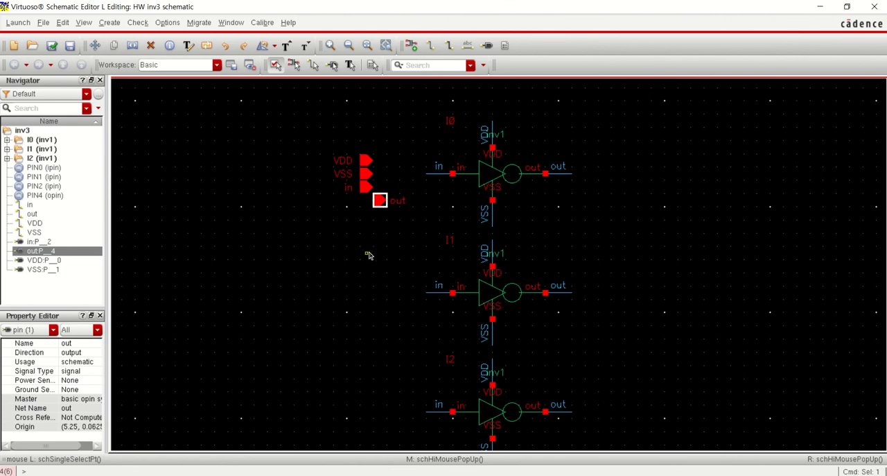
# Check and save the inv3 schematic and dismiss the Schematic Check message
pyautogui.click(52, 47)
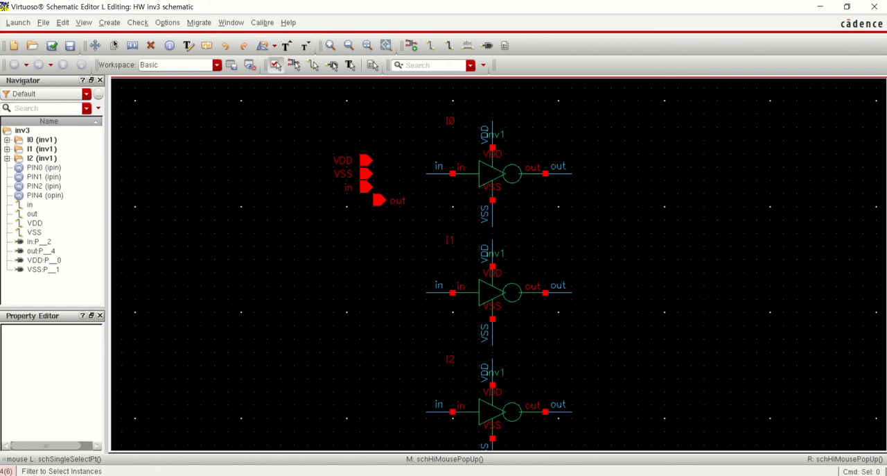
pyautogui.click(52, 45)
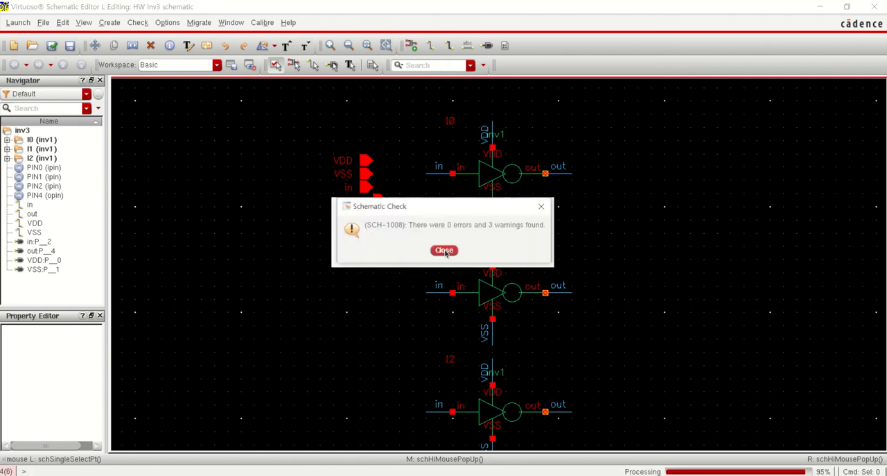
pyautogui.moveTo(443, 214); pyautogui.dragTo(314, 286)
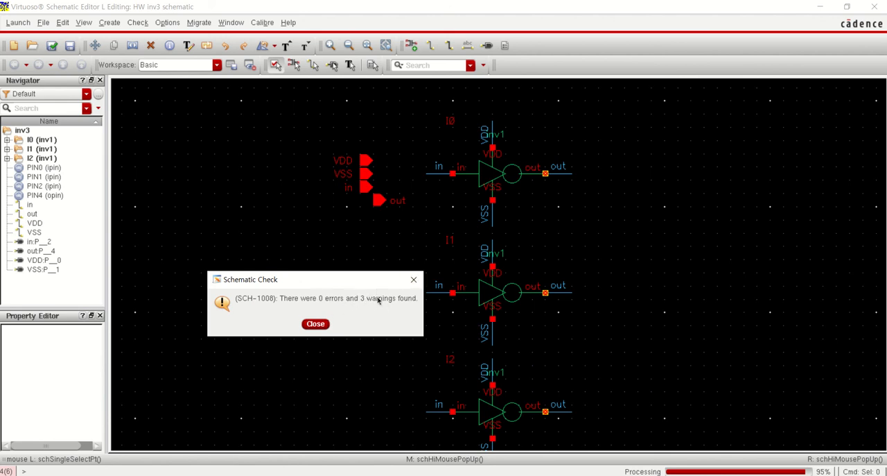
pyautogui.click(316, 324)
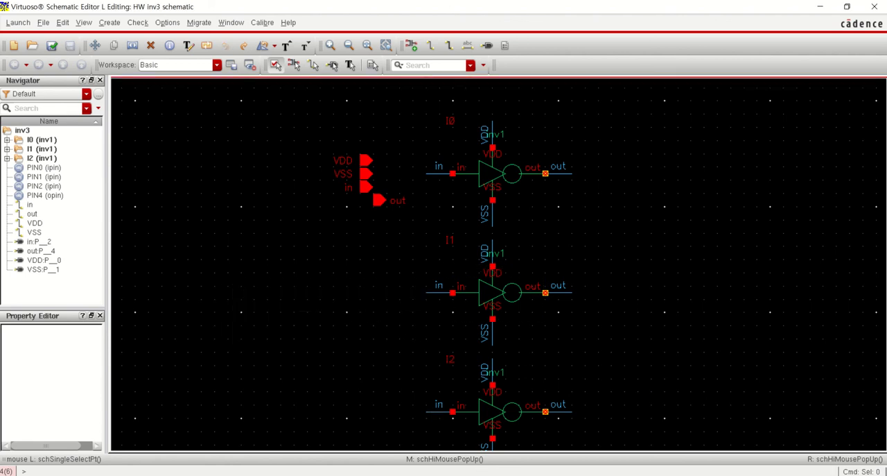
# Examine the messages from the inv3 schematic check in the CDS.log window, including the affected pin and instances
pyautogui.click(485, 454)
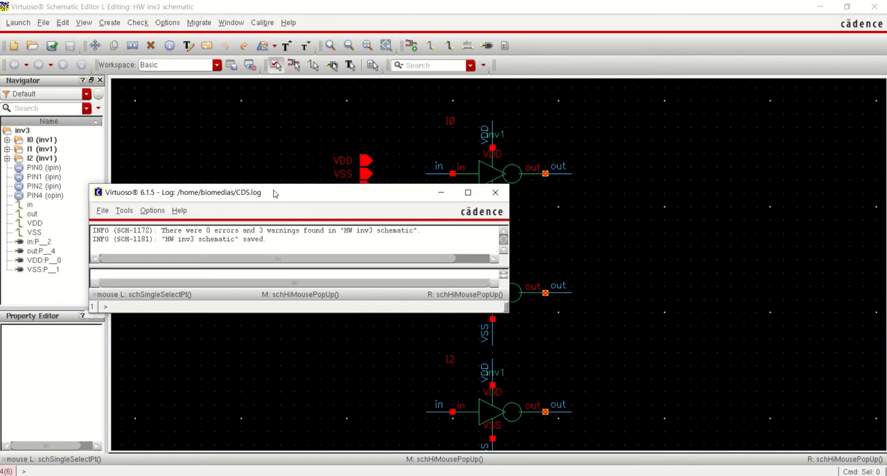
pyautogui.moveTo(274, 194); pyautogui.dragTo(388, 109)
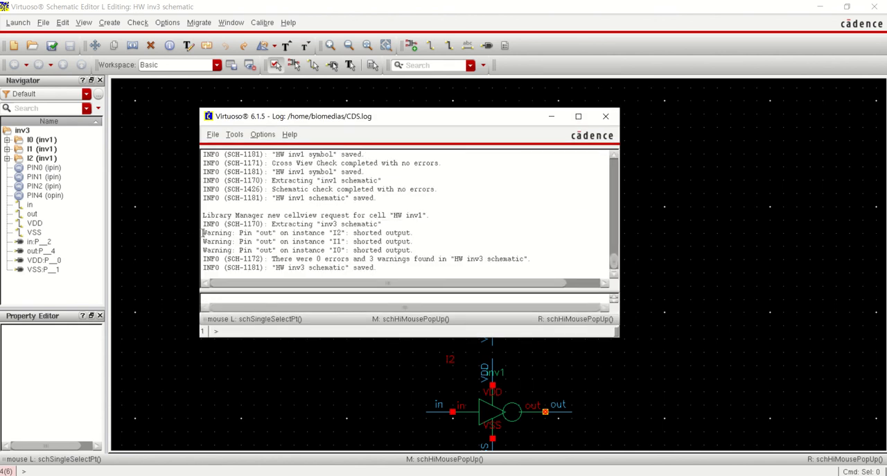
pyautogui.moveTo(233, 232); pyautogui.dragTo(365, 250)
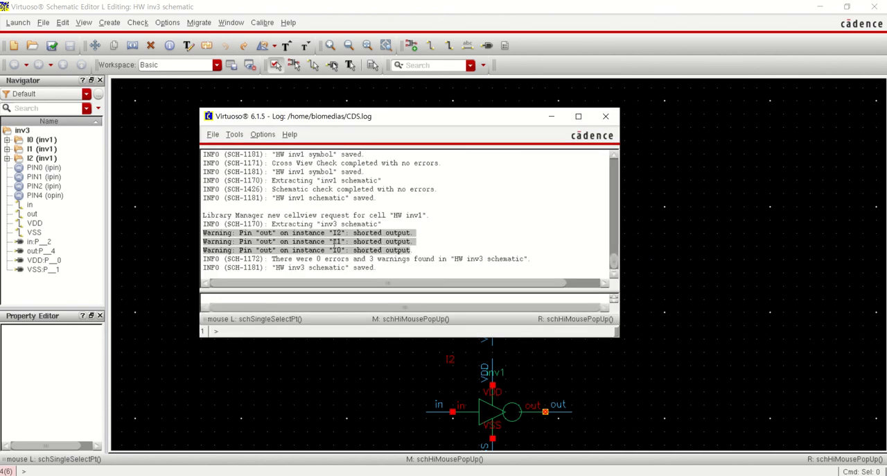
pyautogui.click(278, 237)
pyautogui.moveTo(264, 233); pyautogui.dragTo(273, 232)
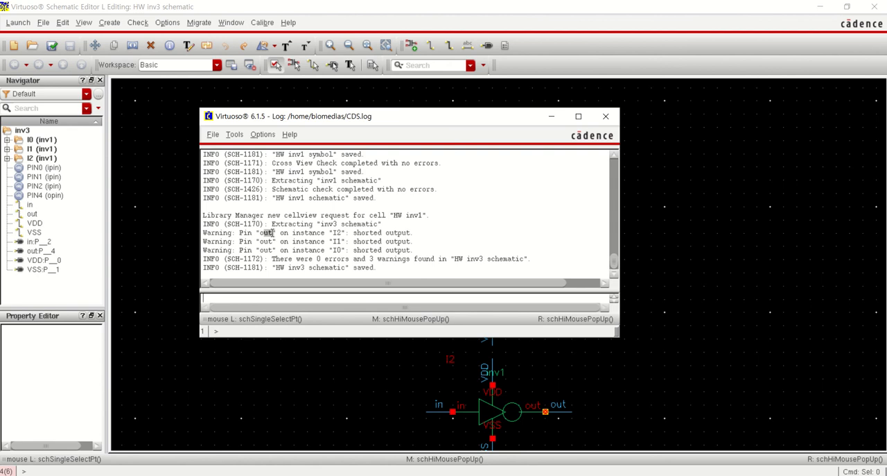
pyautogui.doubleClick(267, 250)
pyautogui.moveTo(359, 251); pyautogui.dragTo(404, 251)
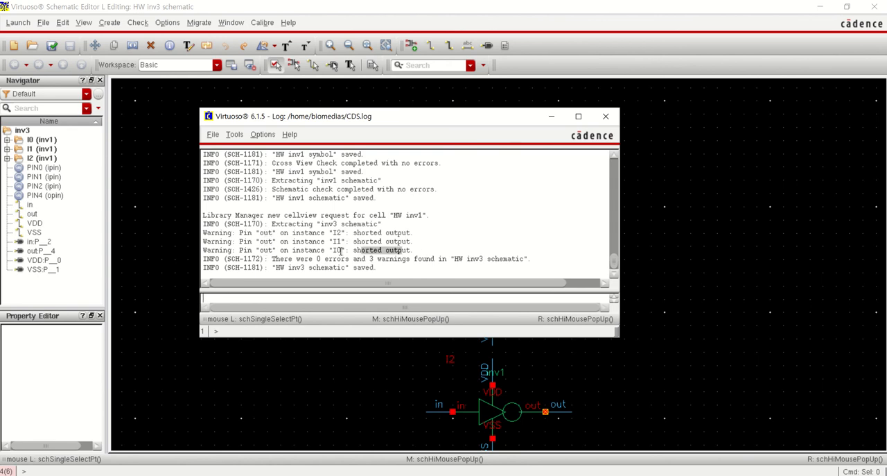
pyautogui.moveTo(340, 251); pyautogui.dragTo(334, 235)
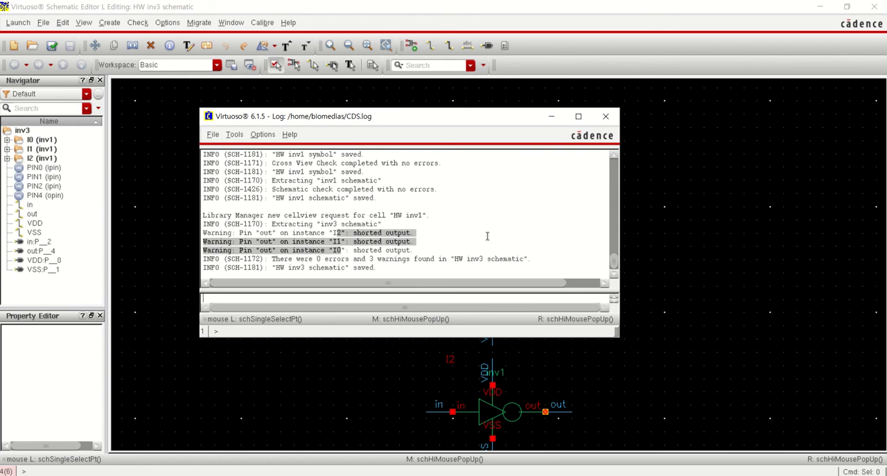
pyautogui.click(405, 254)
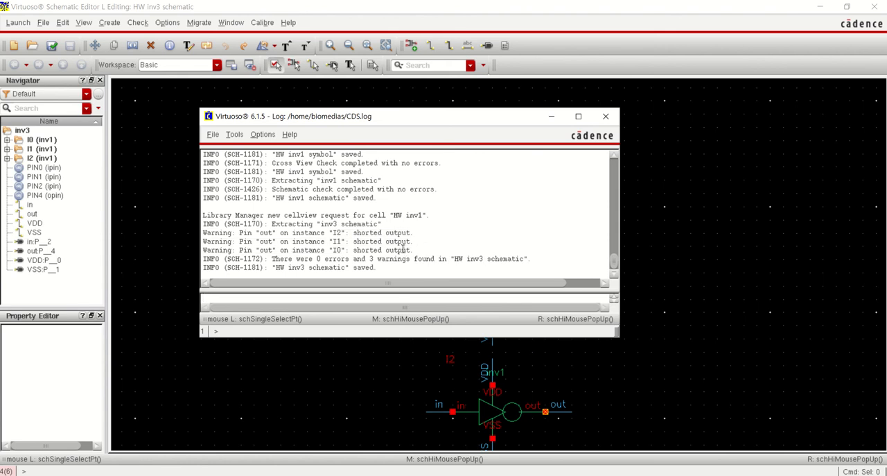
pyautogui.moveTo(404, 249); pyautogui.dragTo(549, 237)
pyautogui.click(771, 249)
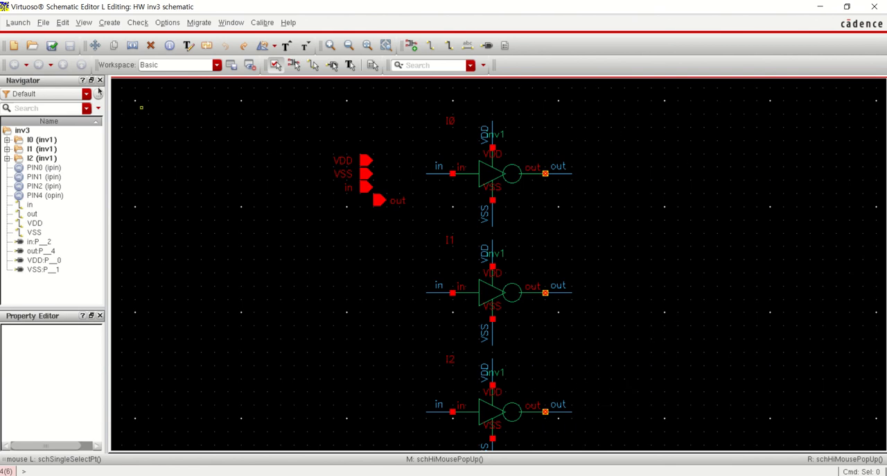
# Run check and save on the inv3 schematic once more and close the resulting message
pyautogui.click(51, 45)
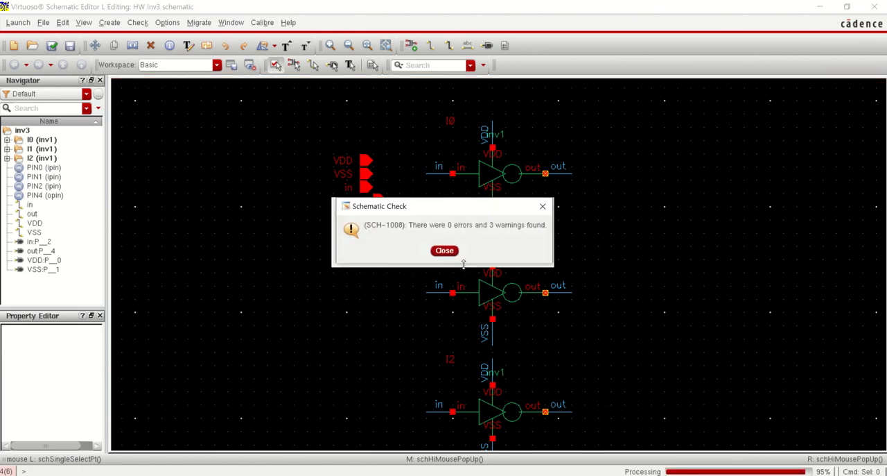
pyautogui.click(446, 251)
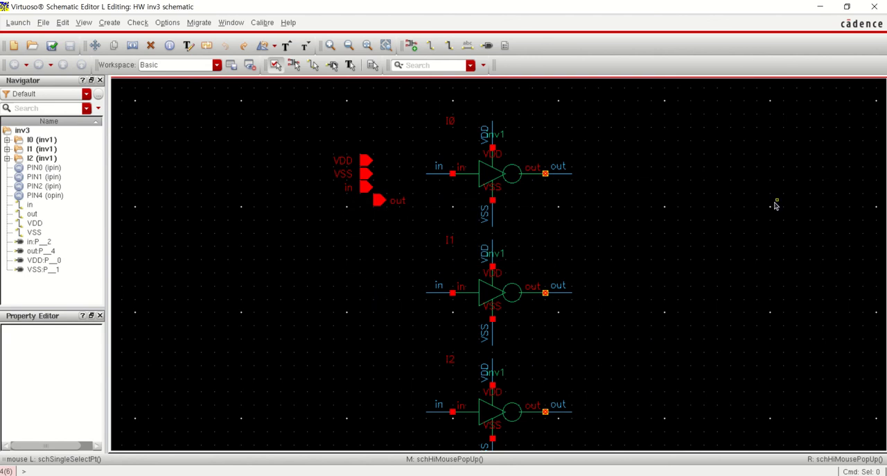
# Close the inv3 schematic and return to the Library Manager
pyautogui.press('f')
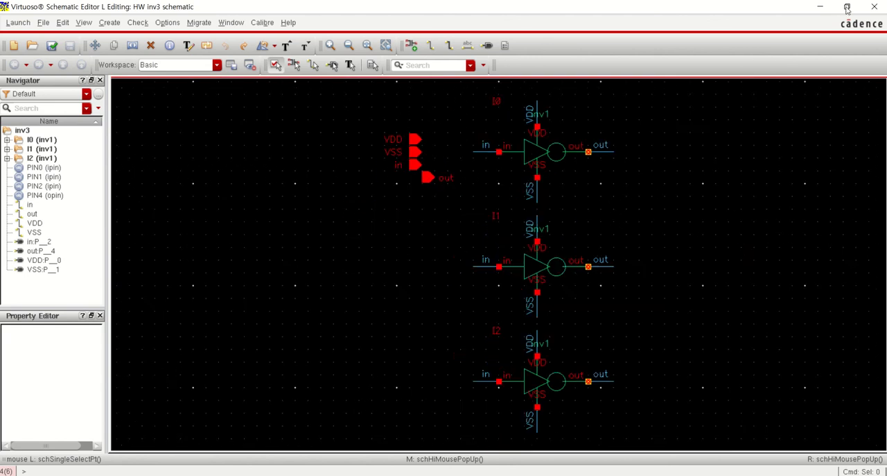
pyautogui.click(872, 7)
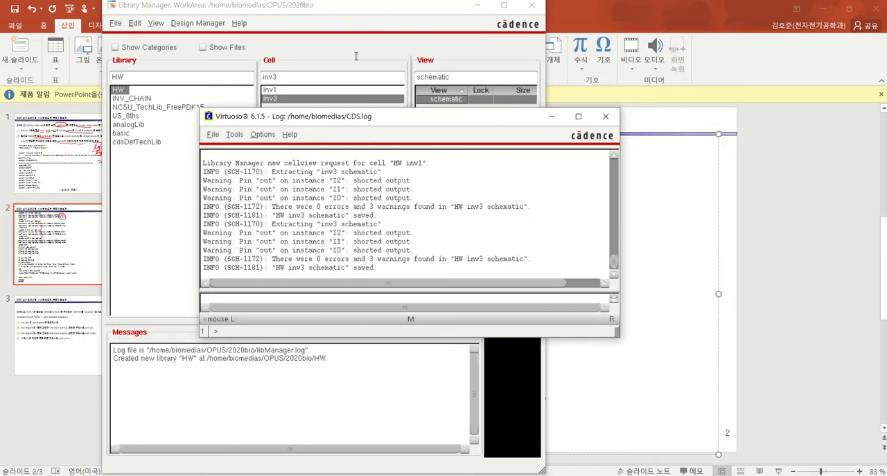
pyautogui.click(346, 40)
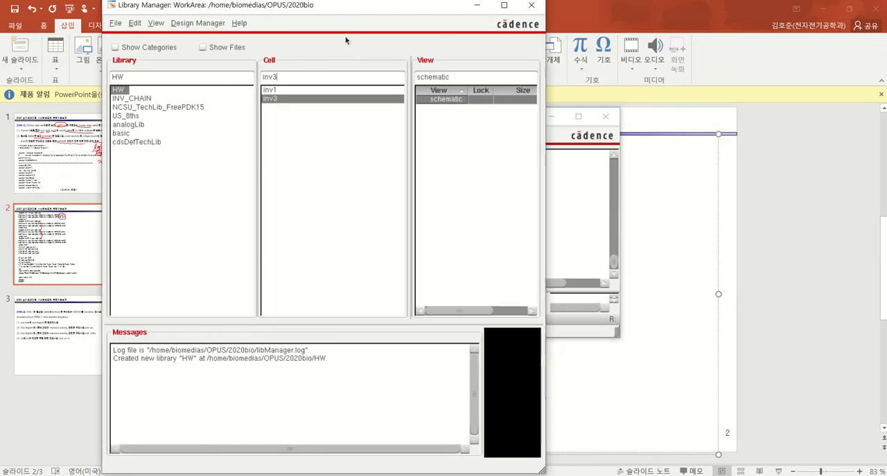
# Copy the symbol view of cell inv1 to cell inv3 within the HW library
pyautogui.click(276, 90)
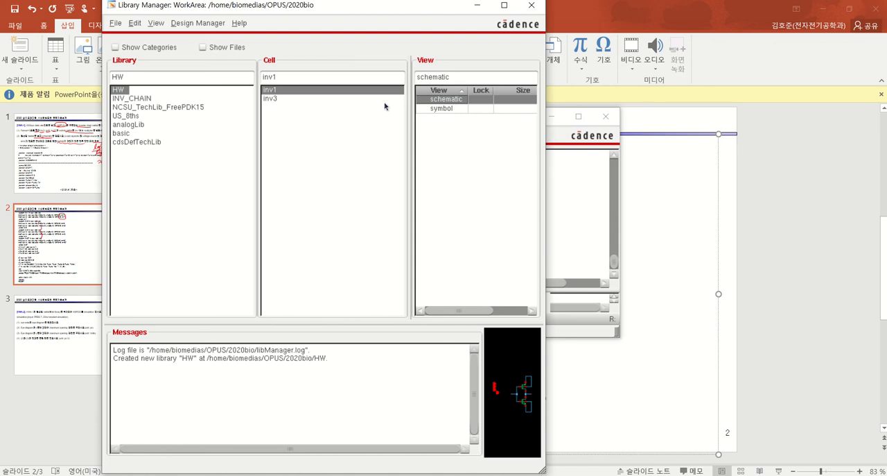
pyautogui.click(439, 109)
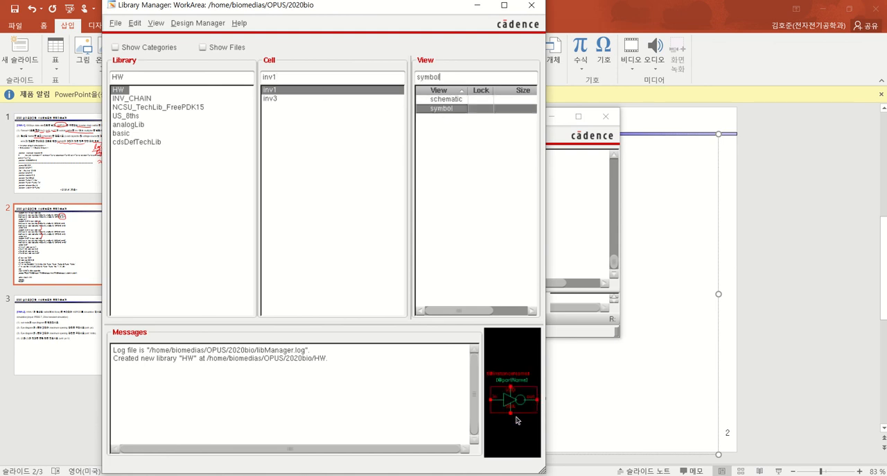
pyautogui.click(274, 98)
pyautogui.click(278, 92)
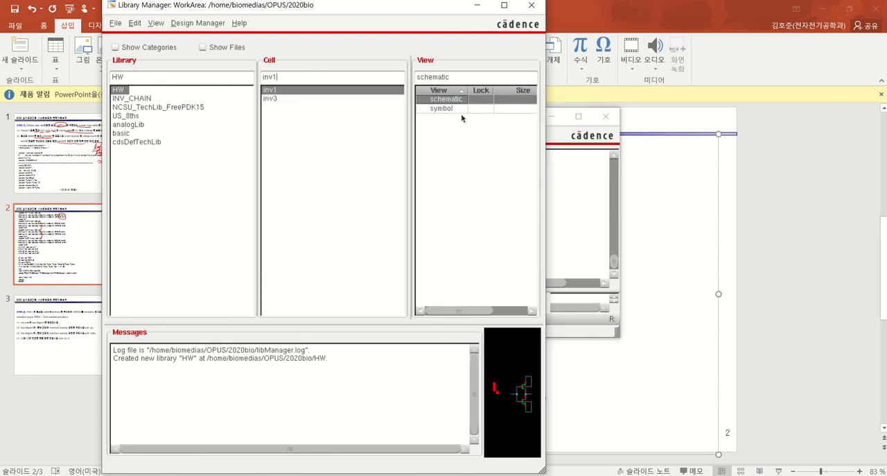
pyautogui.click(449, 109)
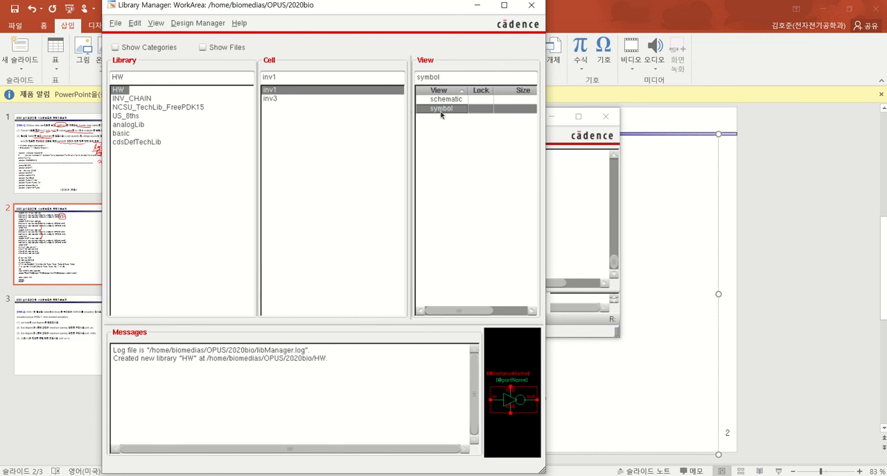
pyautogui.rightClick(441, 111)
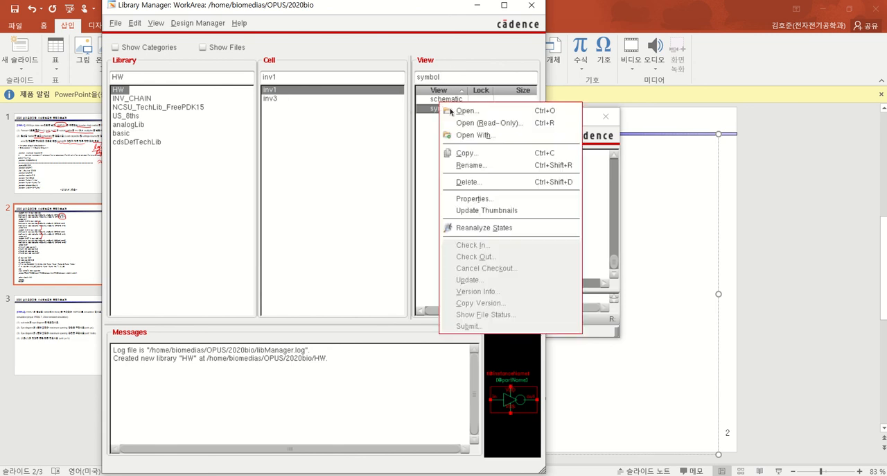
pyautogui.click(479, 154)
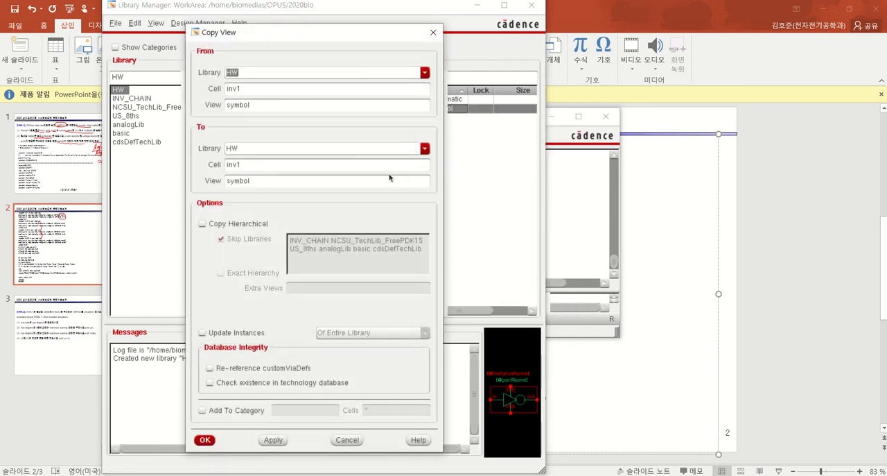
pyautogui.click(241, 88)
pyautogui.doubleClick(253, 105)
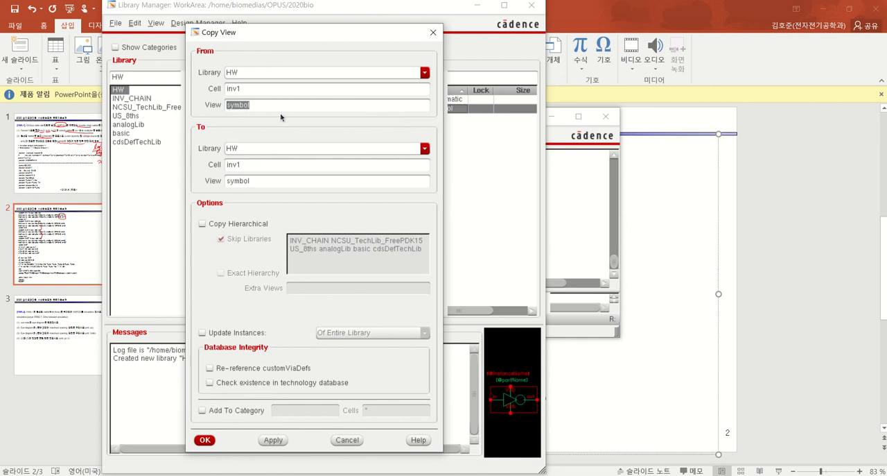
pyautogui.click(261, 179)
pyautogui.moveTo(244, 164); pyautogui.dragTo(202, 171)
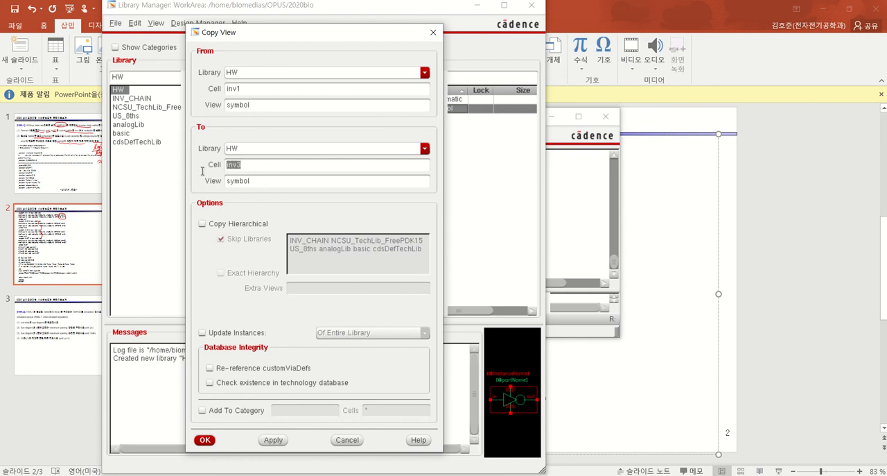
pyautogui.click(276, 180)
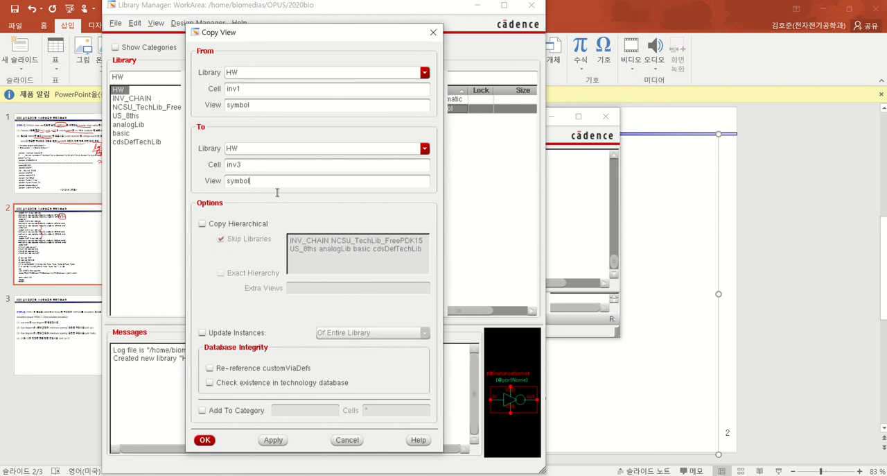
pyautogui.click(206, 440)
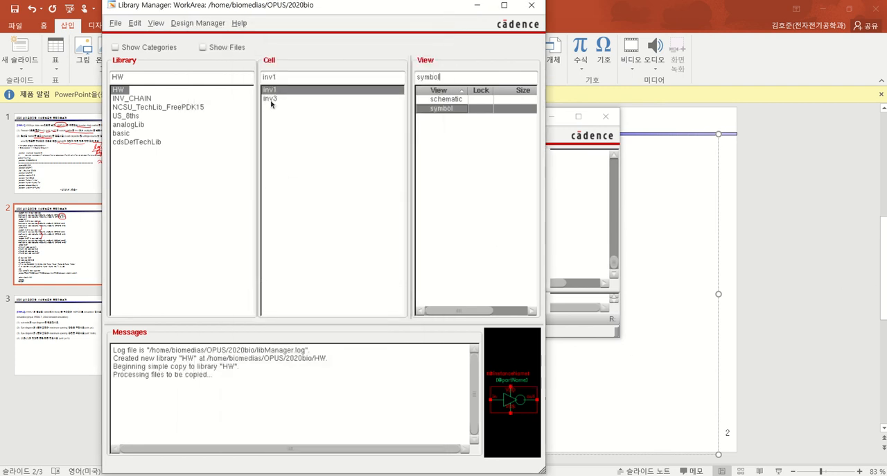
# Open the inv3 symbol to check its inverter shape and pins, and dismiss its window
pyautogui.click(271, 99)
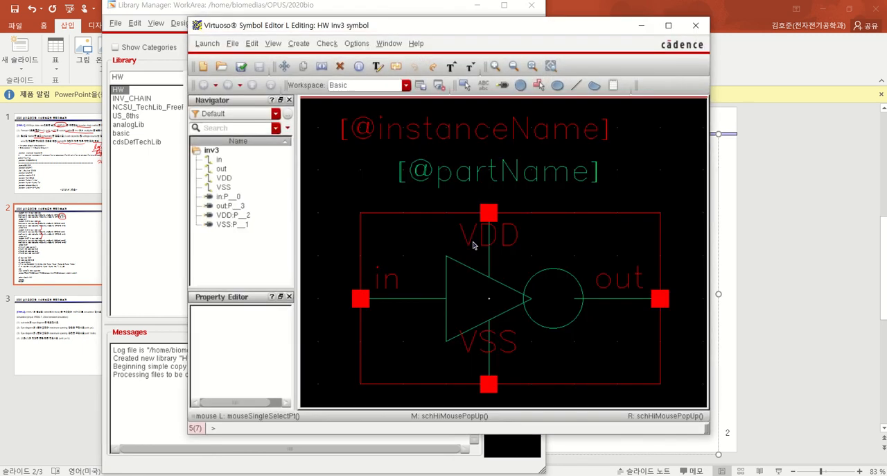
pyautogui.click(650, 25)
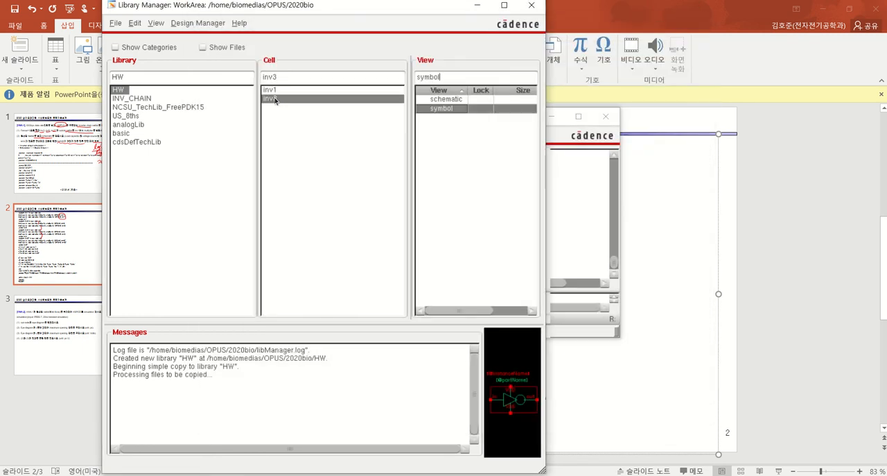
pyautogui.rightClick(274, 102)
pyautogui.click(271, 98)
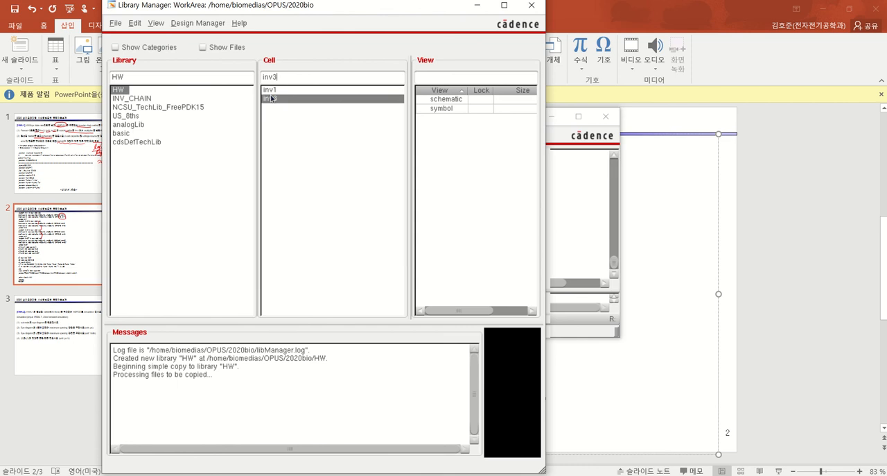
pyautogui.click(278, 91)
pyautogui.click(273, 98)
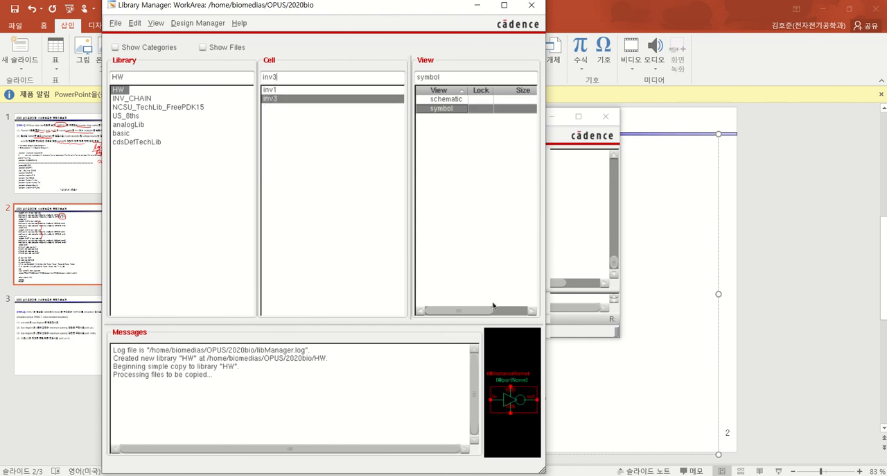
# Switch to the HWA slides in PowerPoint and review the inv3, inv9 and inv27 subcircuit definitions
pyautogui.click(682, 396)
pyautogui.moveTo(334, 206); pyautogui.dragTo(289, 183)
pyautogui.moveTo(331, 242); pyautogui.dragTo(294, 223)
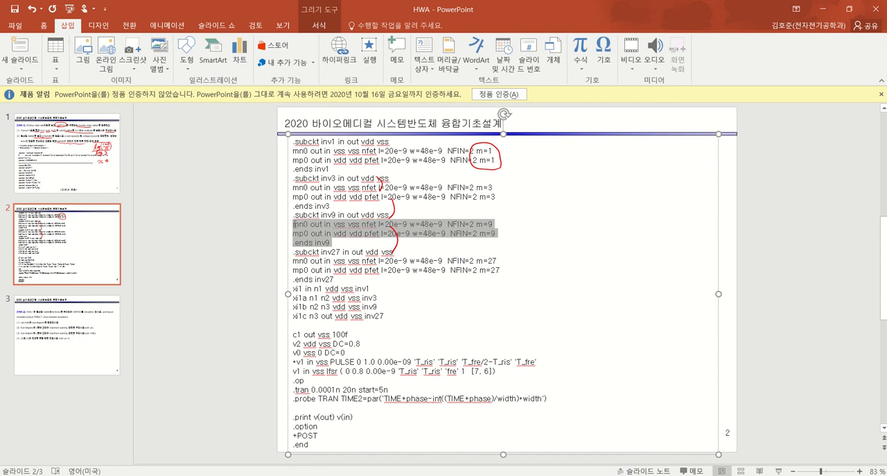
pyautogui.moveTo(345, 275); pyautogui.dragTo(288, 251)
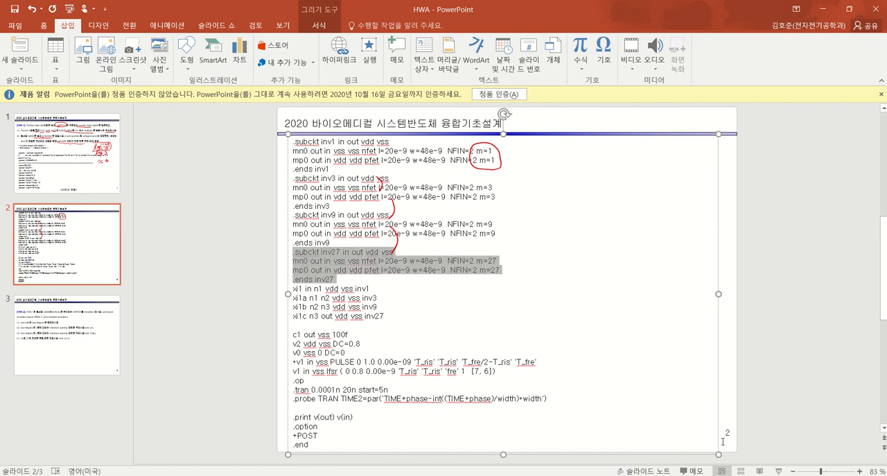
pyautogui.click(683, 430)
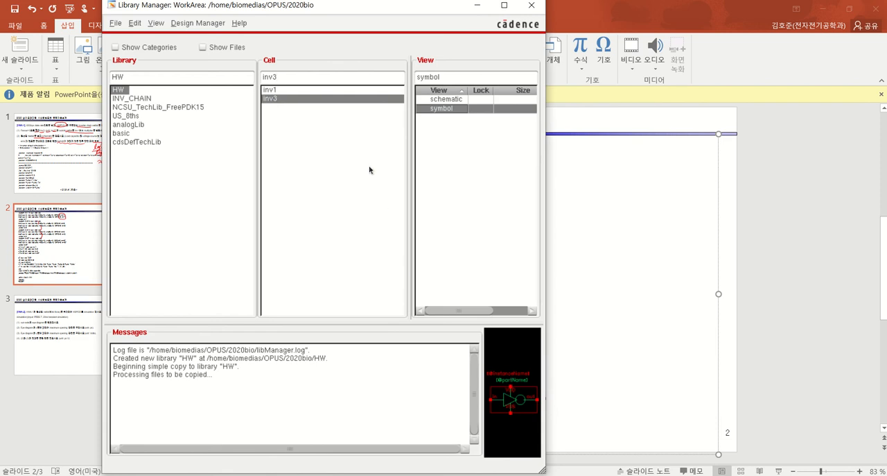
# Copy cell inv3 with all its views to a new cell inv9 in the HW library
pyautogui.click(279, 90)
pyautogui.click(276, 99)
pyautogui.rightClick(273, 100)
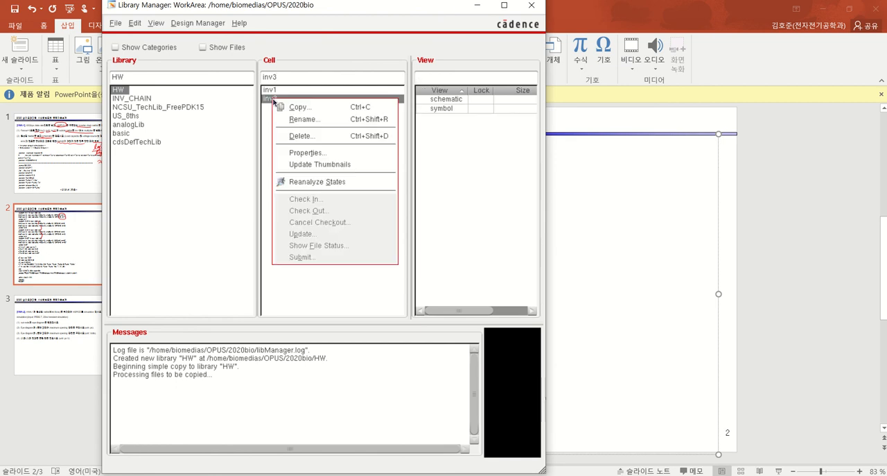
pyautogui.click(276, 91)
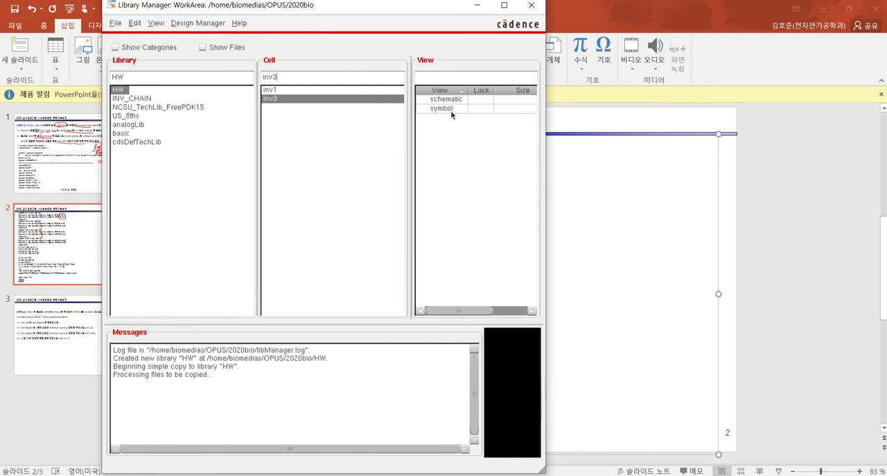
pyautogui.rightClick(270, 102)
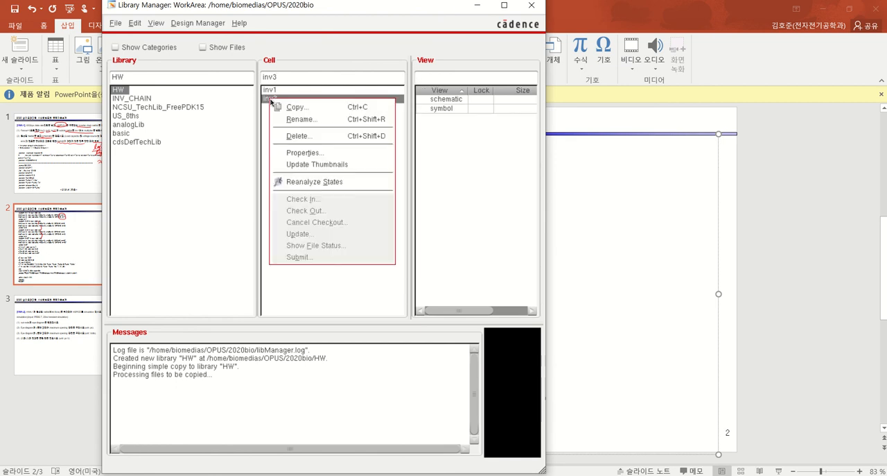
pyautogui.click(277, 105)
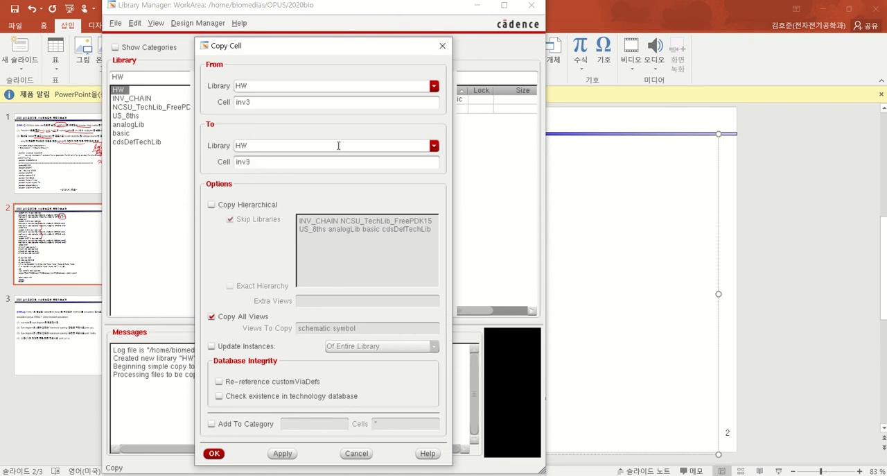
pyautogui.press('Return')
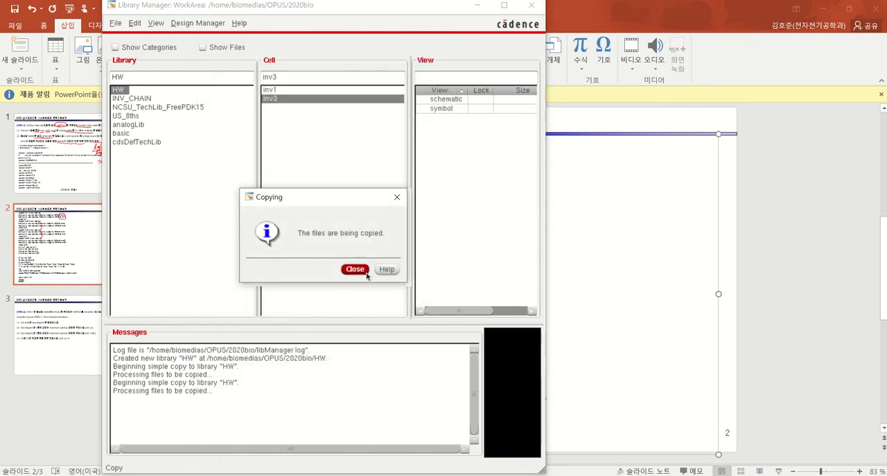
pyautogui.click(366, 273)
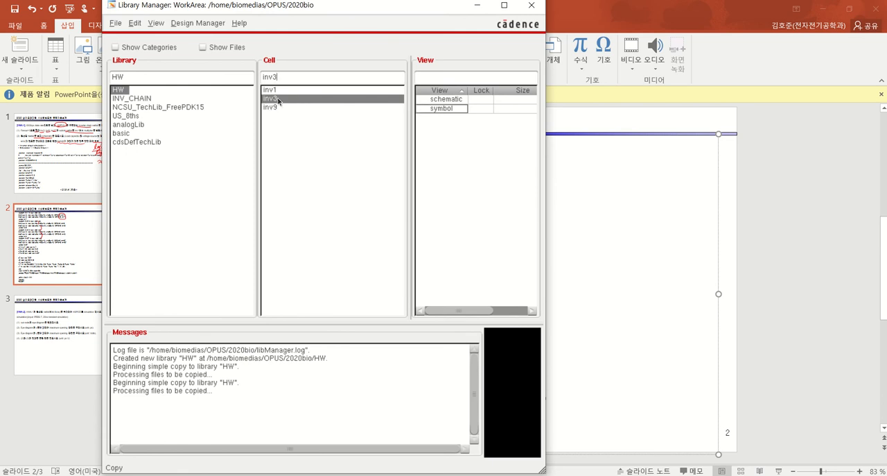
# Copy cell inv3 with all its views to a new cell inv27 in the HW library
pyautogui.rightClick(278, 101)
pyautogui.click(297, 103)
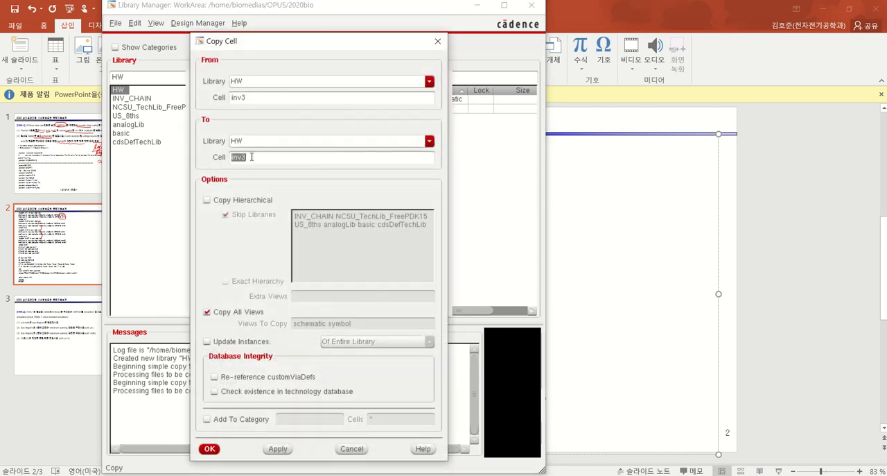
pyautogui.click(253, 157)
pyautogui.write('27')
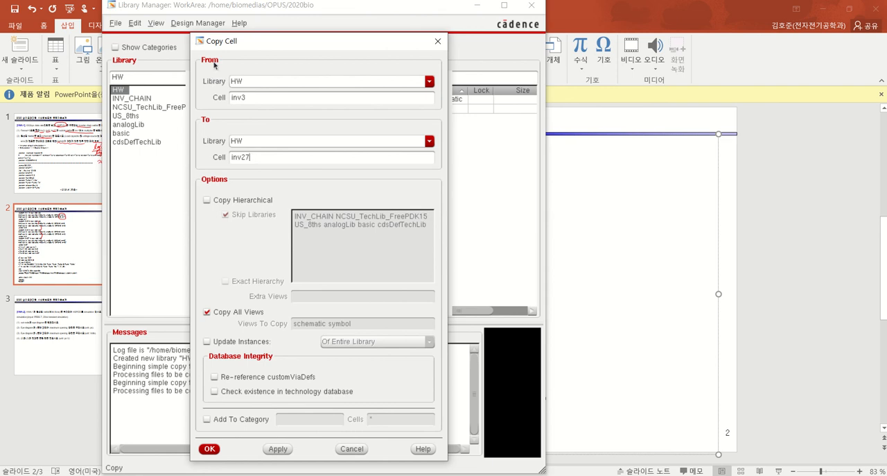
pyautogui.click(209, 449)
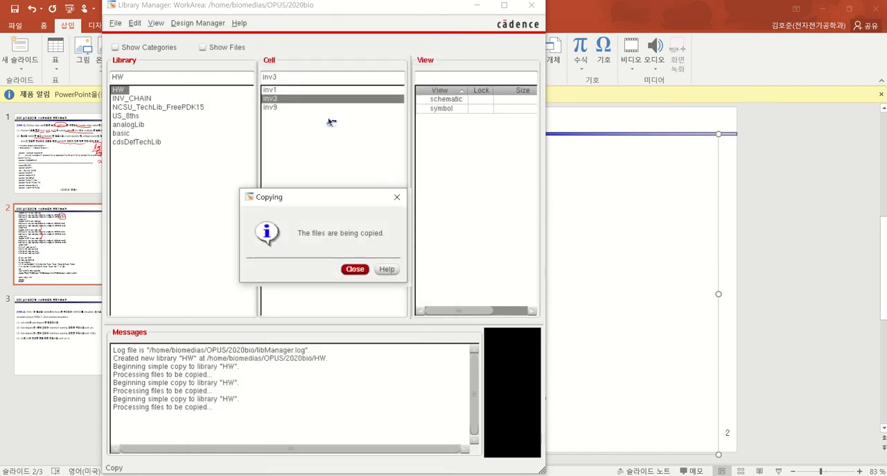
# Open the inv9 schematic in a maximized window and select instance I0
pyautogui.click(275, 108)
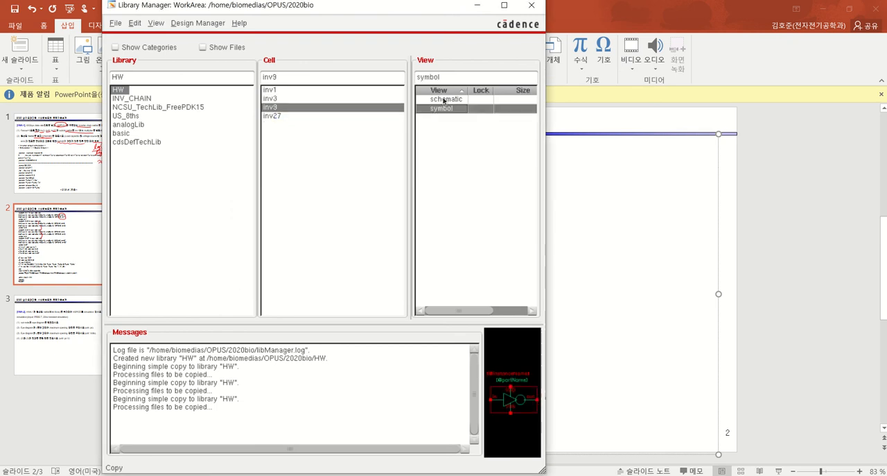
pyautogui.click(443, 100)
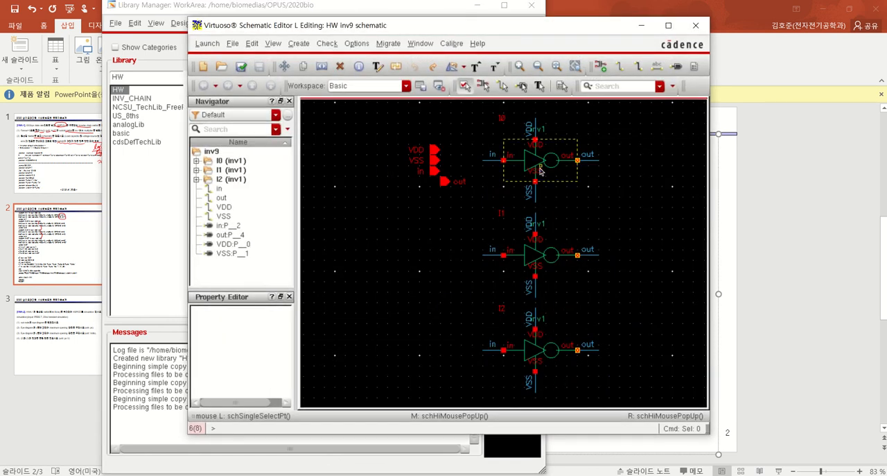
pyautogui.click(540, 171)
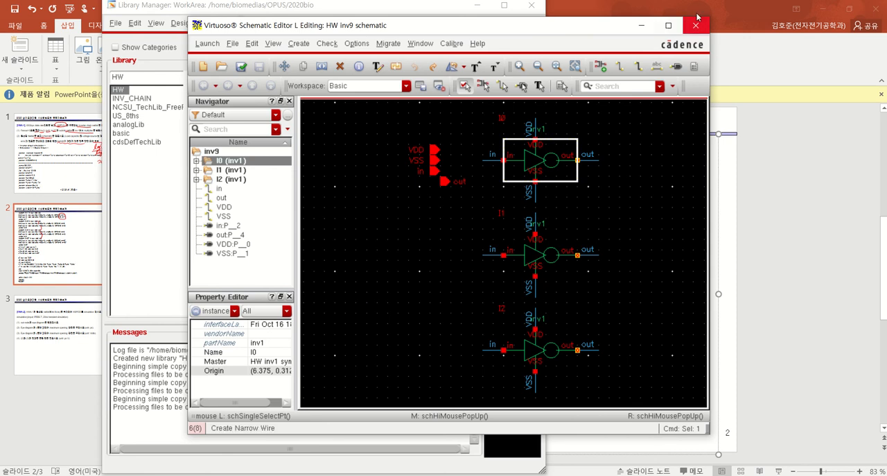
pyautogui.click(668, 25)
pyautogui.moveTo(489, 95); pyautogui.dragTo(632, 184, button='right')
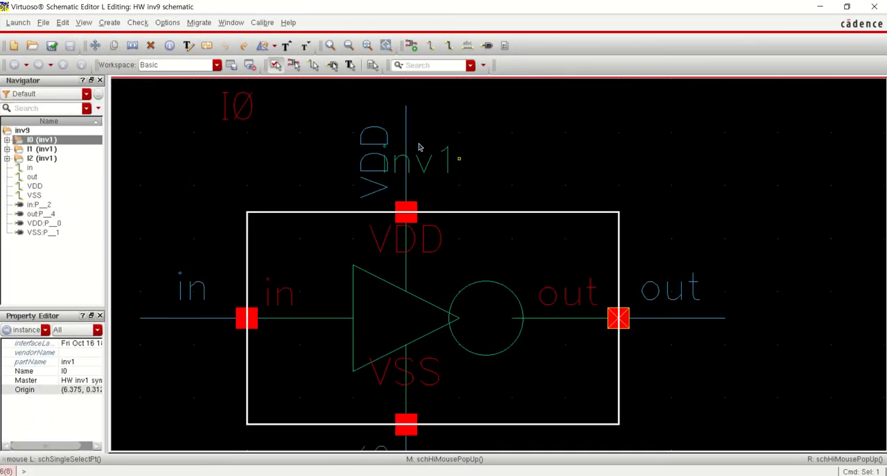
pyautogui.press('f')
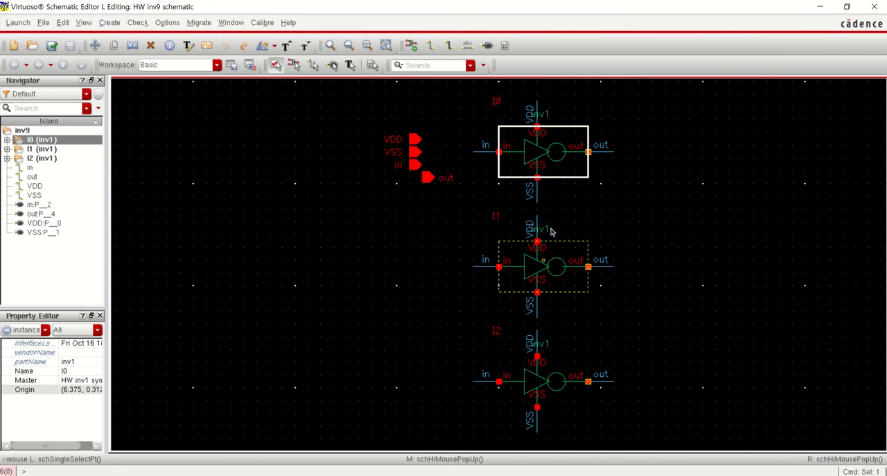
# Change the cell name of instances I0 and I1 in the inv9 schematic to inv3
pyautogui.press('q')
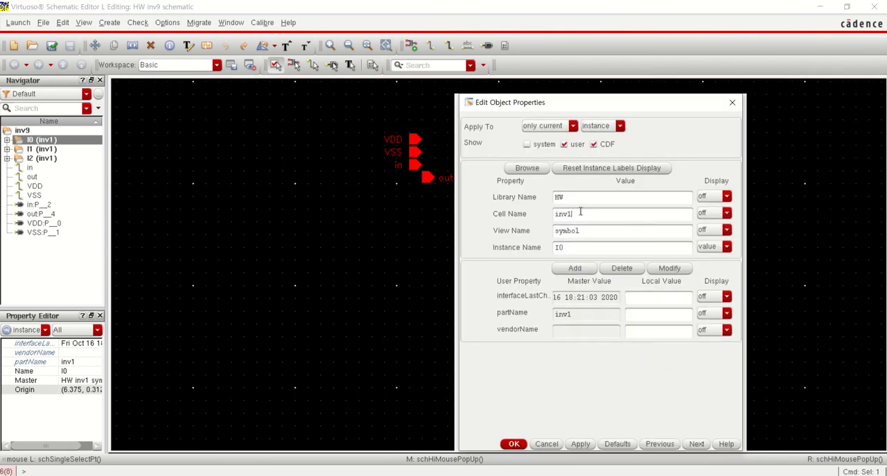
pyautogui.press('Return')
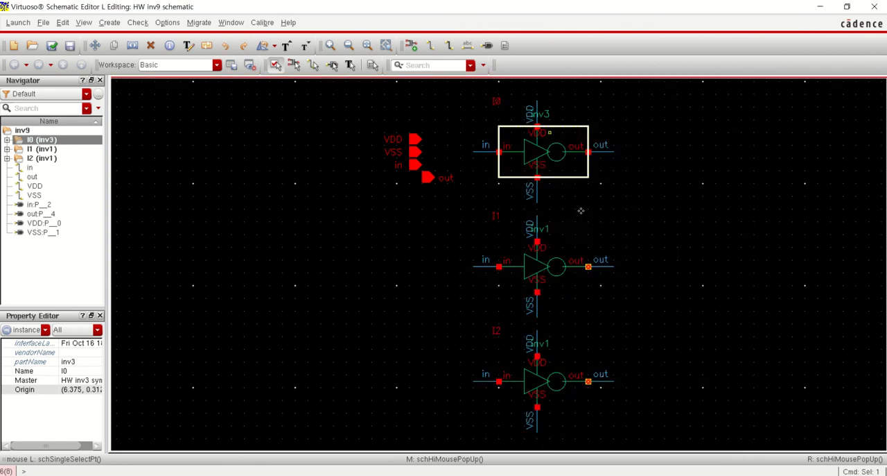
pyautogui.click(544, 270)
pyautogui.press('q')
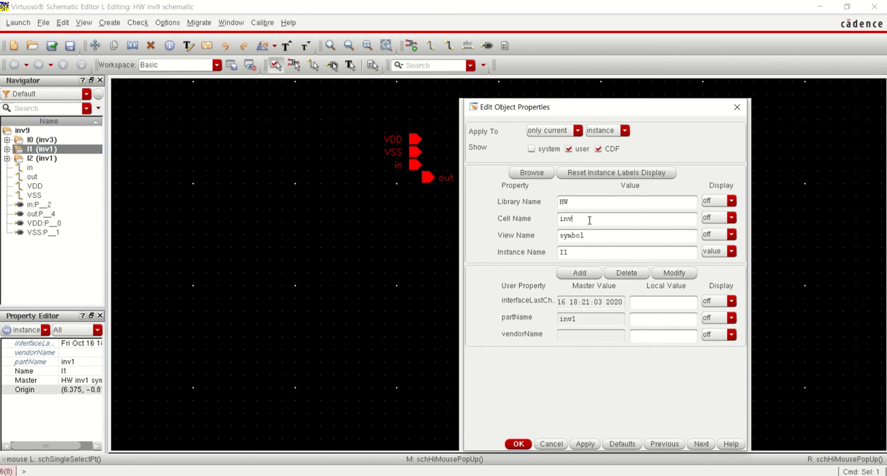
pyautogui.write('3')
pyautogui.press('Return')
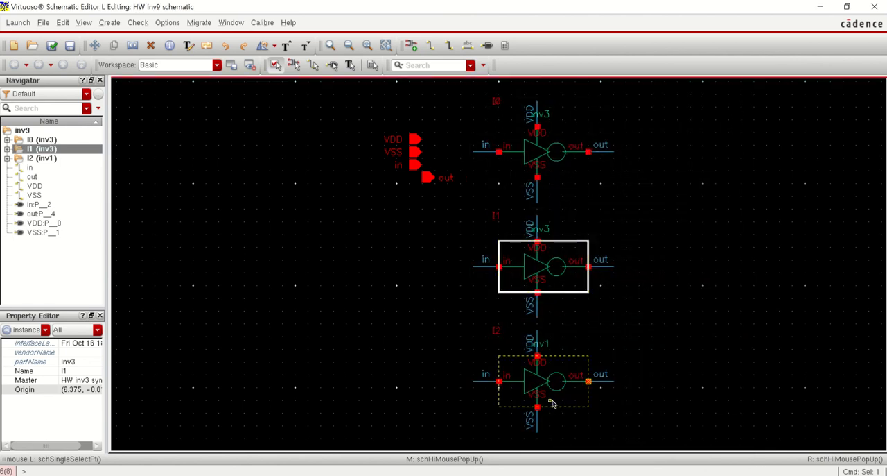
# Change the cell name of instance I2 in the inv9 schematic to inv3, and check and save the schematic
pyautogui.click(552, 403)
pyautogui.press('q')
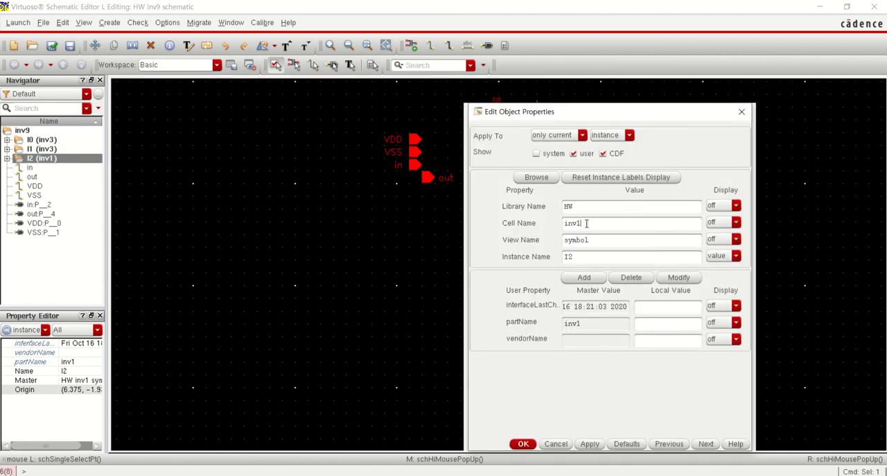
pyautogui.write('3')
pyautogui.press('Return')
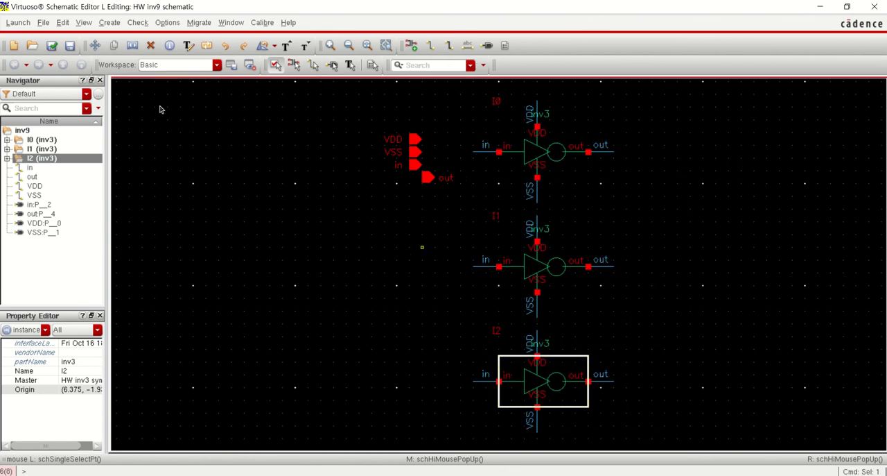
pyautogui.click(53, 47)
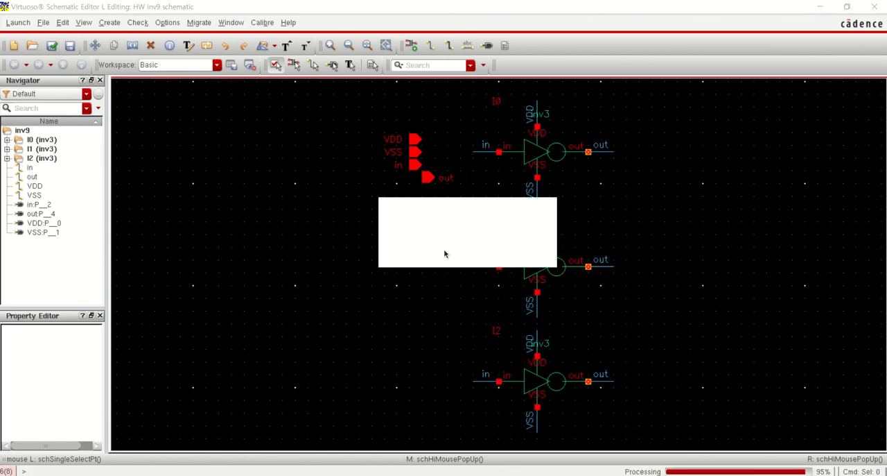
pyautogui.click(445, 251)
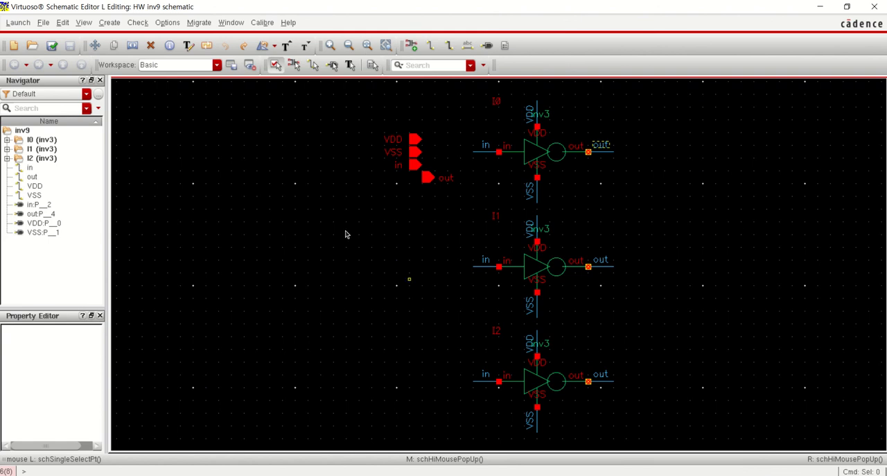
pyautogui.click(54, 47)
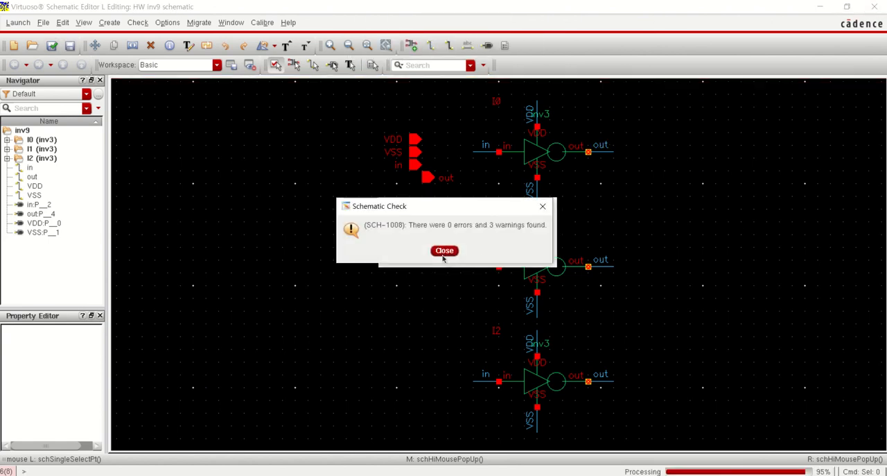
pyautogui.click(456, 250)
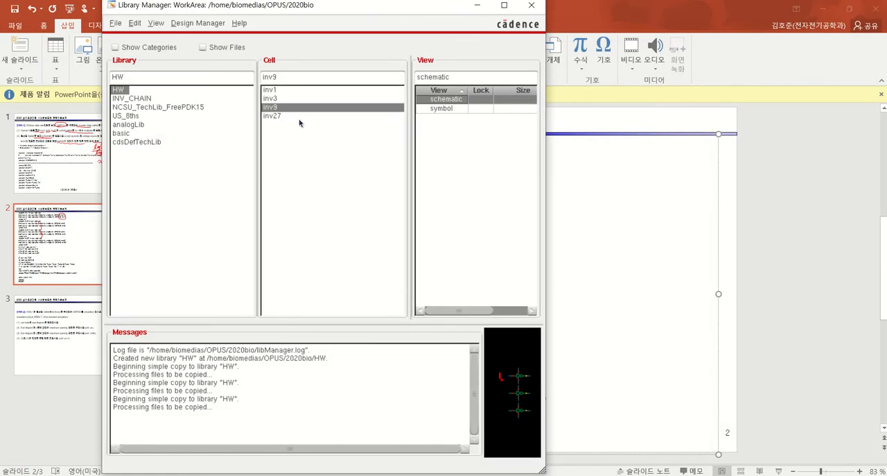
# Open the schematic view of cell inv27 from the HW library in a maximized window
pyautogui.click(283, 116)
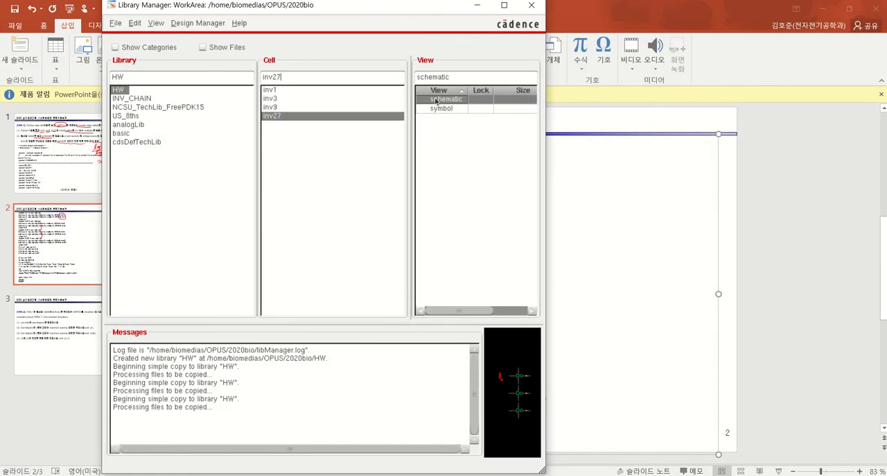
pyautogui.doubleClick(290, 123)
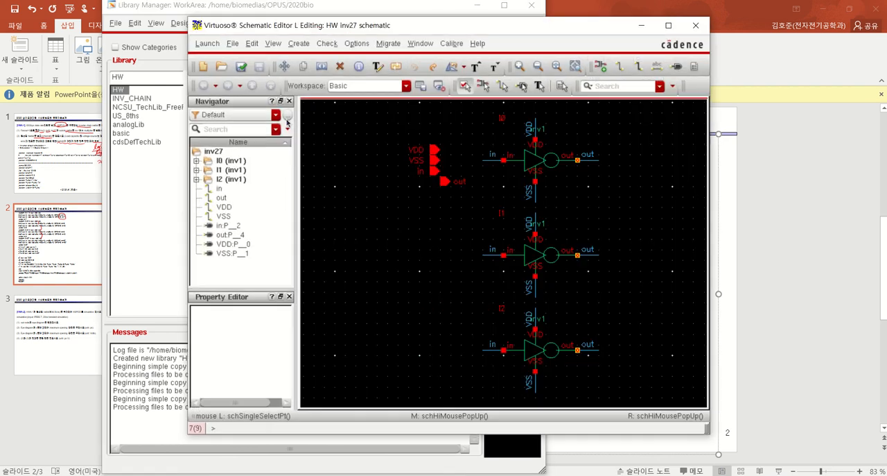
pyautogui.click(670, 26)
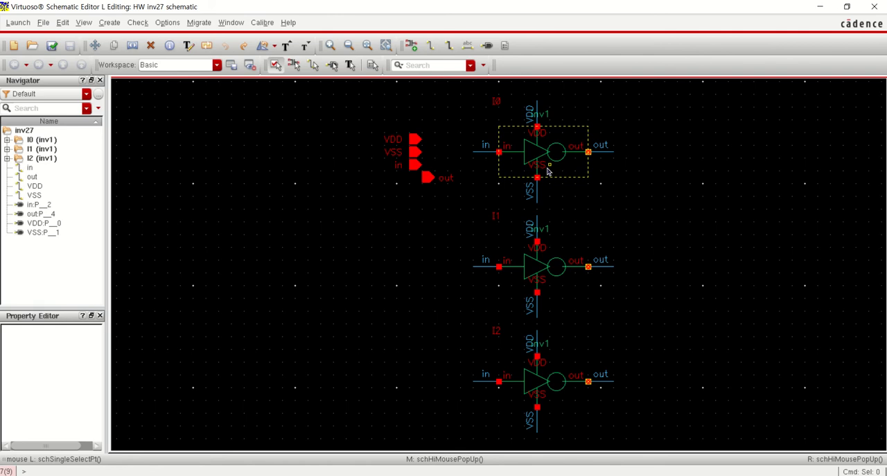
# Change the cell name of instances I0, I1 and I2 in the inv27 schematic to inv9
pyautogui.doubleClick(547, 171)
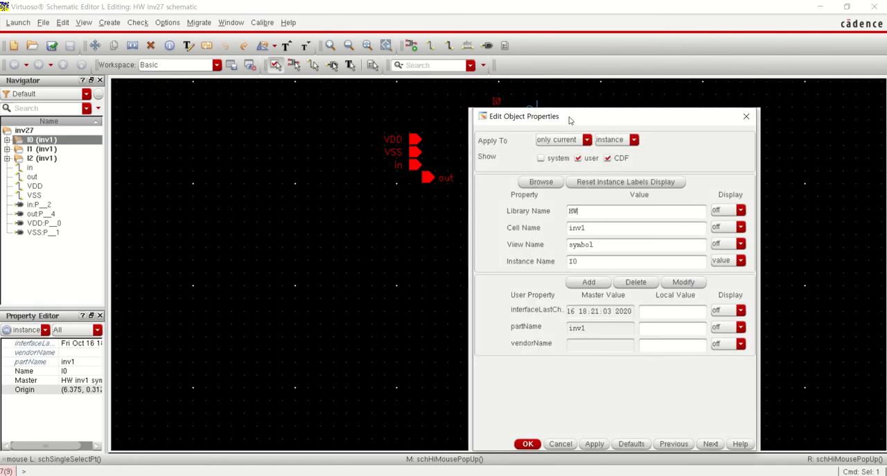
pyautogui.moveTo(566, 118); pyautogui.dragTo(262, 137)
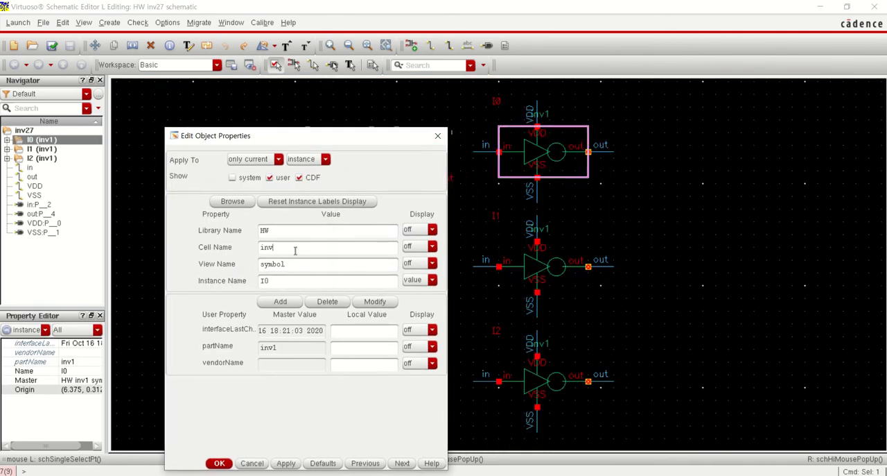
pyautogui.click(219, 463)
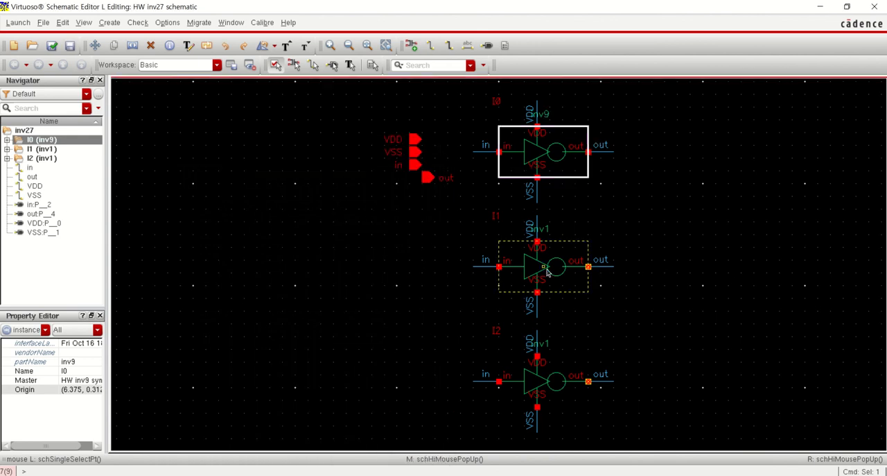
pyautogui.doubleClick(547, 273)
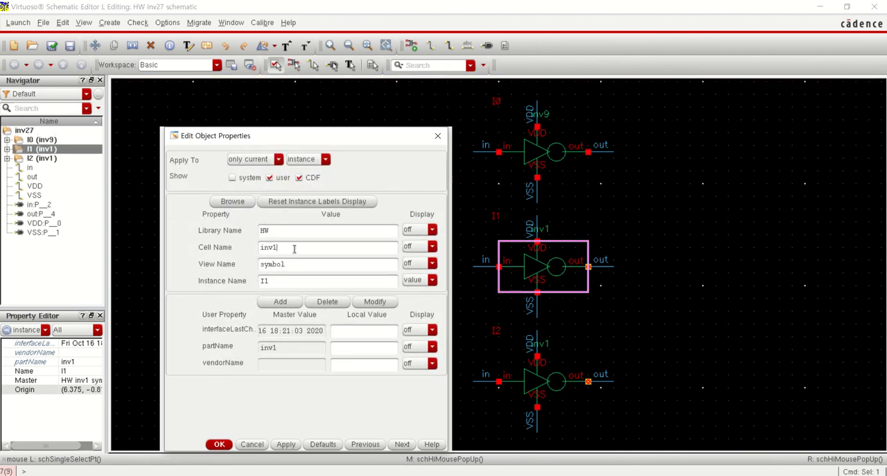
pyautogui.press('Return')
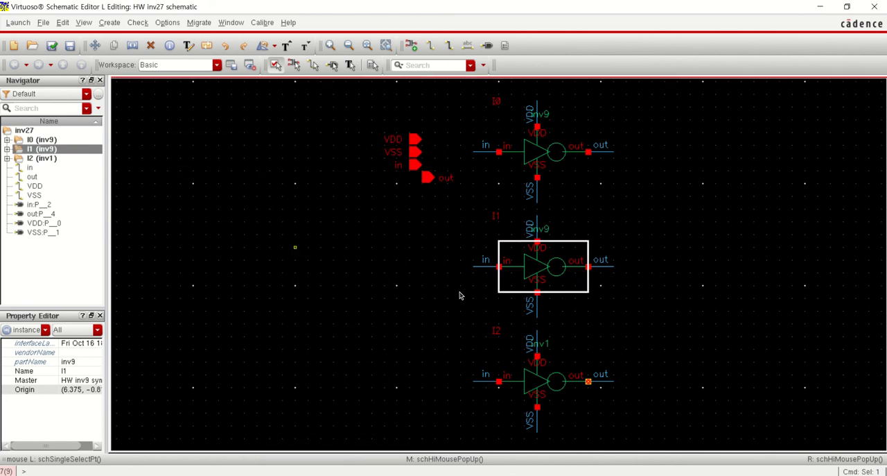
pyautogui.doubleClick(544, 396)
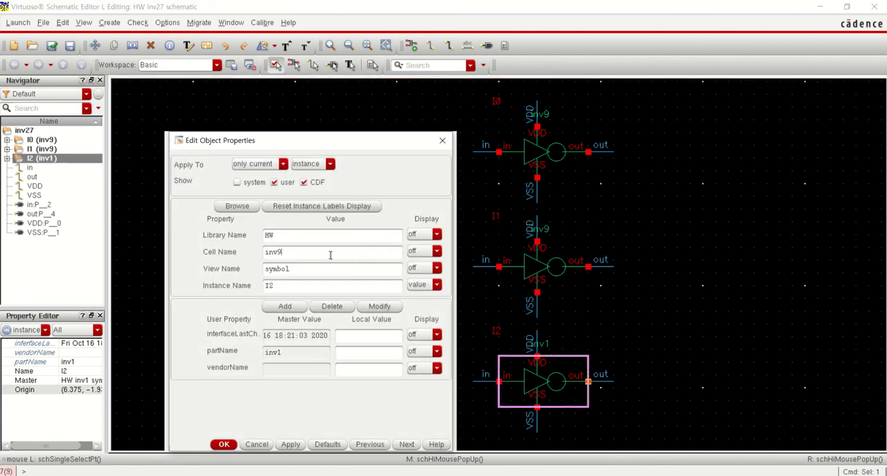
pyautogui.press('Return')
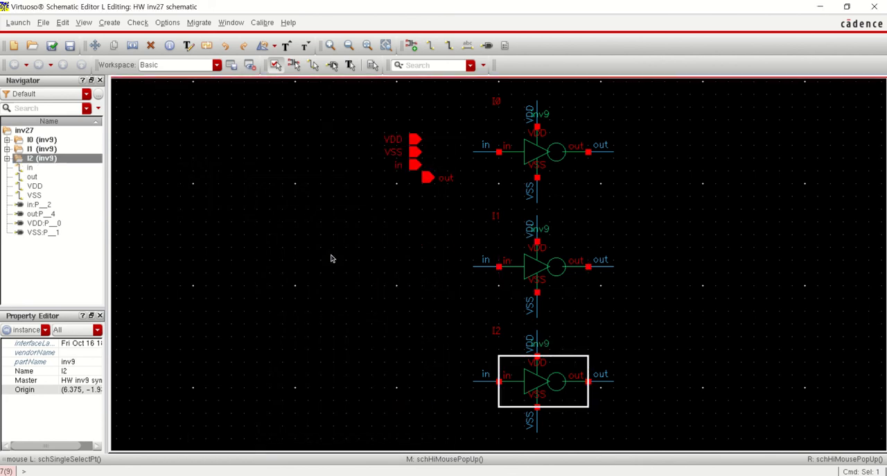
# Check and save the inv27 schematic, and close its window
pyautogui.click(53, 47)
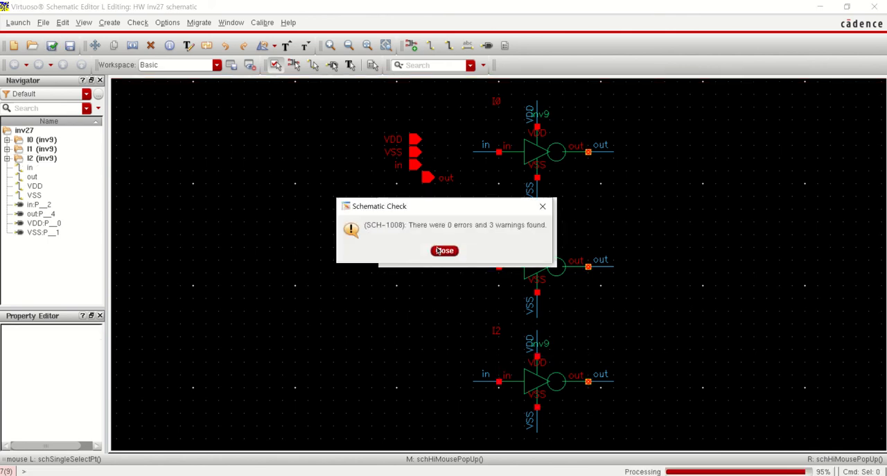
pyautogui.click(444, 250)
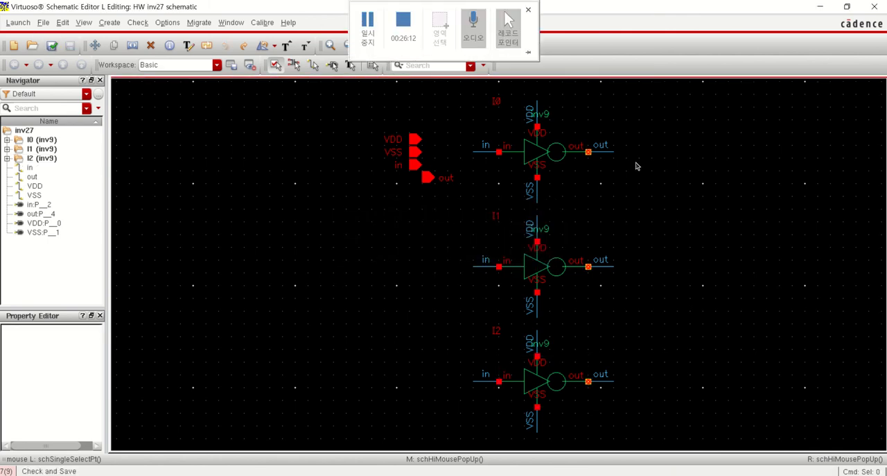
pyautogui.click(874, 6)
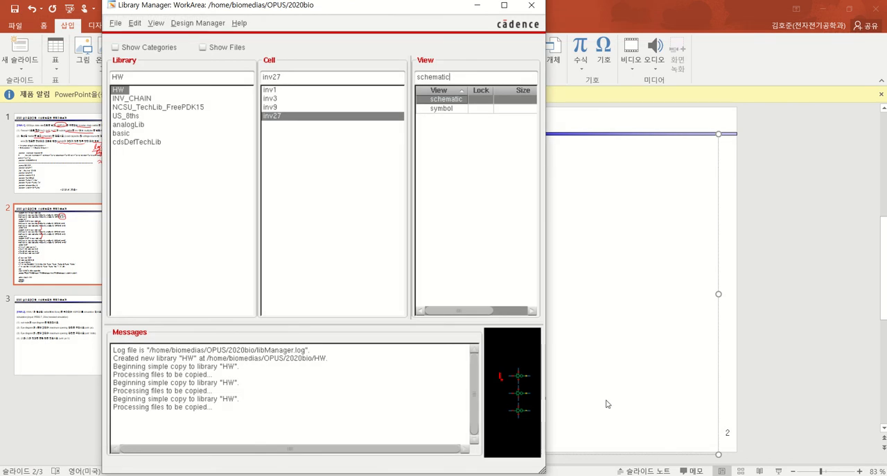
# Switch to the HWA PowerPoint slides and examine the inv1 to inv27 subcircuit definitions and the xi1 to xi1c instance lines
pyautogui.click(607, 403)
pyautogui.click(372, 266)
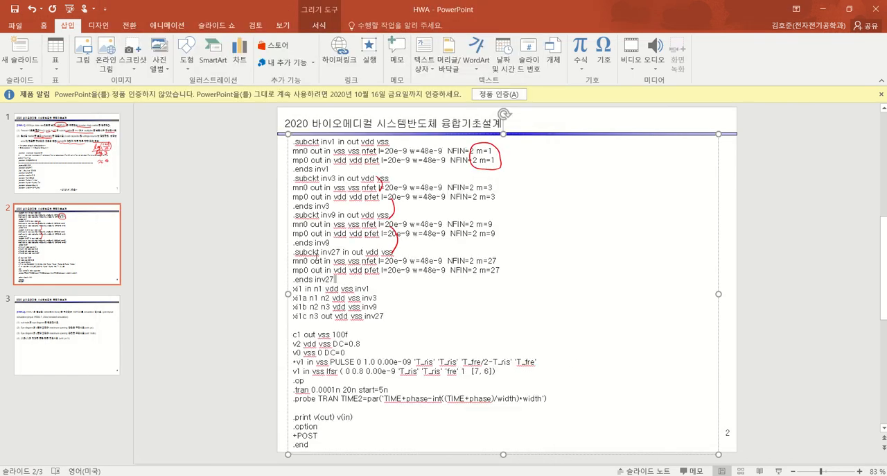
pyautogui.moveTo(335, 278); pyautogui.dragTo(290, 140)
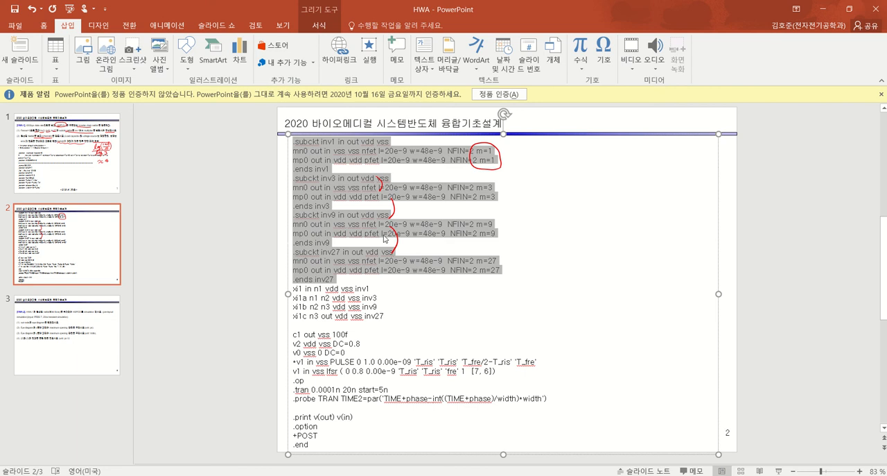
pyautogui.moveTo(333, 169); pyautogui.dragTo(287, 142)
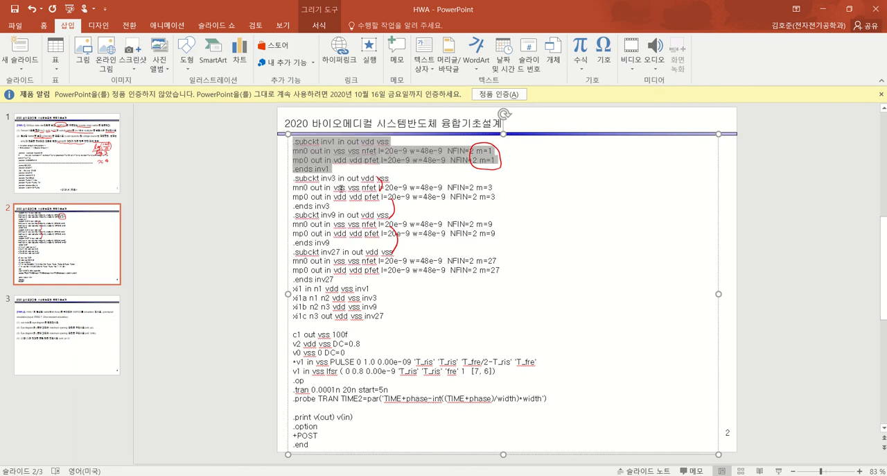
pyautogui.moveTo(335, 280); pyautogui.dragTo(276, 186)
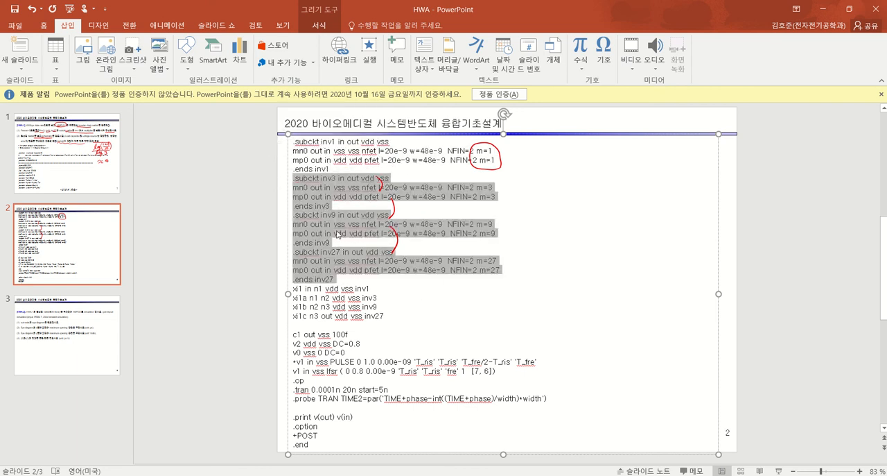
pyautogui.click(380, 329)
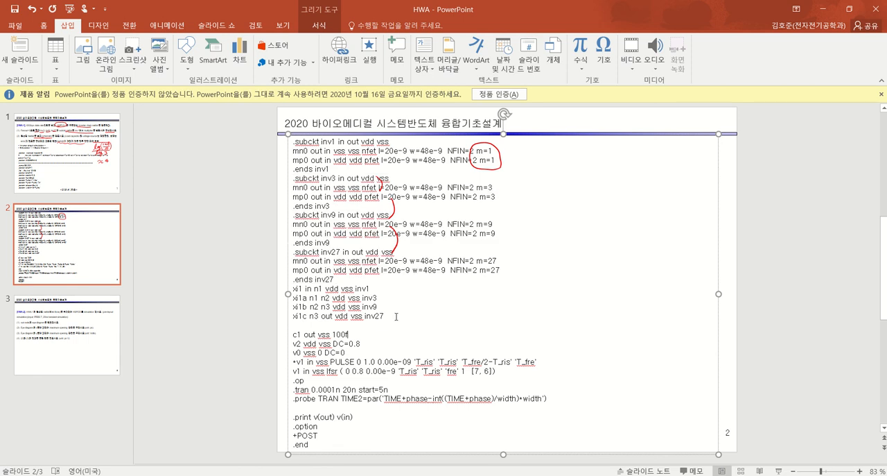
pyautogui.moveTo(396, 316); pyautogui.dragTo(383, 295)
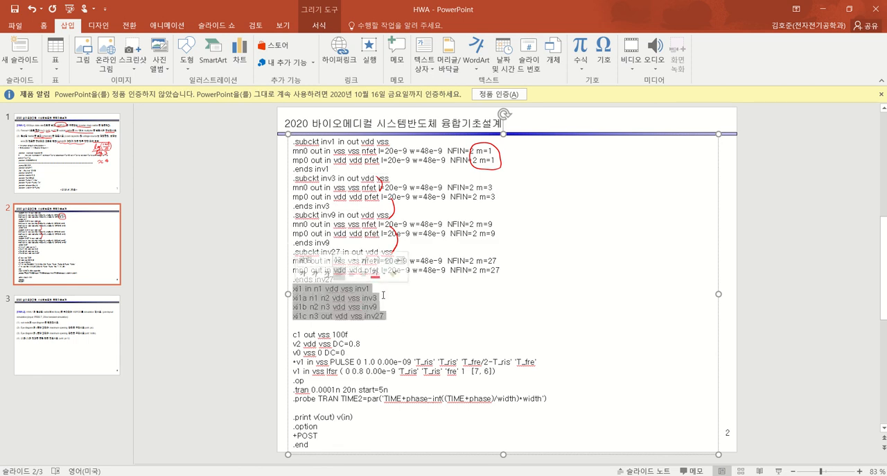
# Read task (2) on slide 1 about which elements to exclude from the schematic, and return to slide 2
pyautogui.click(62, 149)
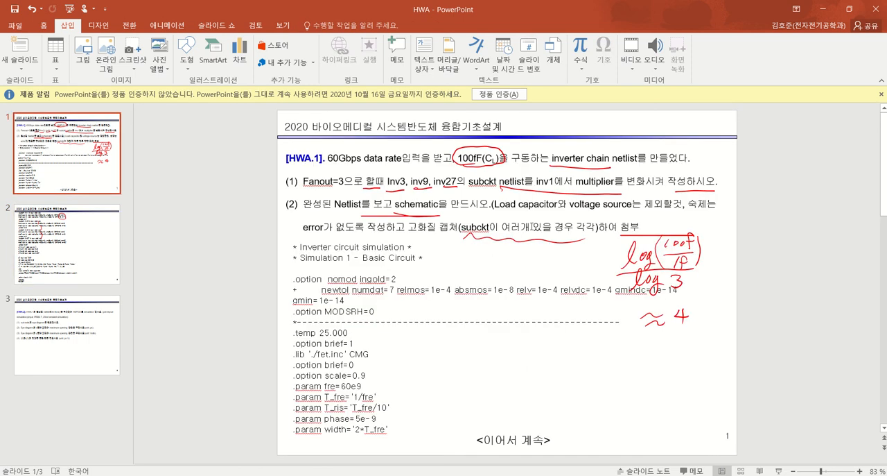
pyautogui.moveTo(494, 204); pyautogui.dragTo(684, 204)
pyautogui.click(77, 239)
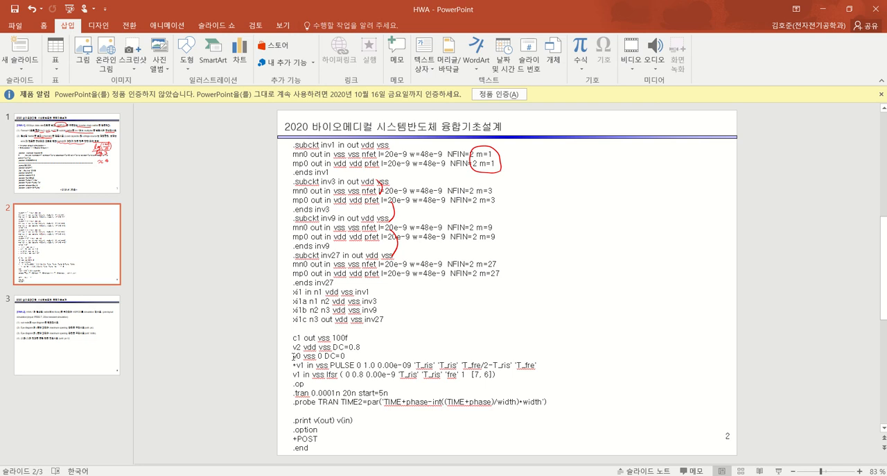
# Examine the voltage source lines, the load capacitor line c1 and the xi1 to xi1c instance lines of the slide 2 netlist
pyautogui.moveTo(294, 355); pyautogui.dragTo(536, 374)
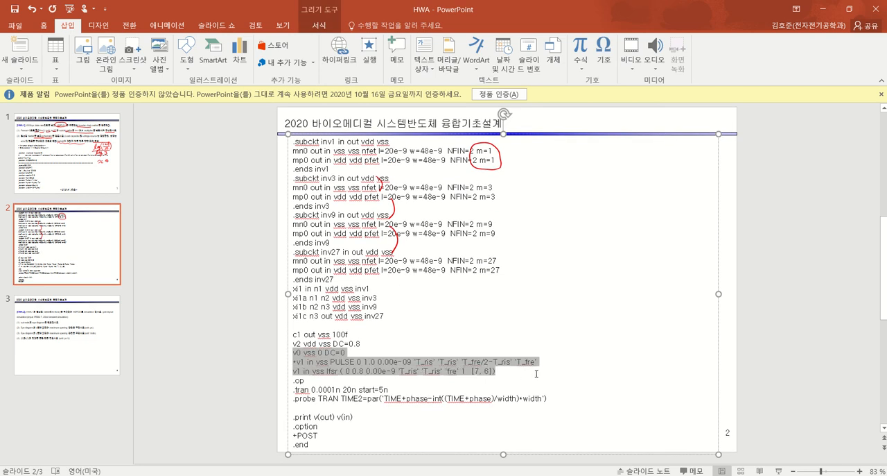
pyautogui.click(367, 341)
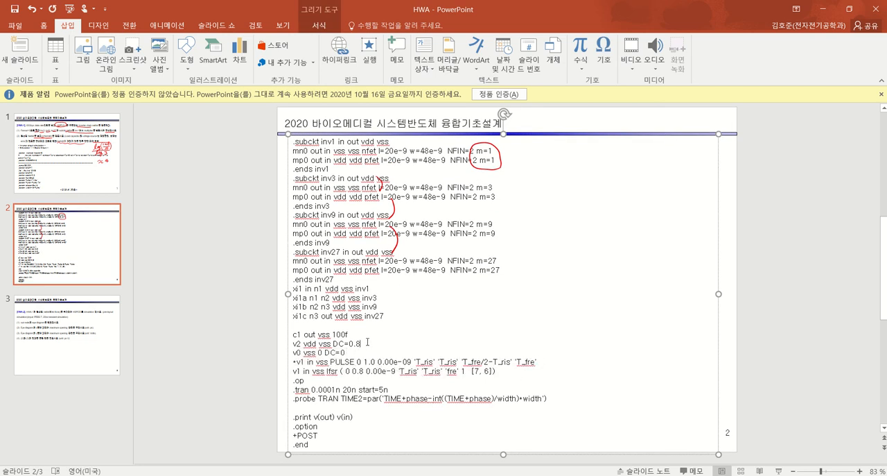
pyautogui.moveTo(295, 340); pyautogui.dragTo(497, 372)
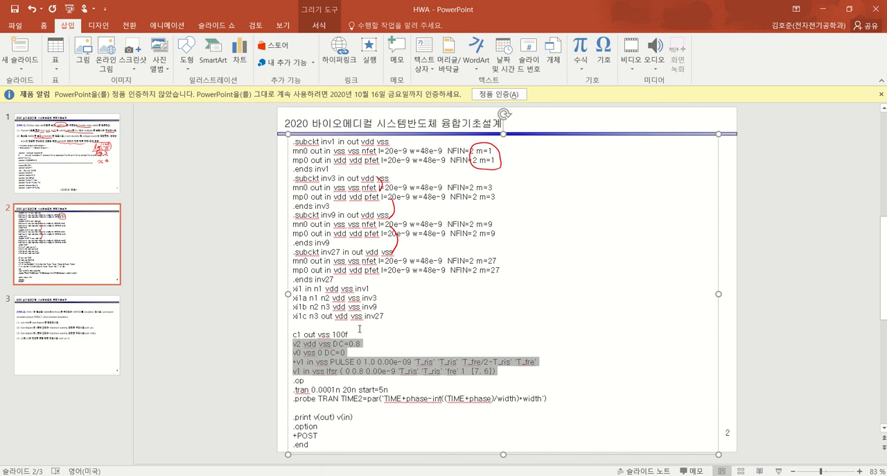
pyautogui.click(359, 328)
pyautogui.moveTo(359, 326); pyautogui.dragTo(356, 339)
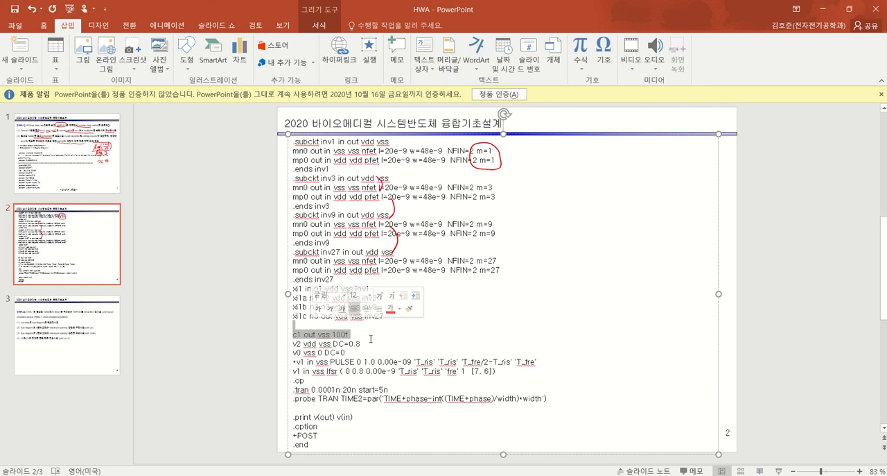
pyautogui.click(362, 346)
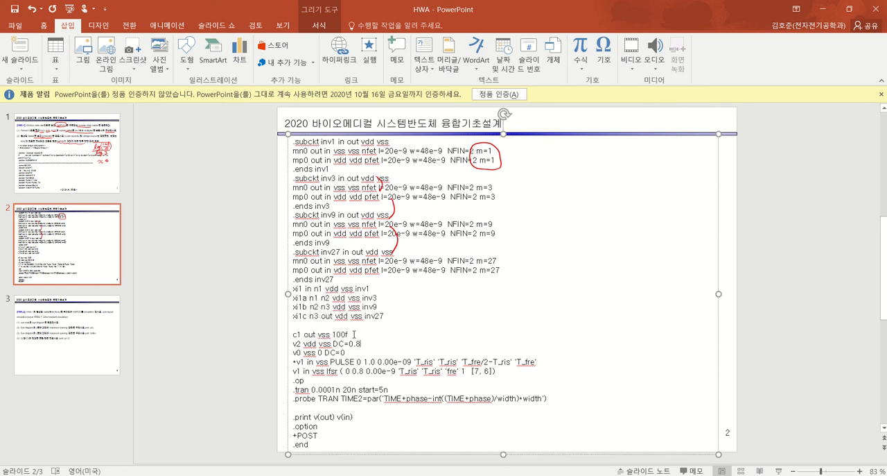
pyautogui.moveTo(344, 330); pyautogui.dragTo(293, 333)
pyautogui.click(360, 337)
pyautogui.click(358, 330)
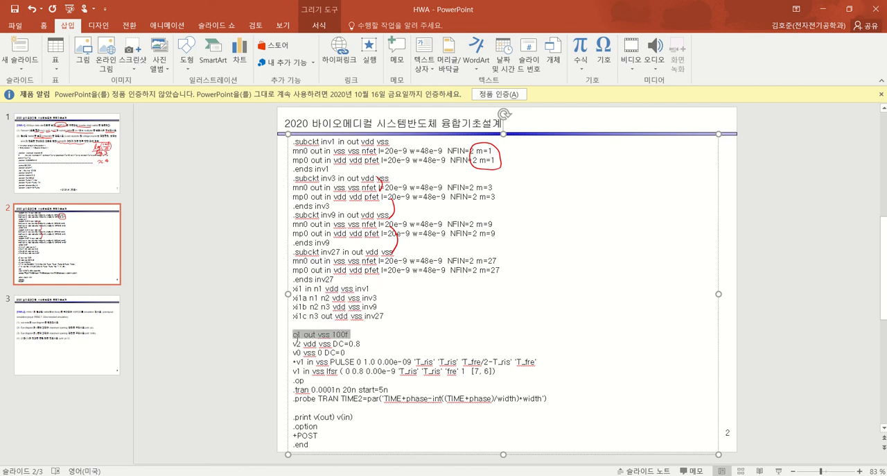
pyautogui.click(362, 336)
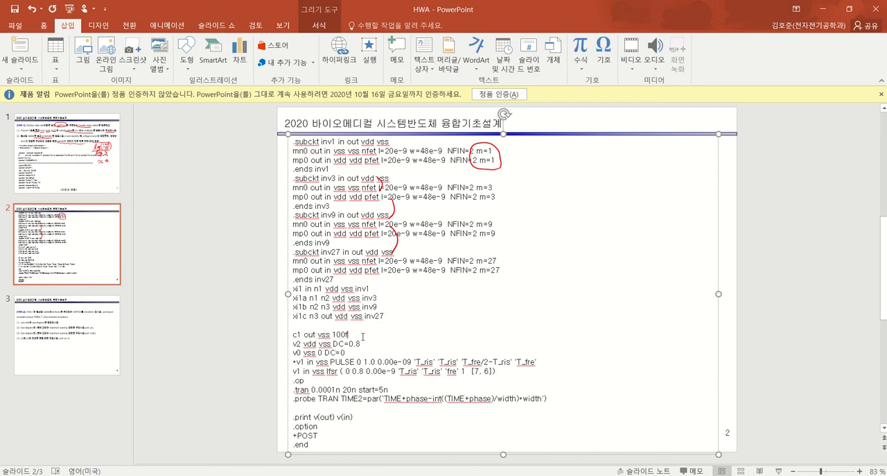
pyautogui.moveTo(401, 316); pyautogui.dragTo(293, 287)
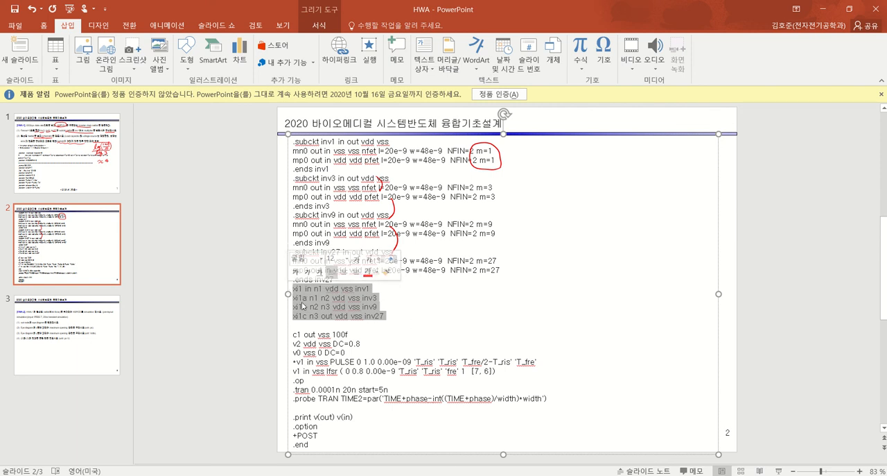
# Switch to the Virtuoso Library Manager and create a new schematic cell view named tb_hwa in the HW library
pyautogui.click(381, 325)
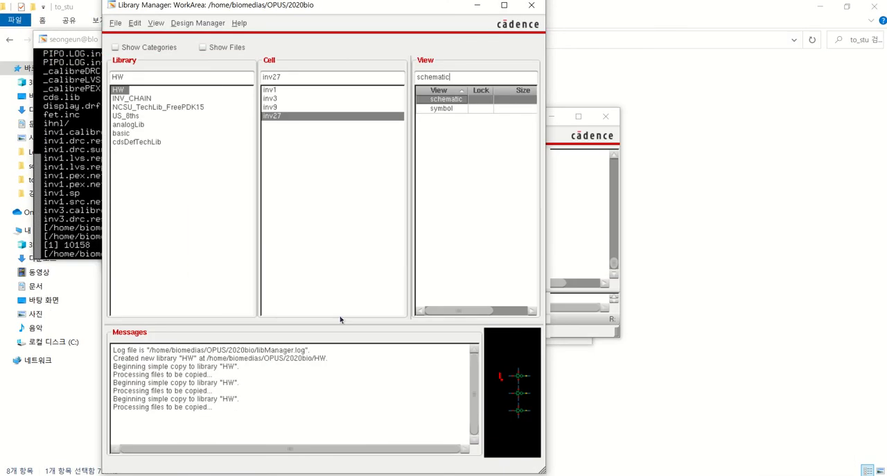
pyautogui.moveTo(252, 79); pyautogui.dragTo(249, 78)
pyautogui.click(115, 23)
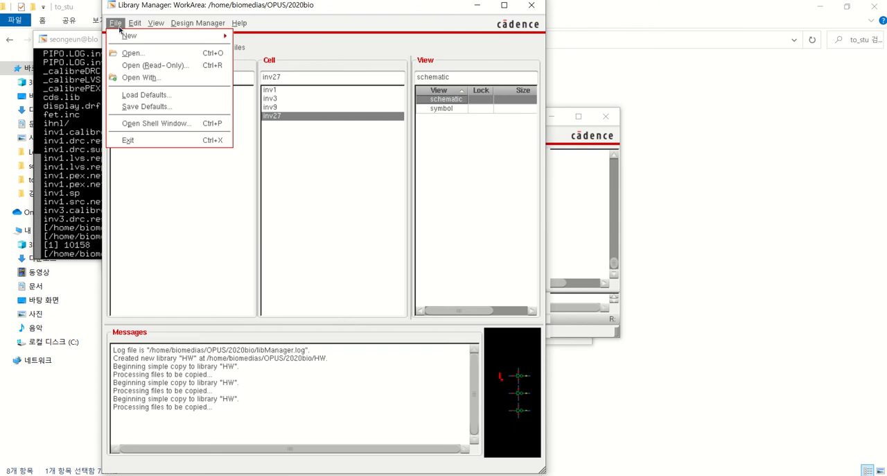
pyautogui.moveTo(124, 36)
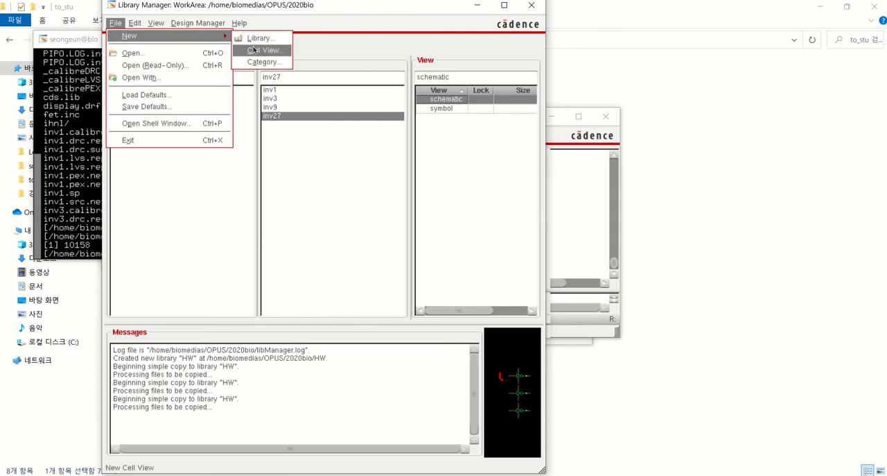
pyautogui.click(255, 50)
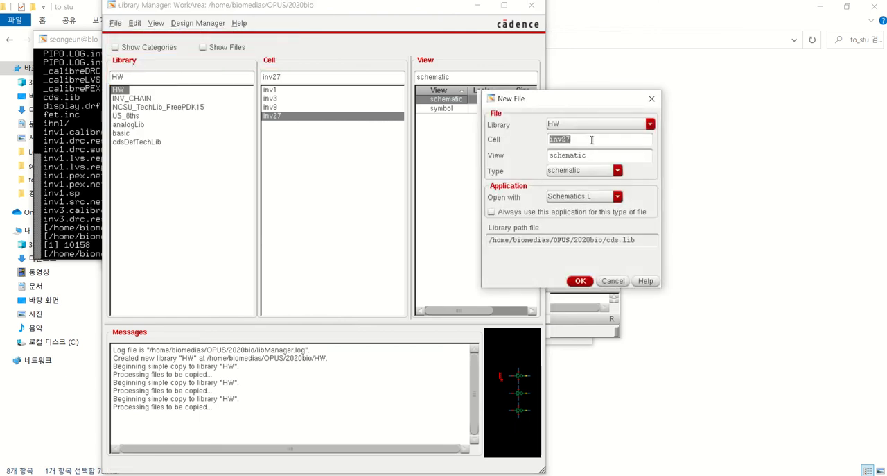
pyautogui.write('tb_hwa')
pyautogui.click(580, 280)
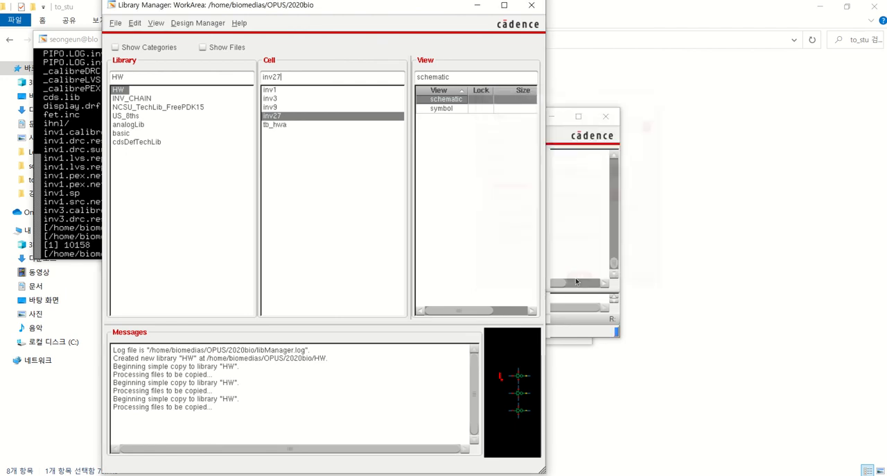
pyautogui.click(280, 124)
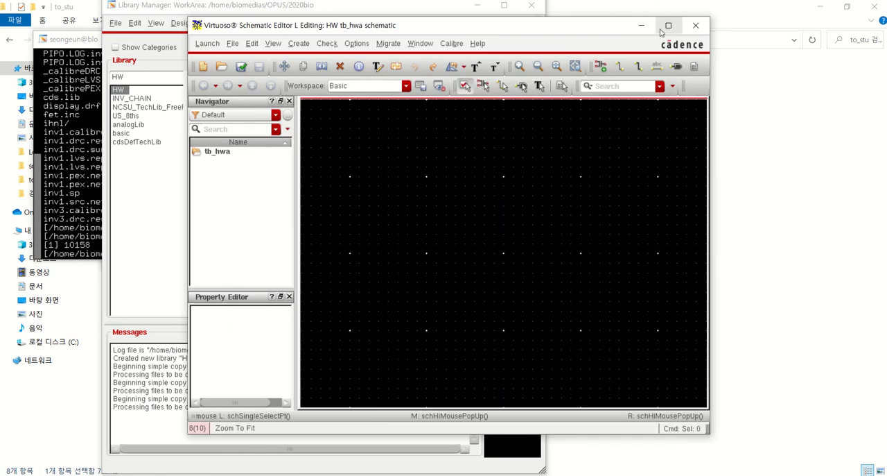
# Place one inv1 symbol instance from the HW library in the tb_hwa schematic
pyautogui.press('i')
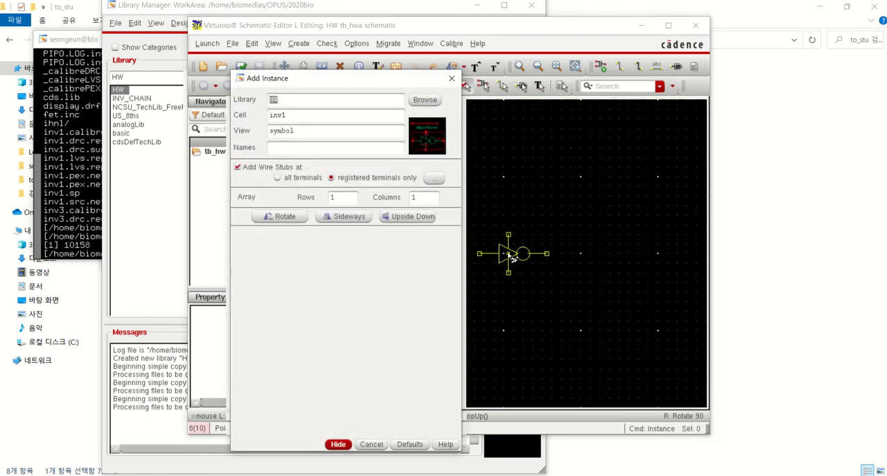
pyautogui.click(514, 256)
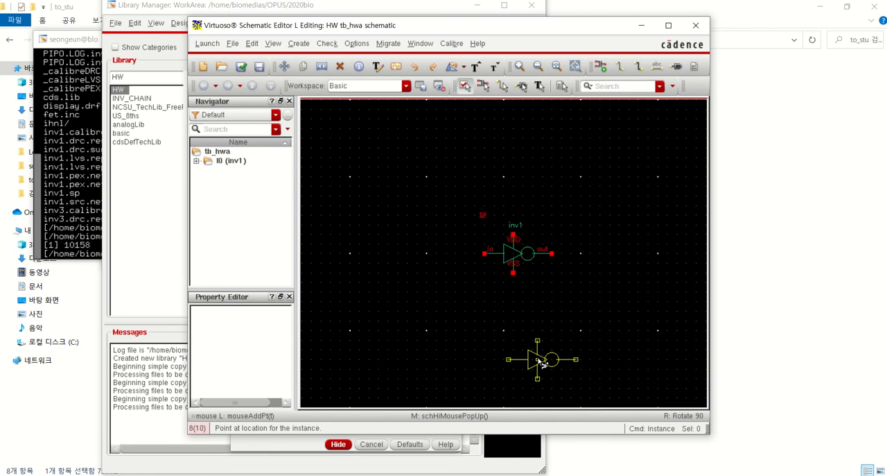
pyautogui.press('Escape')
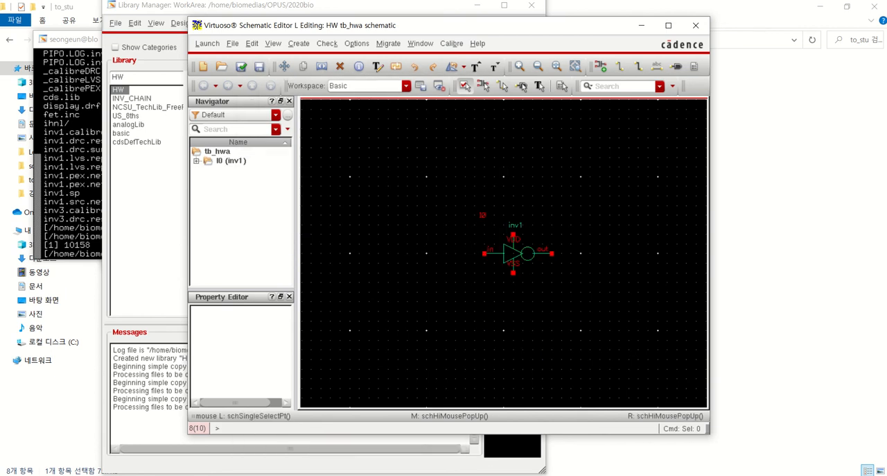
# Switch to the HWA slides and examine the cell names and connecting nets in the xi1 to xi1c instance lines
pyautogui.click(535, 474)
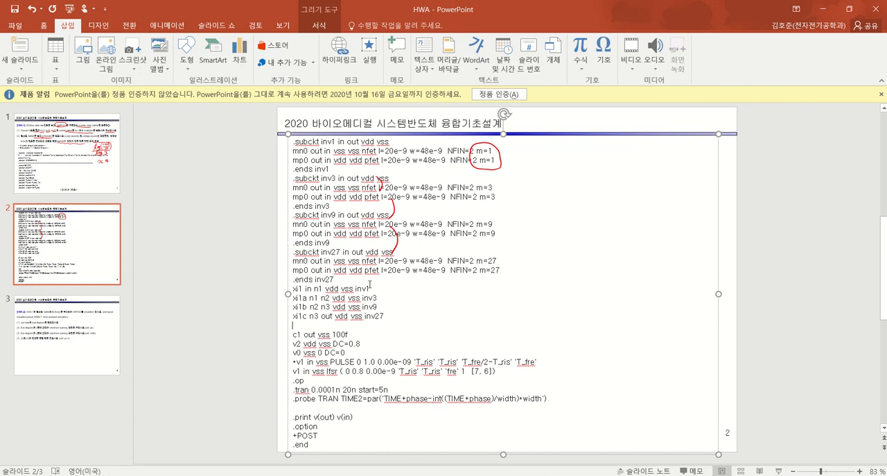
pyautogui.moveTo(369, 287); pyautogui.dragTo(368, 316)
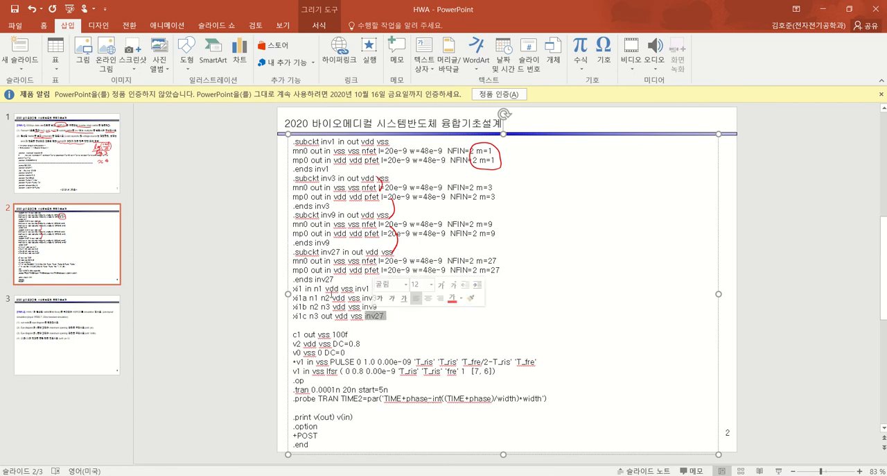
pyautogui.click(319, 288)
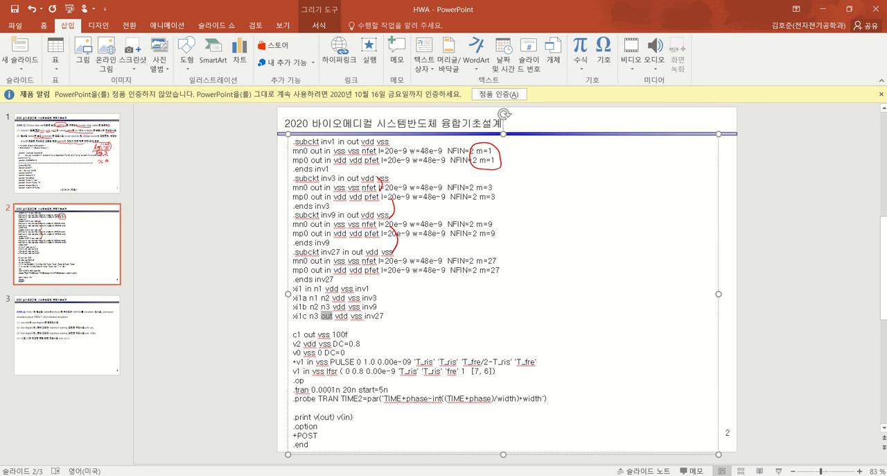
# Return to the tb_hwa schematic and copy the inv1 instance three times into a horizontal row of four inverters
pyautogui.click(693, 434)
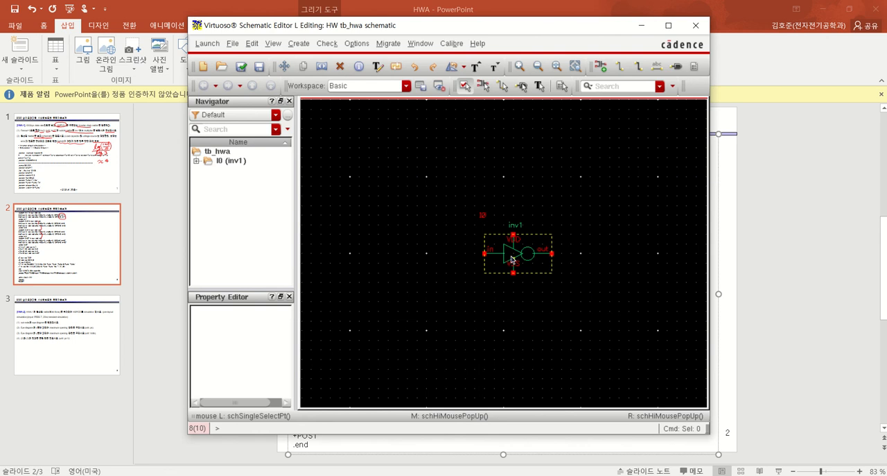
pyautogui.click(511, 259)
pyautogui.press('c')
pyautogui.click(597, 258)
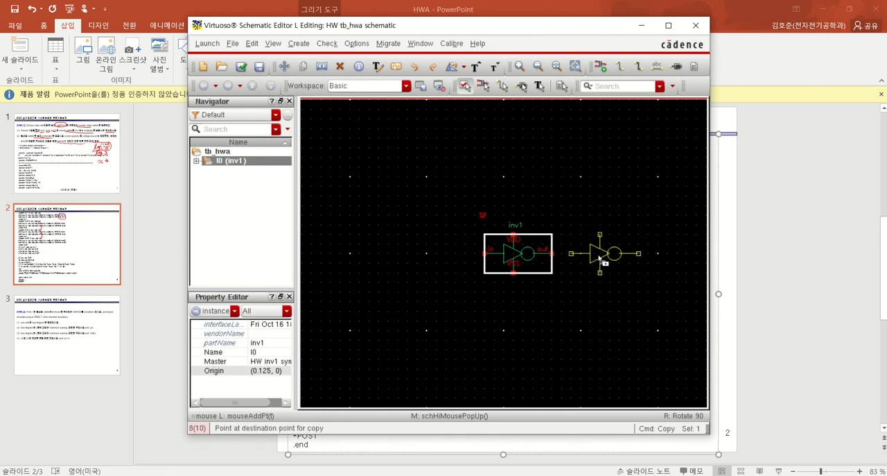
pyautogui.click(608, 255)
pyautogui.press('Right')
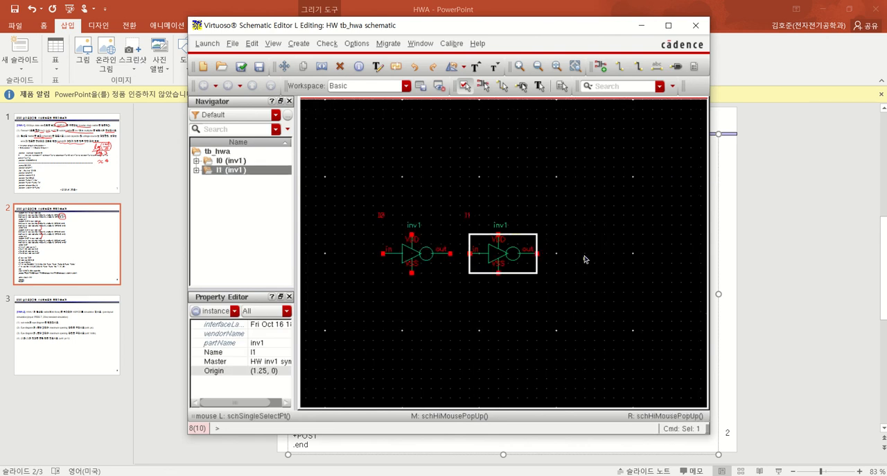
pyautogui.press('c')
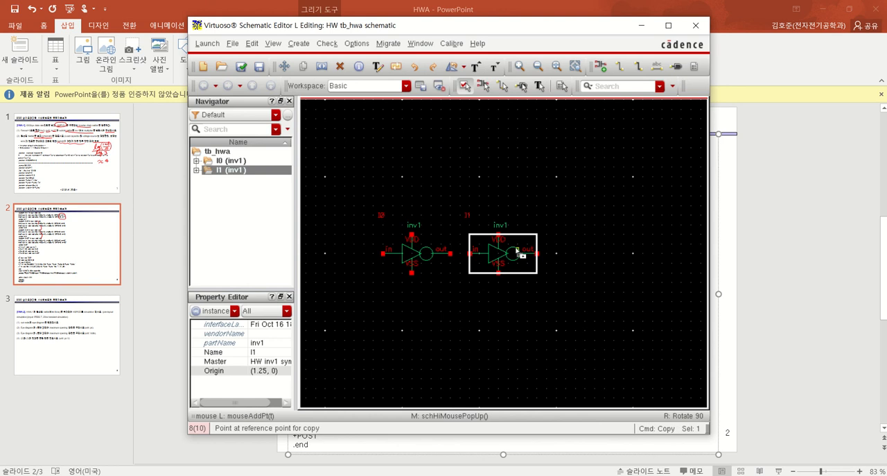
pyautogui.click(584, 255)
pyautogui.click(612, 252)
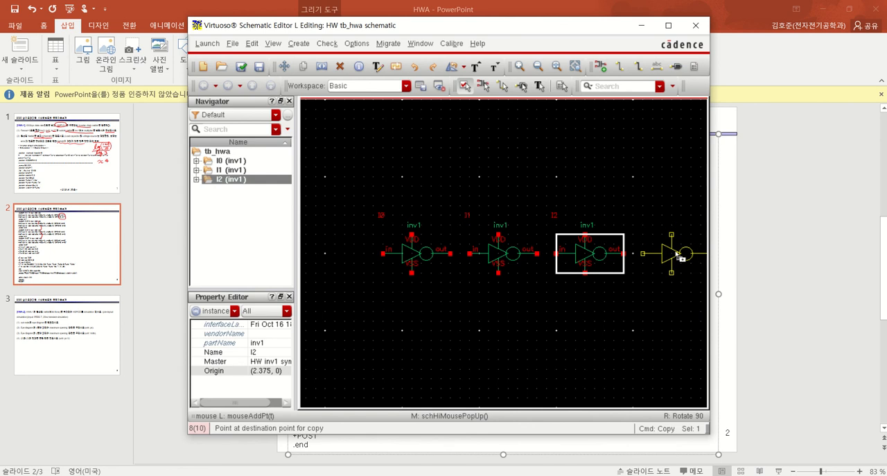
pyautogui.click(681, 254)
pyautogui.press('Escape')
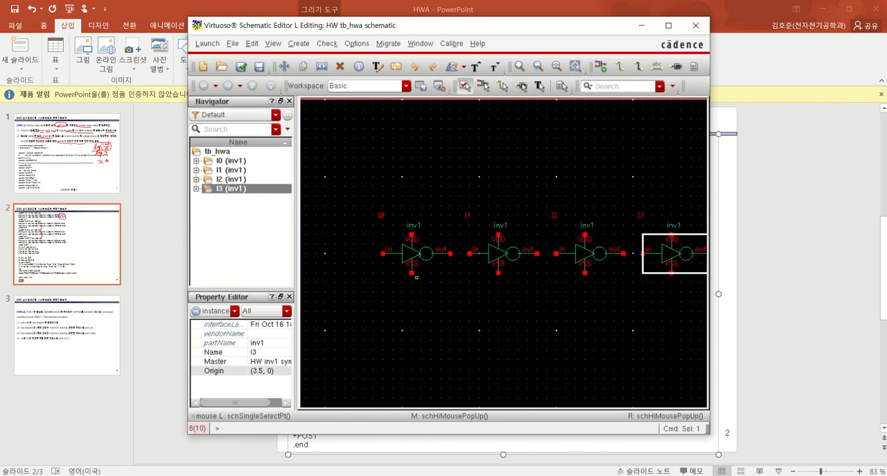
pyautogui.press('w')
pyautogui.click(413, 237)
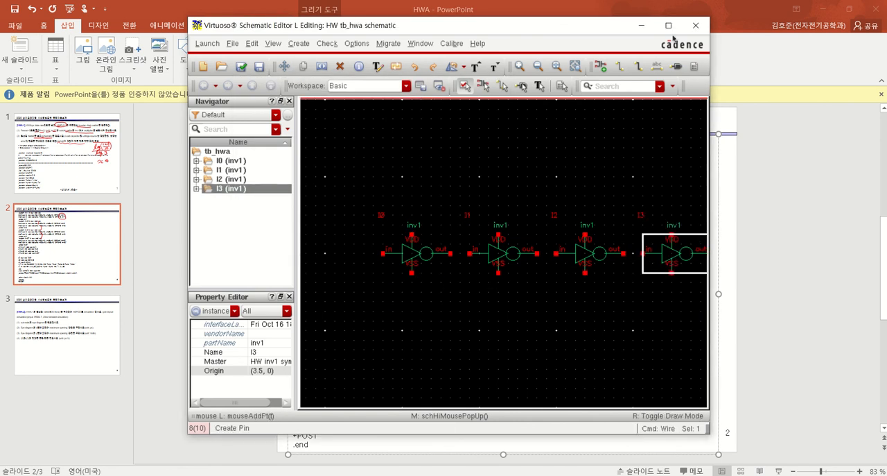
pyautogui.press('super+Up')
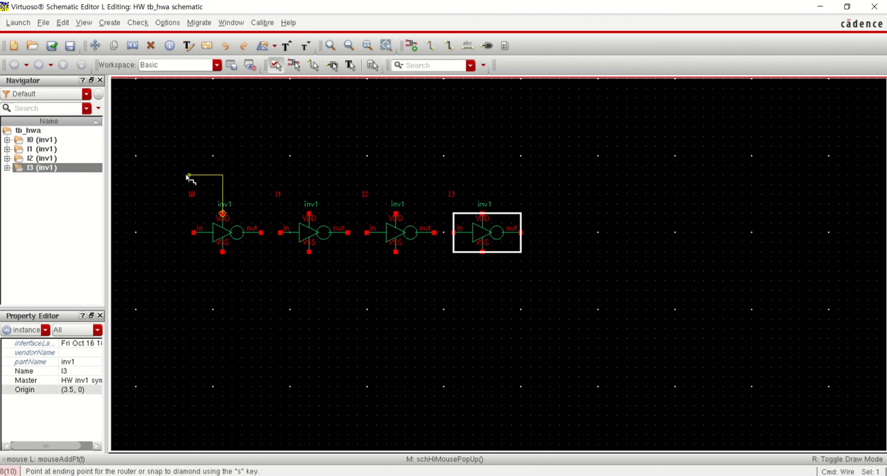
pyautogui.press('n')
pyautogui.press('Escape')
# Delete the three copied inv1 instances, keeping only the original one
pyautogui.moveTo(603, 275); pyautogui.dragTo(273, 179)
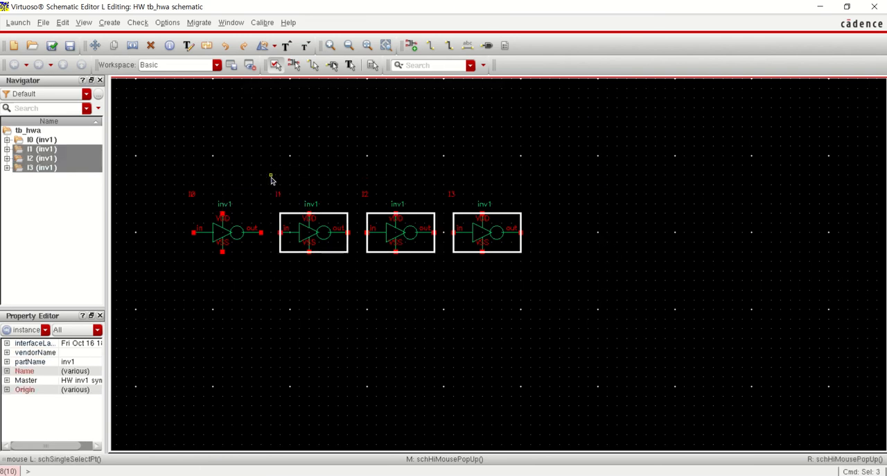
pyautogui.press('Delete')
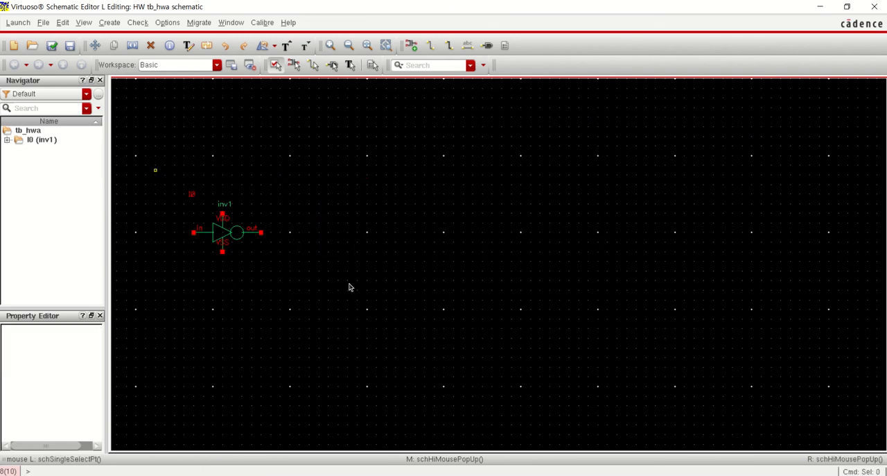
# Draw short straight wire stubs outward from the VDD, VSS, in and out terminals of the inv1 instance
pyautogui.press('f')
pyautogui.press('w')
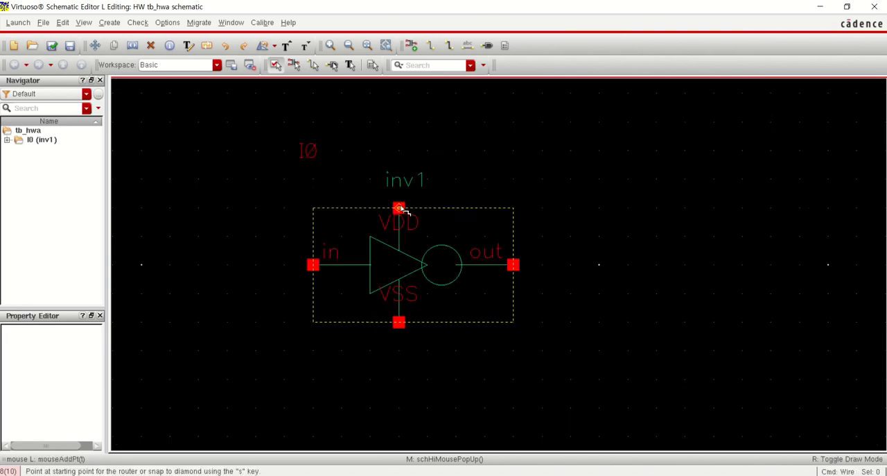
pyautogui.click(398, 208)
pyautogui.doubleClick(400, 151)
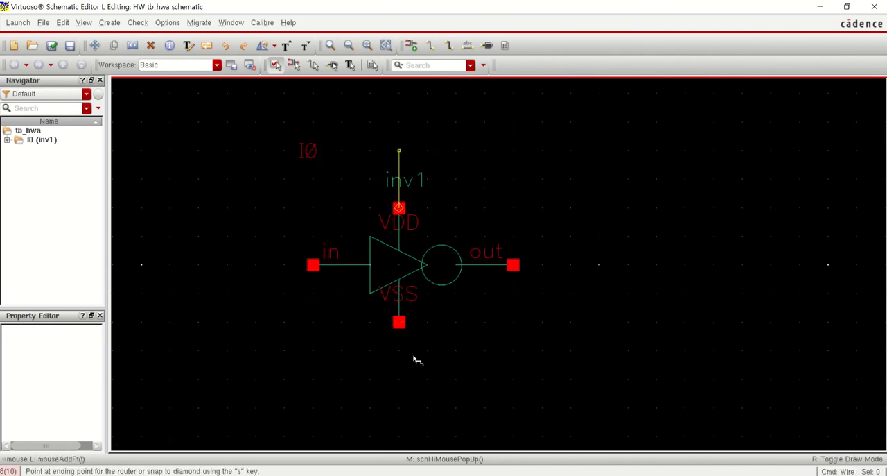
pyautogui.click(399, 322)
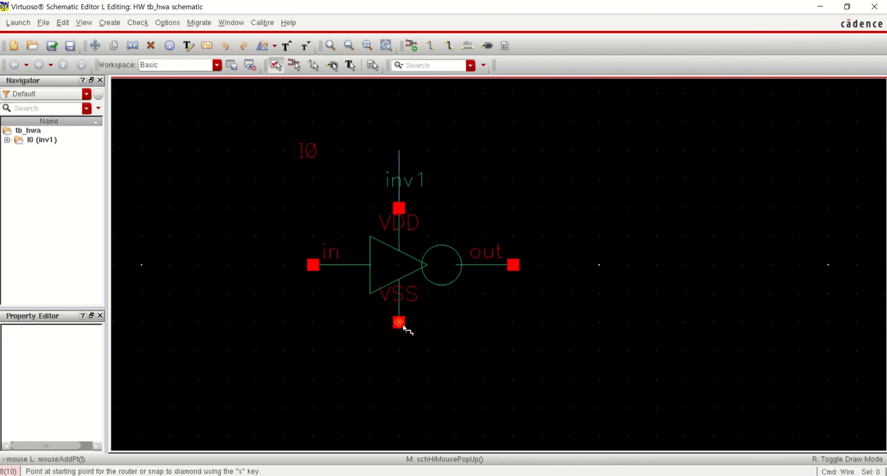
pyautogui.doubleClick(400, 380)
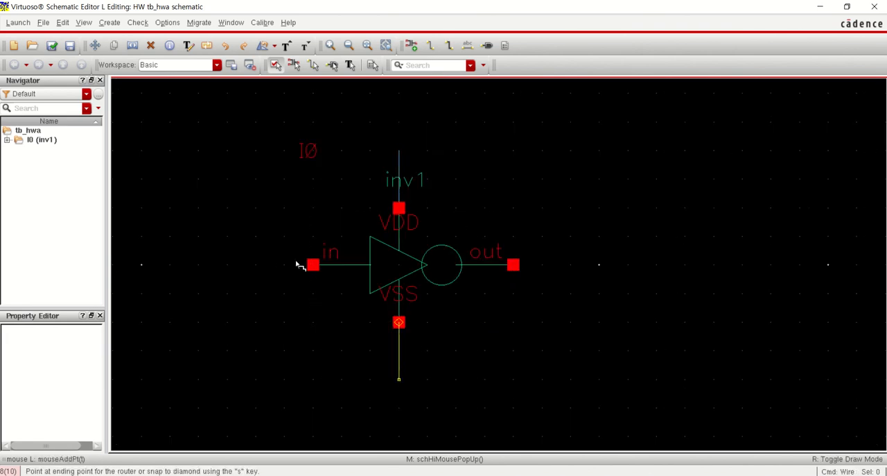
pyautogui.click(256, 265)
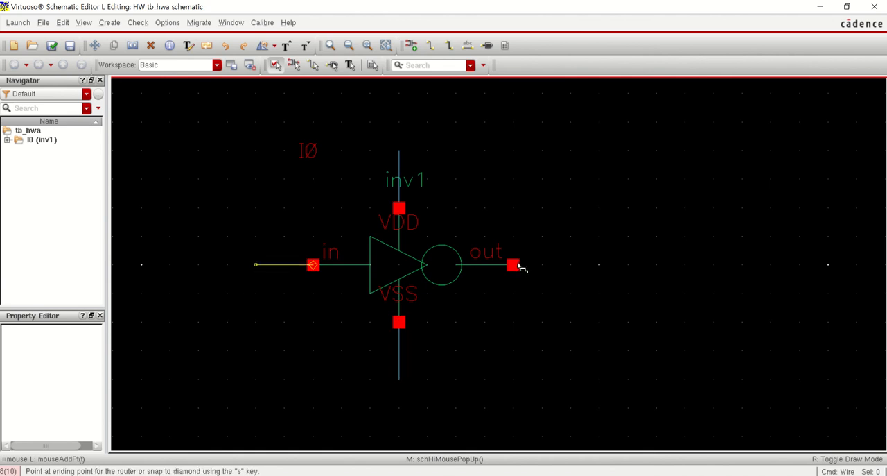
pyautogui.press('s')
pyautogui.click(571, 265)
pyautogui.press('s')
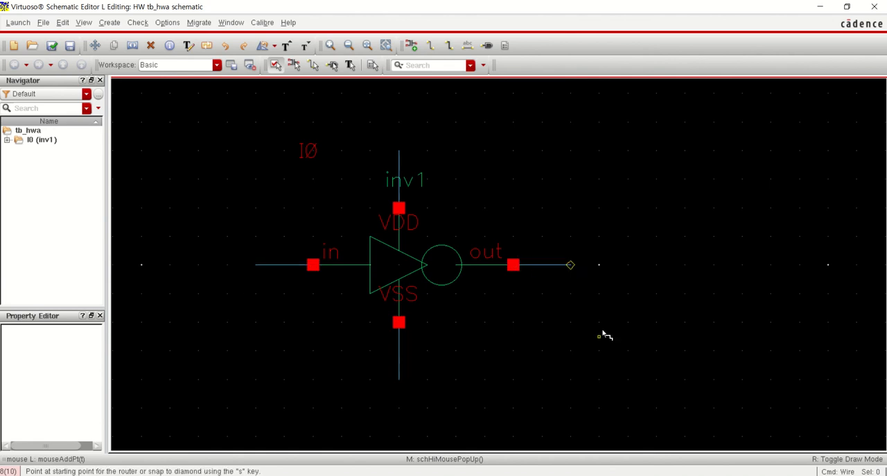
pyautogui.hotkey('shift', 'n')
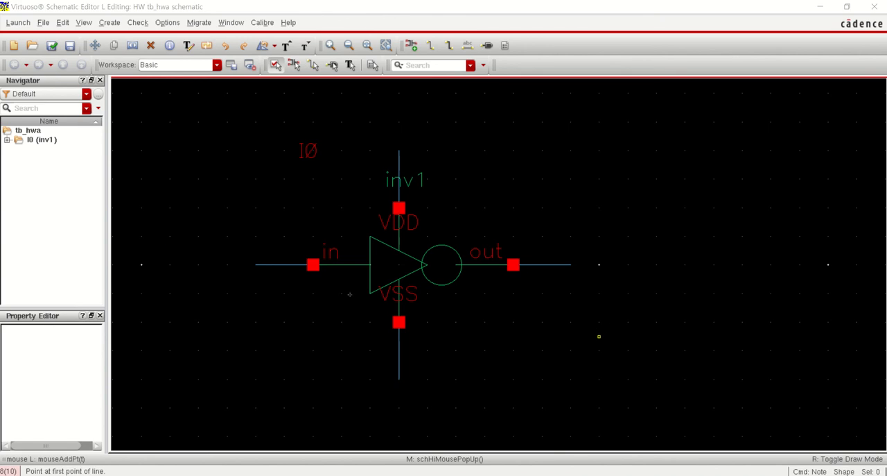
pyautogui.click(423, 250)
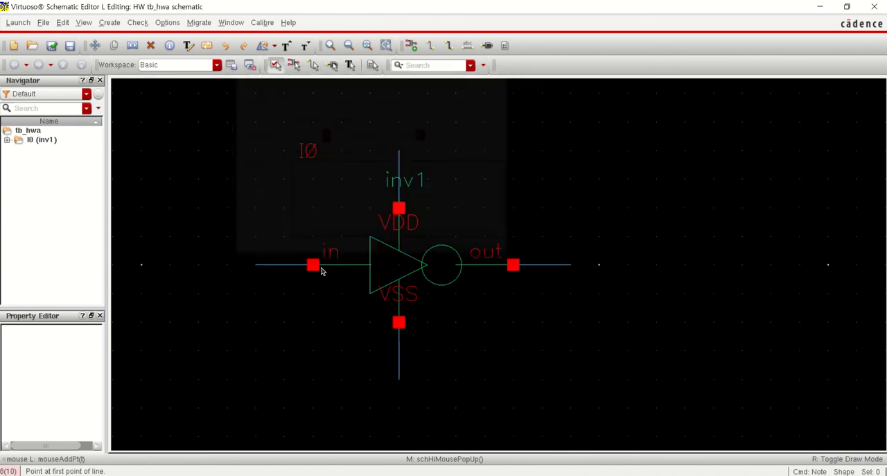
pyautogui.click(283, 264)
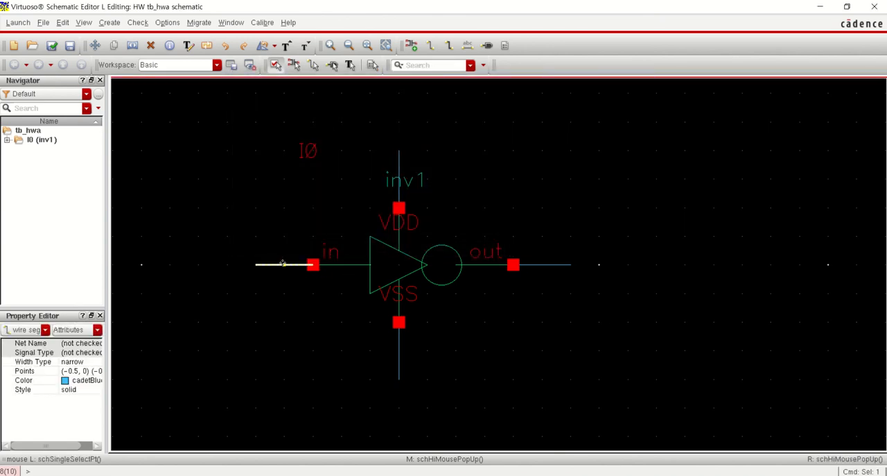
pyautogui.click(360, 159)
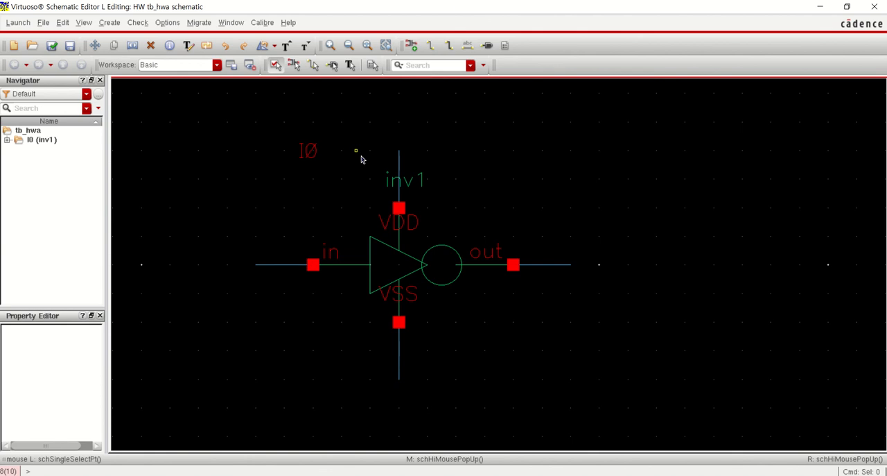
# Label the inv1 instance's supply wire stubs VDD and VSS, rotating the wire names to run vertically along the stubs
pyautogui.press('l')
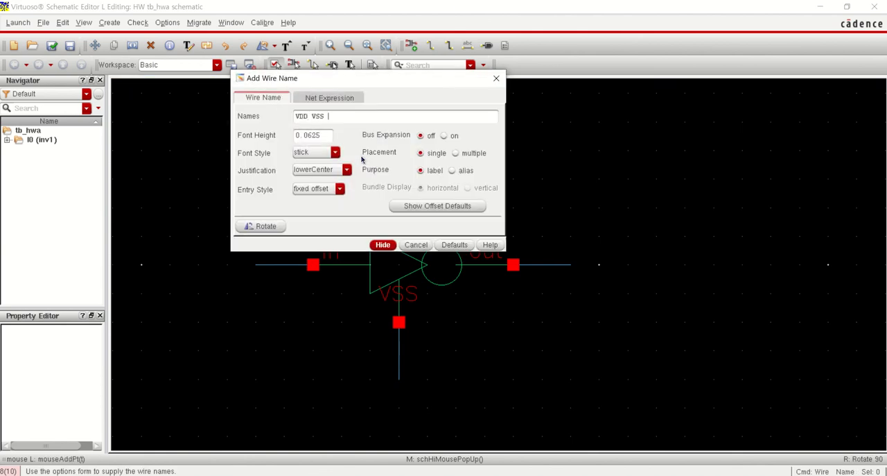
pyautogui.press('Return')
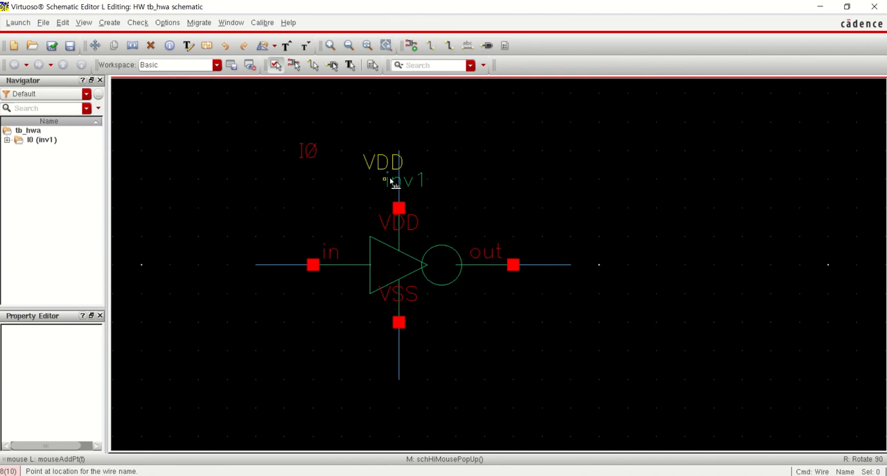
pyautogui.rightClick(395, 179)
pyautogui.click(395, 179)
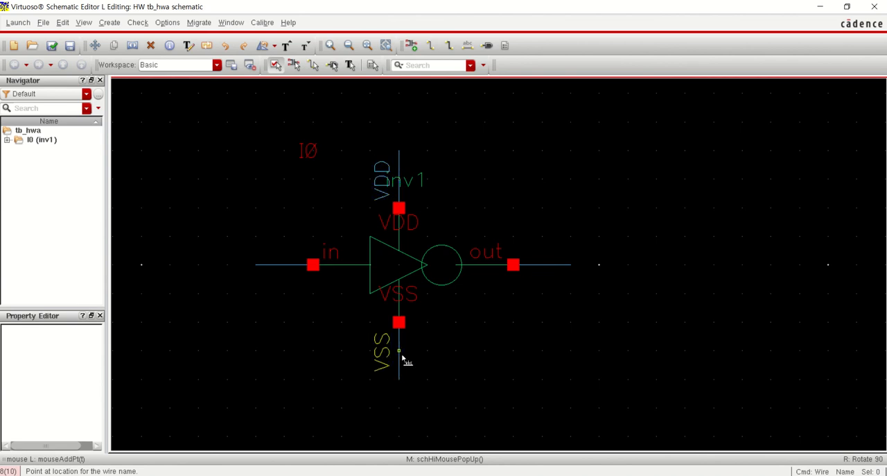
pyautogui.click(406, 356)
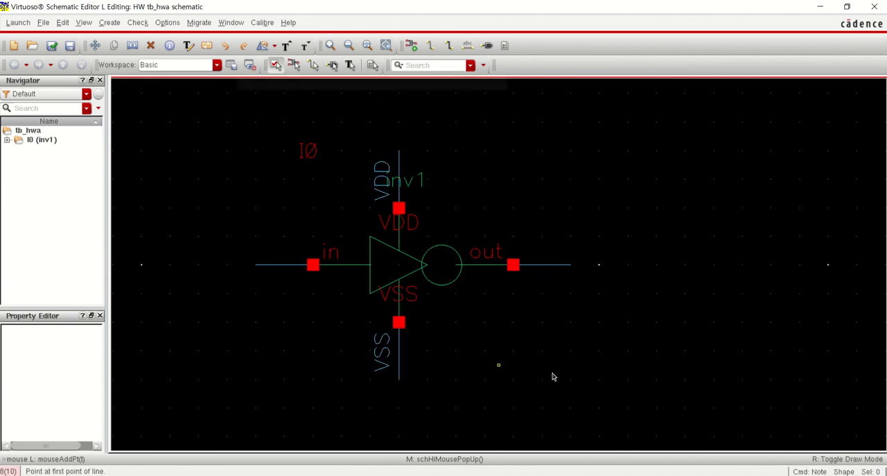
pyautogui.press('Escape')
# Copy inv1 with its labelled VDD and VSS stubs and output wire, placing the copy's input at the end of the original output wire
pyautogui.moveTo(642, 421); pyautogui.dragTo(299, 118)
pyautogui.press('c')
pyautogui.click(323, 262)
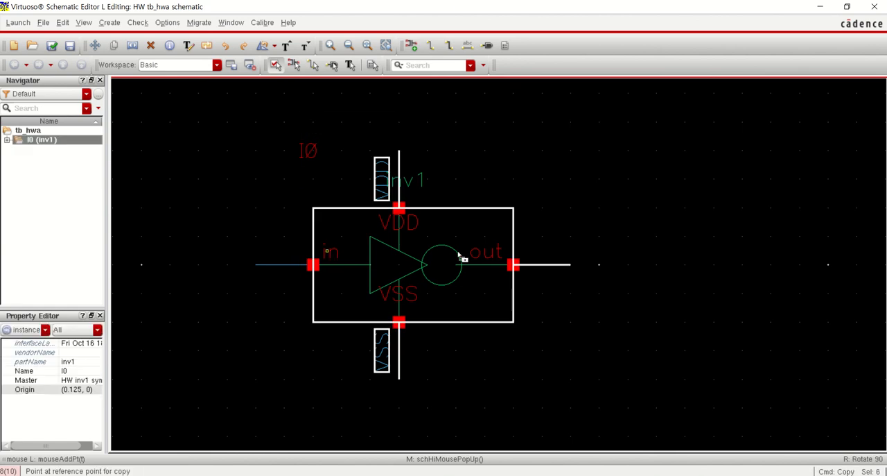
pyautogui.click(605, 250)
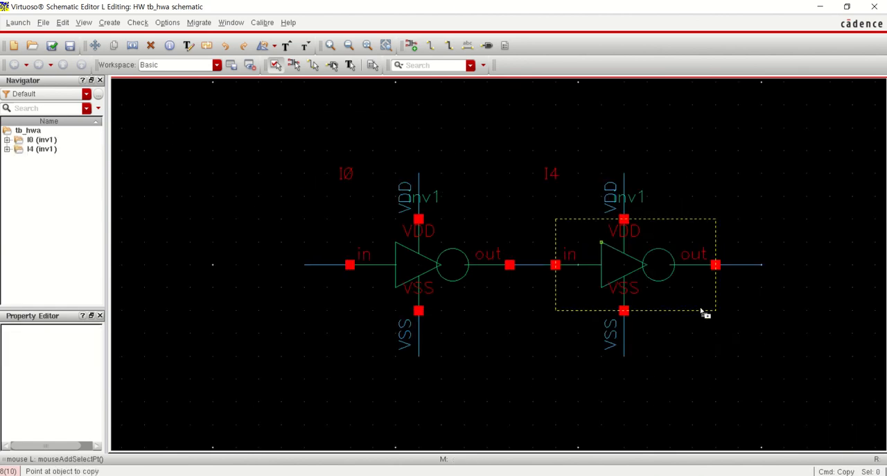
# Copy the two connected inverters with their stubs and labels onto the end of the output wire, making a chain of four
pyautogui.scroll(-2, 704, 310)
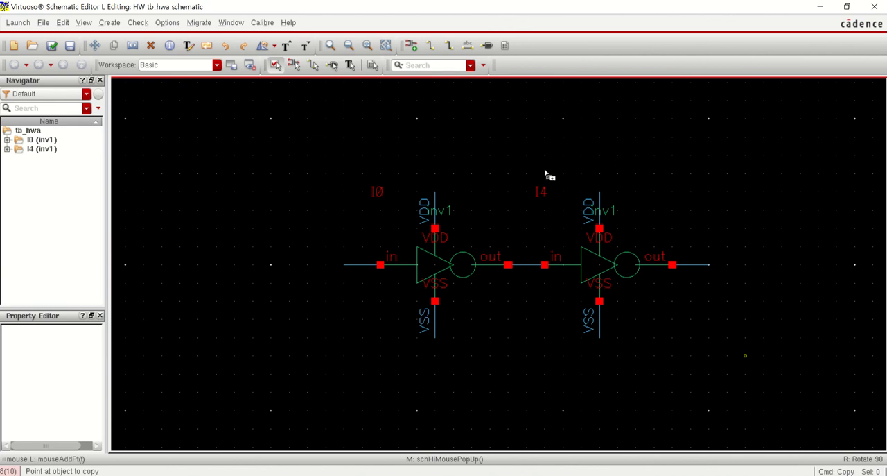
pyautogui.moveTo(546, 174); pyautogui.dragTo(379, 165)
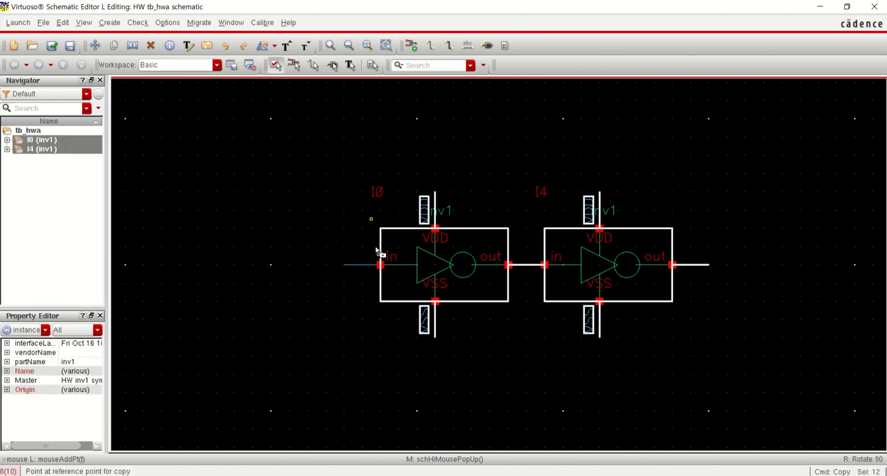
pyautogui.click(380, 265)
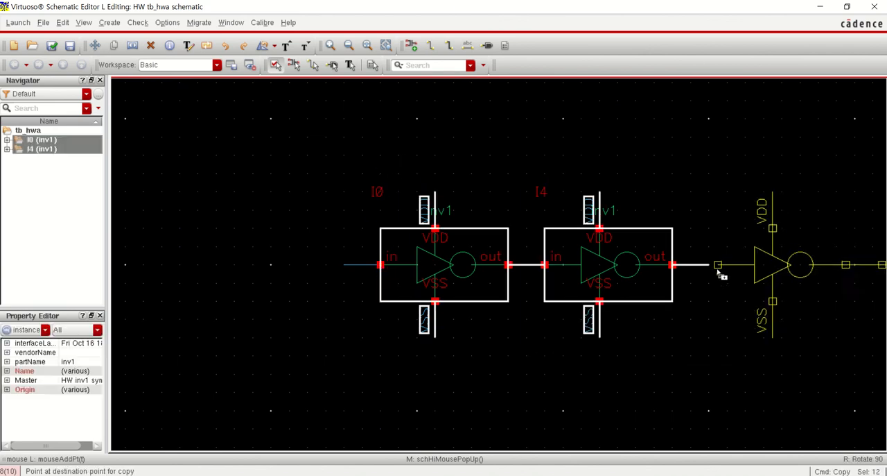
pyautogui.click(714, 274)
pyautogui.press('f')
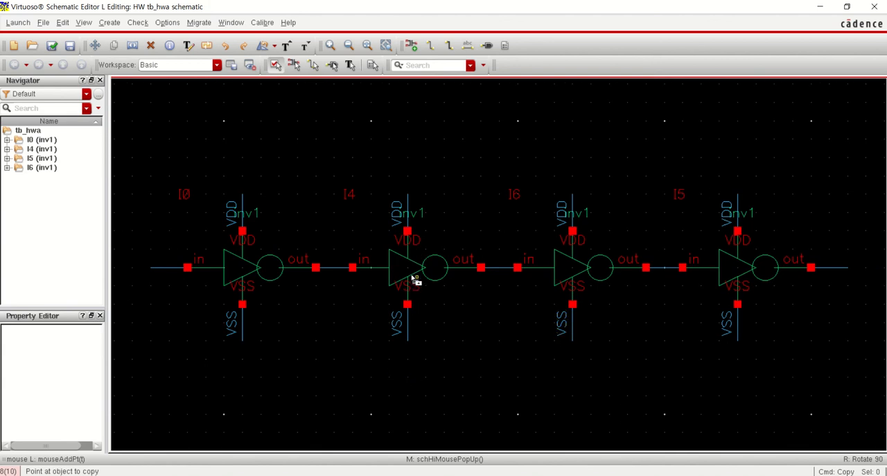
pyautogui.press('Escape')
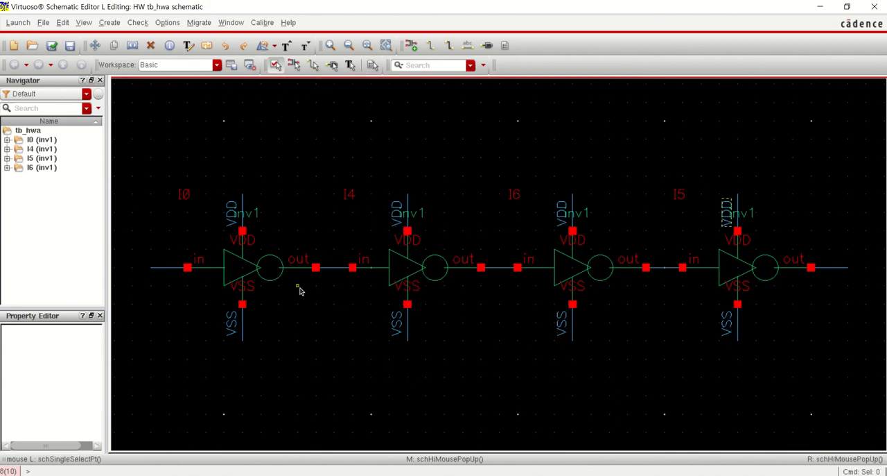
# Change the second inverter's cell name to inv3
pyautogui.click(406, 271)
pyautogui.press('q')
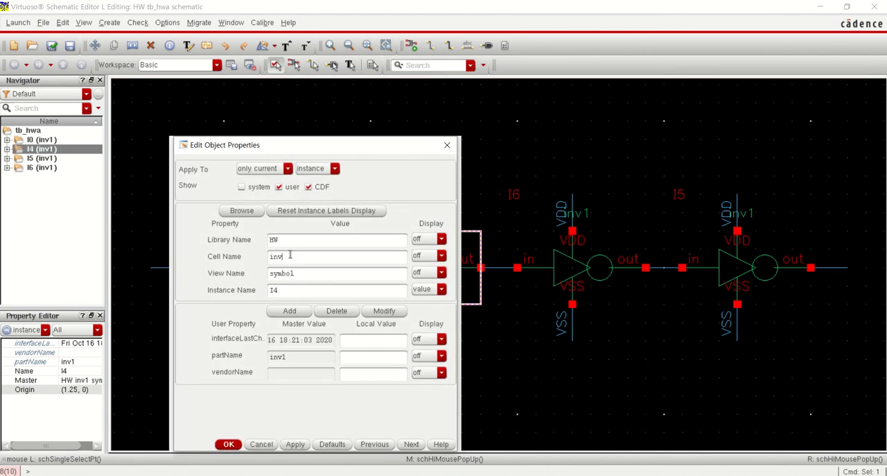
pyautogui.write('3')
pyautogui.press('Return')
# Change the third inverter's cell name to inv9
pyautogui.click(590, 269)
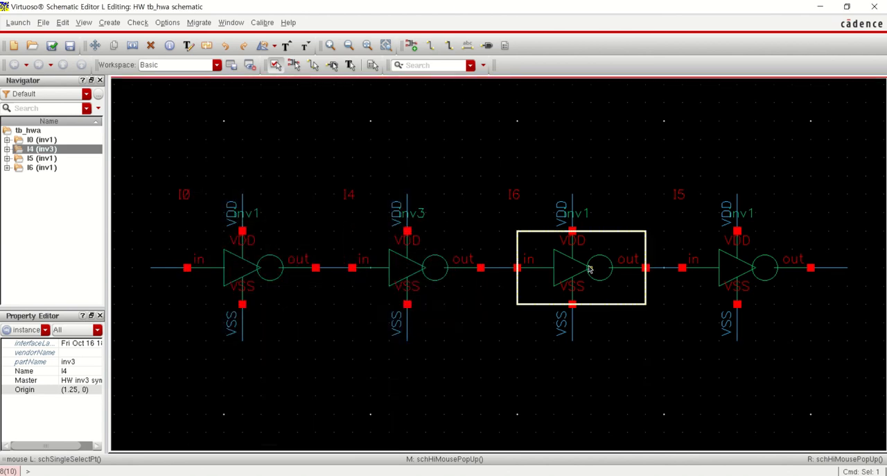
pyautogui.press('q')
pyautogui.click(296, 260)
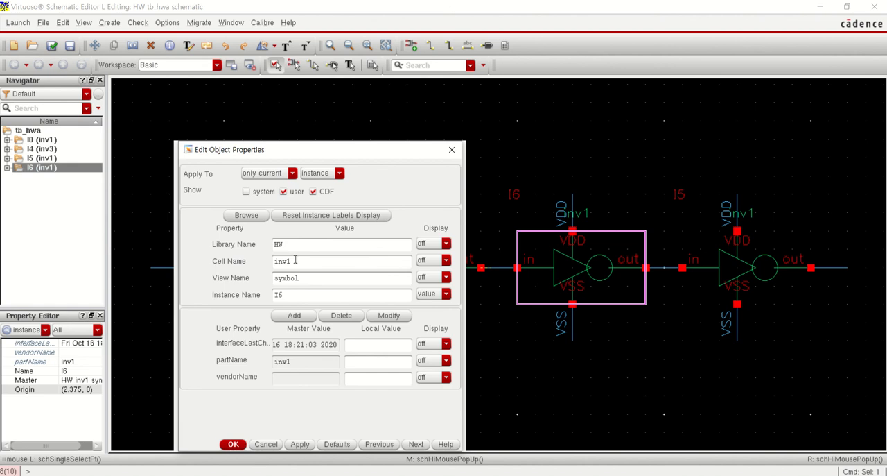
pyautogui.write('9')
pyautogui.press('Return')
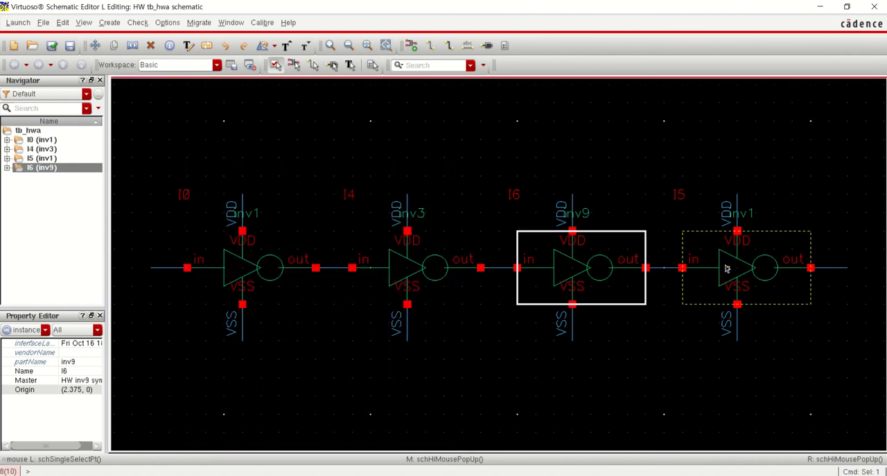
# Change the fourth inverter's cell name to inv27 and clear the selection
pyautogui.click(727, 269)
pyautogui.press('q')
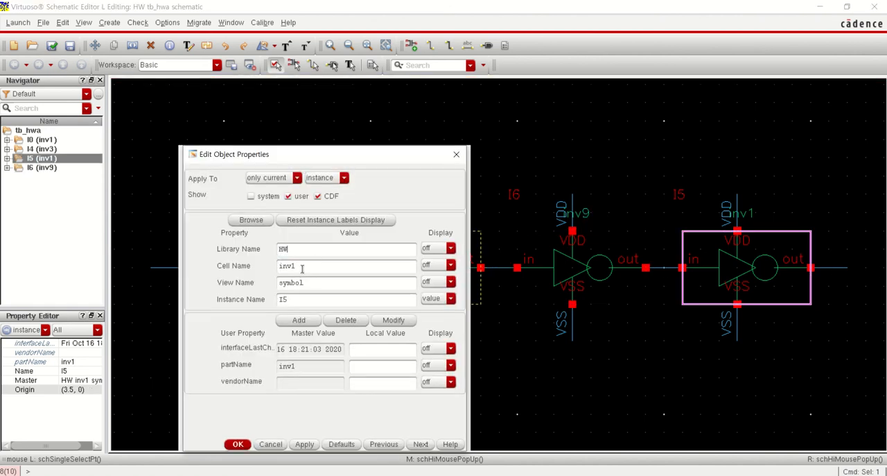
pyautogui.press('Return')
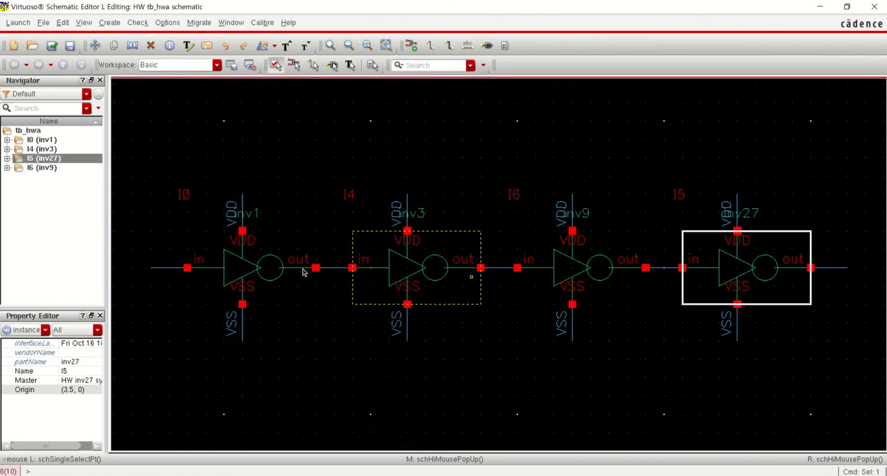
pyautogui.click(322, 353)
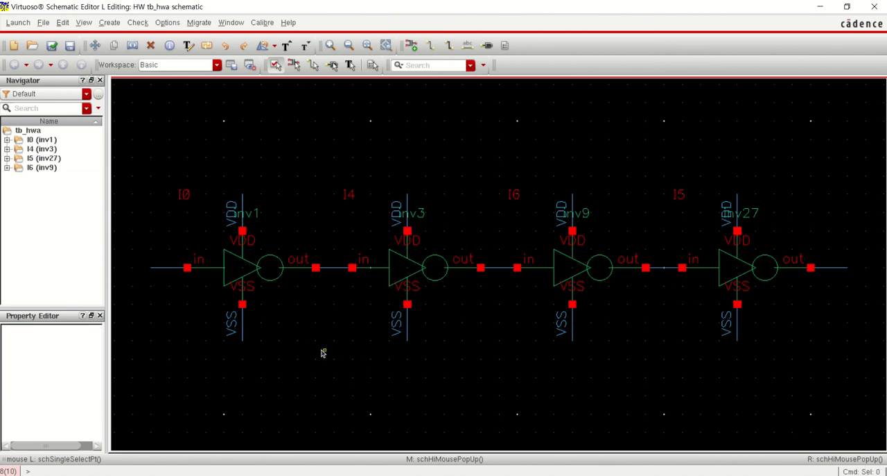
# Name the first inverter's input wire in and the last inverter's output wire out
pyautogui.click(112, 24)
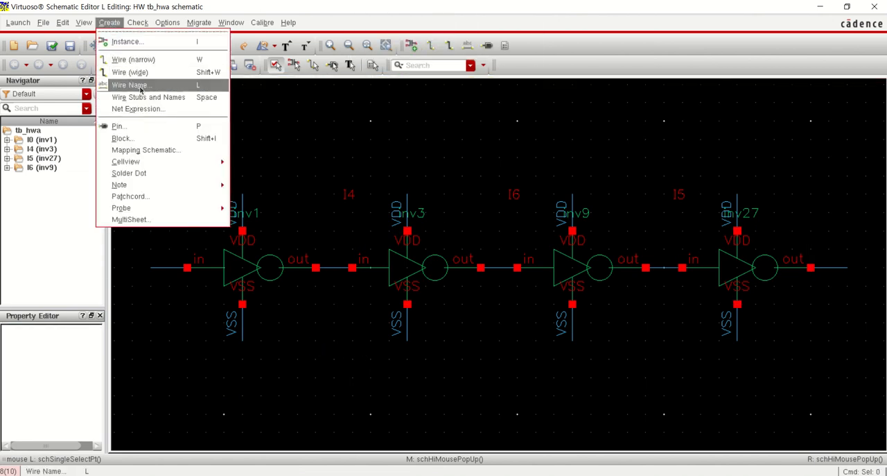
pyautogui.press('Return')
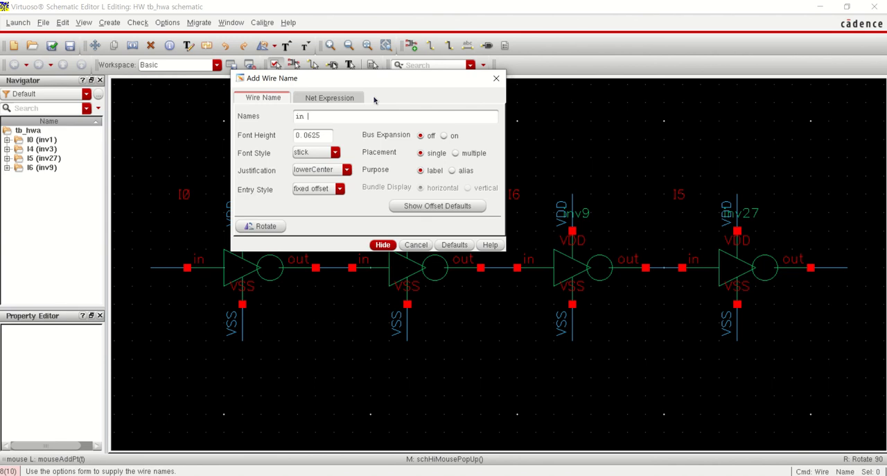
pyautogui.write('in out')
pyautogui.press('Return')
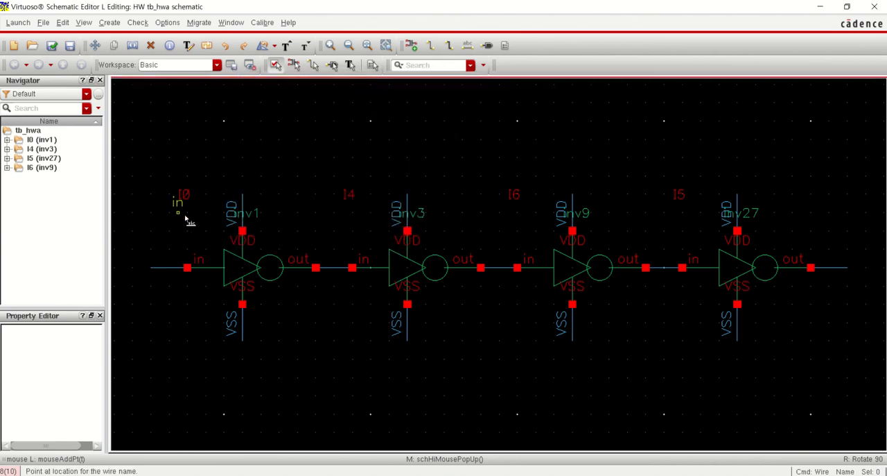
pyautogui.click(168, 270)
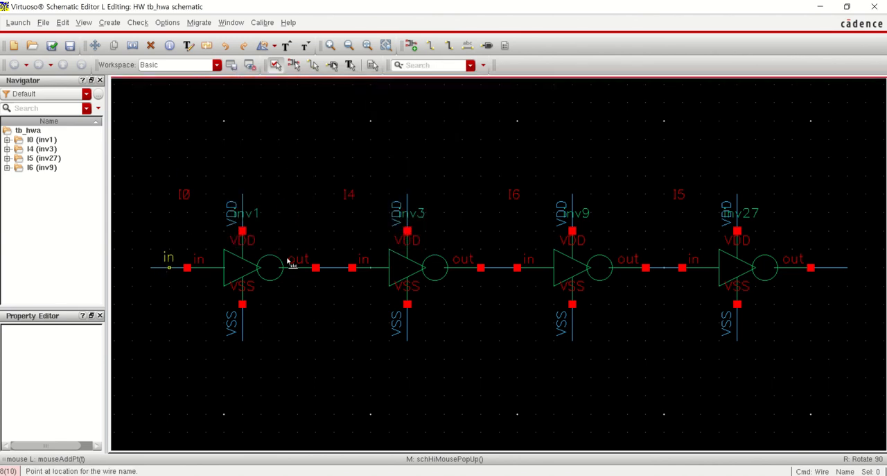
pyautogui.click(832, 267)
pyautogui.press('Escape')
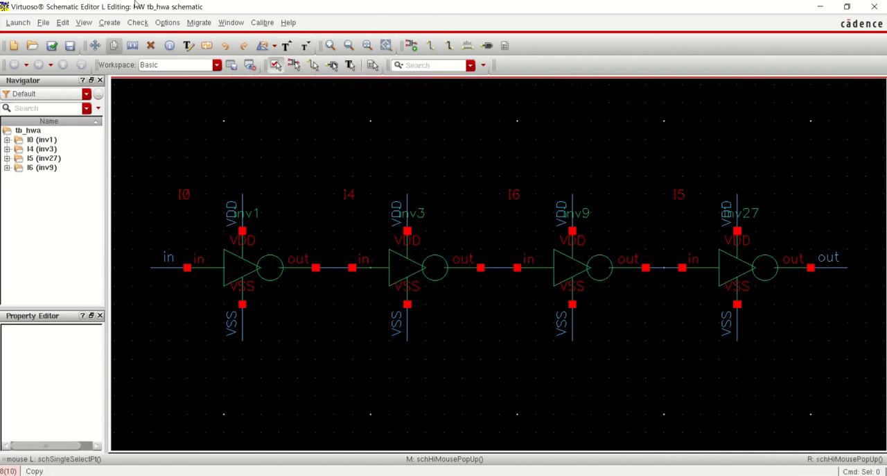
# Add input pins VDD, VSS, in and out in a vertical column above the start of the inverter chain
pyautogui.click(109, 22)
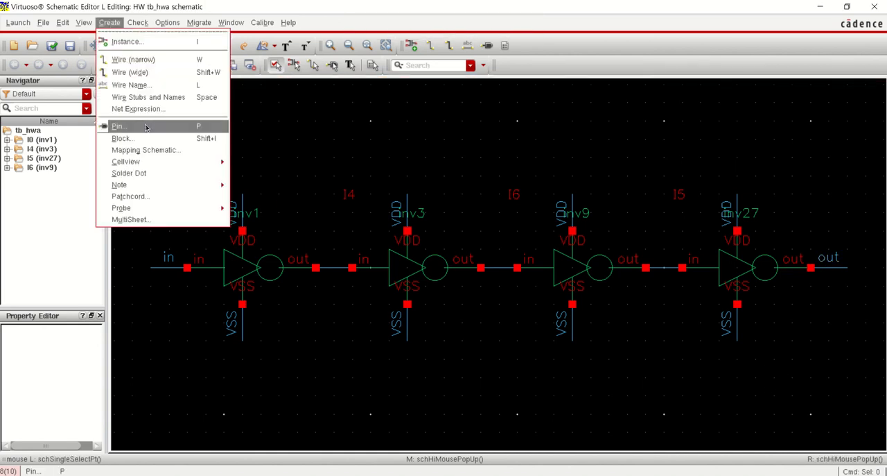
pyautogui.click(148, 127)
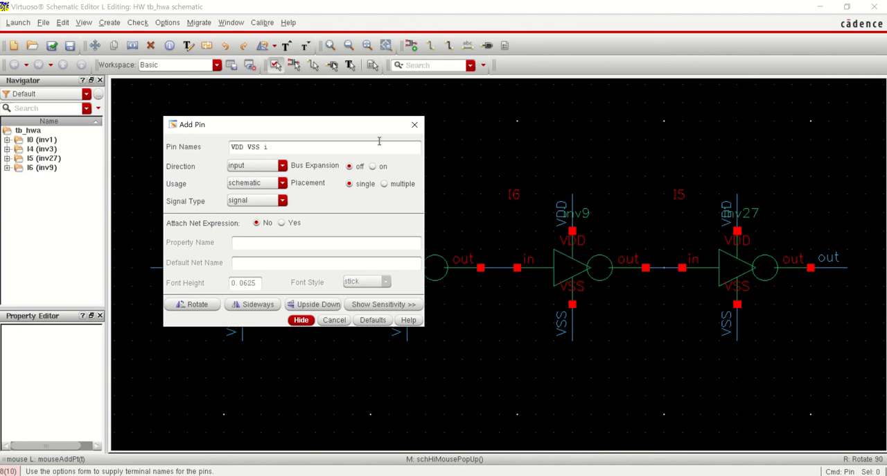
pyautogui.click(300, 320)
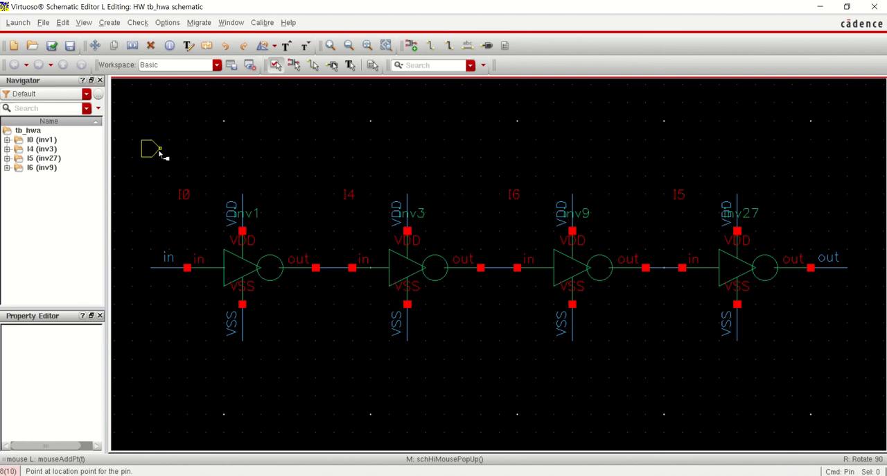
pyautogui.click(168, 150)
pyautogui.click(167, 168)
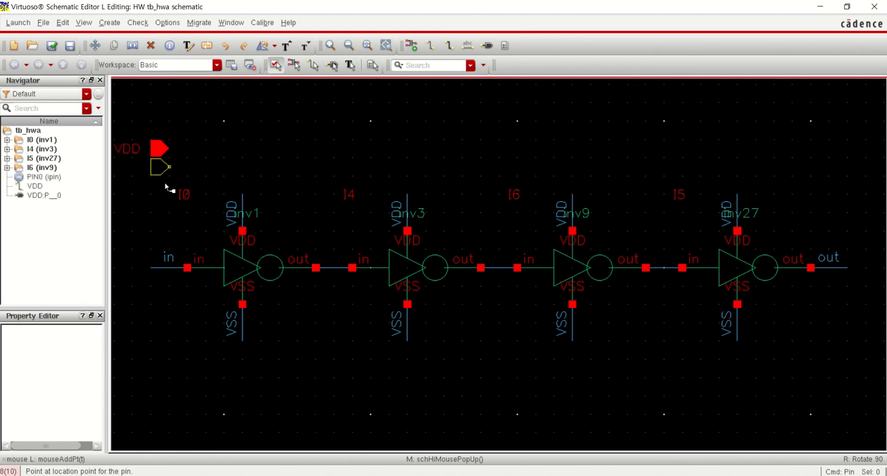
pyautogui.click(168, 187)
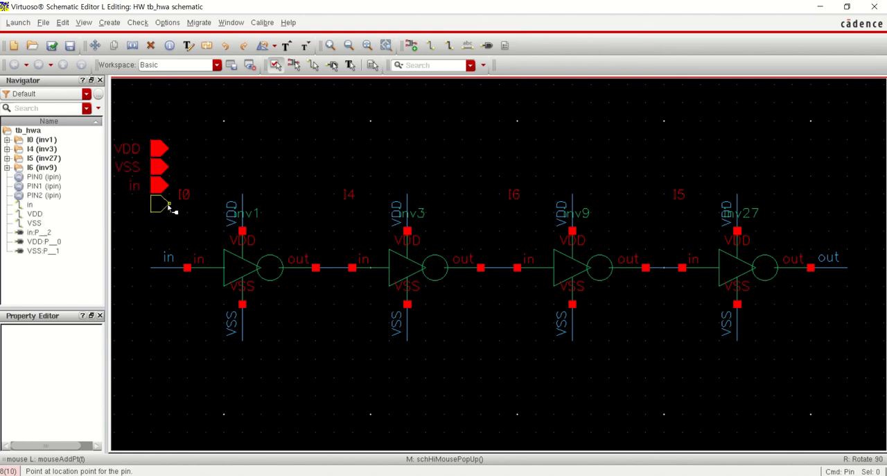
pyautogui.click(168, 206)
pyautogui.press('Escape')
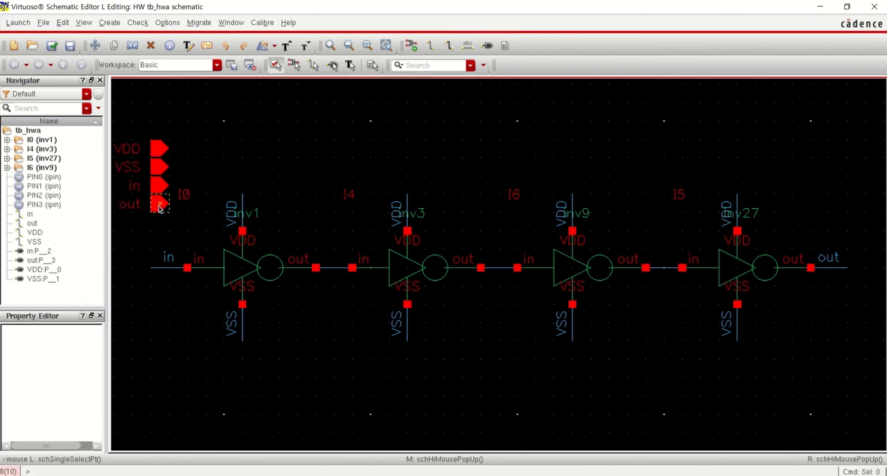
# Set the out pin's direction to output, then check and save the tb_hwa schematic
pyautogui.click(158, 203)
pyautogui.press('q')
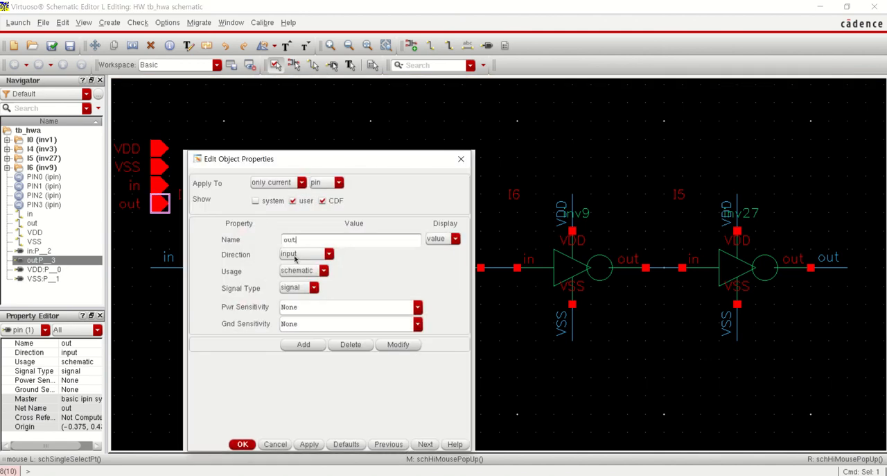
pyautogui.click(295, 260)
pyautogui.click(294, 271)
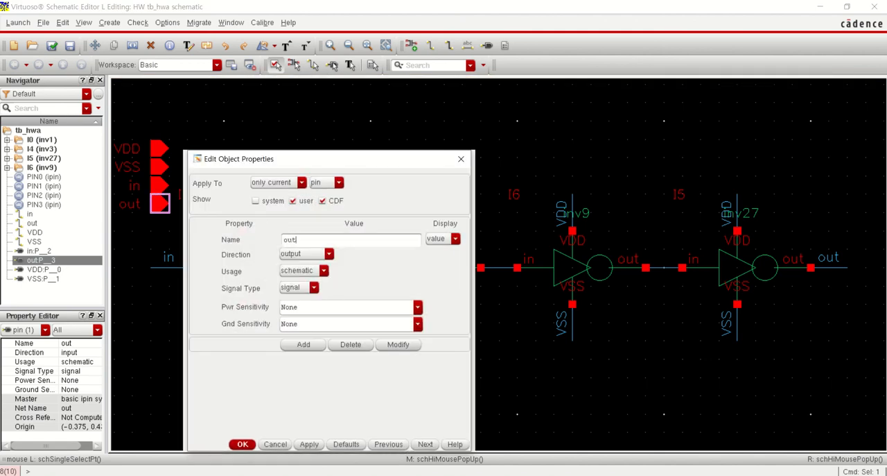
pyautogui.click(243, 445)
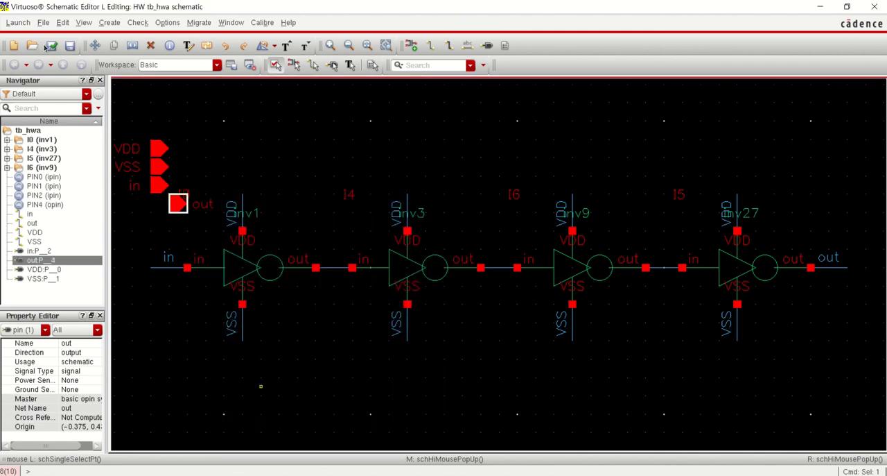
pyautogui.click(46, 46)
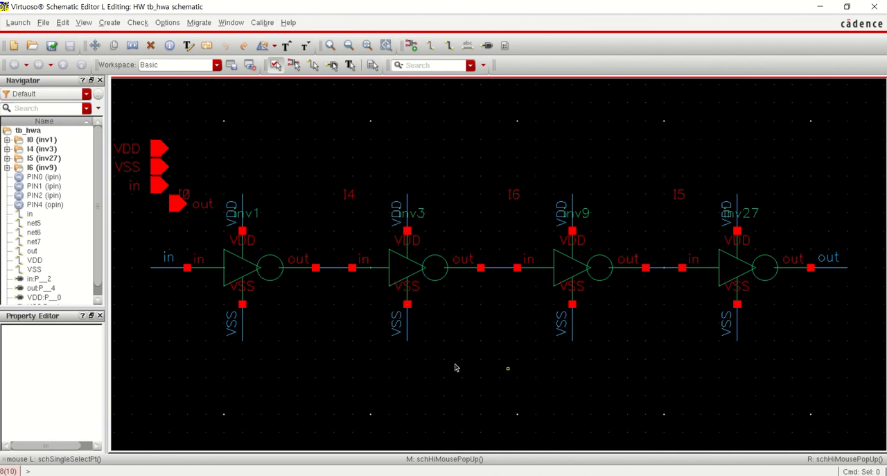
pyautogui.press('f')
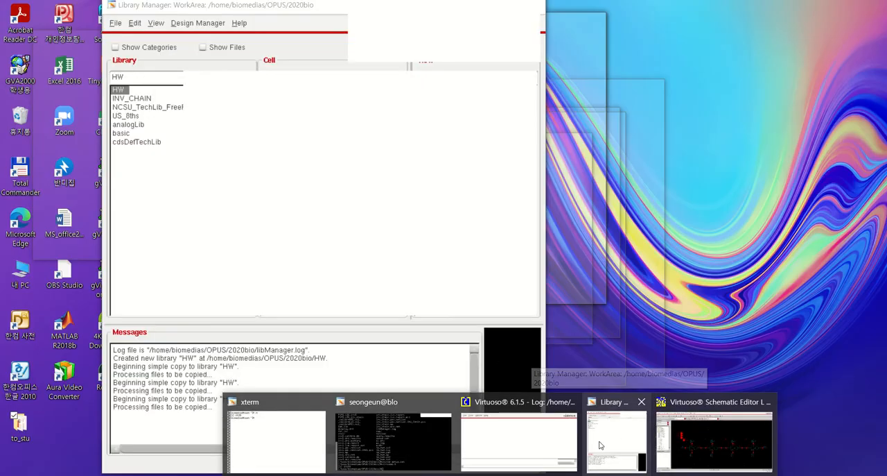
# Review the HW library's cells in the Library Manager, then switch to the HWA slides in PowerPoint
pyautogui.click(600, 445)
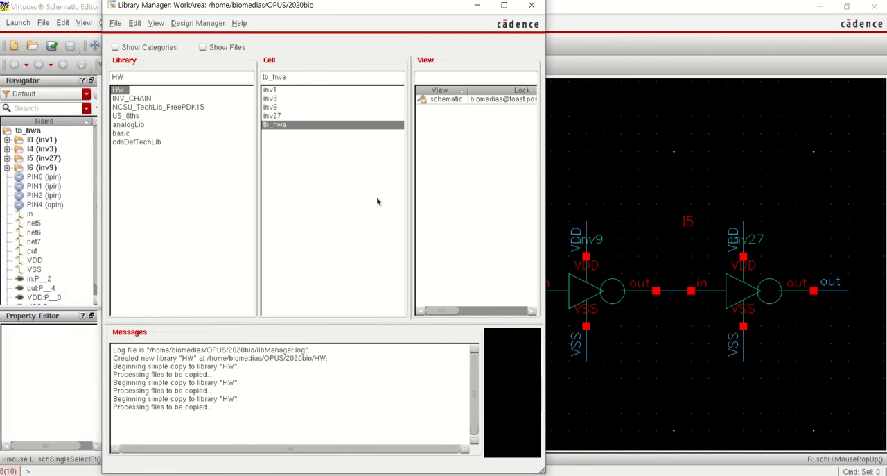
pyautogui.click(682, 166)
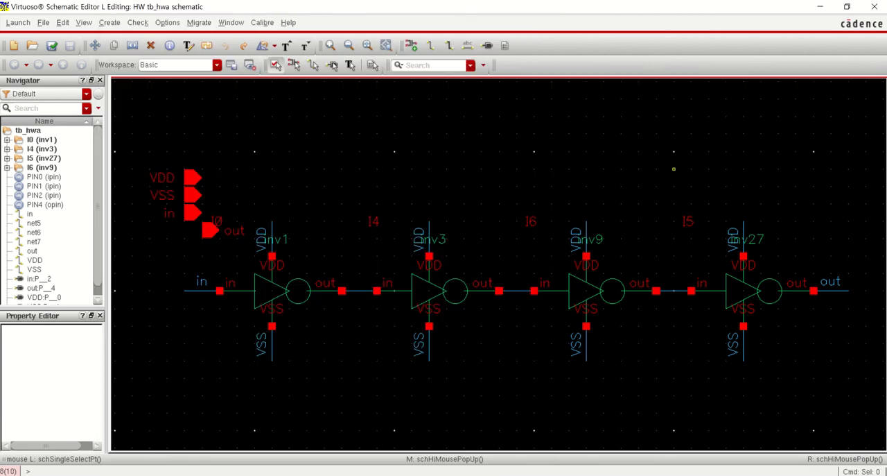
pyautogui.hotkey('alt', 'Tab')
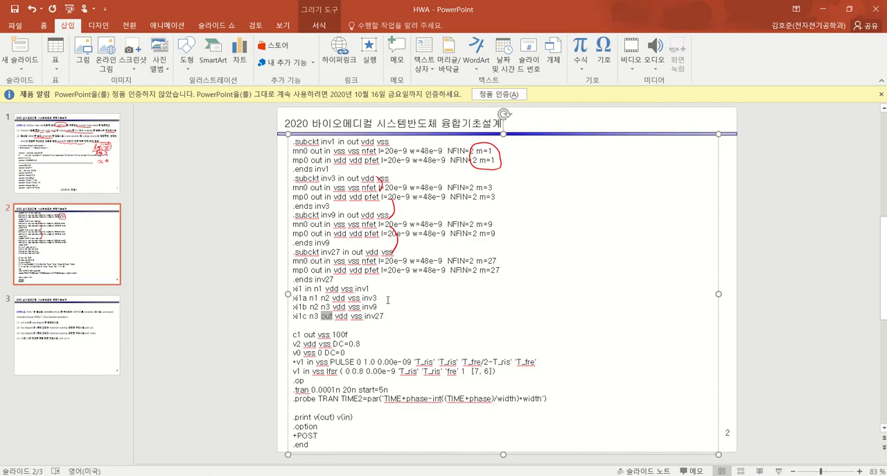
# Review part (2) of the HWA.1 task on slide 1, covering the schematic and separate captures of each subckt
pyautogui.click(228, 277)
pyautogui.click(50, 148)
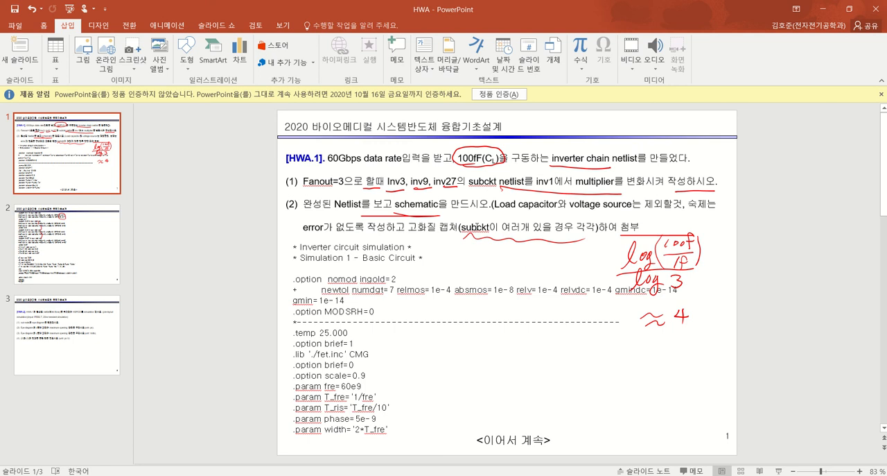
pyautogui.moveTo(477, 227); pyautogui.dragTo(417, 212)
pyautogui.click(529, 222)
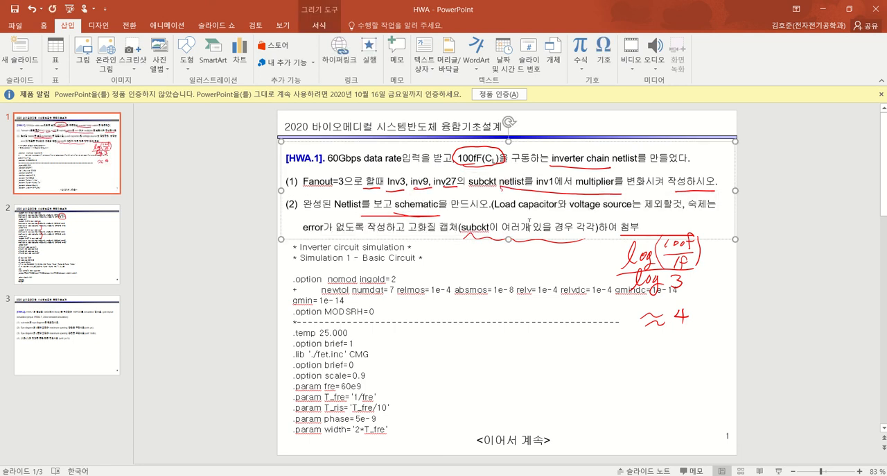
pyautogui.moveTo(621, 221); pyautogui.dragTo(334, 203)
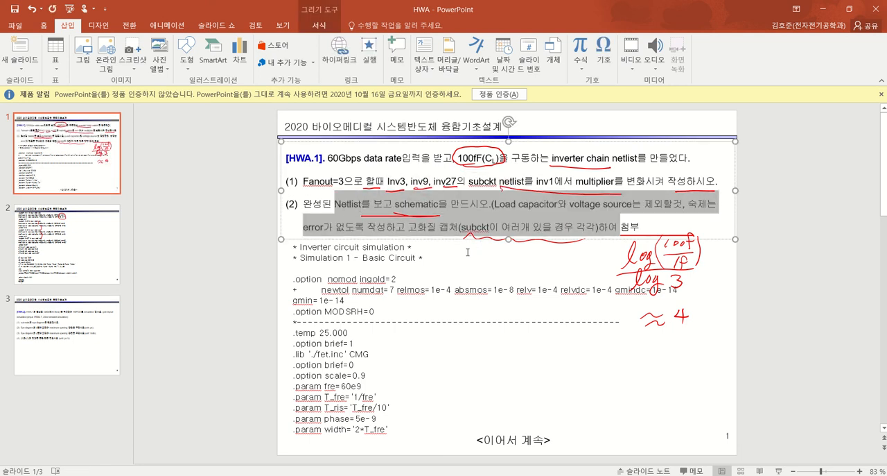
# Review the HWA.2 task on slide 3, covering the HSPICE simulation, its PRBS 7 input and the four eye diagram questions
pyautogui.click(77, 332)
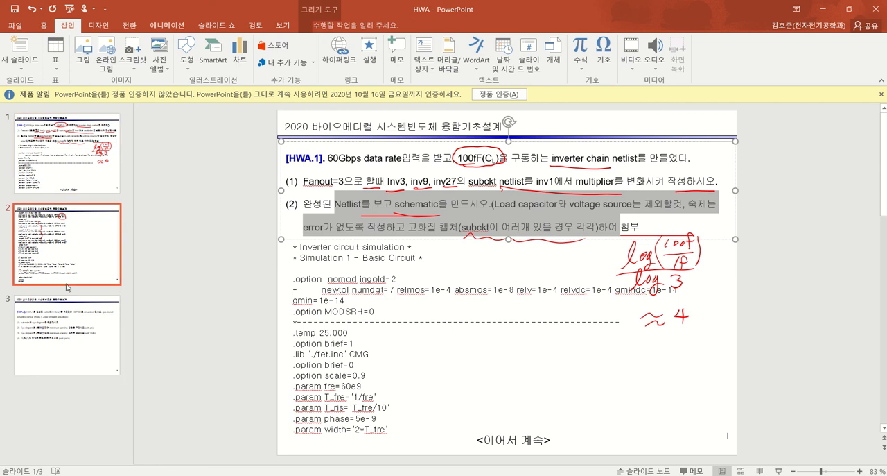
pyautogui.click(343, 179)
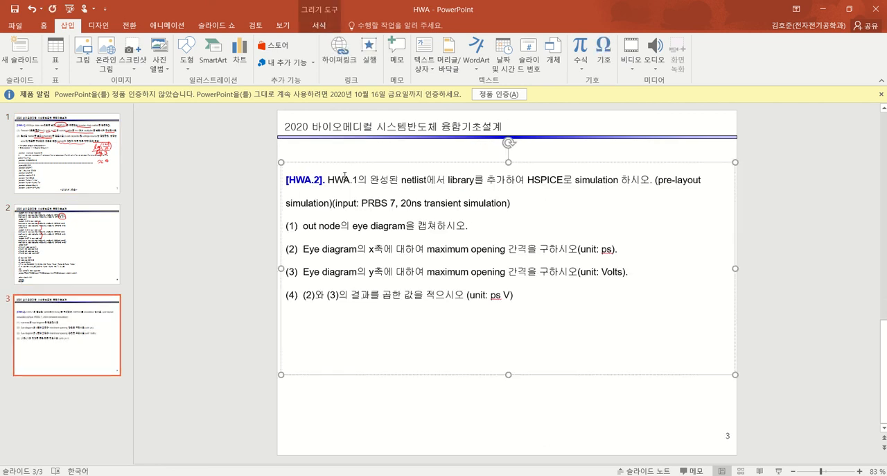
pyautogui.moveTo(404, 179); pyautogui.dragTo(620, 180)
pyautogui.click(516, 200)
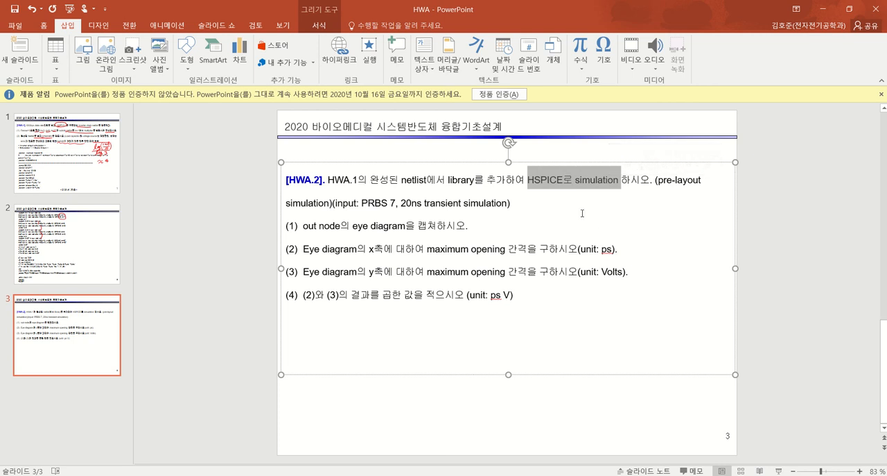
pyautogui.moveTo(358, 203); pyautogui.dragTo(460, 412)
pyautogui.click(434, 203)
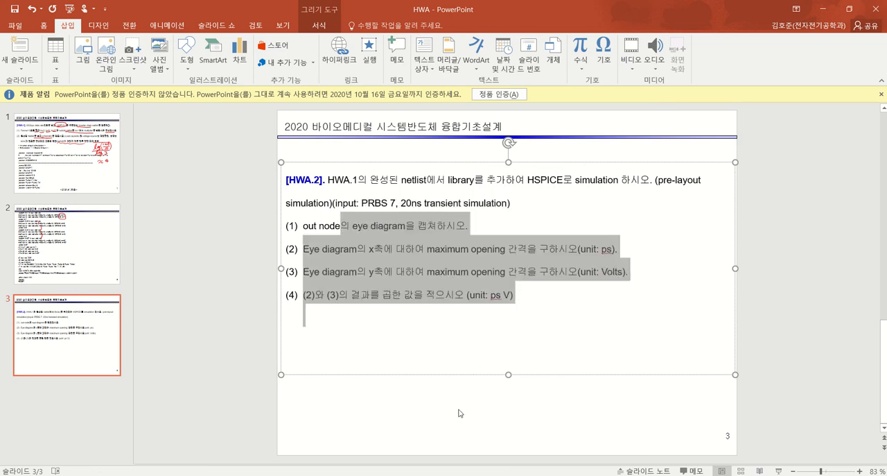
pyautogui.click(451, 424)
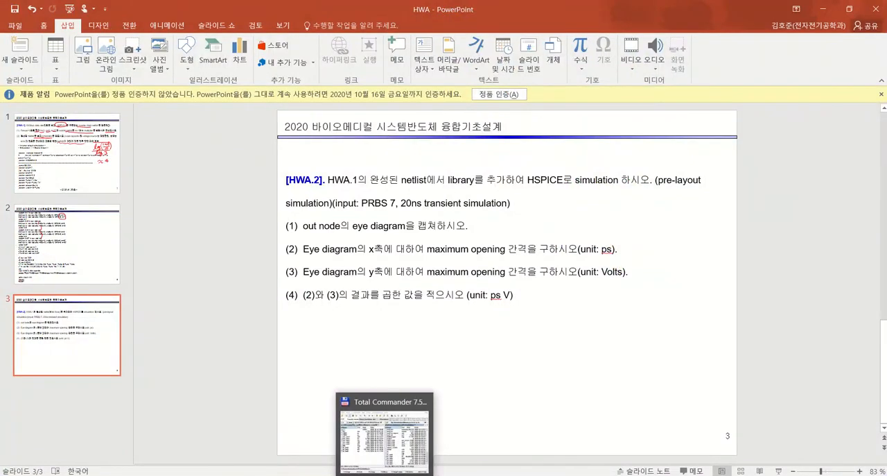
# Switch to the tb_hwA netlist in Notepad and examine the transistor multipliers of the inv1, inv3, inv9 and inv27 subckts
pyautogui.click(355, 472)
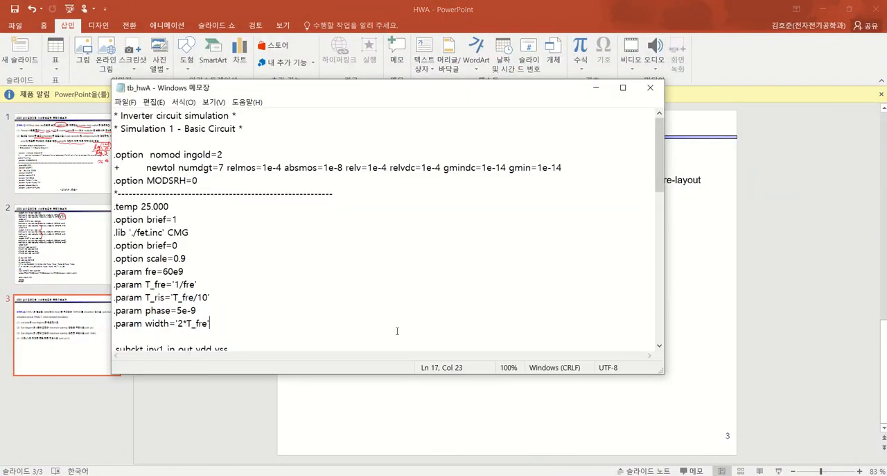
pyautogui.click(396, 210)
pyautogui.scroll(-7, 401, 213)
pyautogui.scroll(-1, 396, 214)
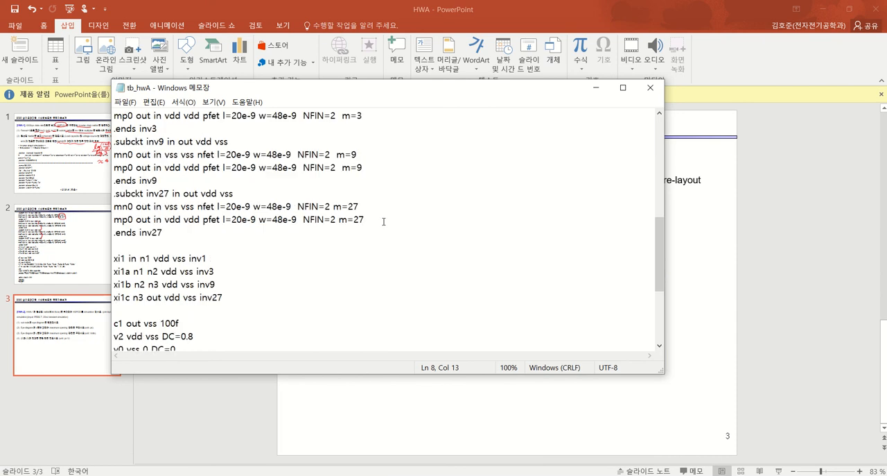
pyautogui.scroll(4, 374, 222)
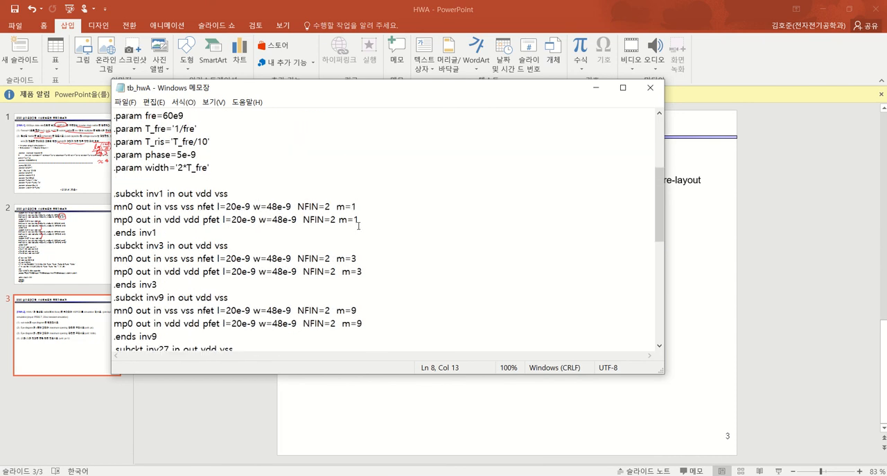
pyautogui.moveTo(358, 223); pyautogui.dragTo(112, 206)
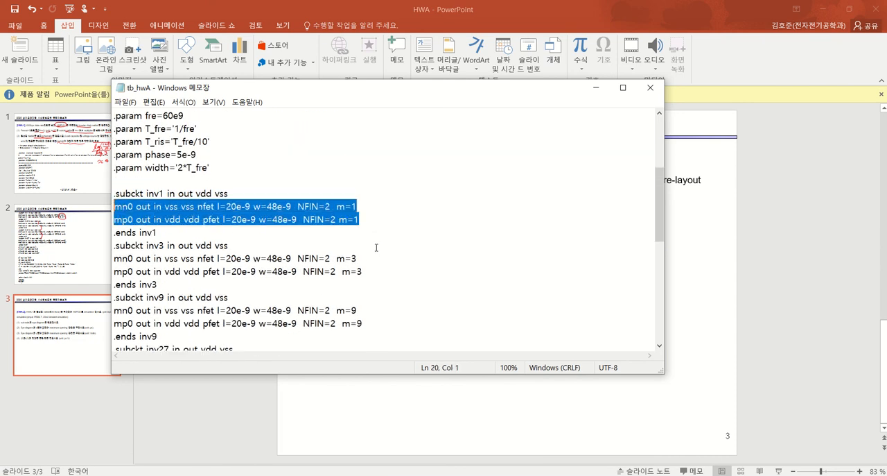
pyautogui.moveTo(364, 272); pyautogui.dragTo(336, 258)
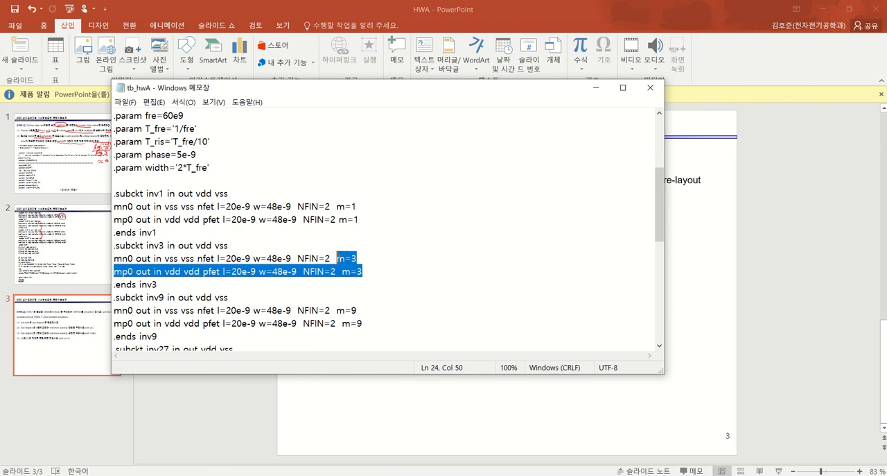
pyautogui.moveTo(361, 323); pyautogui.dragTo(337, 309)
pyautogui.scroll(-4, 366, 233)
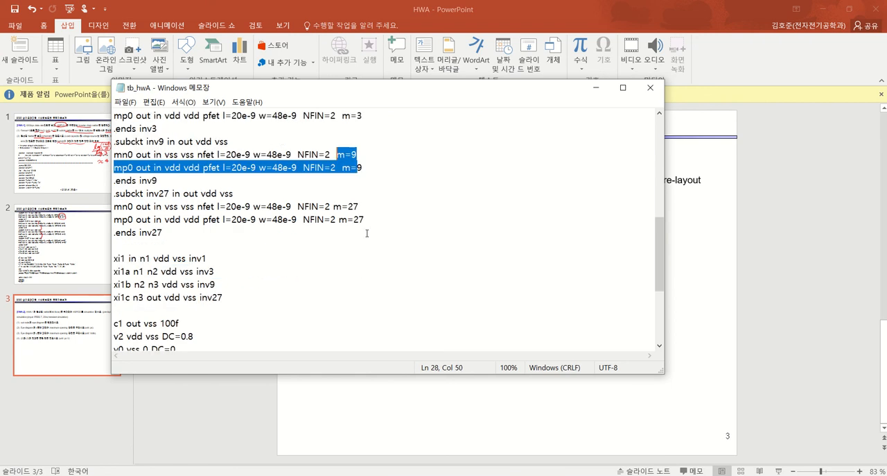
pyautogui.moveTo(360, 219); pyautogui.dragTo(326, 207)
pyautogui.scroll(-4, 415, 277)
pyautogui.scroll(6, 355, 272)
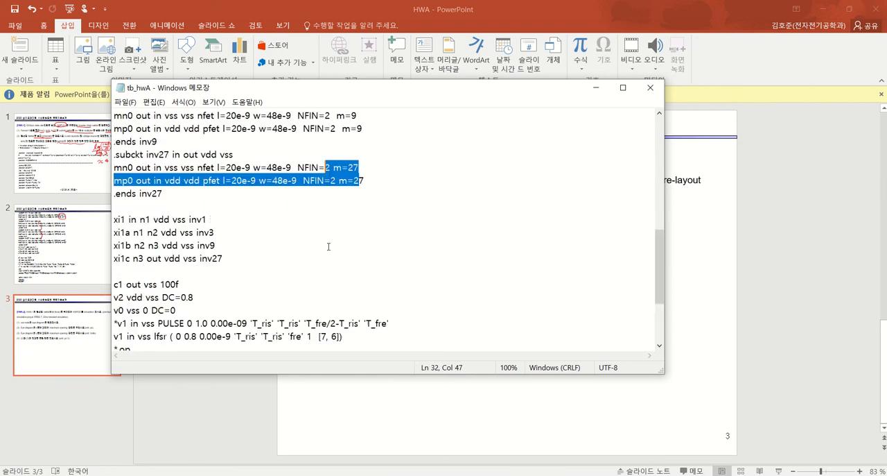
# Look over the option and parameter lines at the start of the tb_hwA netlist, then close the file
pyautogui.scroll(6, 319, 241)
pyautogui.click(263, 240)
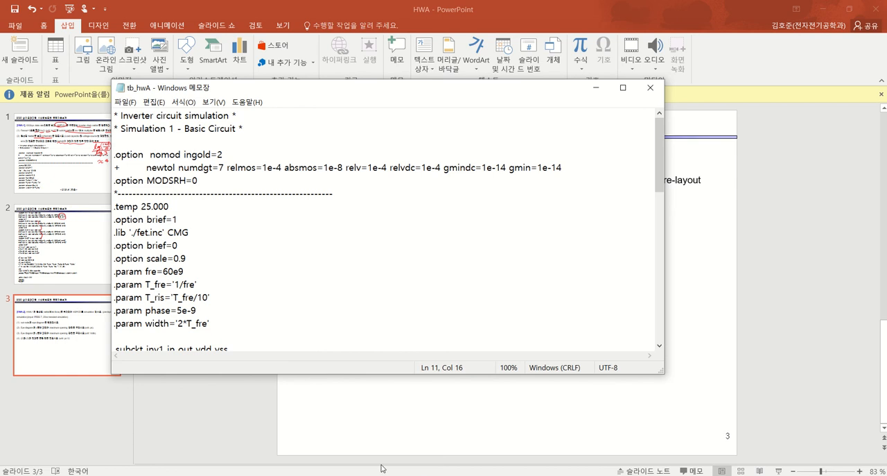
pyautogui.click(365, 179)
pyautogui.write('X')
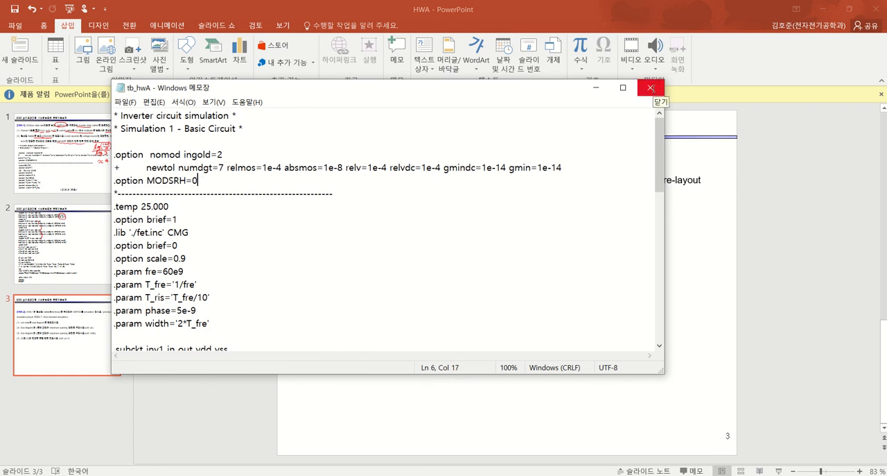
pyautogui.click(652, 89)
# Switch to Total Commander, close the existing toast1 FTP connection and dismiss the server list
pyautogui.click(377, 474)
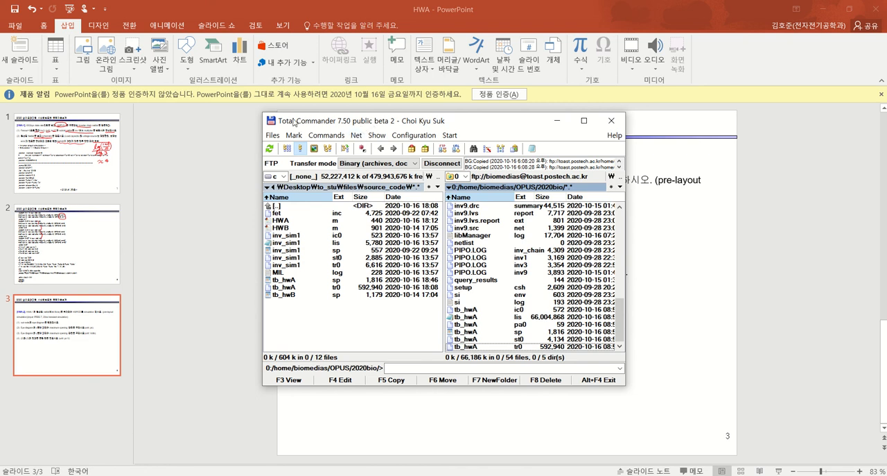
pyautogui.click(356, 135)
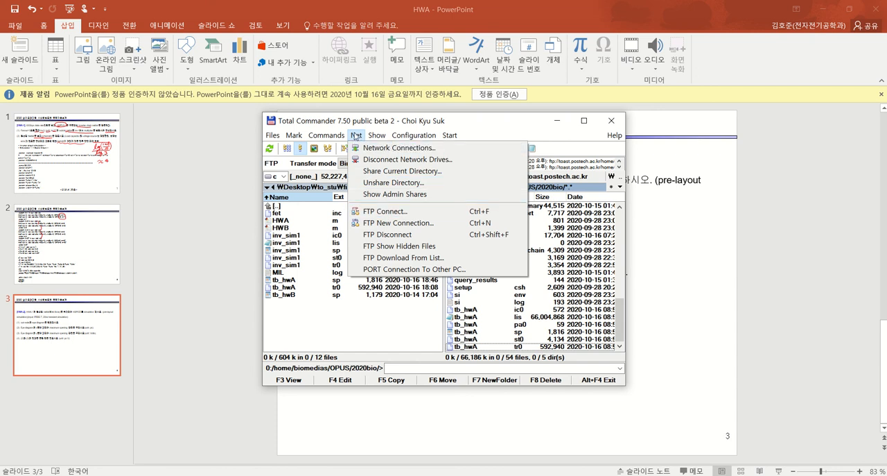
pyautogui.click(386, 211)
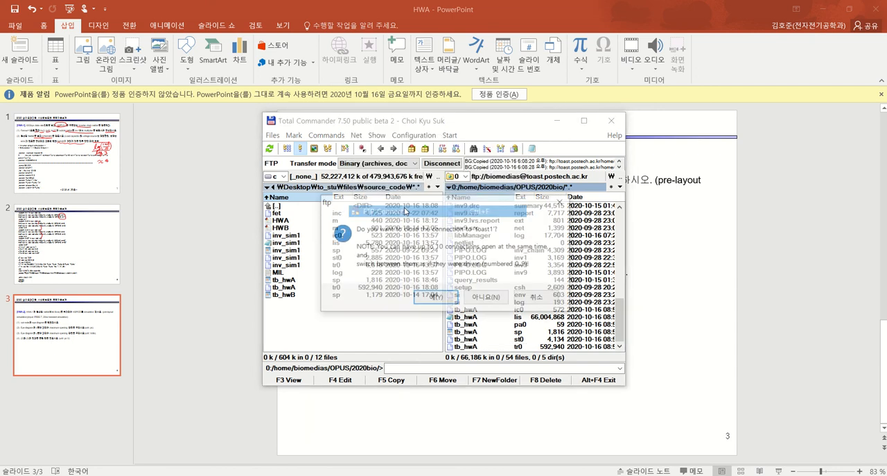
pyautogui.click(436, 297)
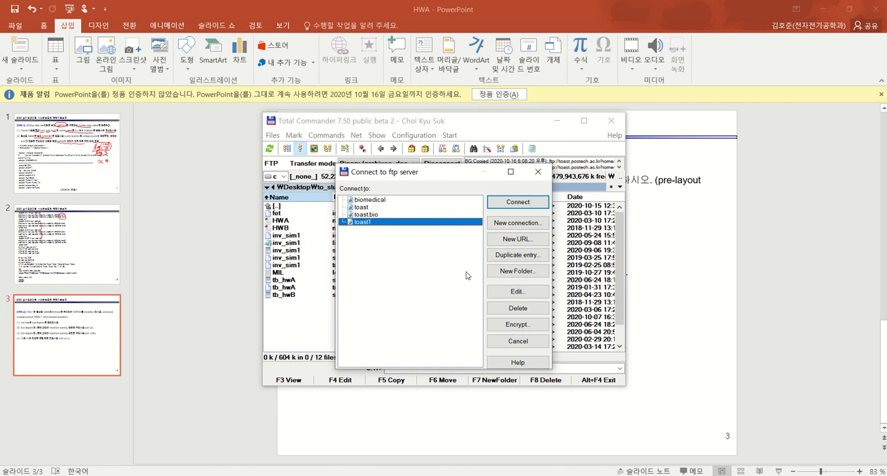
pyautogui.click(538, 172)
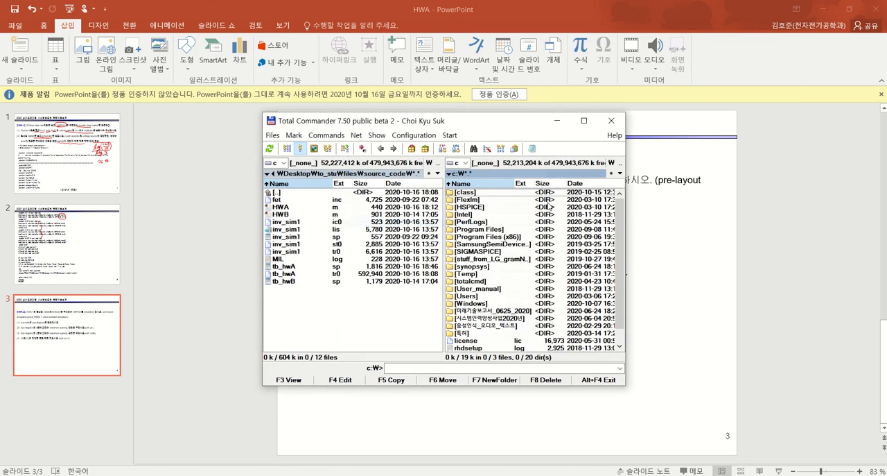
pyautogui.click(376, 299)
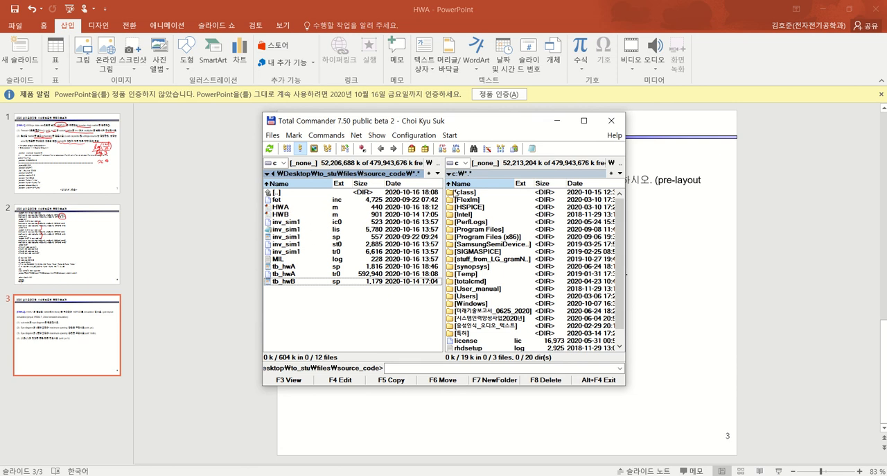
pyautogui.click(521, 173)
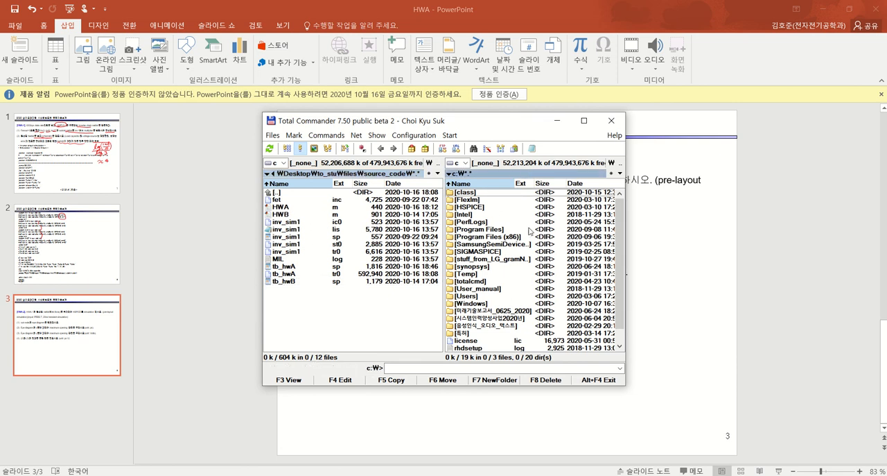
pyautogui.click(386, 178)
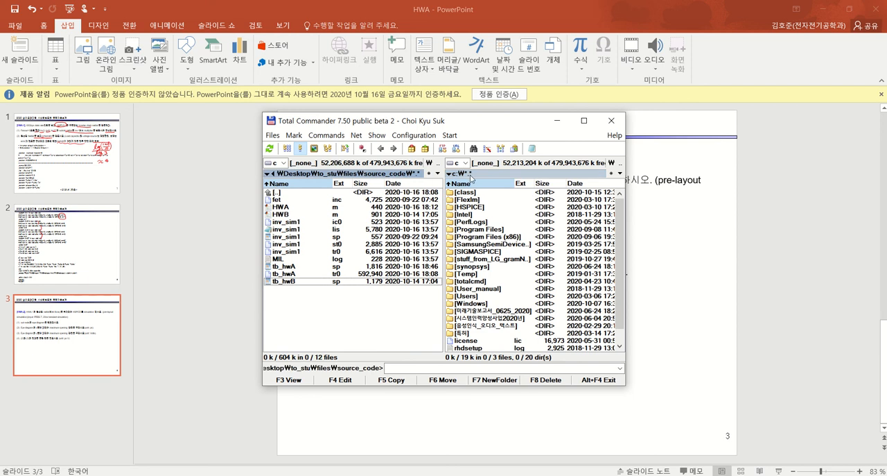
# Create a new FTP connection named toast.biomedical1 for host toast.postech.ac.kr, entering the account user name and password
pyautogui.click(495, 175)
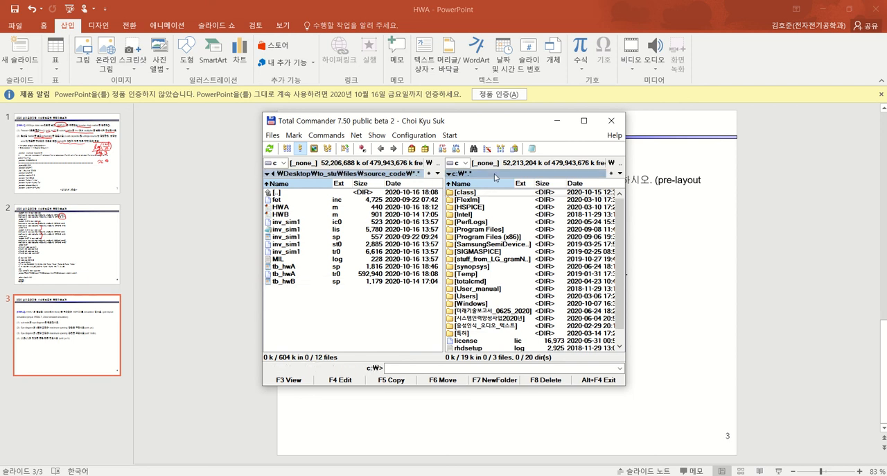
pyautogui.click(355, 136)
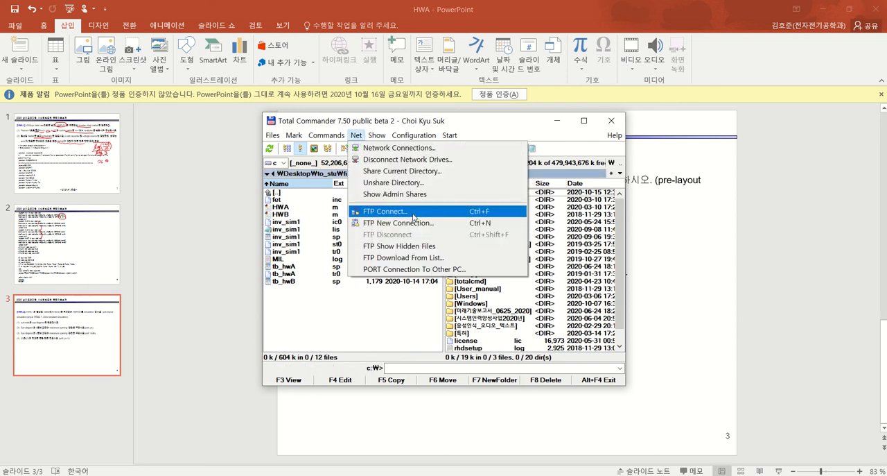
pyautogui.click(388, 211)
pyautogui.click(516, 223)
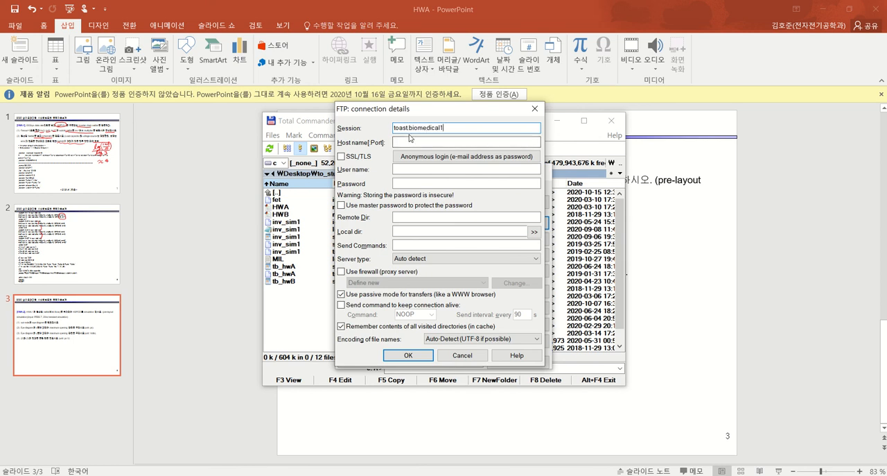
pyautogui.click(459, 142)
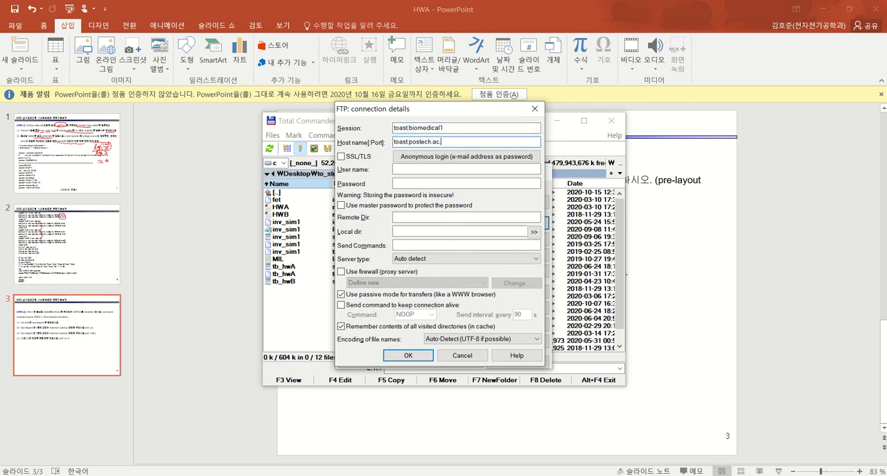
pyautogui.click(412, 170)
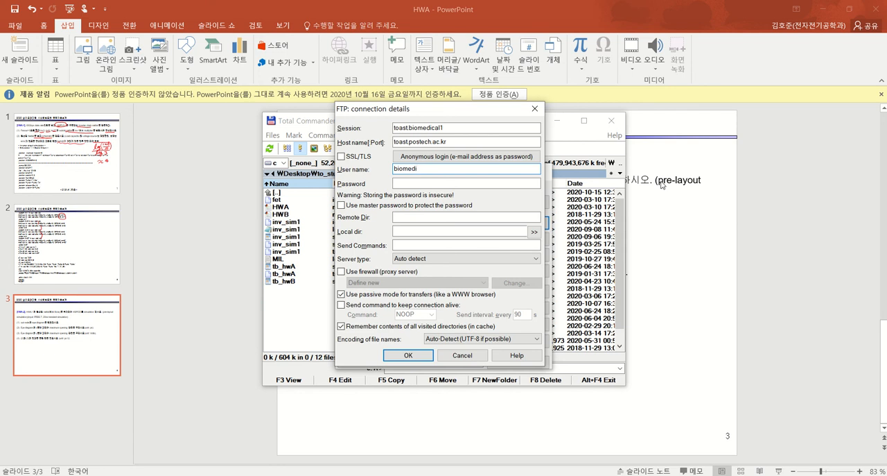
pyautogui.click(445, 184)
pyautogui.write('******')
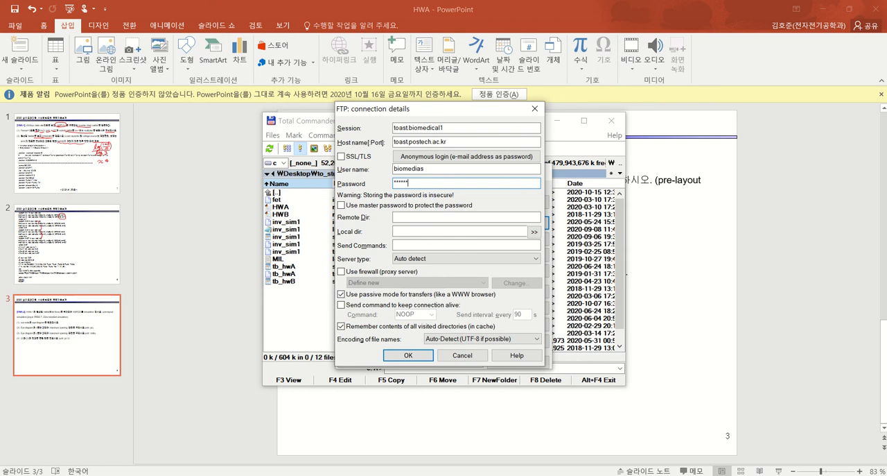
pyautogui.write('*')
pyautogui.click(402, 355)
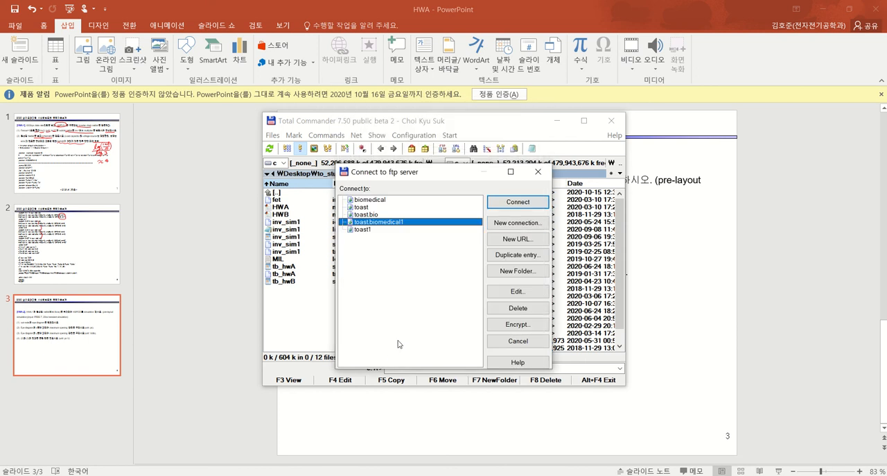
# Connect to the toast.biomedical1 server and open its OPUS/2020bio directory
pyautogui.click(508, 205)
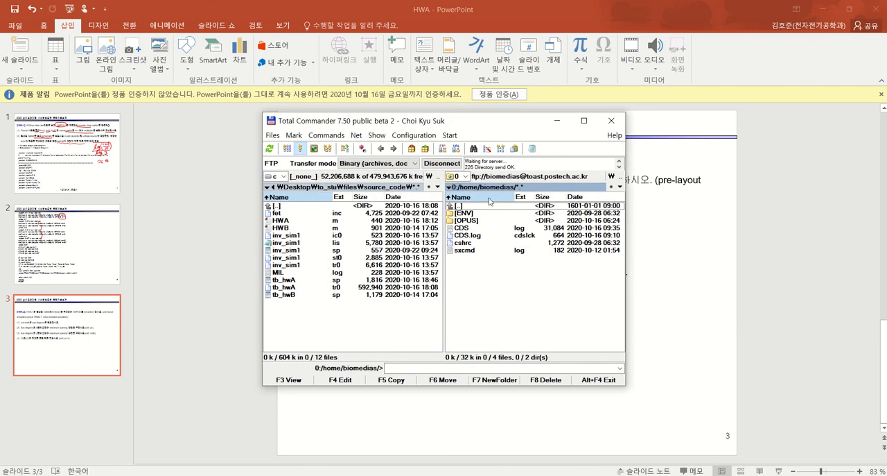
pyautogui.doubleClick(473, 221)
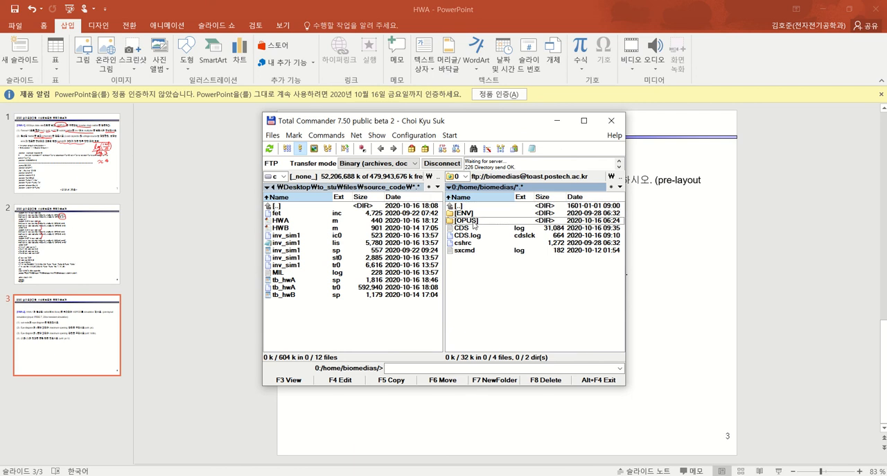
pyautogui.doubleClick(478, 214)
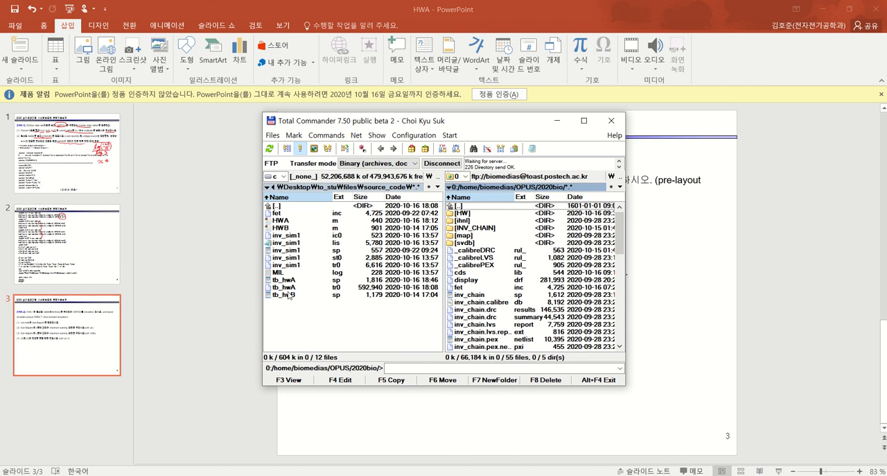
# Select the tb_hwA.sp and fet.inc files in the local source_code folder
pyautogui.click(292, 283)
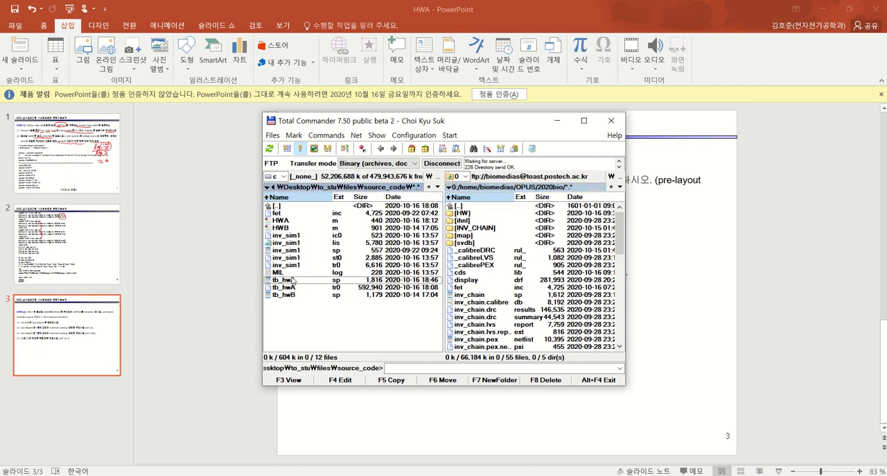
pyautogui.keyDown('ctrl'); pyautogui.click(284, 213); pyautogui.keyUp('ctrl')
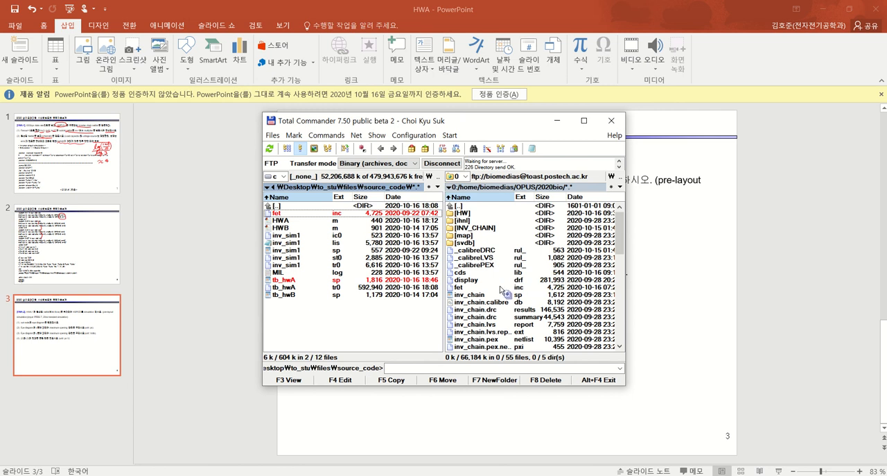
# Upload fet.inc and tb_hwA.sp to the server's OPUS/2020bio directory, overwriting the existing copies of both files
pyautogui.moveTo(515, 287); pyautogui.dragTo(517, 287)
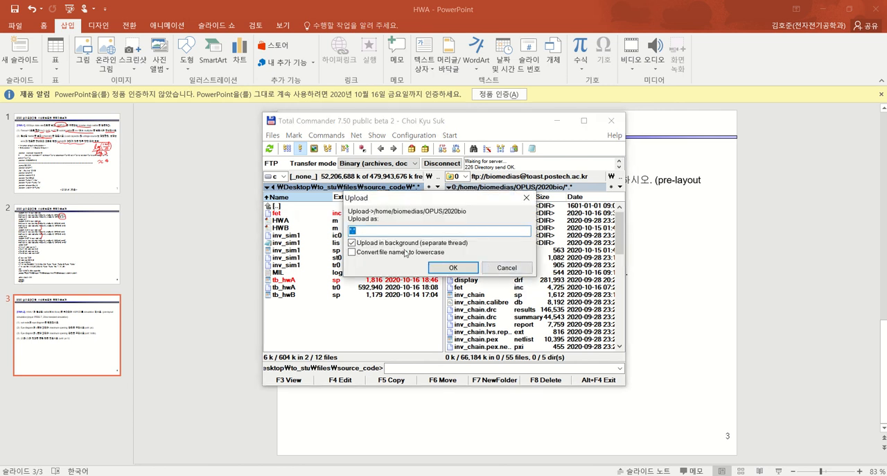
pyautogui.click(448, 268)
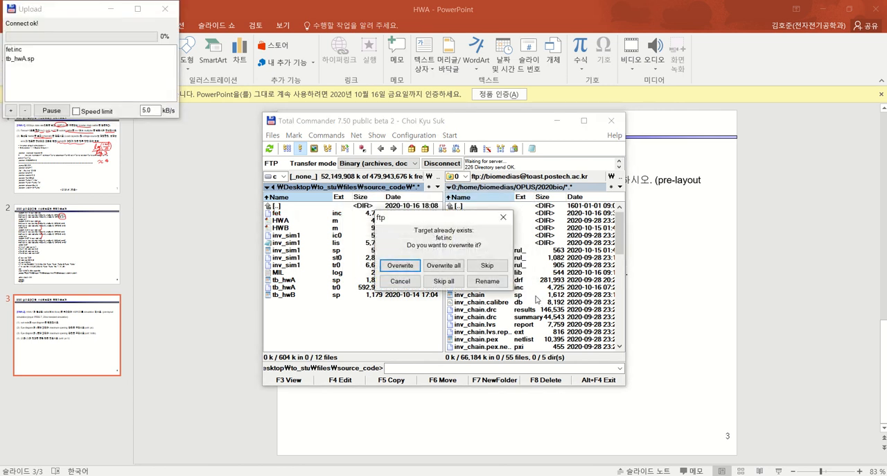
pyautogui.click(401, 266)
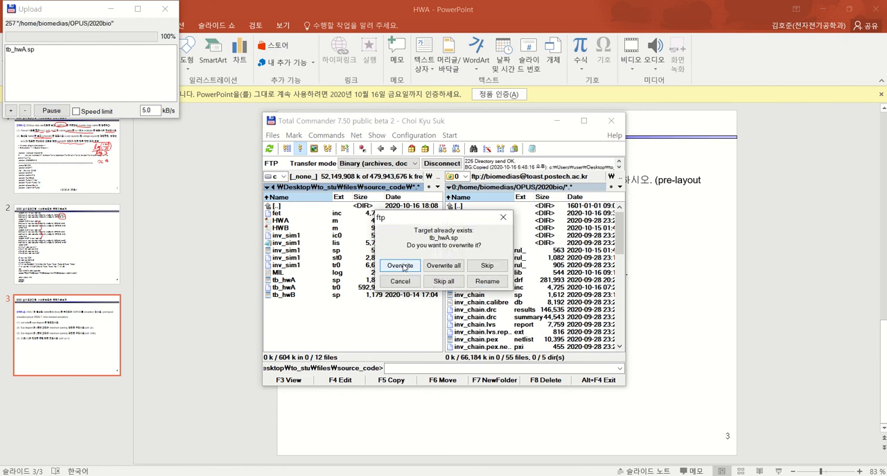
pyautogui.click(401, 266)
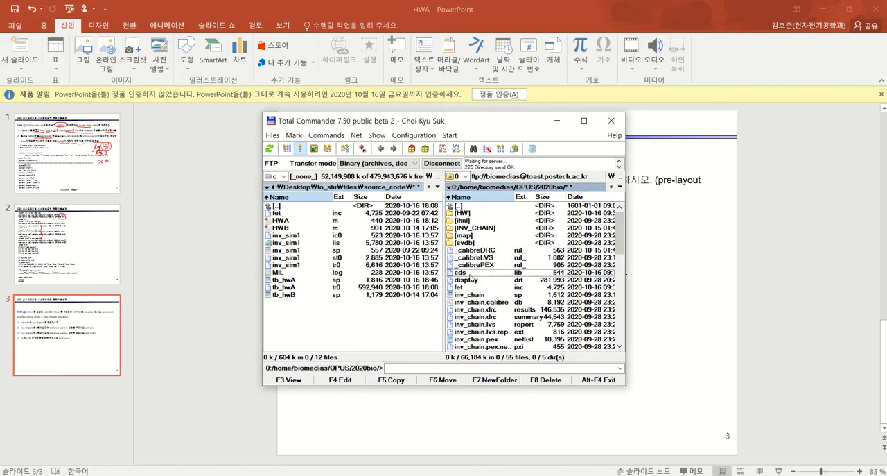
# Locate the tb_hwA files in the server's 2020bio directory and mark the .sp and .st0 files
pyautogui.scroll(-3, 529, 276)
pyautogui.scroll(-10, 528, 275)
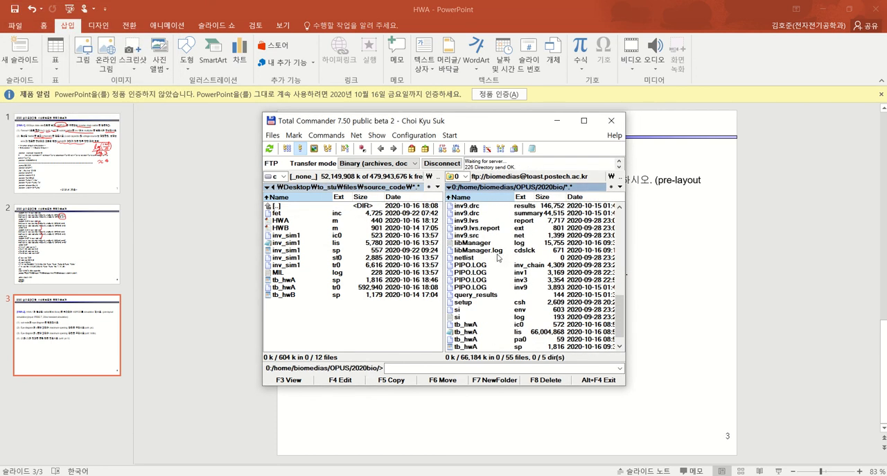
pyautogui.scroll(-1, 485, 313)
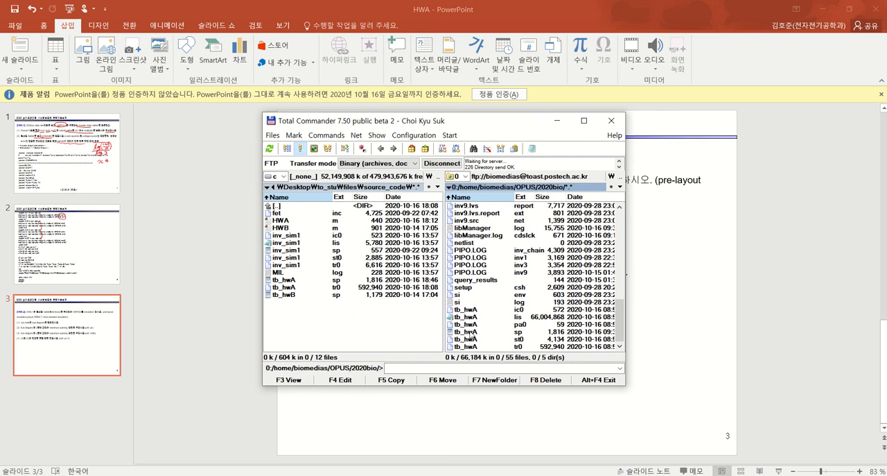
pyautogui.click(473, 333)
pyautogui.keyDown('shift'); pyautogui.click(472, 338); pyautogui.keyUp('shift')
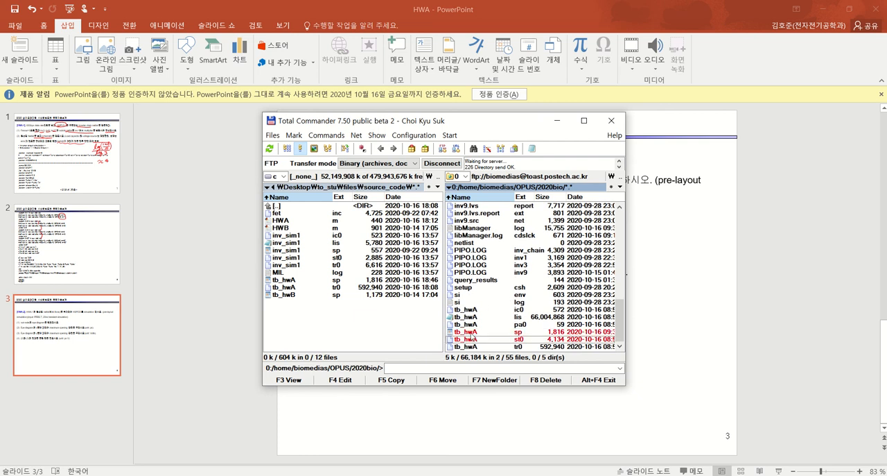
pyautogui.moveTo(471, 339); pyautogui.dragTo(503, 337)
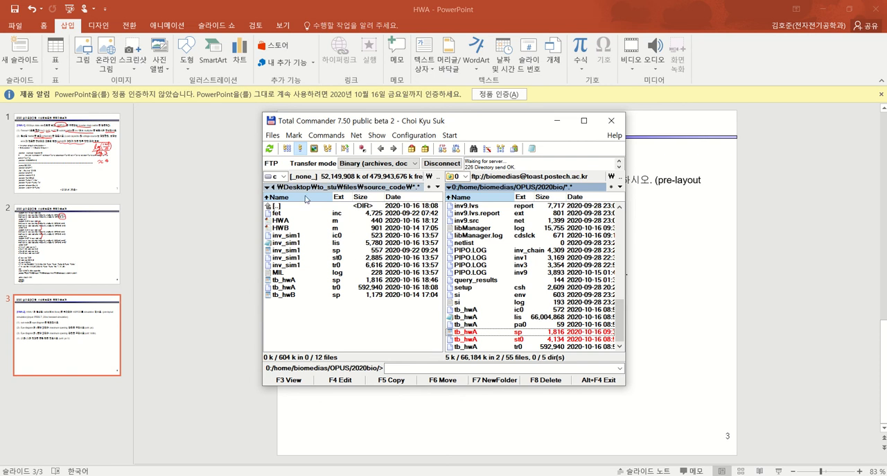
# Switch to the terminal window and list the contents of the OPUS/2020bio directory
pyautogui.click(636, 425)
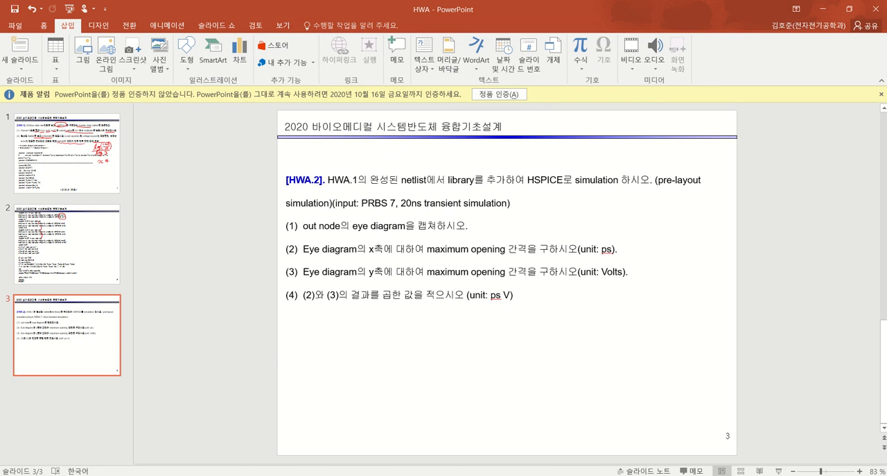
pyautogui.click(364, 434)
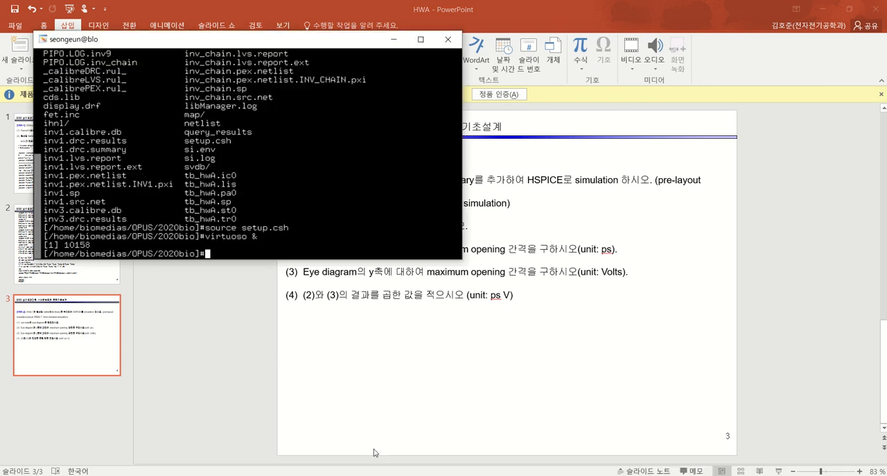
pyautogui.tripleClick(354, 164)
pyautogui.write('ls')
pyautogui.press('Return')
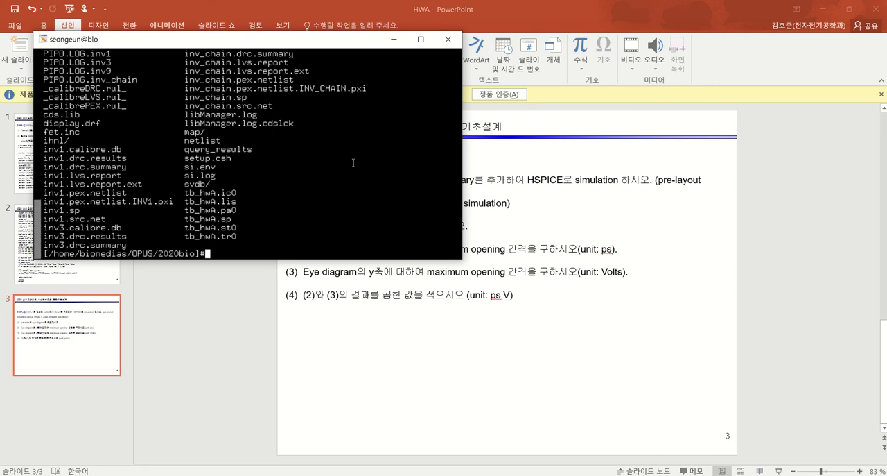
# Force-remove the old tb_hwA.tr0 result file on the server and list the directory again
pyautogui.write('rm -rf tb')
pyautogui.press('Tab')
pyautogui.write('t')
pyautogui.press('Tab')
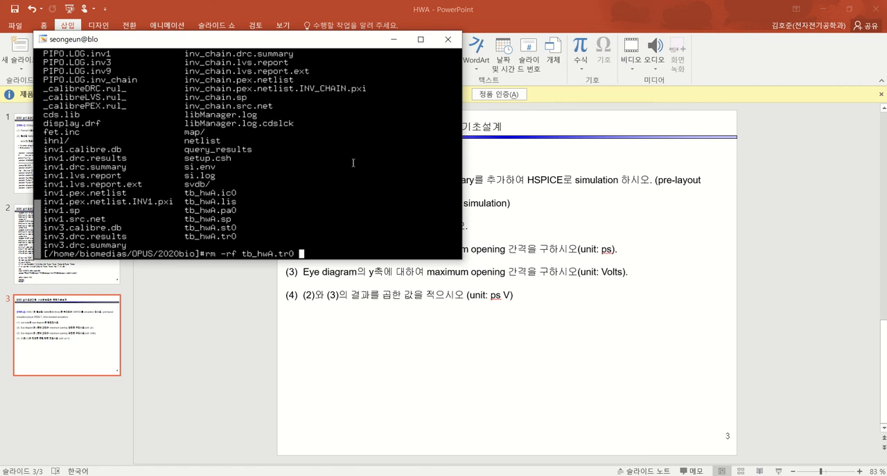
pyautogui.press('Return')
pyautogui.write('ls')
pyautogui.press('Return')
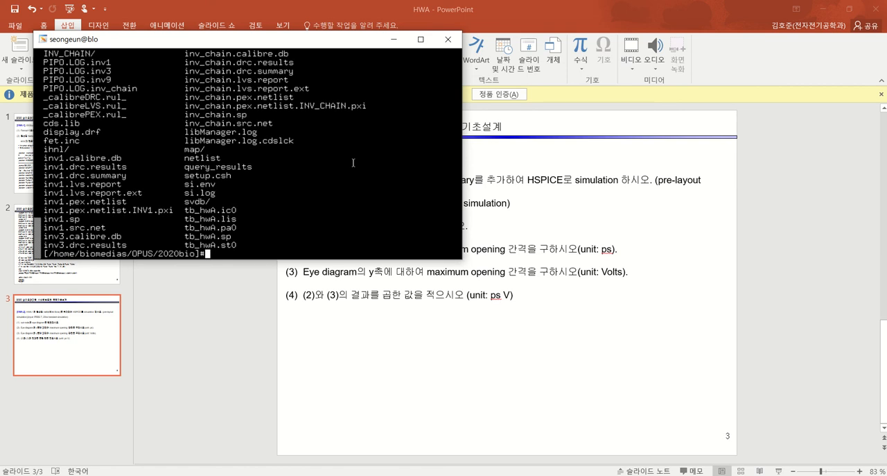
# Open tb_hwA.sp in vi and highlight the .lib line that includes ./fet.inc CMG
pyautogui.write('vi tb_hwA.sp')
pyautogui.press('Return')
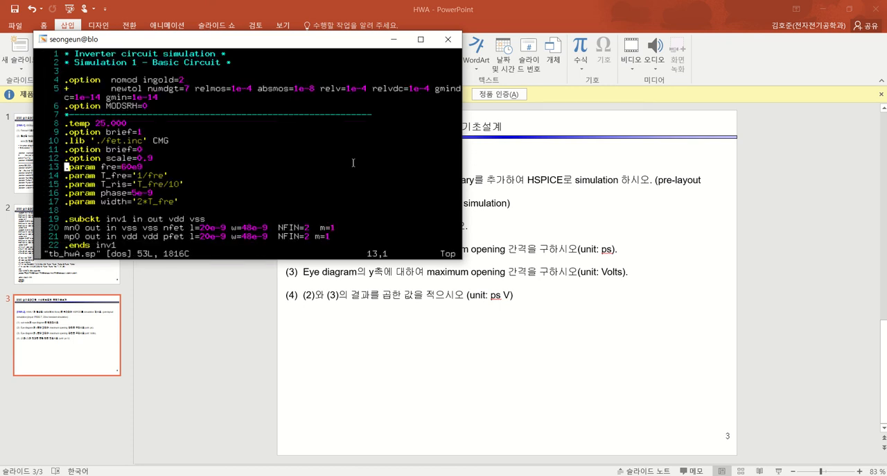
pyautogui.press('k')
pyautogui.press('k')
pyautogui.moveTo(169, 141); pyautogui.dragTo(64, 141)
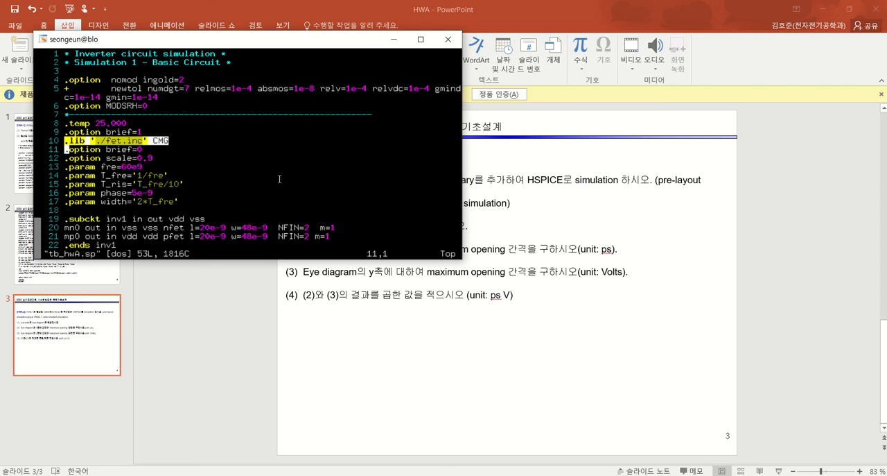
# Review the inverter subcircuits, sources and transient settings down to the end of tb_hwA.sp, and quit vi
pyautogui.press('j')
pyautogui.press('j')
pyautogui.press('j')
pyautogui.press('j')
pyautogui.press('j')
pyautogui.press('j')
pyautogui.press('j')
pyautogui.press('j')
pyautogui.press('j')
pyautogui.press('j')
pyautogui.press('j')
pyautogui.press('j')
pyautogui.press('j')
pyautogui.press('j')
pyautogui.press('j')
pyautogui.press('j')
pyautogui.press('j')
pyautogui.press('j')
pyautogui.press('j')
pyautogui.press('j')
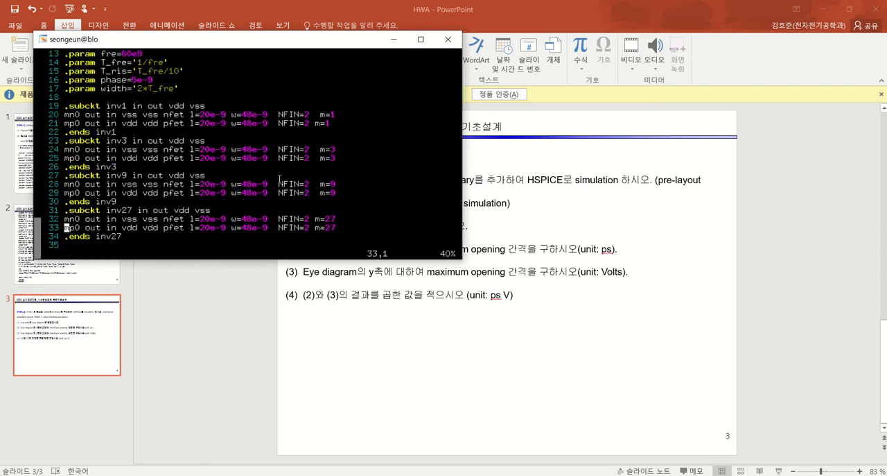
pyautogui.press('j')
pyautogui.press('j')
pyautogui.press('j')
pyautogui.press('j')
pyautogui.press('j')
pyautogui.press('j')
pyautogui.press('j')
pyautogui.press('j')
pyautogui.press('j')
pyautogui.press('j')
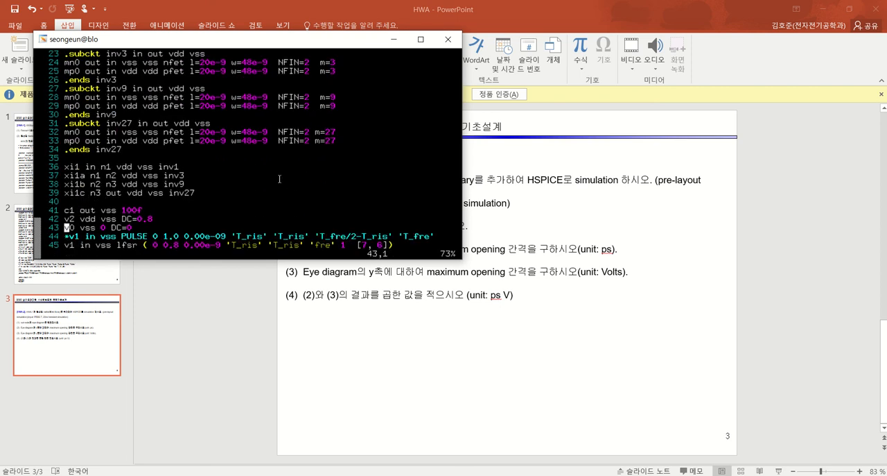
pyautogui.press('Up')
pyautogui.press('Up')
pyautogui.press('Up')
pyautogui.press('Down')
pyautogui.press('Down')
pyautogui.press('Down')
pyautogui.press('Down')
pyautogui.press('Down')
pyautogui.press('Down')
pyautogui.press('Down')
pyautogui.press('Down')
pyautogui.press('Down')
pyautogui.press('Down')
pyautogui.press('Down')
pyautogui.press('Down')
pyautogui.press('Down')
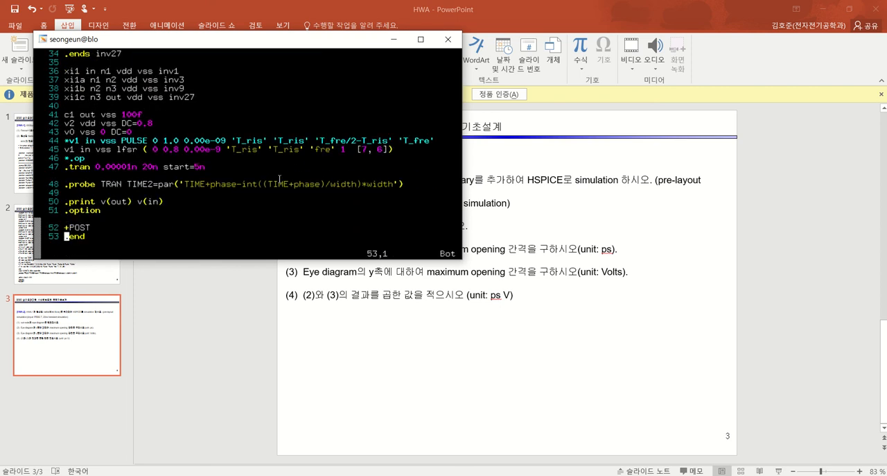
pyautogui.write(':q')
pyautogui.press('Return')
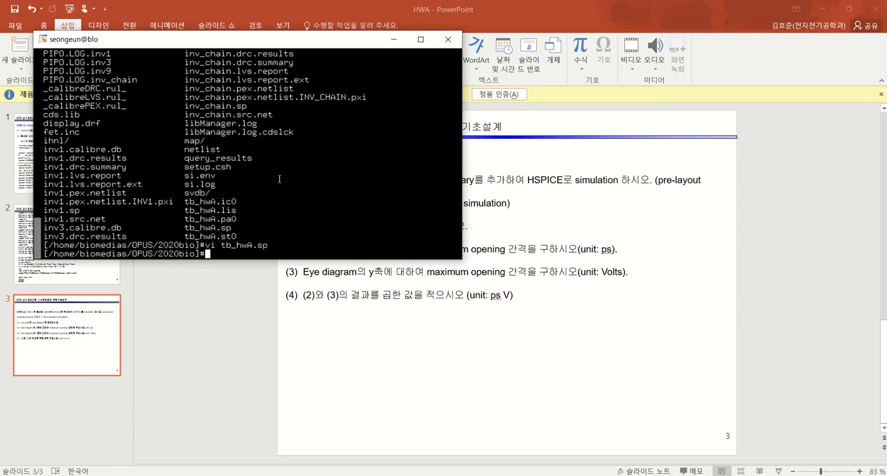
# Run the HSPICE simulation with "hspice -i tb_hwA.sp -o tb_hwA"
pyautogui.write('hspice -i tb+')
pyautogui.press('BackSpace')
pyautogui.write('_hwA.sp ')
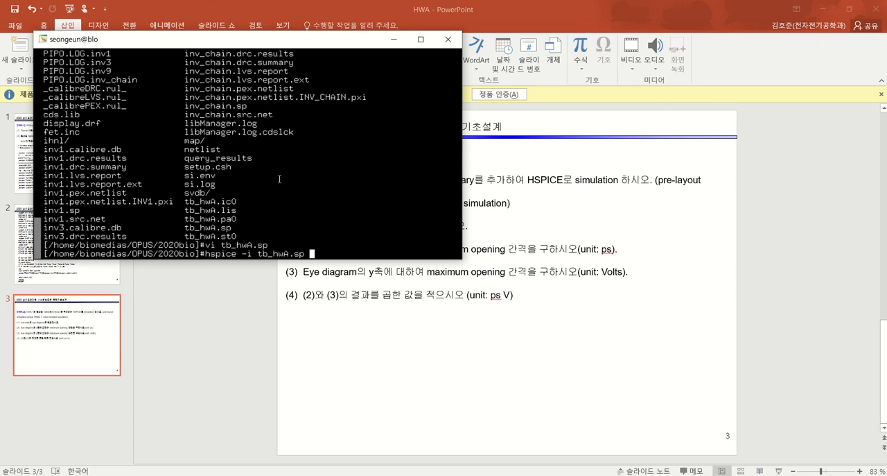
pyautogui.write('-o tb_hwA')
pyautogui.press('Left')
pyautogui.press('Left')
pyautogui.press('Left')
pyautogui.press('Left')
pyautogui.press('Left')
pyautogui.press('Left')
pyautogui.press('Left')
pyautogui.press('Left')
pyautogui.press('Left')
pyautogui.press('Left')
pyautogui.press('Left')
pyautogui.press('Left')
pyautogui.press('Left')
pyautogui.press('Left')
pyautogui.press('Left')
pyautogui.press('Left')
pyautogui.press('Left')
pyautogui.press('Left')
pyautogui.press('Left')
pyautogui.press('Left')
pyautogui.press('Right')
pyautogui.press('Right')
pyautogui.press('Right')
pyautogui.press('Right')
pyautogui.press('Right')
pyautogui.press('Right')
pyautogui.press('Right')
pyautogui.press('Right')
pyautogui.press('Right')
pyautogui.press('Right')
pyautogui.press('Right')
pyautogui.press('Right')
pyautogui.press('Left')
pyautogui.press('Left')
pyautogui.press('Left')
pyautogui.press('Left')
pyautogui.press('Right')
pyautogui.press('Right')
pyautogui.press('Right')
pyautogui.press('Right')
pyautogui.press('Right')
pyautogui.press('Right')
pyautogui.press('Right')
pyautogui.press('Right')
pyautogui.press('Right')
pyautogui.press('Right')
pyautogui.press('Right')
pyautogui.press('Right')
pyautogui.press('Right')
pyautogui.press('Return')
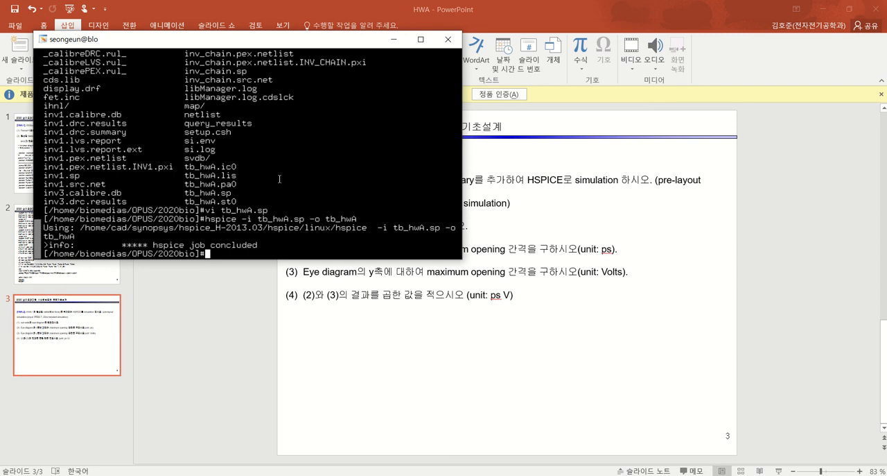
# Open tb_hwA.lis in vi, search it for "err" to check for simulation errors, and quit without saving
pyautogui.write('vi tb_')
pyautogui.press('Tab')
pyautogui.write('lis')
pyautogui.press('Return')
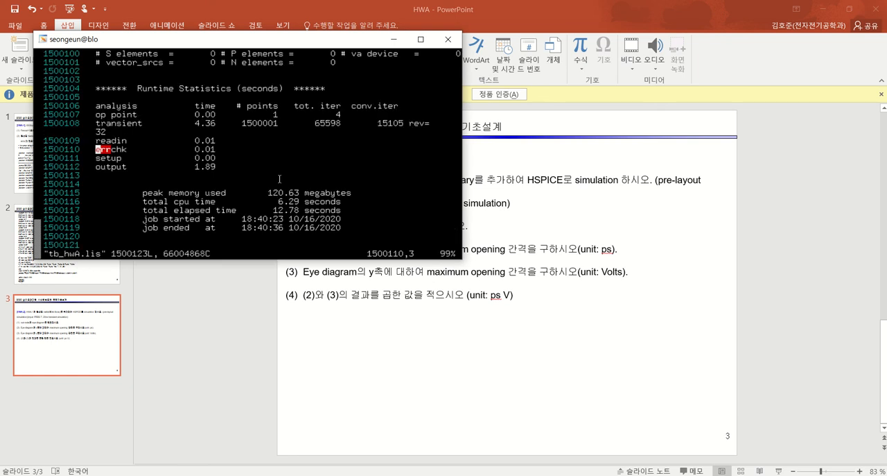
pyautogui.write('/err')
pyautogui.press('Return')
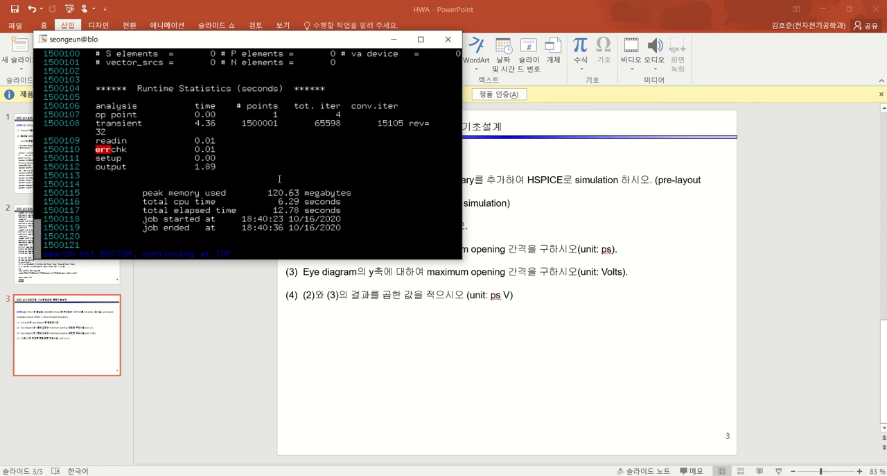
pyautogui.write('n')
pyautogui.write(':q!')
pyautogui.press('Return')
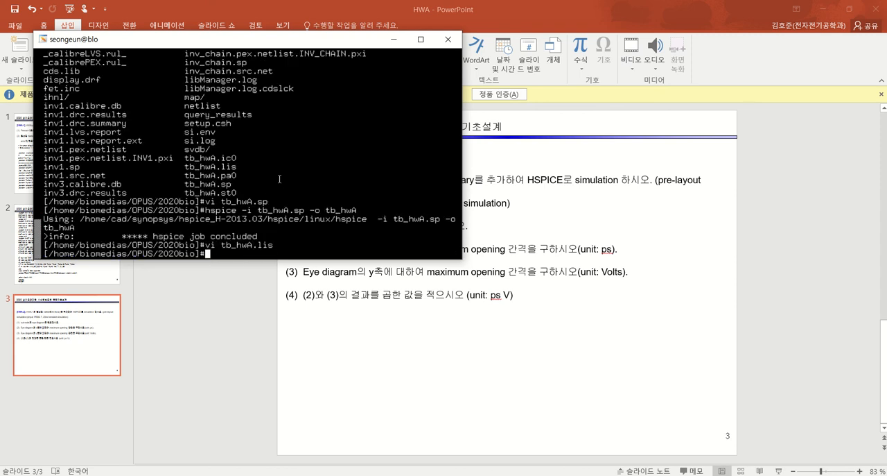
# List the directory and highlight the newly generated tb_hwA.tr0 file
pyautogui.write('ls')
pyautogui.press('Return')
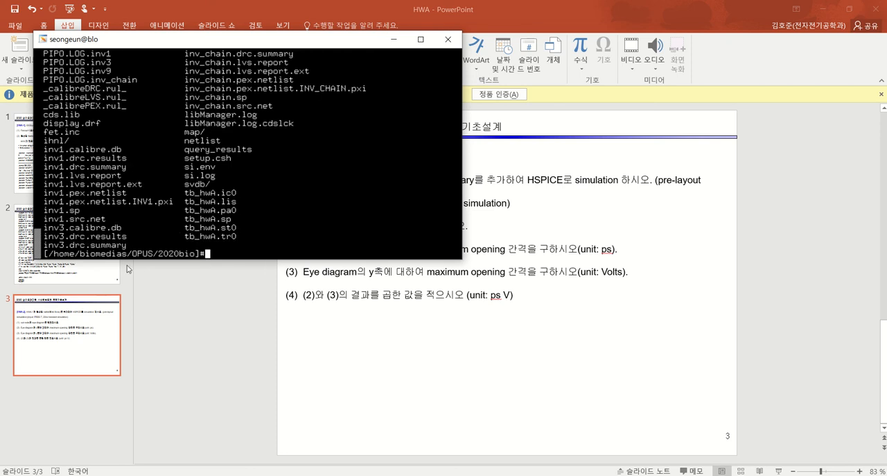
pyautogui.doubleClick(208, 237)
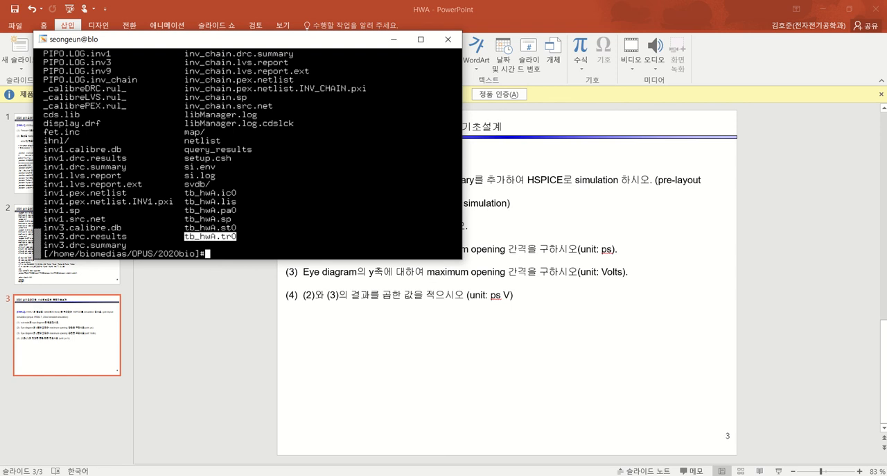
# Switch to Total Commander and refresh the server's 2020bio file listing
pyautogui.click(357, 475)
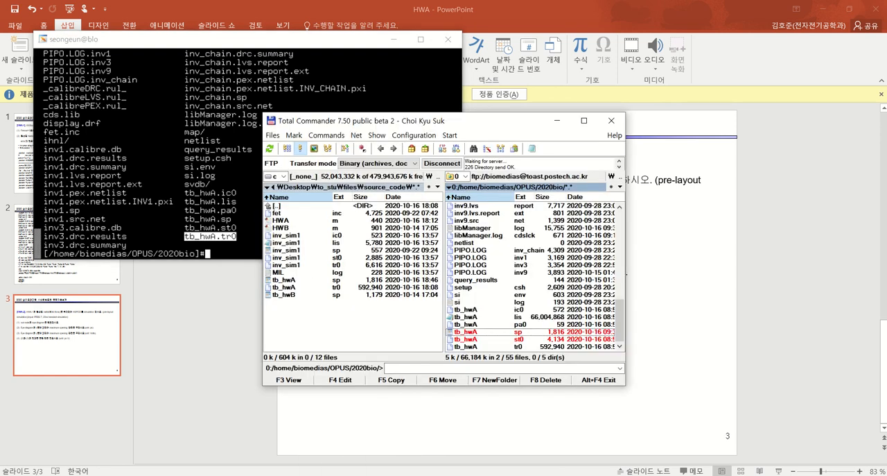
pyautogui.click(388, 323)
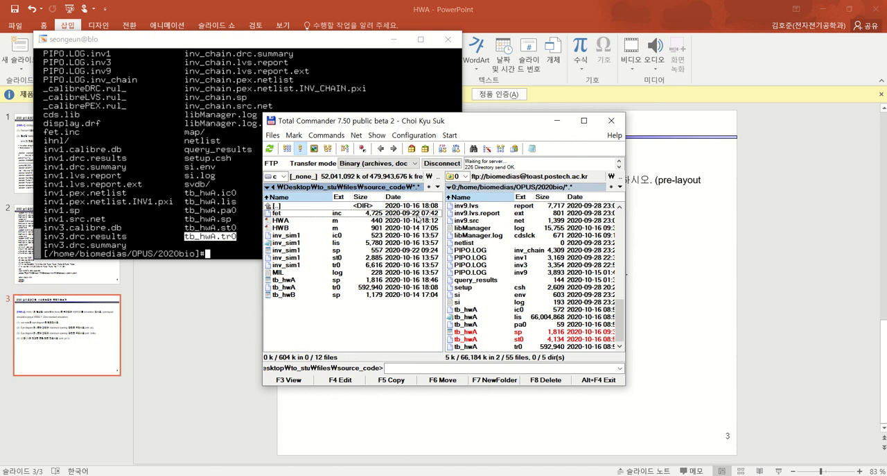
pyautogui.click(485, 188)
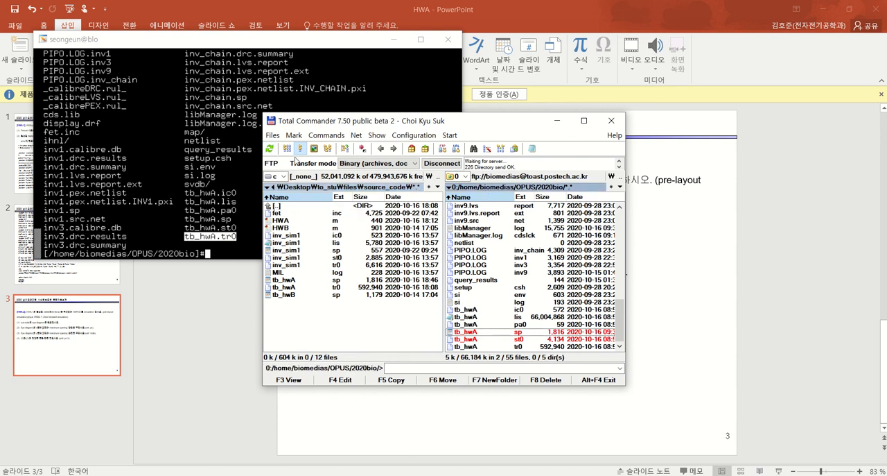
pyautogui.click(269, 148)
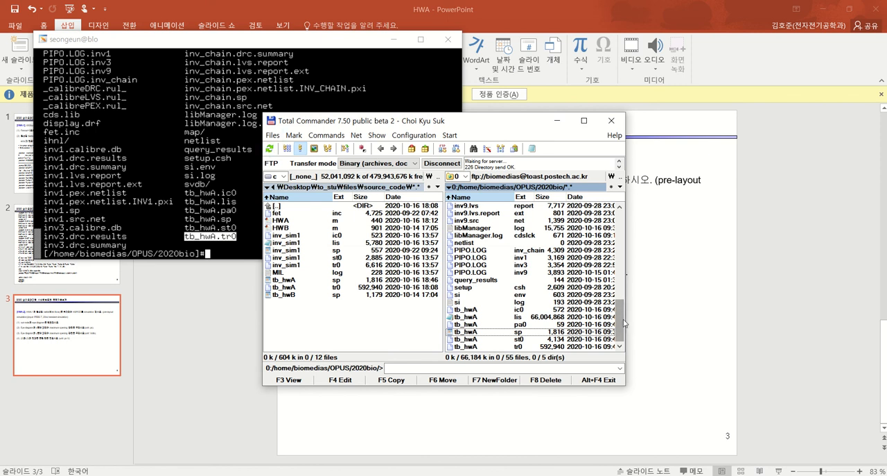
# Delete the old tb_hwA.tr0 file from the local source_code folder
pyautogui.click(522, 347)
pyautogui.click(338, 288)
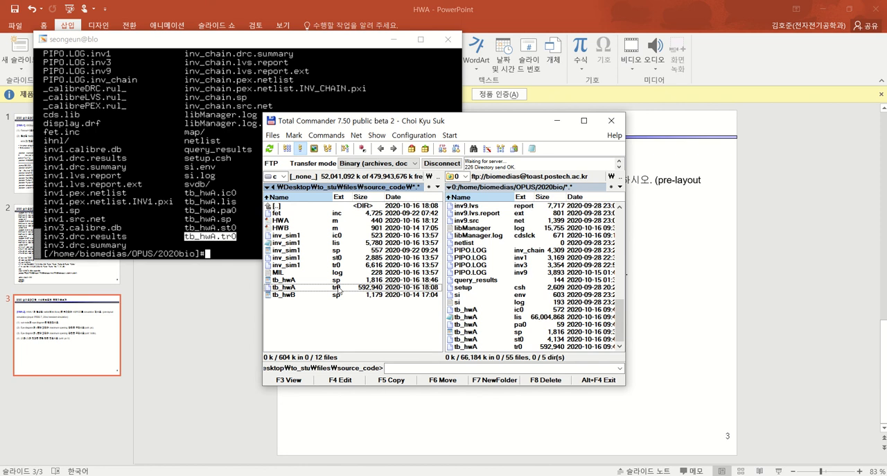
pyautogui.press('F8')
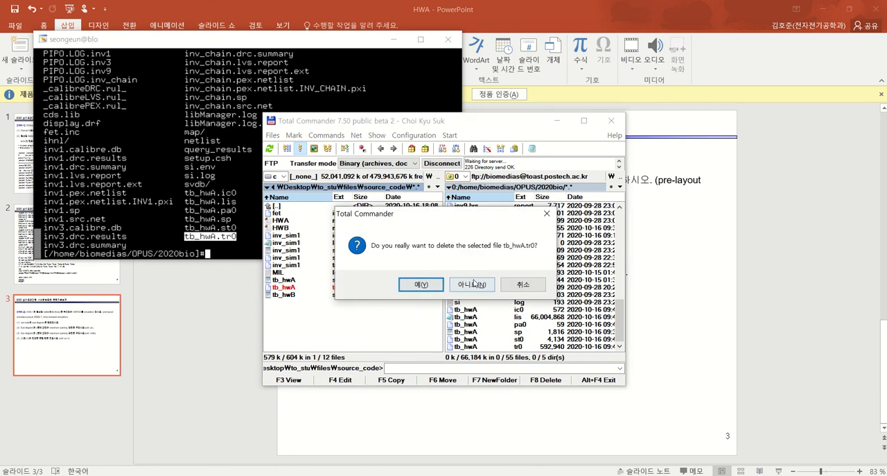
pyautogui.click(472, 285)
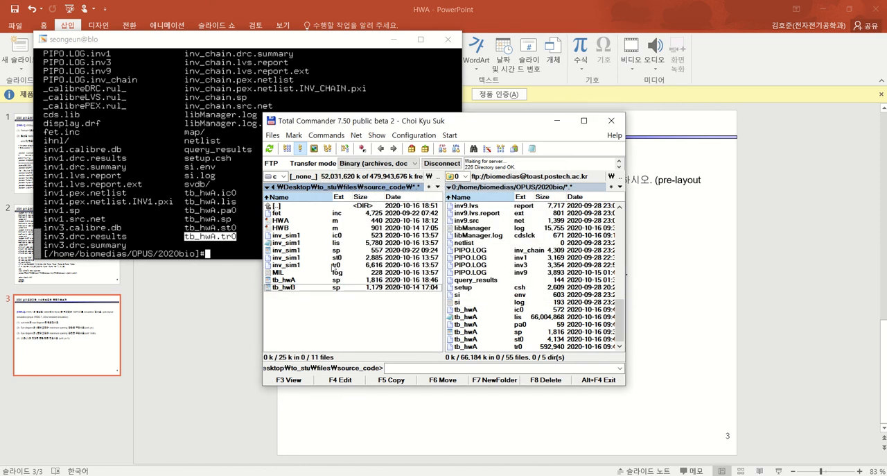
# Download the new tb_hwA.tr0 from the server's 2020bio directory into the local source_code folder
pyautogui.click(470, 348)
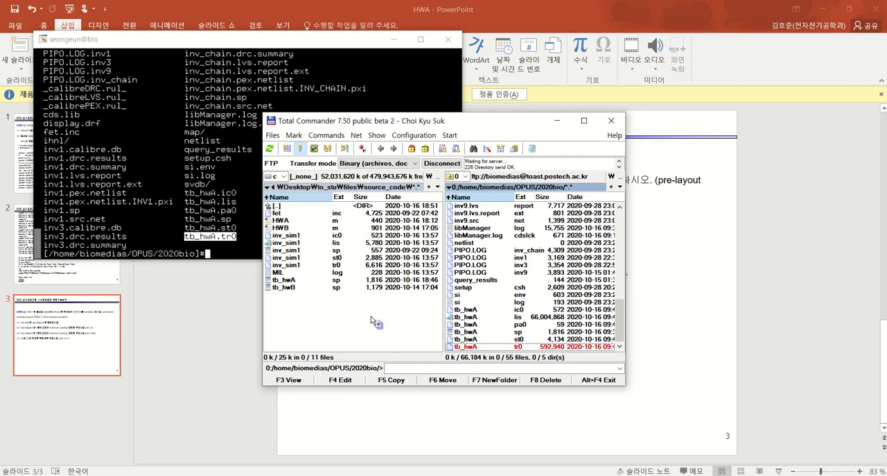
pyautogui.press('F5')
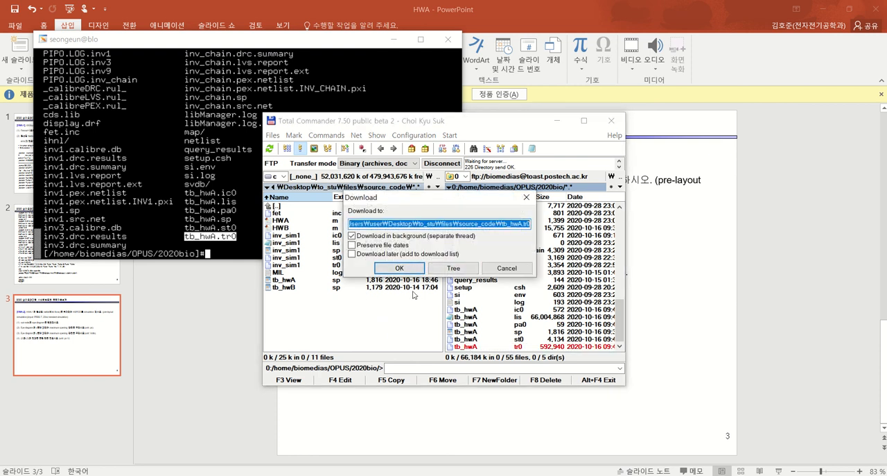
pyautogui.click(399, 267)
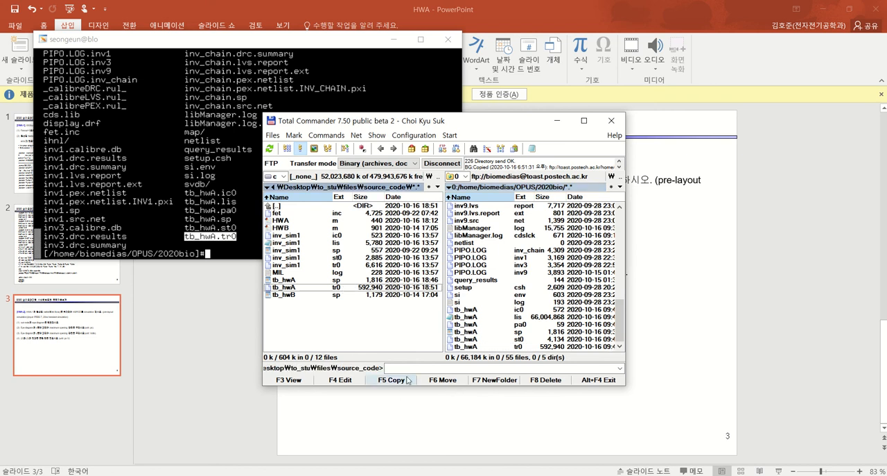
# Switch to MATLAB and point out the tb_hwa.tr0 file name in the loadsig line of HWA.m
pyautogui.click(407, 413)
pyautogui.moveTo(386, 474)
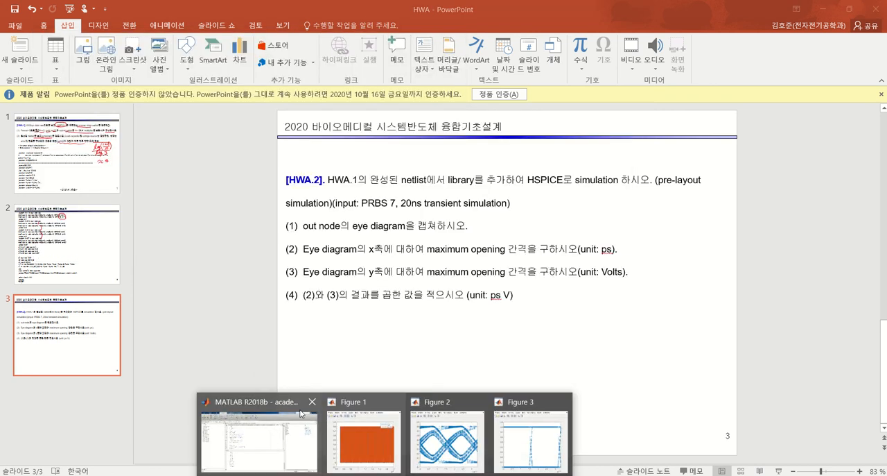
pyautogui.click(281, 422)
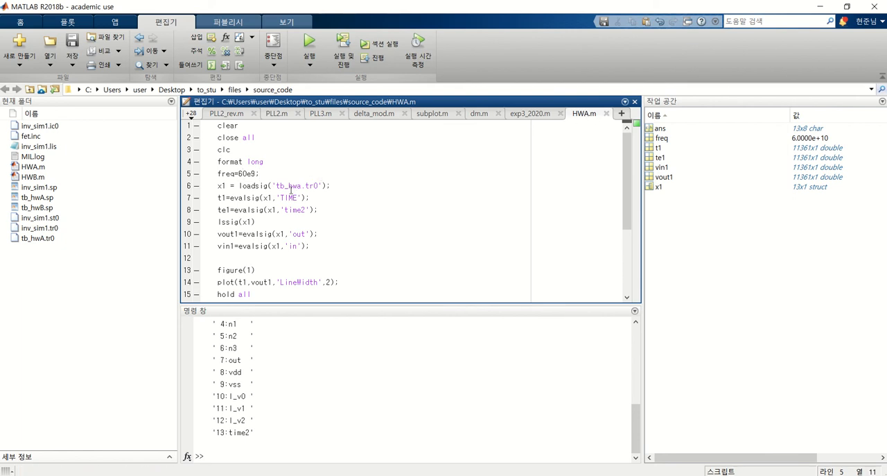
pyautogui.moveTo(276, 185); pyautogui.dragTo(318, 186)
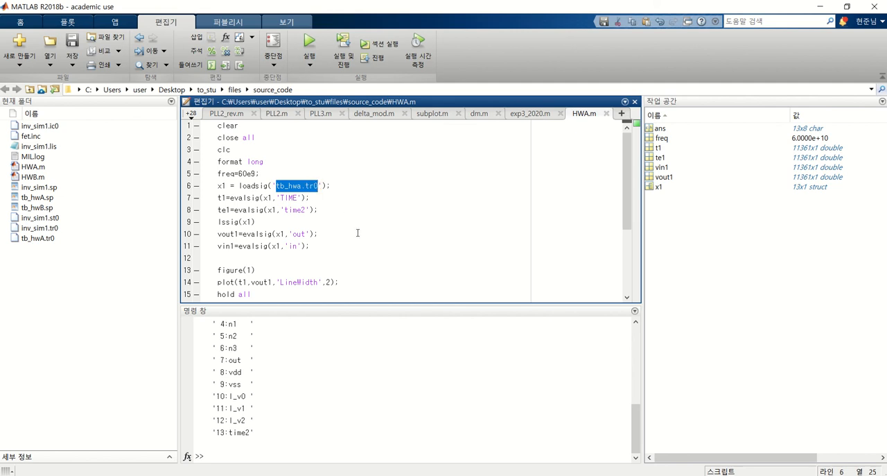
pyautogui.click(339, 220)
pyautogui.moveTo(300, 185)
pyautogui.mouseDown()
pyautogui.moveTo(275, 186)
pyautogui.moveTo(302, 185)
pyautogui.moveTo(285, 186)
pyautogui.mouseUp()
pyautogui.click(299, 197)
pyautogui.click(393, 211)
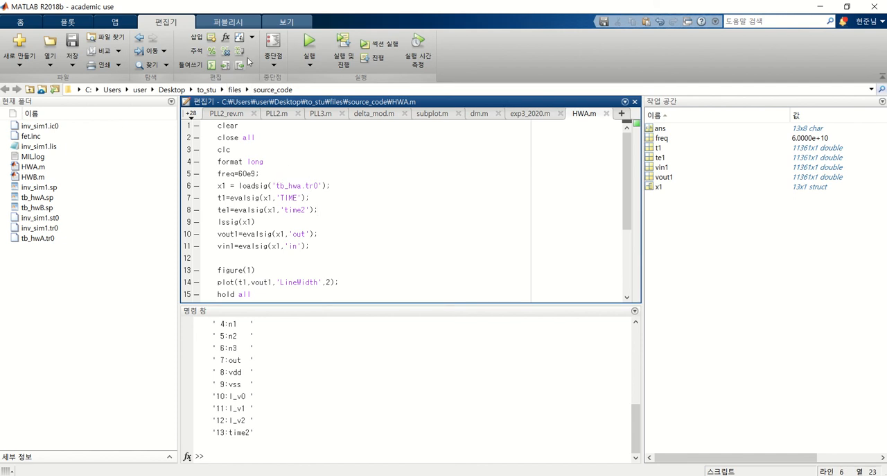
# Try to add the hspice_toolbox folder with its subfolders to the MATLAB search path
pyautogui.click(34, 27)
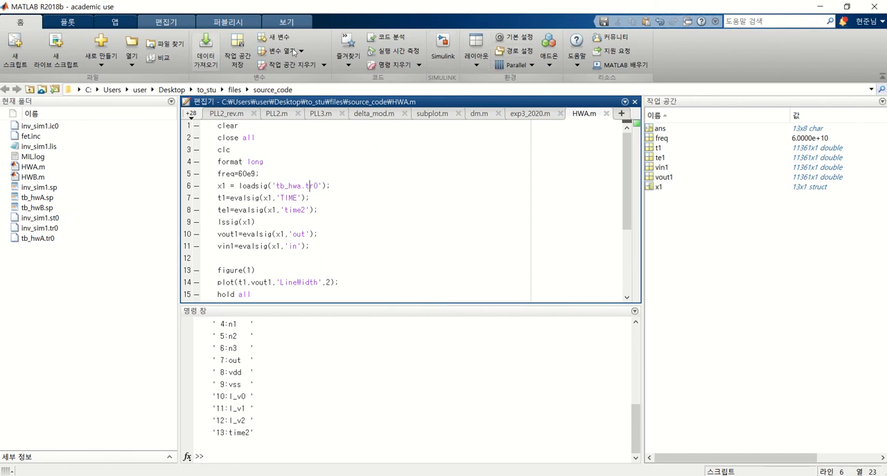
pyautogui.click(509, 52)
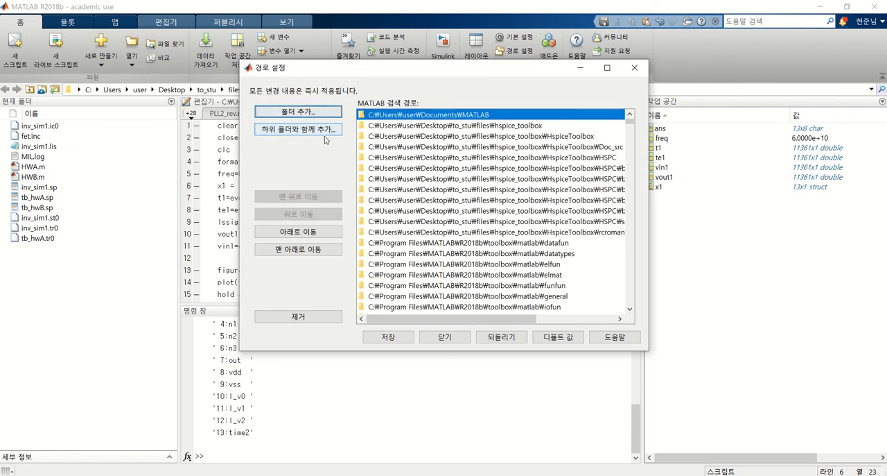
pyautogui.click(303, 130)
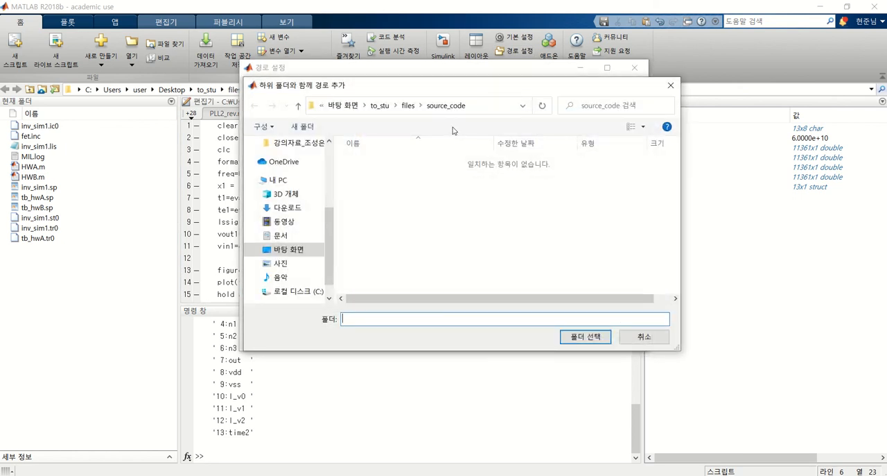
pyautogui.click(408, 106)
pyautogui.click(358, 162)
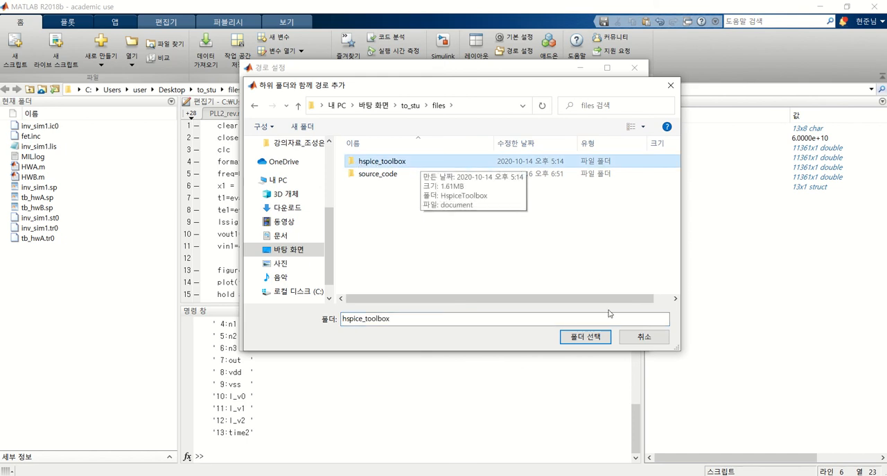
pyautogui.click(648, 337)
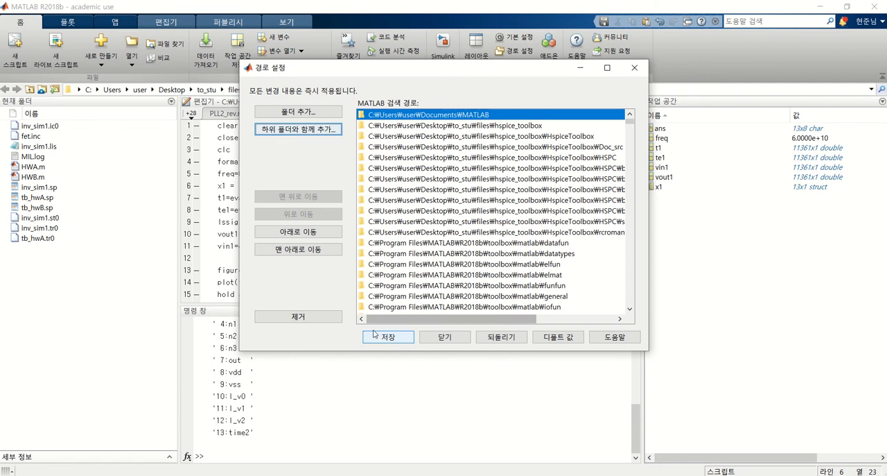
# Highlight the HspiceToolbox folder entries in the MATLAB search path list and close the path settings
pyautogui.click(580, 137)
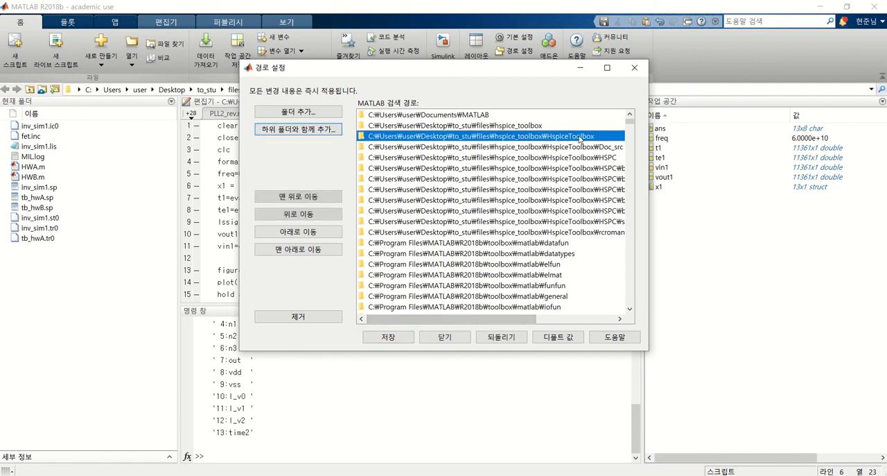
pyautogui.keyDown('shift'); pyautogui.click(574, 232); pyautogui.keyUp('shift')
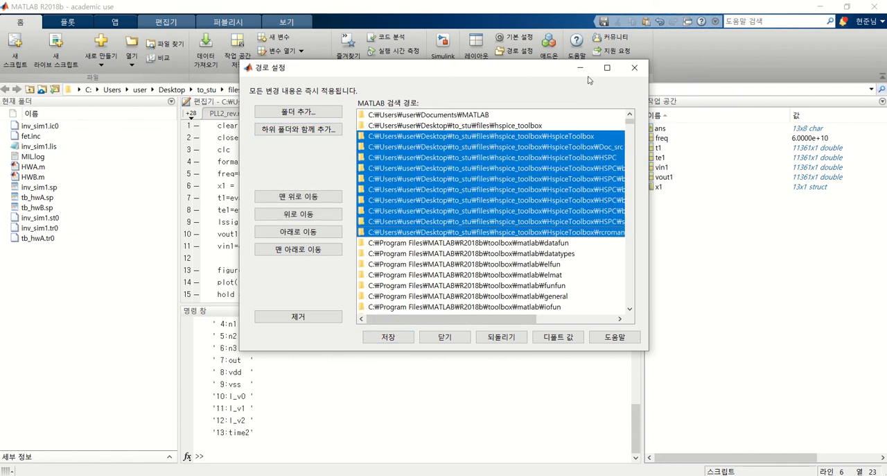
pyautogui.click(435, 338)
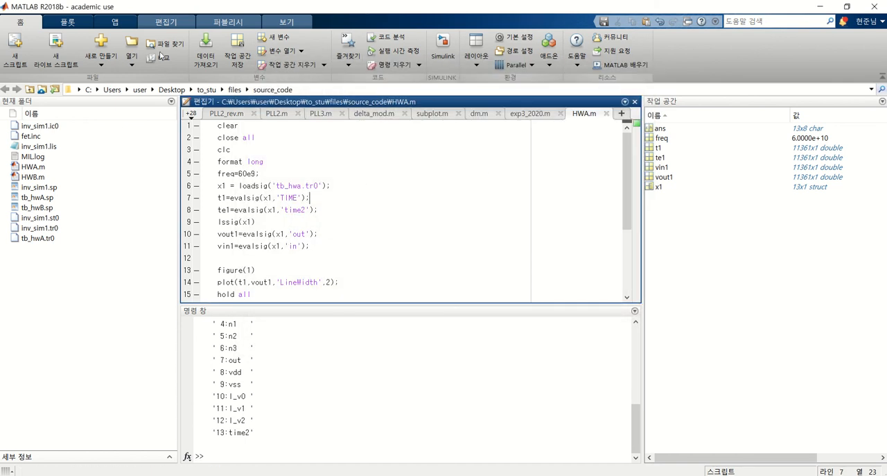
# Run the HWA.m script to plot the simulation results
pyautogui.click(413, 186)
pyautogui.click(159, 22)
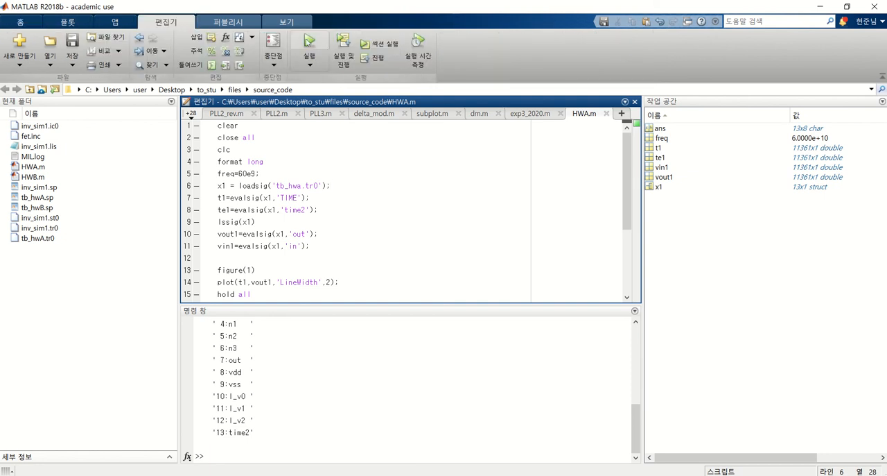
pyautogui.click(309, 47)
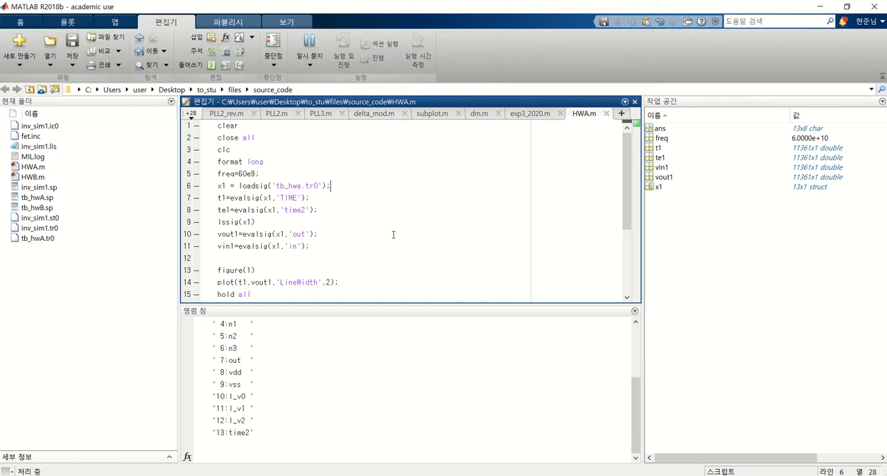
# Arrange the Figure 2 eye diagram and the Figure 3 plot side by side for comparison
pyautogui.click(472, 475)
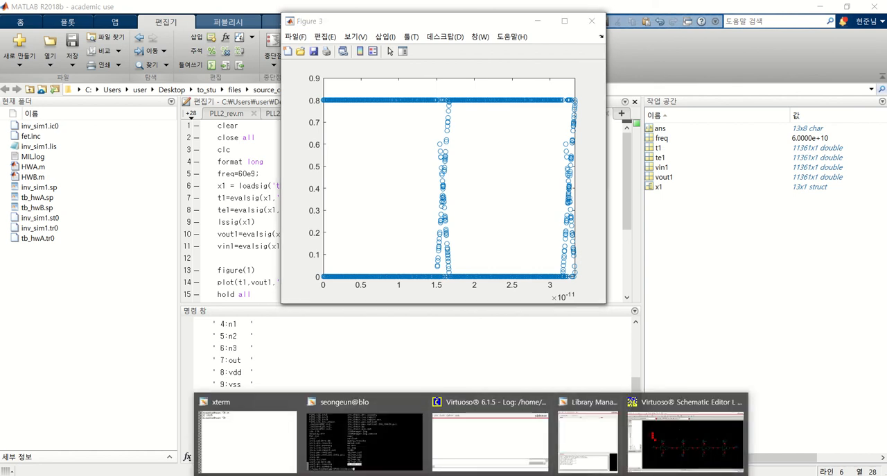
pyautogui.moveTo(467, 474)
pyautogui.click(444, 436)
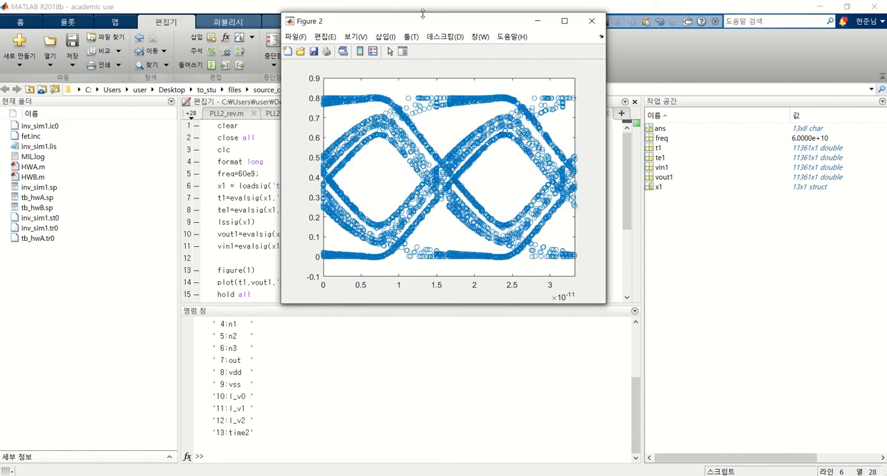
pyautogui.moveTo(421, 19); pyautogui.dragTo(147, 22)
pyautogui.moveTo(386, 19); pyautogui.dragTo(553, 23)
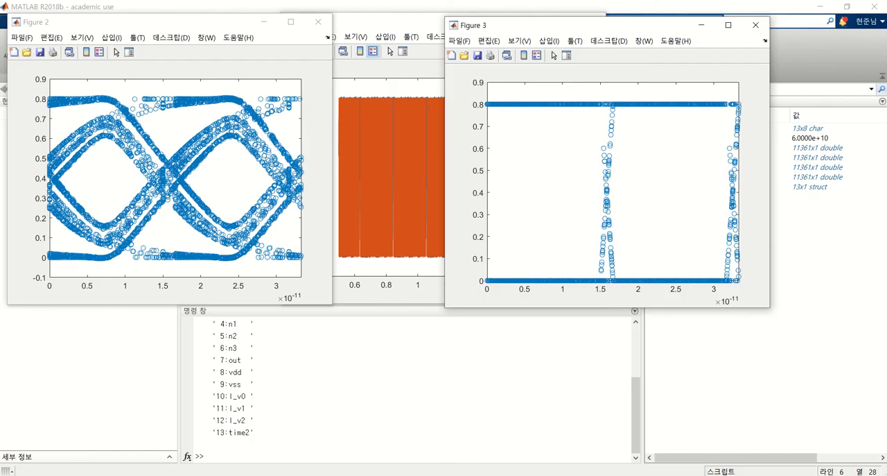
# Highlight HWA.2 task (1) about capturing the out node's eye diagram in PowerPoint, and bring up Figure 2 over the slide
pyautogui.click(425, 474)
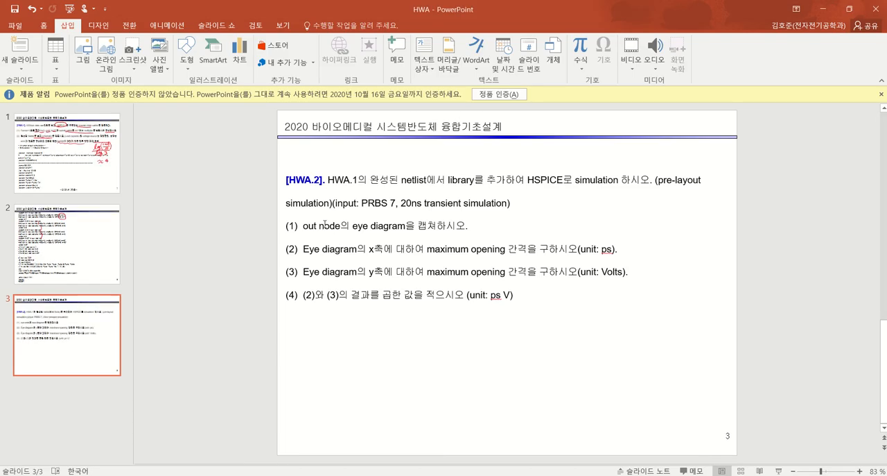
pyautogui.moveTo(321, 225); pyautogui.dragTo(465, 226)
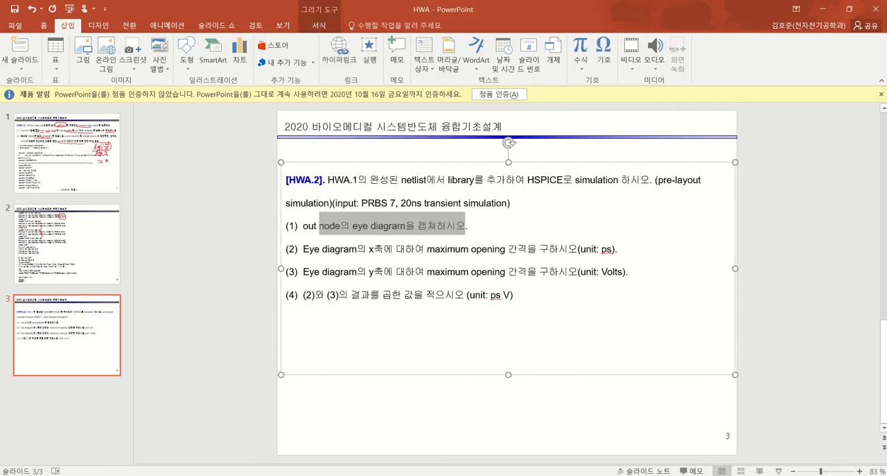
pyautogui.moveTo(385, 474)
pyautogui.click(440, 450)
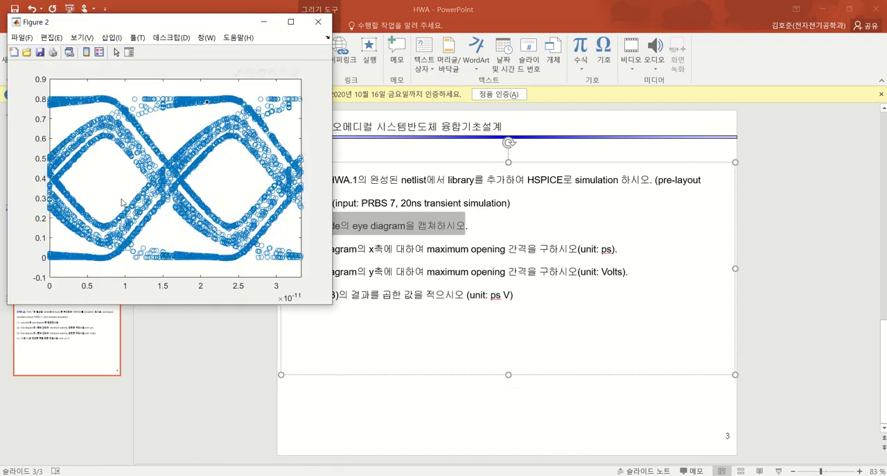
# Highlight HWA.2 tasks (2) and (3) on the maximum x-axis and y-axis openings, bringing up Figure 2 after each
pyautogui.click(393, 252)
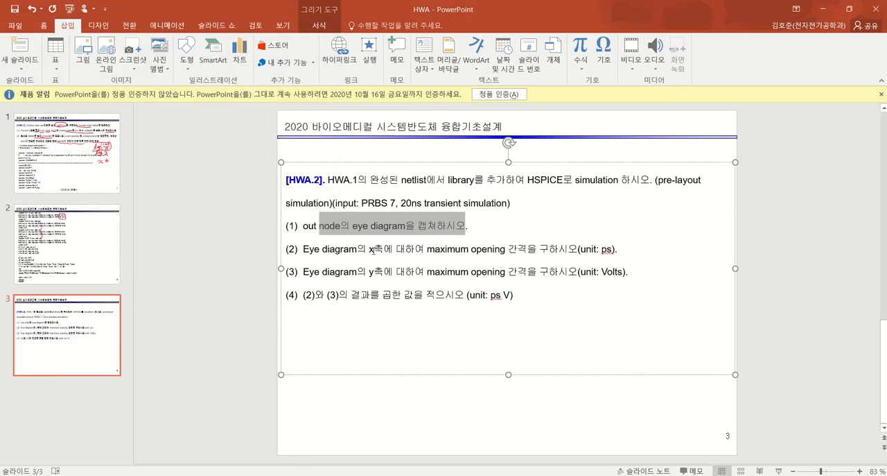
pyautogui.moveTo(372, 249); pyautogui.dragTo(478, 252)
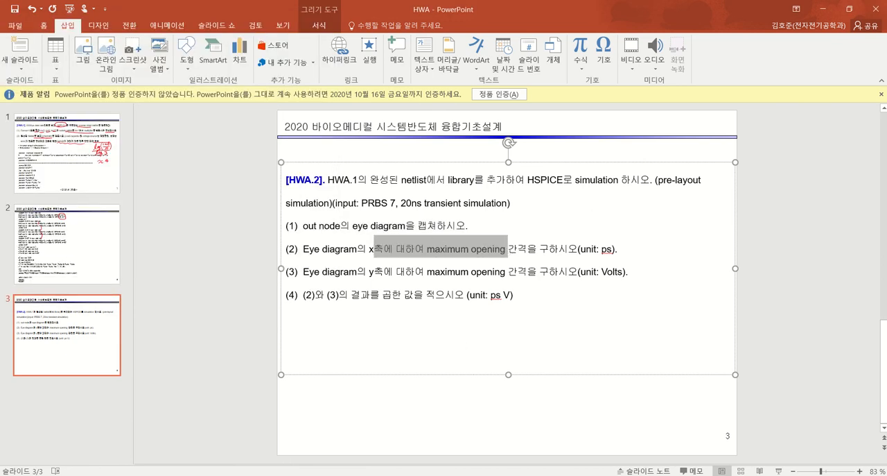
pyautogui.click(367, 440)
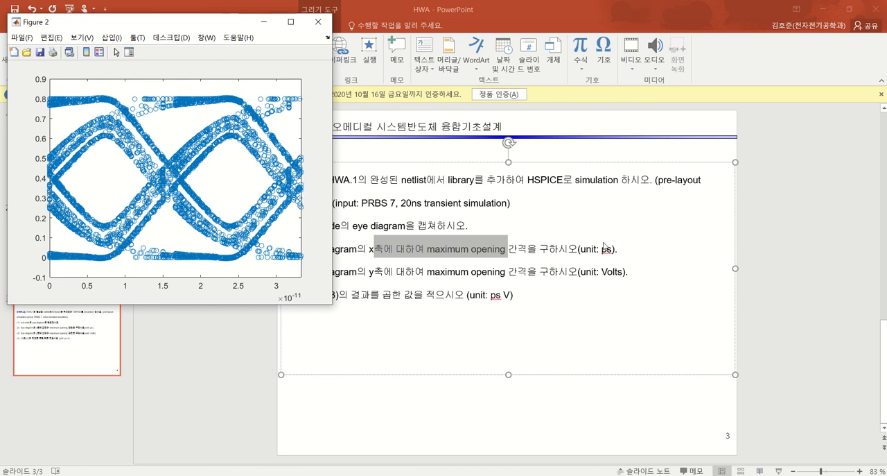
pyautogui.moveTo(510, 276); pyautogui.dragTo(646, 275)
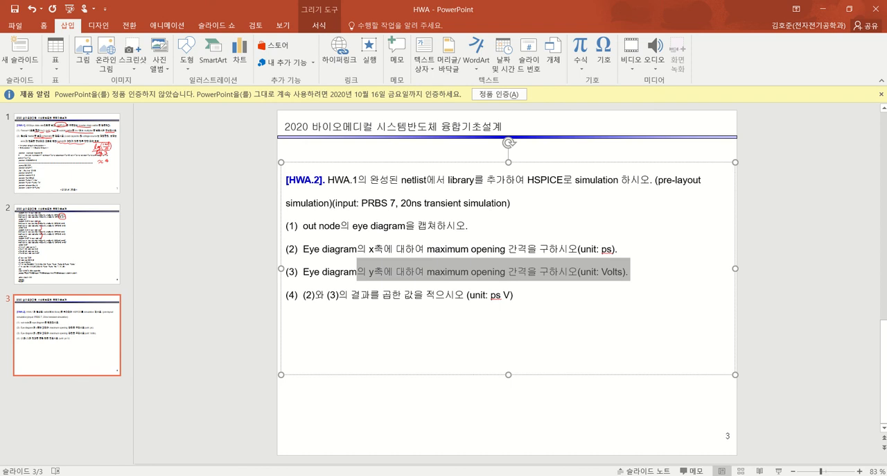
pyautogui.click(463, 447)
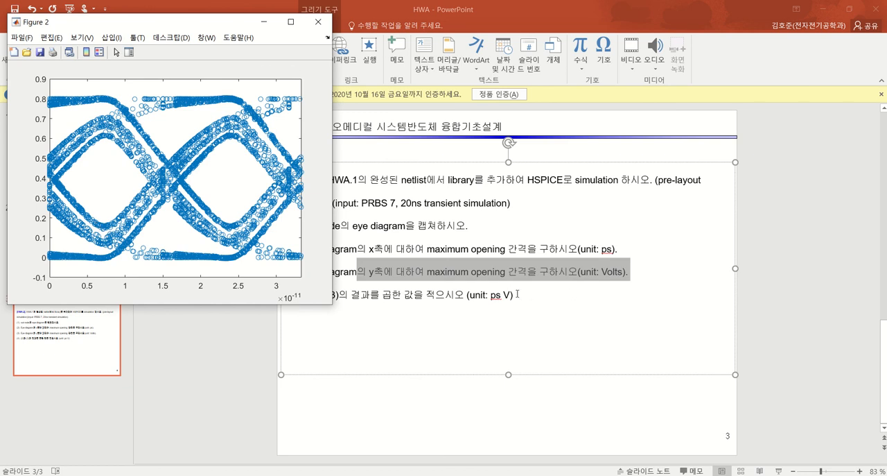
# Highlight HWA.2 task (4) about multiplying the results of (2) and (3) in ps V
pyautogui.click(517, 294)
pyautogui.moveTo(315, 294)
pyautogui.mouseDown()
pyautogui.moveTo(546, 293)
pyautogui.moveTo(314, 294)
pyautogui.mouseUp()
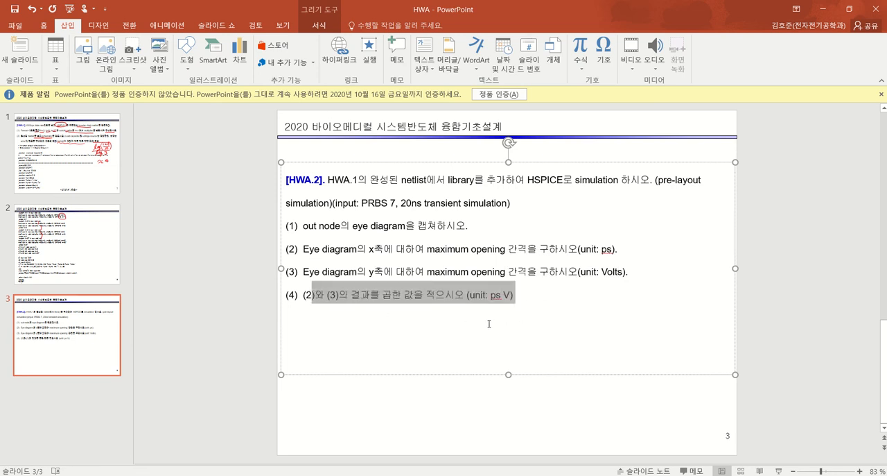
pyautogui.click(423, 306)
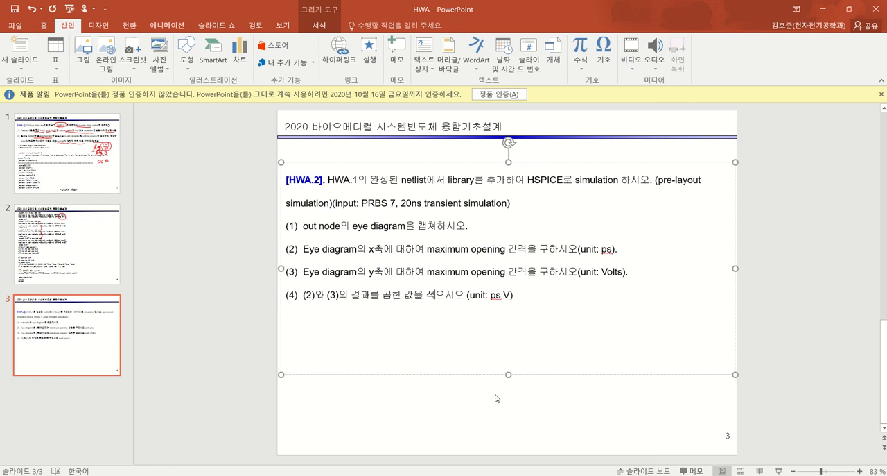
pyautogui.moveTo(516, 294); pyautogui.dragTo(314, 297)
pyautogui.moveTo(522, 295); pyautogui.dragTo(409, 295)
pyautogui.click(188, 333)
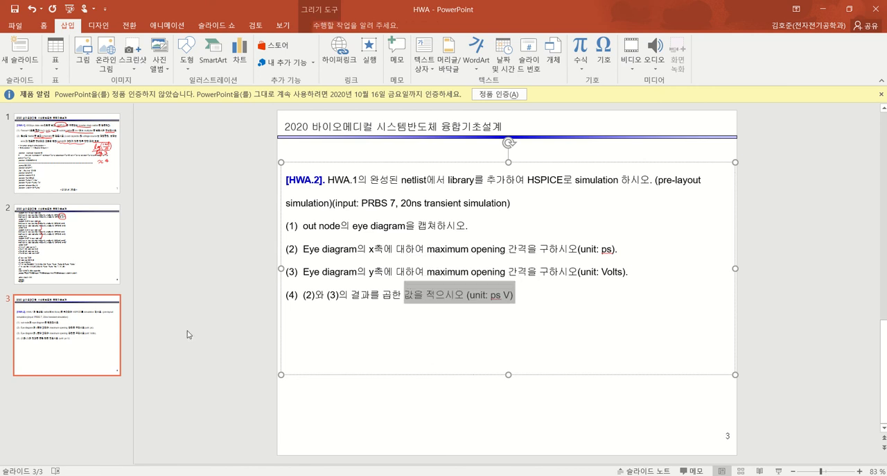
# Return to slide 1 with the HWA.1 assignment
pyautogui.click(81, 261)
pyautogui.click(75, 339)
pyautogui.press('Up')
pyautogui.press('Up')
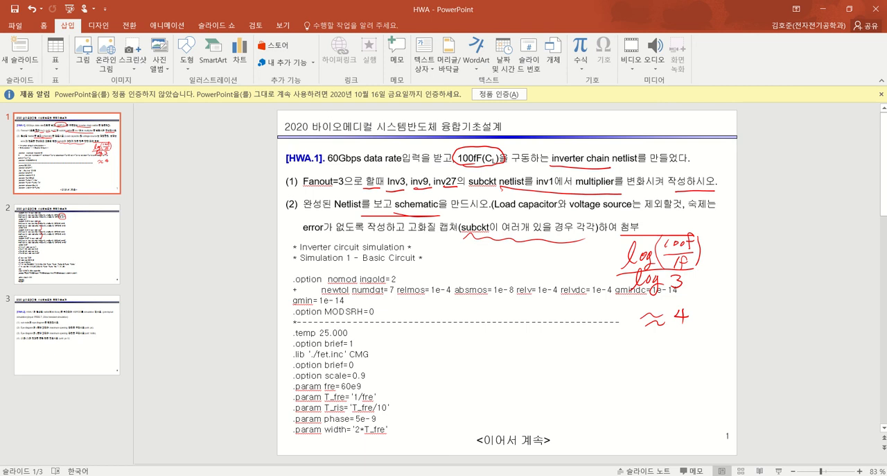
pyautogui.moveTo(409, 5)
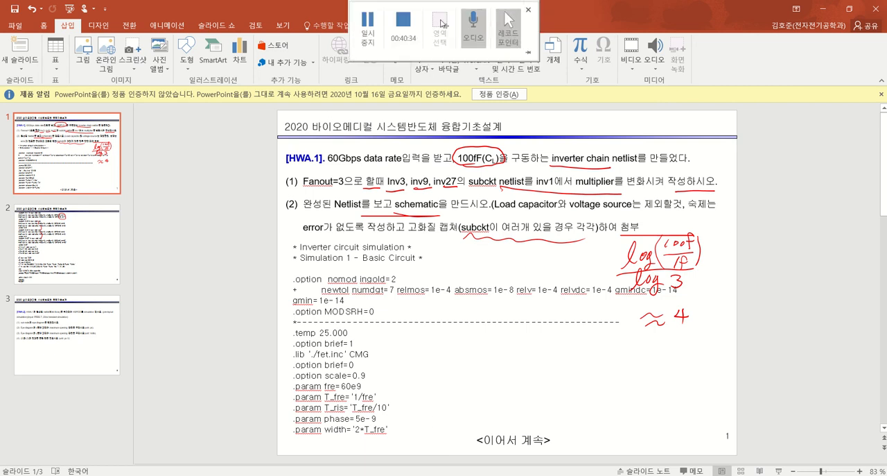